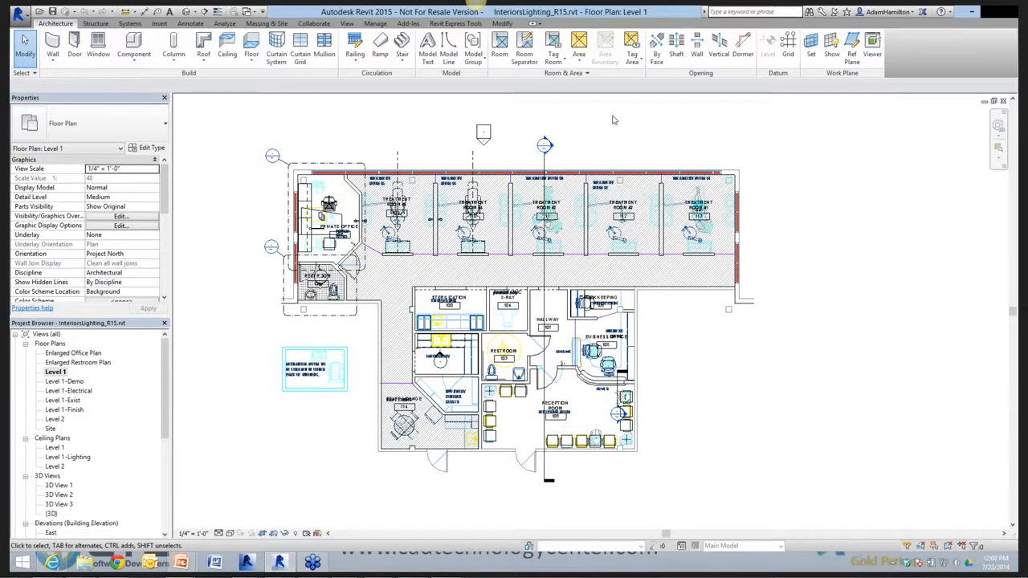
Examine the file formats and settings available for linking a CAD file, leaving without linking one.
{"action": "left_click", "coordinate": [160, 23]}
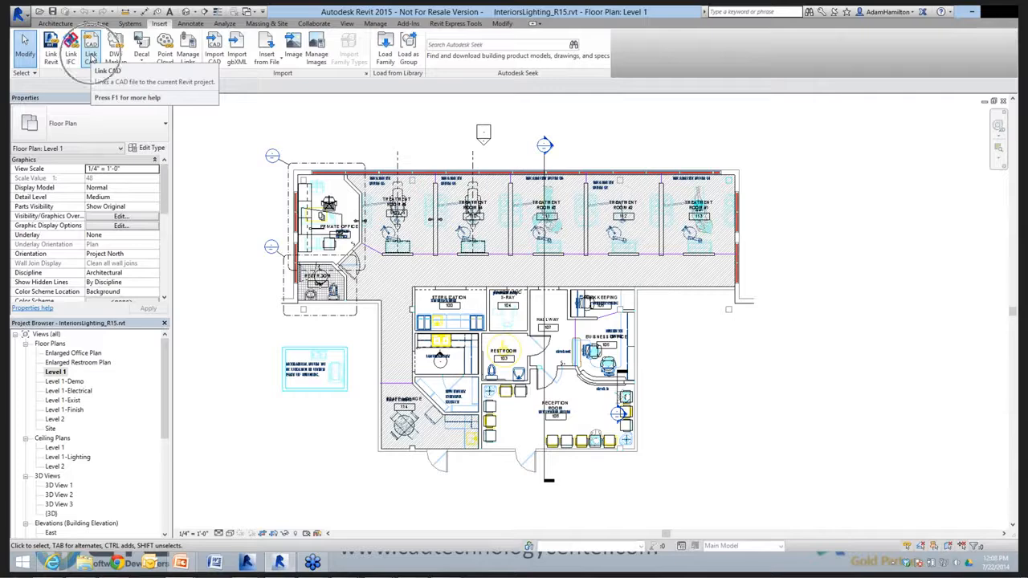
{"action": "left_click", "coordinate": [91, 53]}
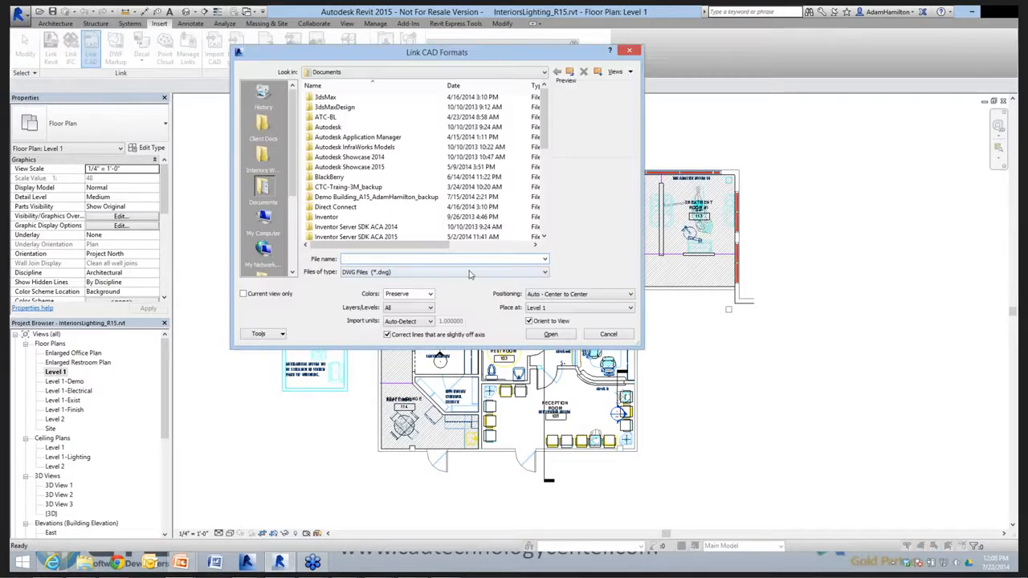
{"action": "left_click", "coordinate": [472, 273]}
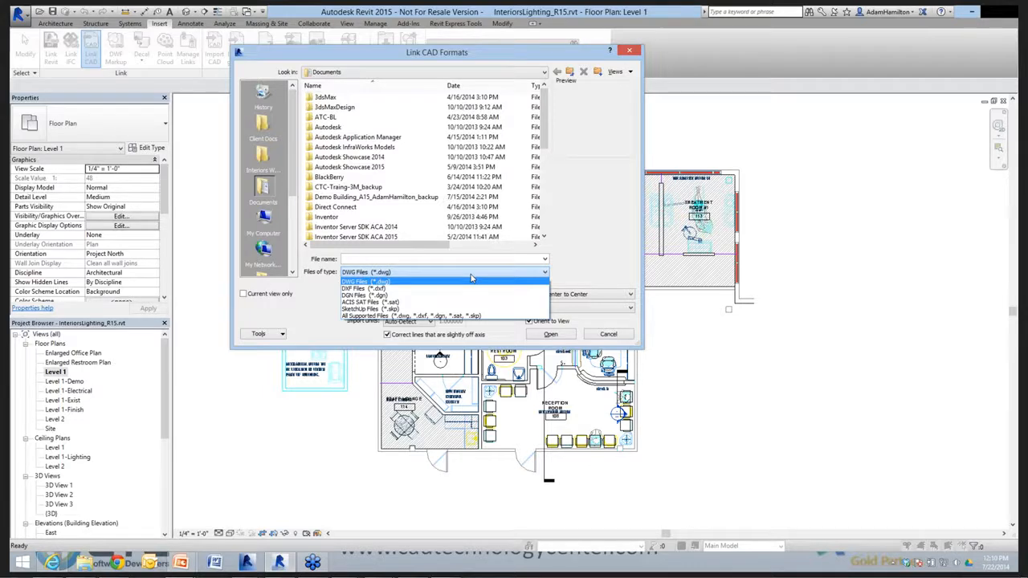
{"action": "left_click", "coordinate": [592, 275]}
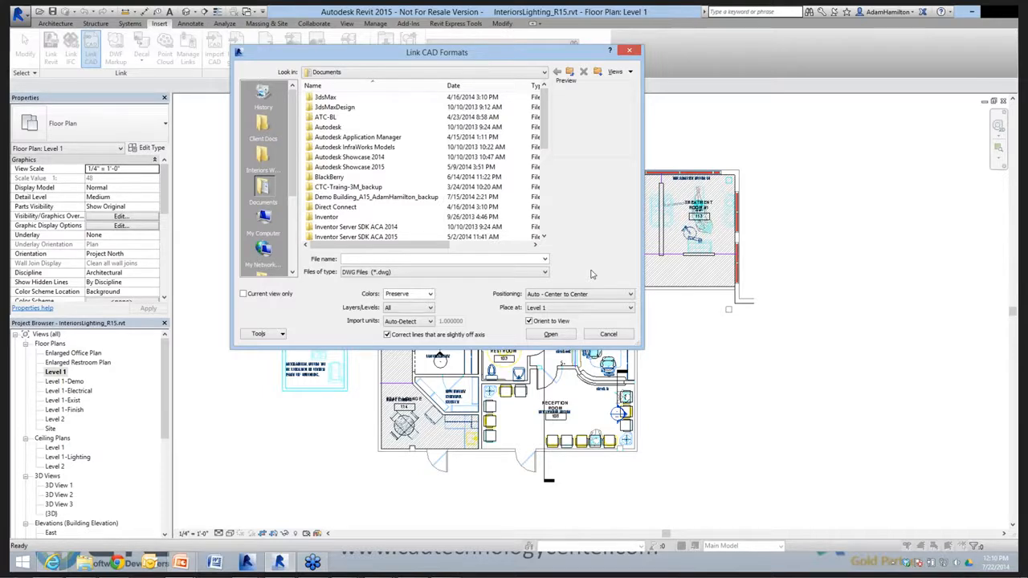
{"action": "left_click", "coordinate": [608, 336]}
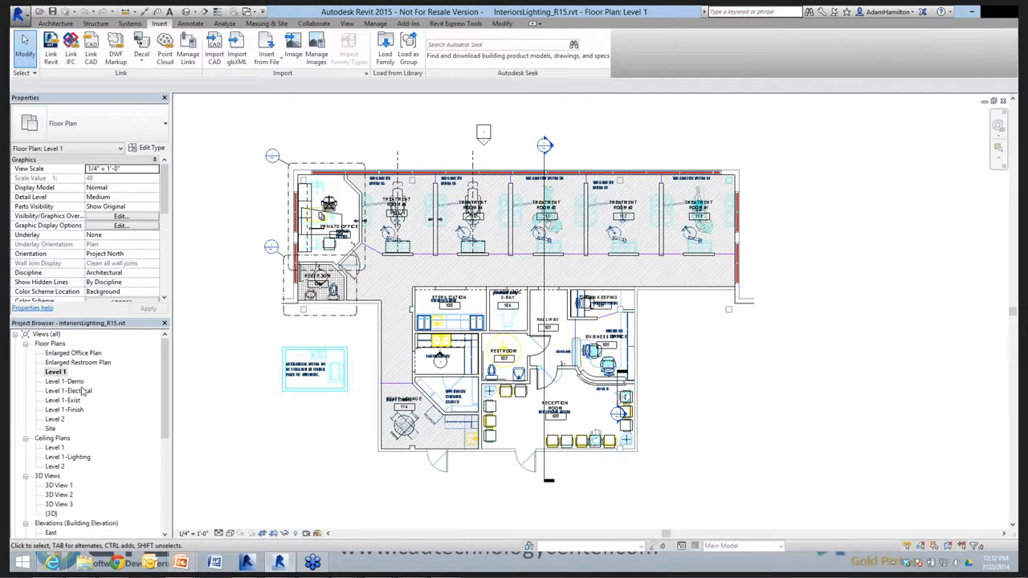
Examine the project's phases and phase filters in the Phasing settings.
{"action": "left_click", "coordinate": [379, 26]}
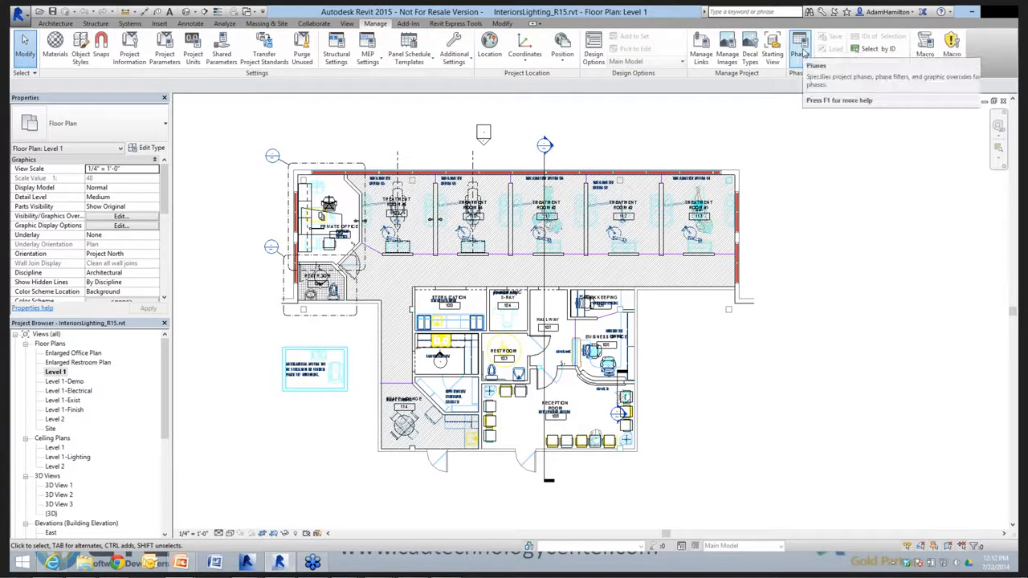
{"action": "left_click", "coordinate": [802, 50]}
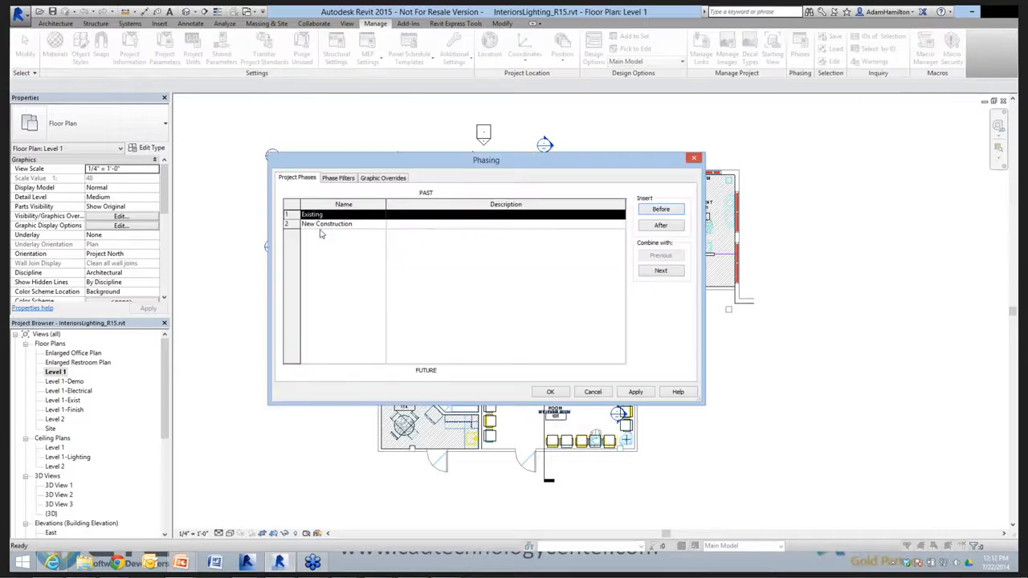
{"action": "left_click", "coordinate": [338, 178]}
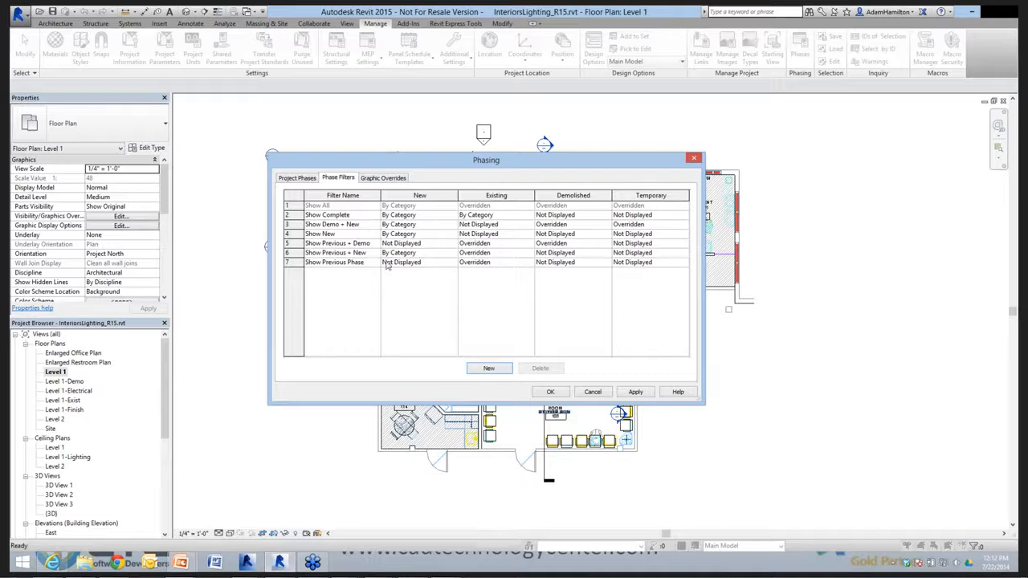
{"action": "left_click", "coordinate": [592, 392]}
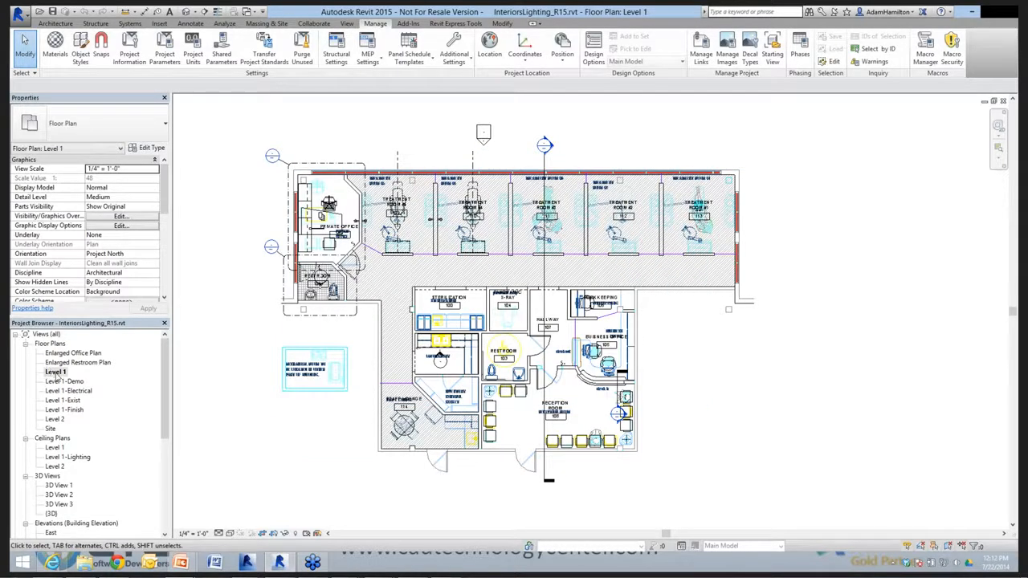
Set the Level 1 floor plan's phase filter to Show All.
{"action": "scroll", "coordinate": [120, 241], "scroll_direction": "down", "scroll_amount": 3}
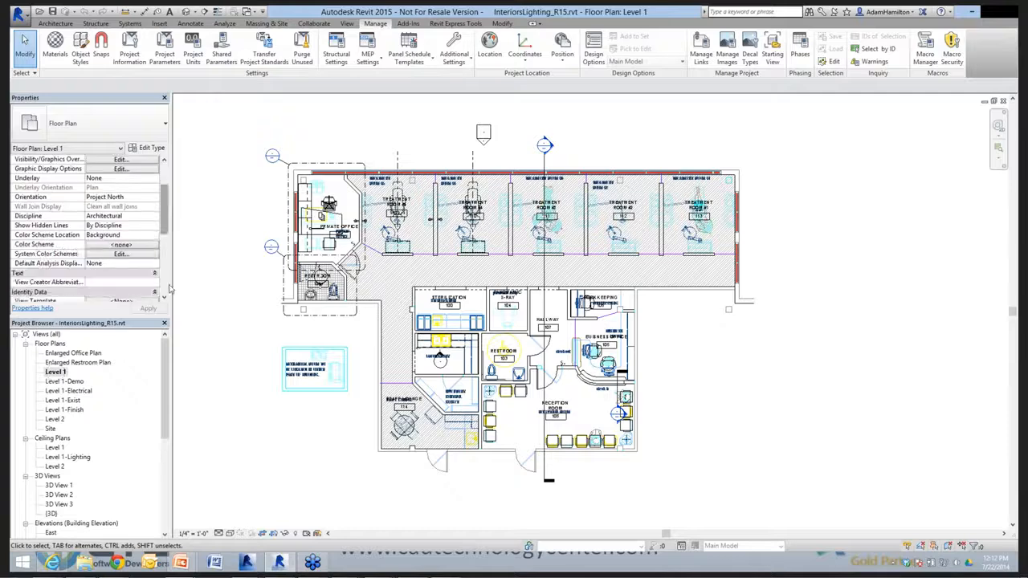
{"action": "scroll", "coordinate": [152, 281], "scroll_direction": "down", "scroll_amount": 6}
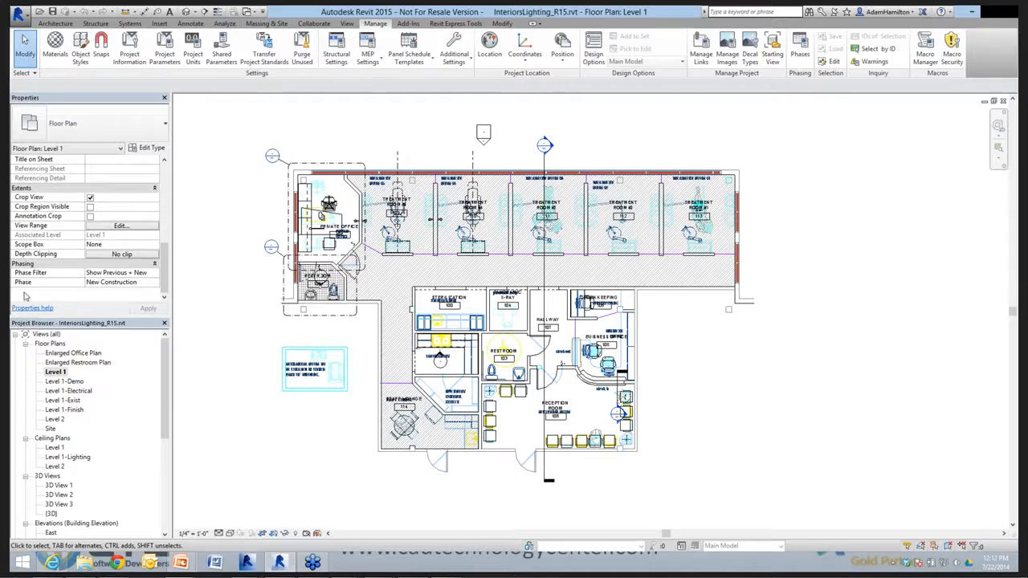
{"action": "left_click", "coordinate": [155, 274]}
{"action": "scroll", "coordinate": [120, 294], "scroll_direction": "up", "scroll_amount": 1}
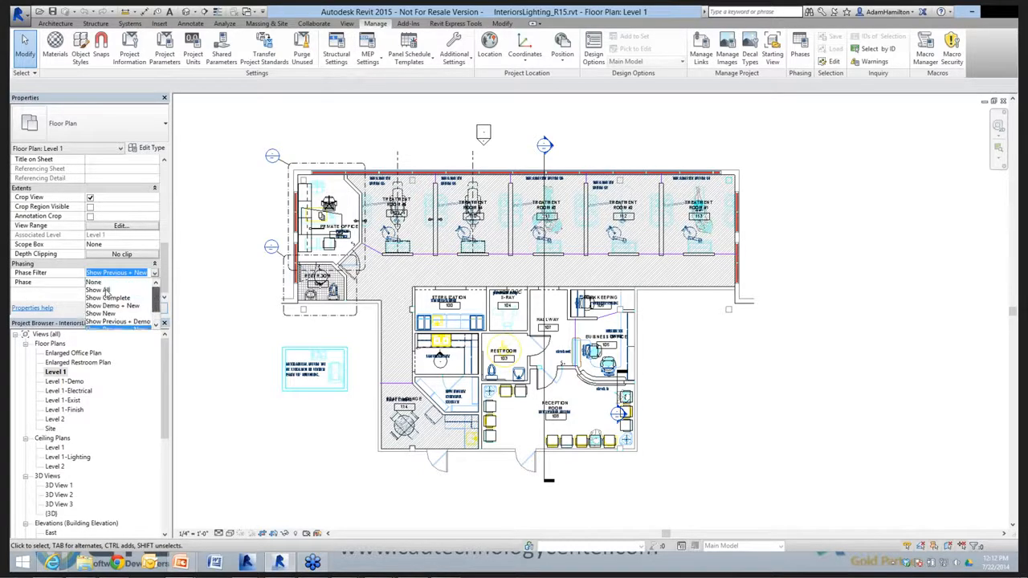
{"action": "left_click", "coordinate": [106, 290]}
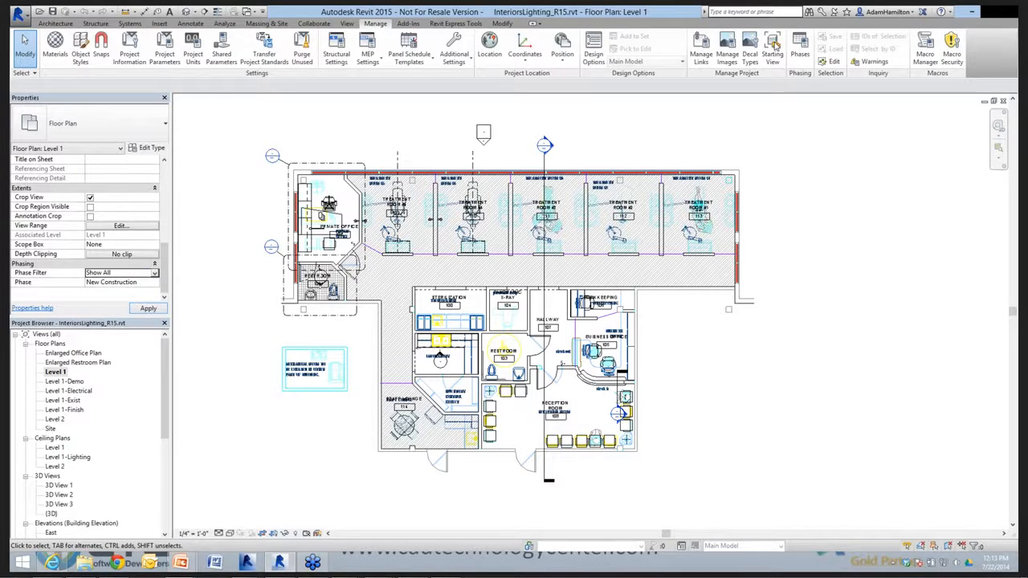
Check how each phase filter displays new, existing, demolished and temporary elements.
{"action": "left_click", "coordinate": [799, 46]}
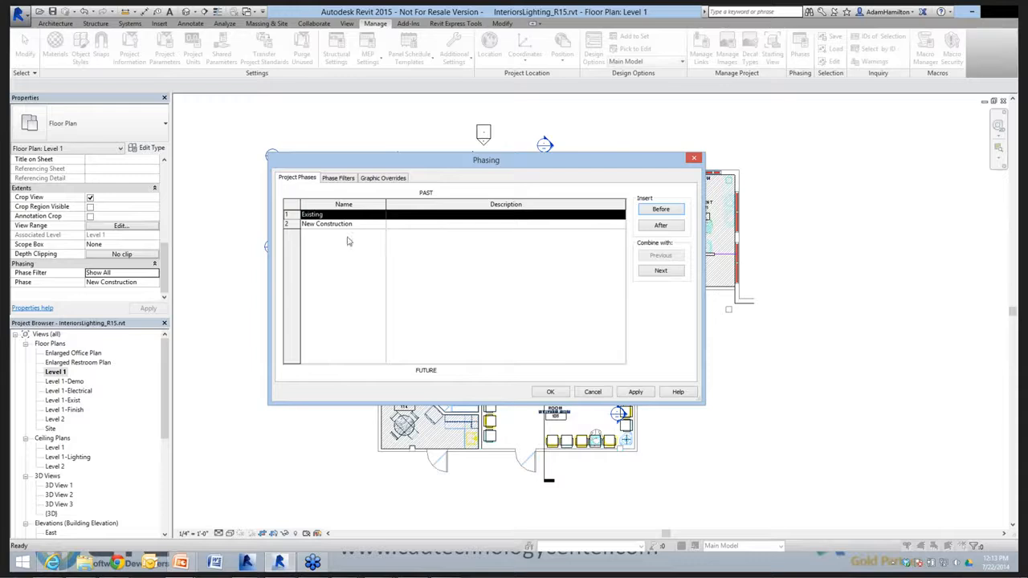
{"action": "left_click", "coordinate": [338, 178]}
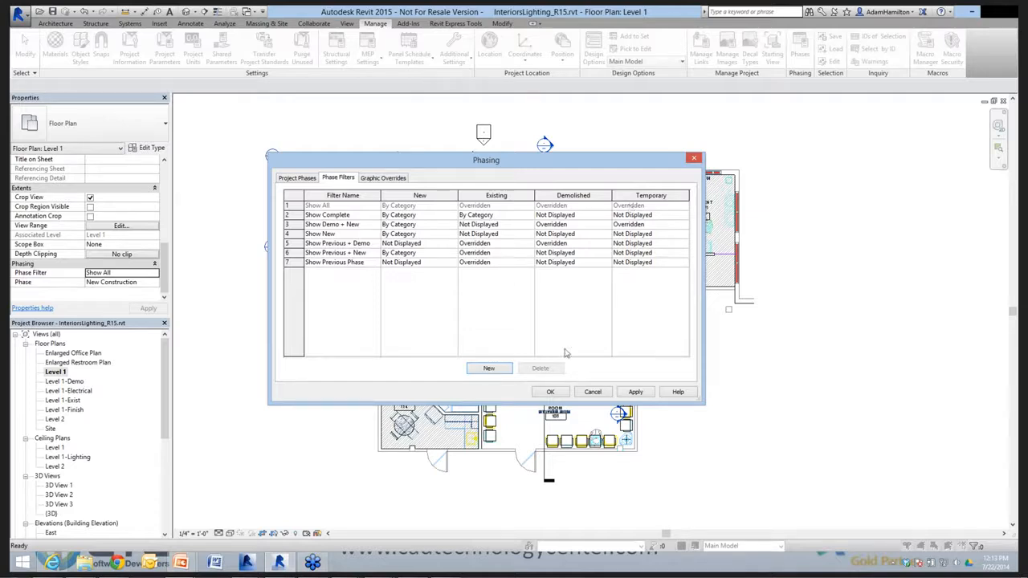
{"action": "left_click", "coordinate": [592, 392]}
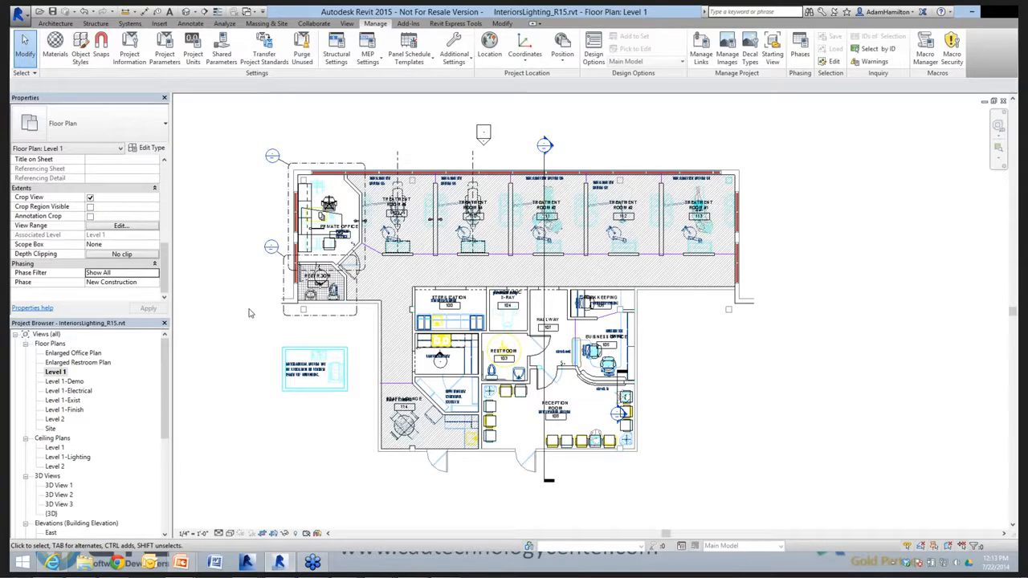
Set the Level 1 floor plan's phase filter to Show Previous + New.
{"action": "left_click", "coordinate": [155, 273]}
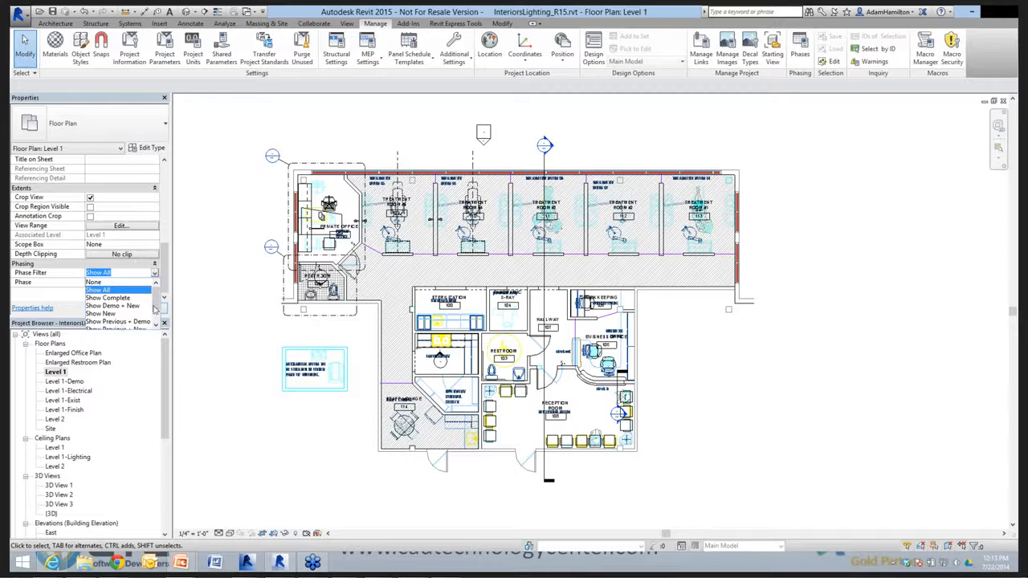
{"action": "scroll", "coordinate": [155, 309], "scroll_direction": "down", "scroll_amount": 1}
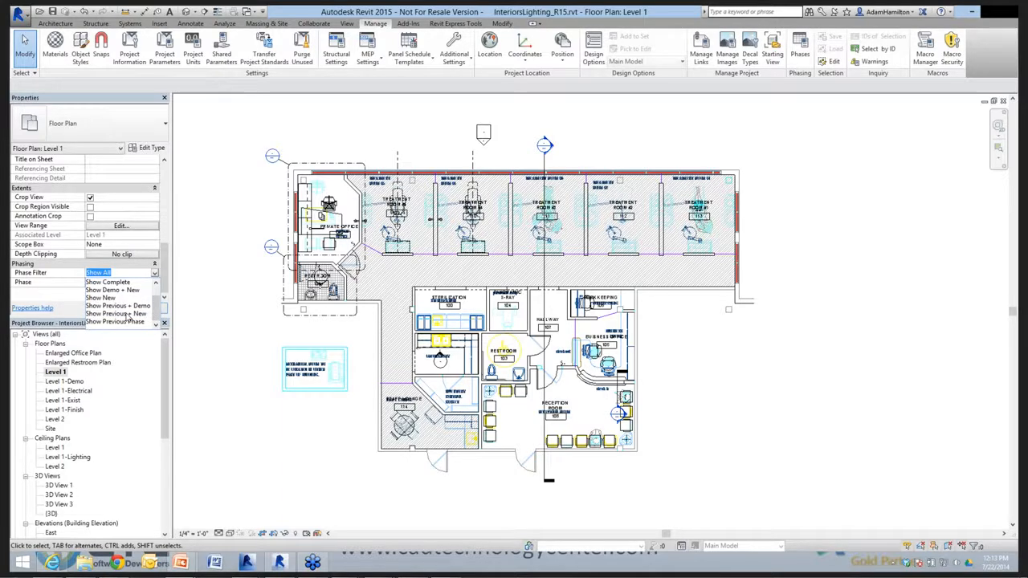
{"action": "left_click", "coordinate": [127, 314]}
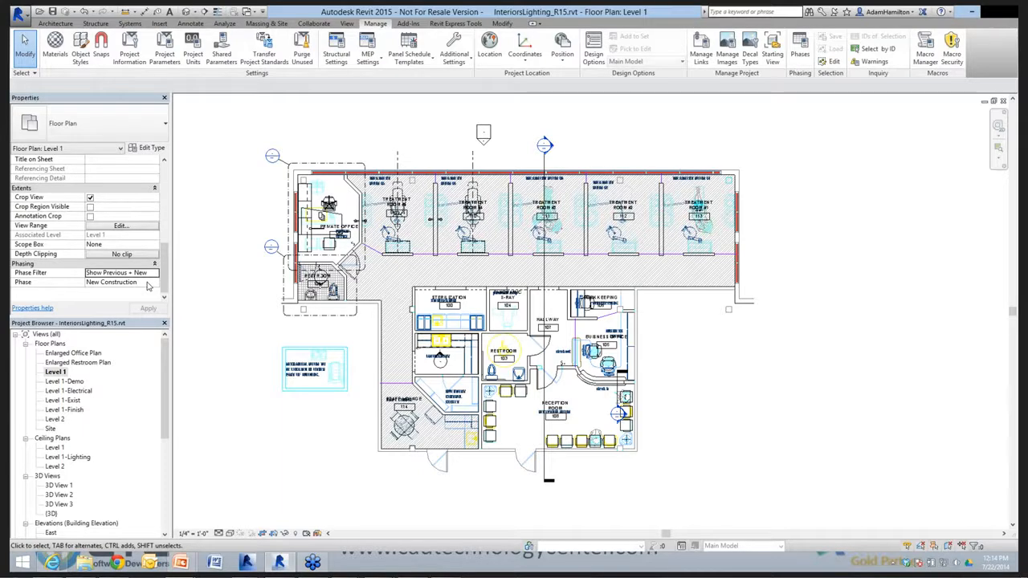
Examine the duplication options for the Level 1 floor plan view without creating a copy.
{"action": "left_click", "coordinate": [54, 373]}
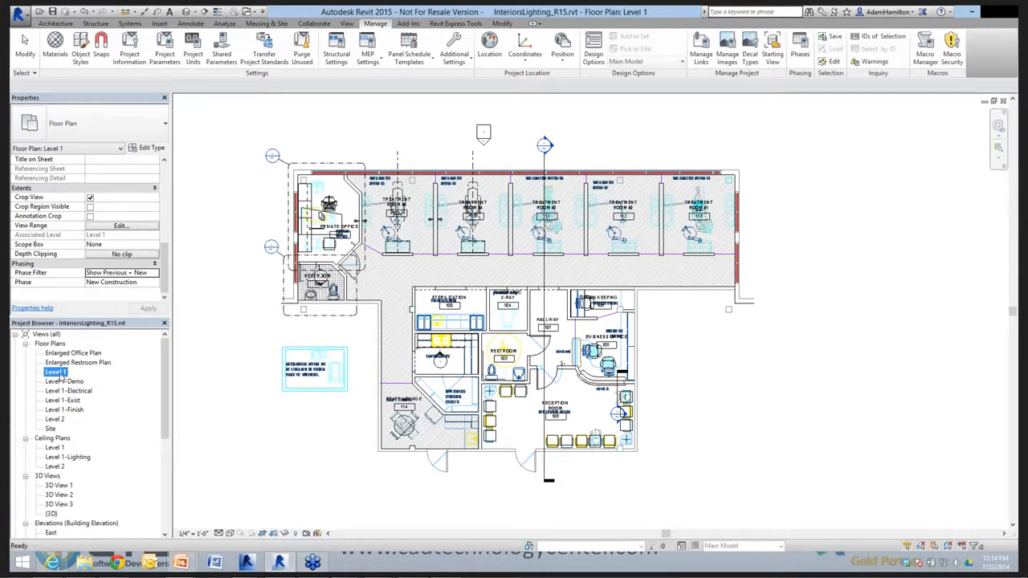
{"action": "right_click", "coordinate": [59, 377]}
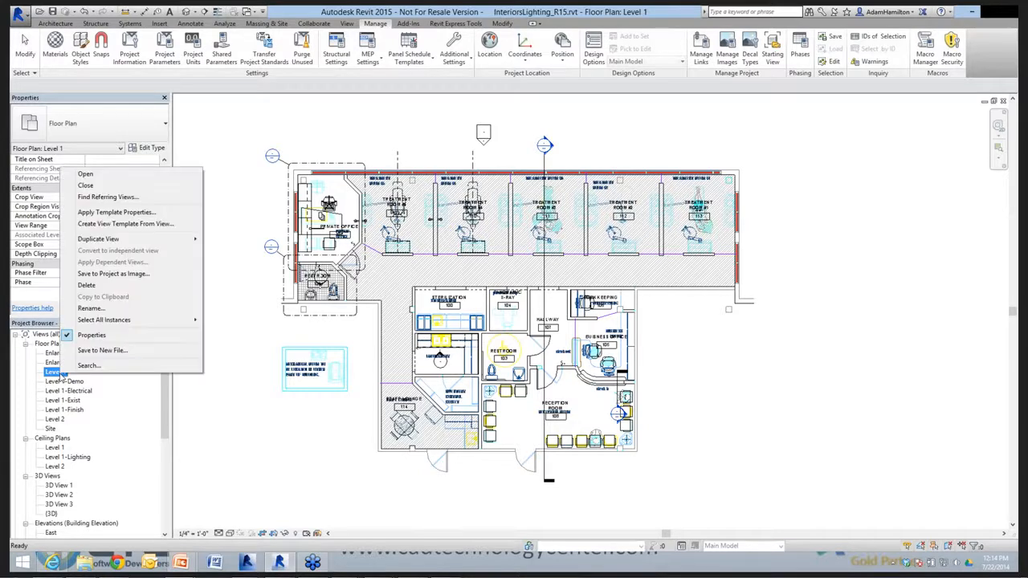
{"action": "mouse_move", "coordinate": [132, 240]}
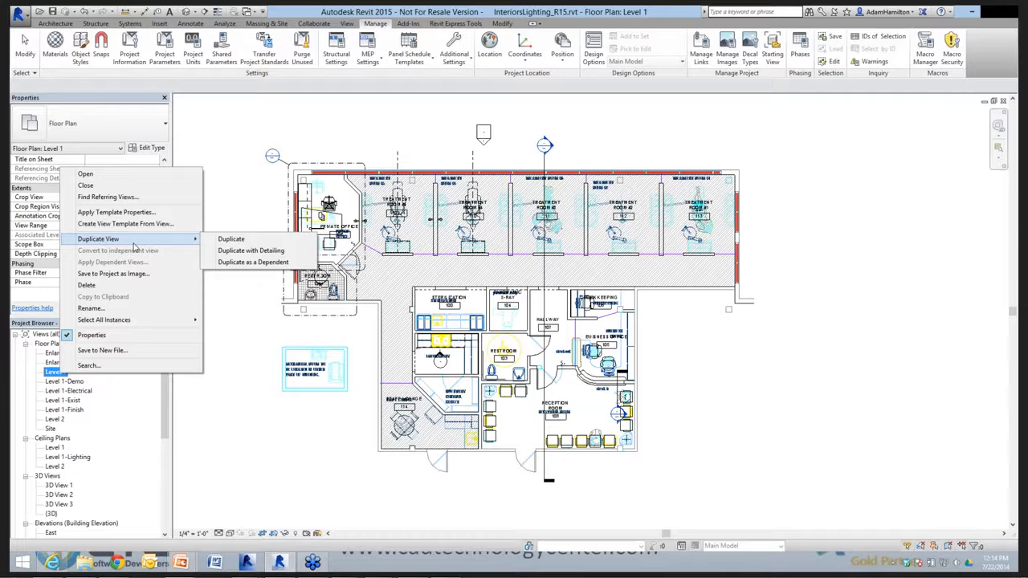
{"action": "left_click", "coordinate": [215, 432]}
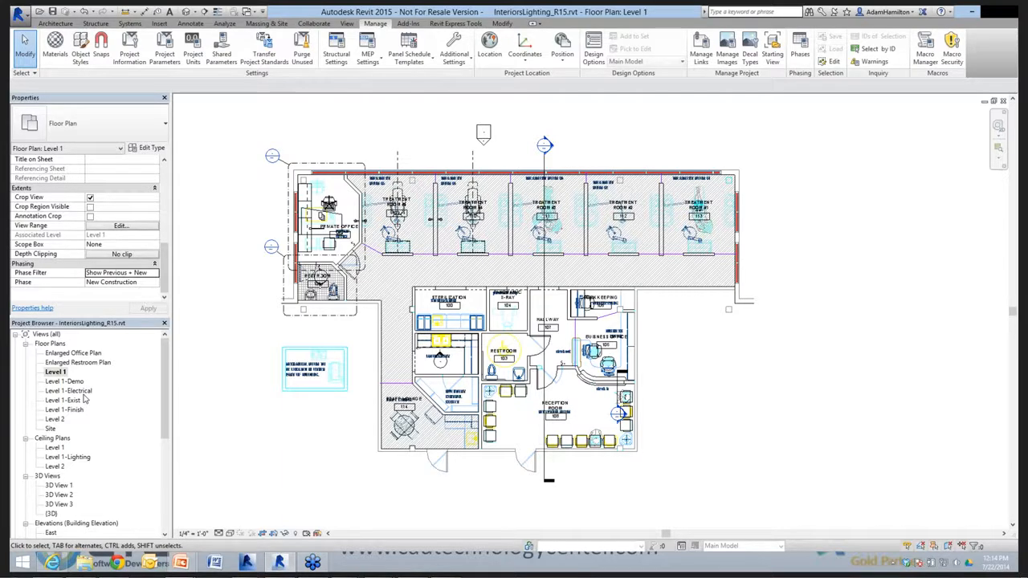
Open the Level 1-Exist floor plan and review the phase filters available for it.
{"action": "left_click", "coordinate": [69, 499]}
{"action": "double_click", "coordinate": [75, 402]}
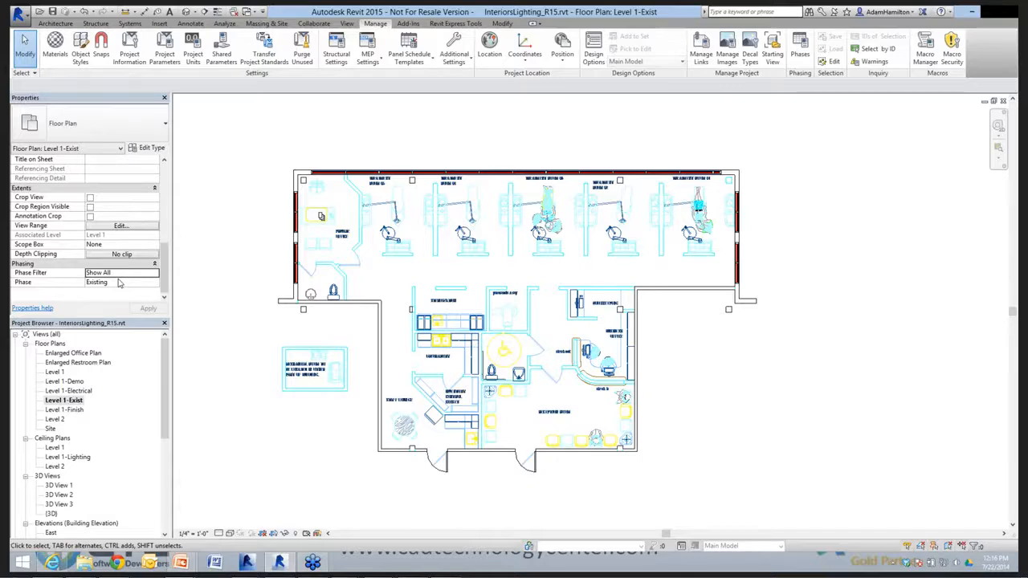
{"action": "left_click", "coordinate": [155, 274]}
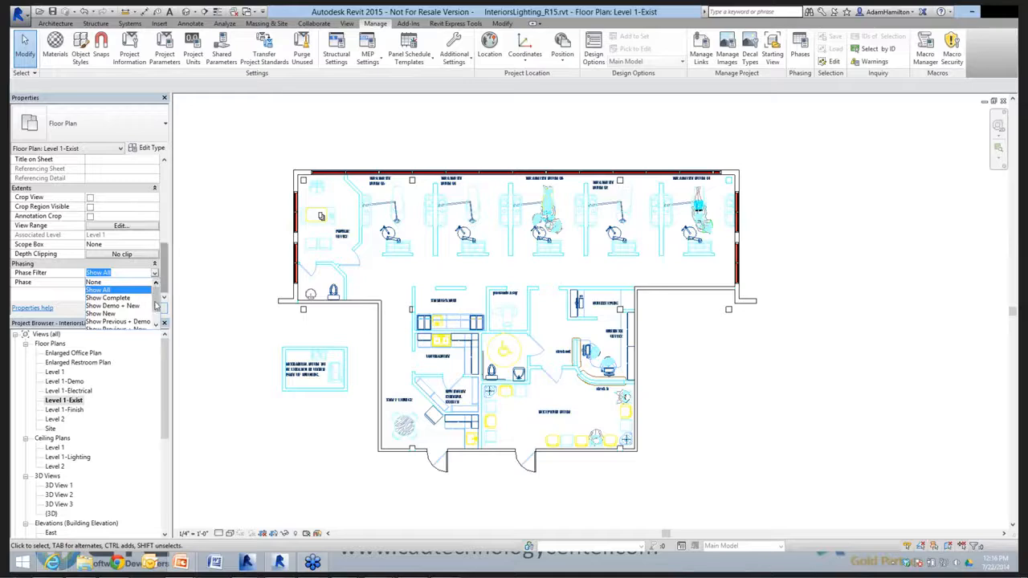
{"action": "scroll", "coordinate": [156, 306], "scroll_direction": "down", "scroll_amount": 1}
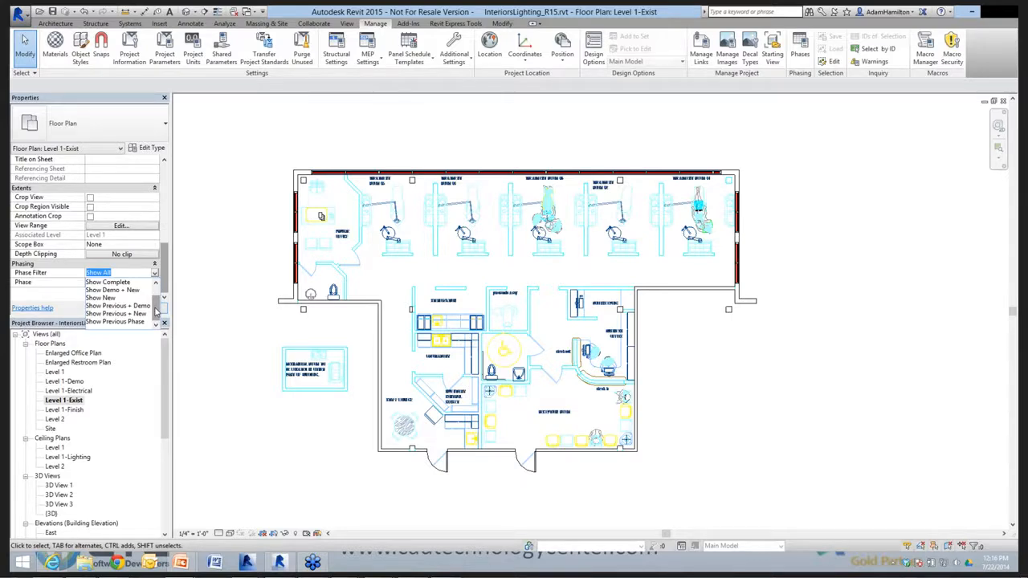
{"action": "left_click", "coordinate": [45, 289]}
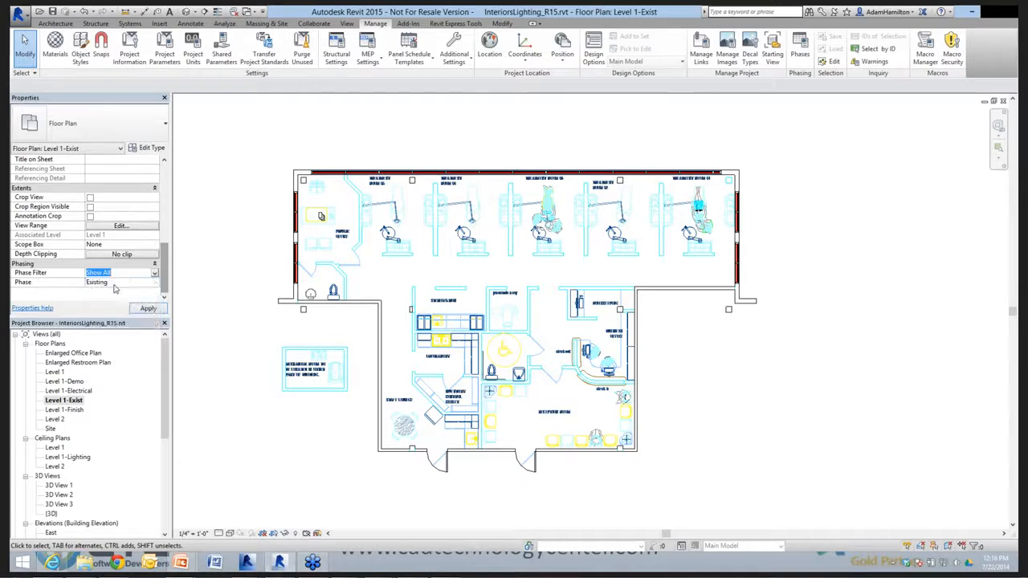
Set the Level 1-Exist view's phase filter to Show Previous Phase.
{"action": "left_click", "coordinate": [154, 273]}
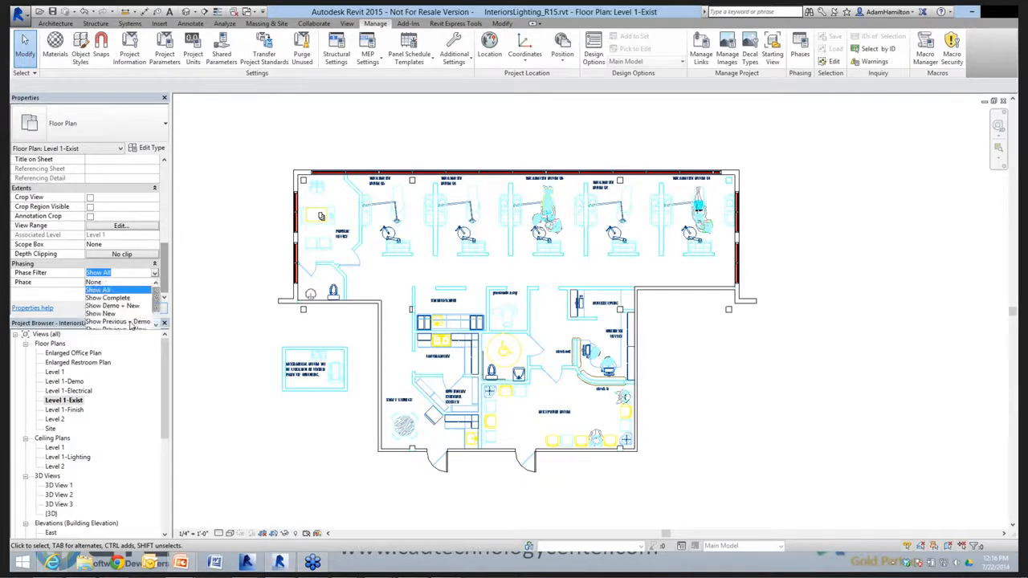
{"action": "scroll", "coordinate": [131, 325], "scroll_direction": "down", "scroll_amount": 1}
{"action": "left_click", "coordinate": [206, 307]}
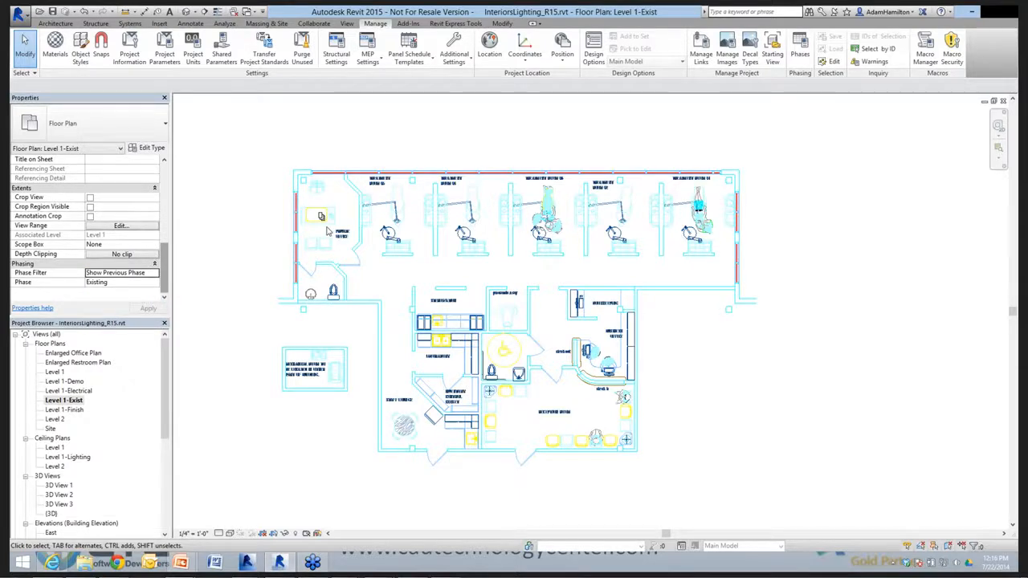
Temporarily hide the CAD background drawing in the Level 1-Exist view.
{"action": "left_click", "coordinate": [343, 268]}
{"action": "key", "text": "h"}
{"action": "key", "text": "h"}
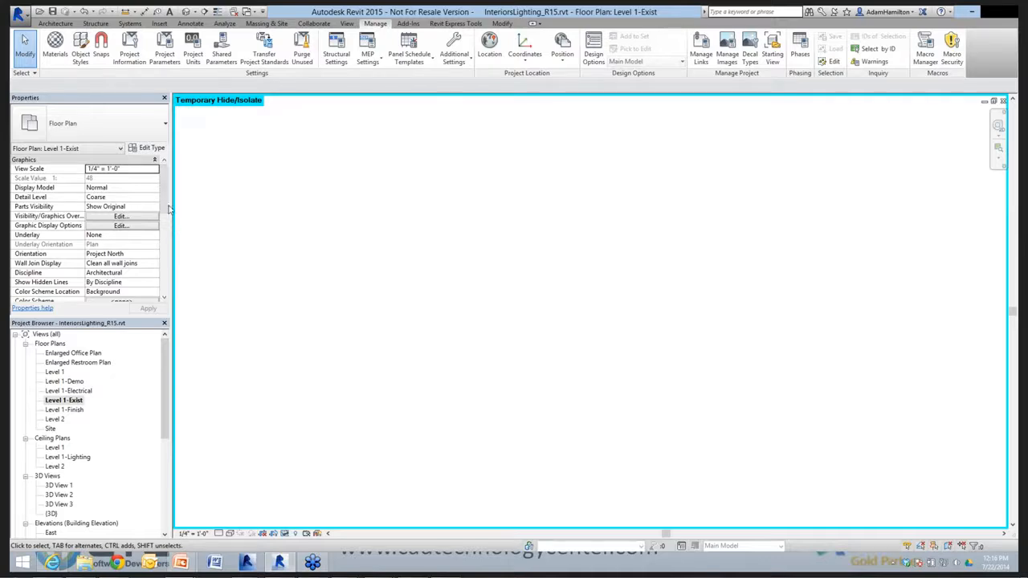
Set the Level 1-Exist view's phase filter to Show All and reset the temporary hide/isolate.
{"action": "left_click_drag", "start_coordinate": [167, 223], "coordinate": [167, 298]}
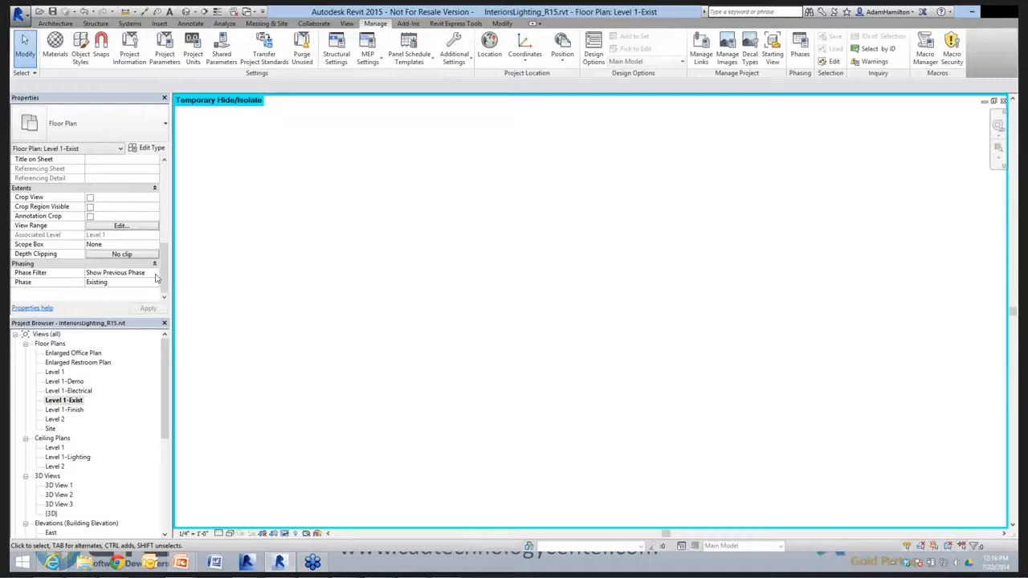
{"action": "left_click", "coordinate": [155, 274]}
{"action": "left_click", "coordinate": [155, 273]}
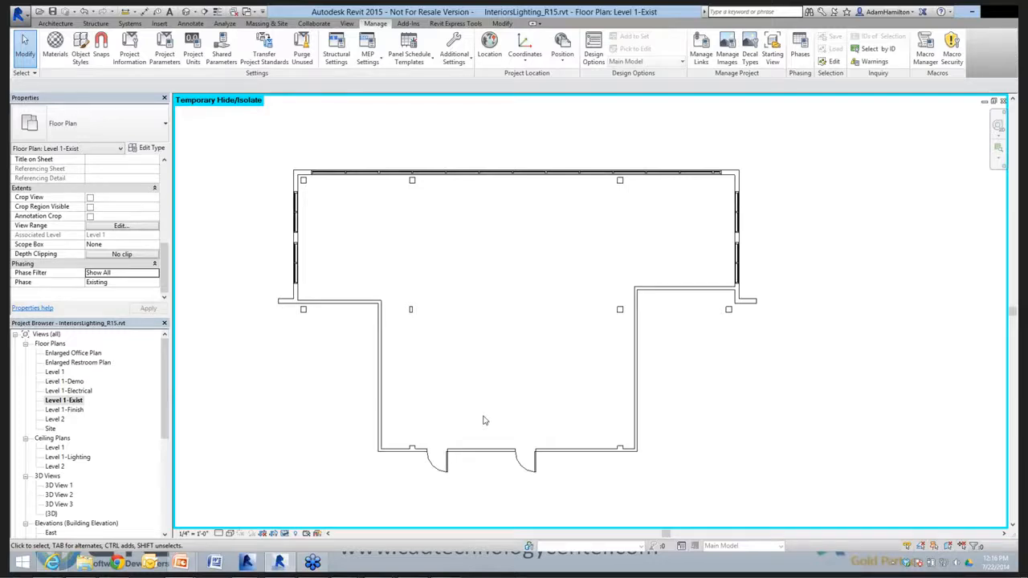
{"action": "left_click", "coordinate": [283, 533]}
{"action": "left_click", "coordinate": [455, 524]}
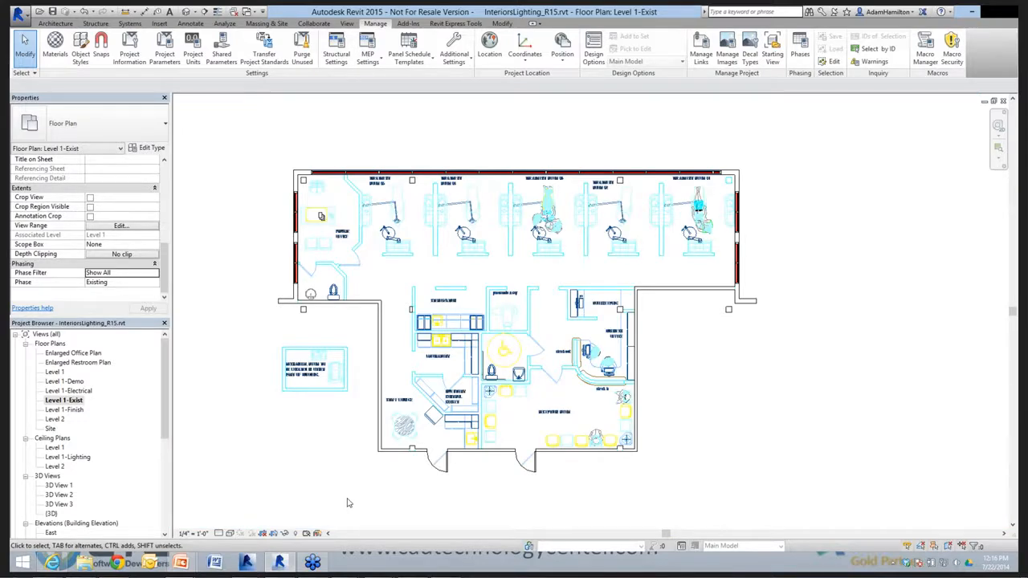
Query a cabinetry element of the Demo_Background.dwg import in the Level 1-Exist view to examine its block and layer properties.
{"action": "left_click", "coordinate": [493, 343]}
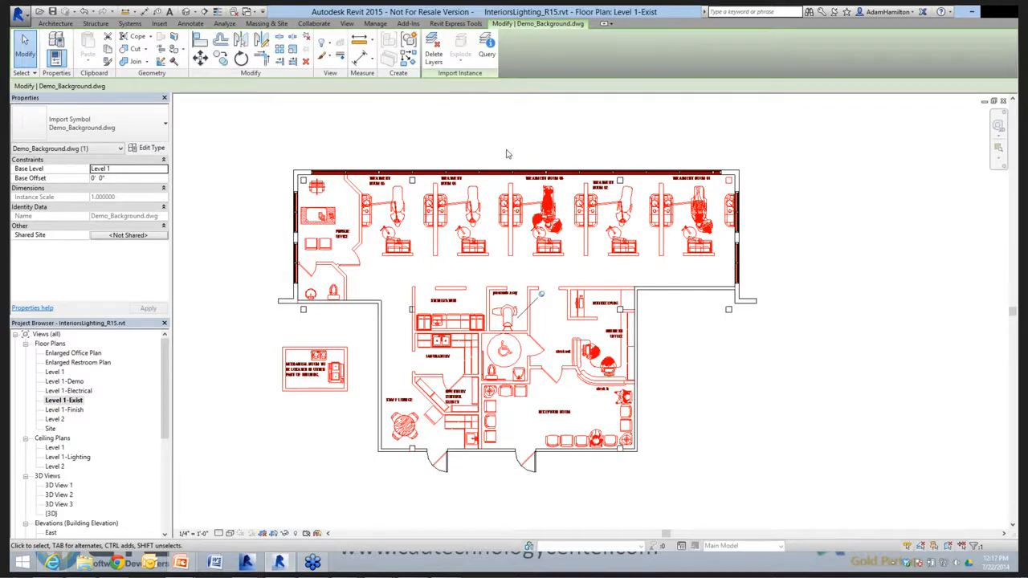
{"action": "left_click", "coordinate": [487, 53]}
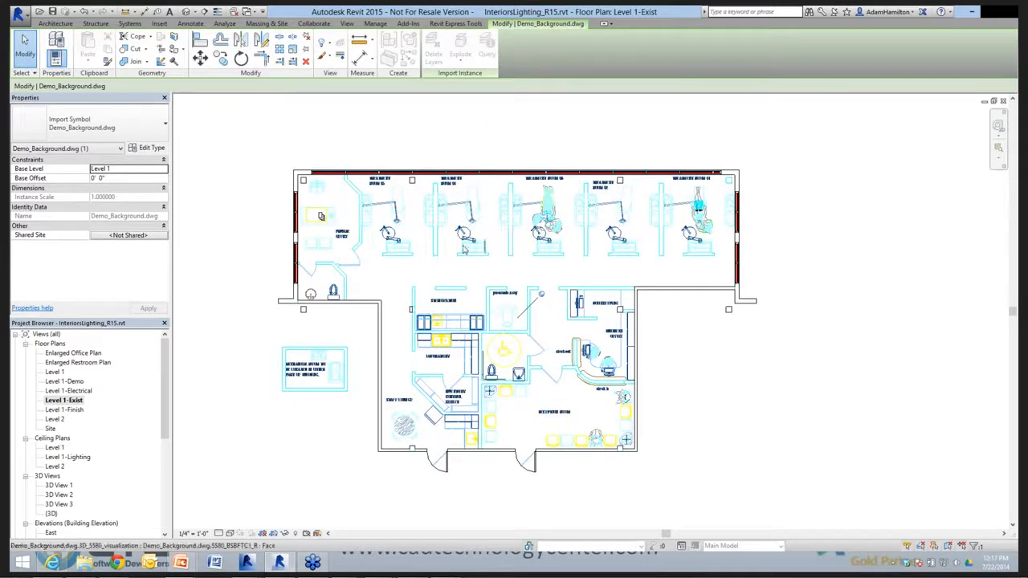
{"action": "scroll", "coordinate": [468, 261], "scroll_direction": "up", "scroll_amount": 3}
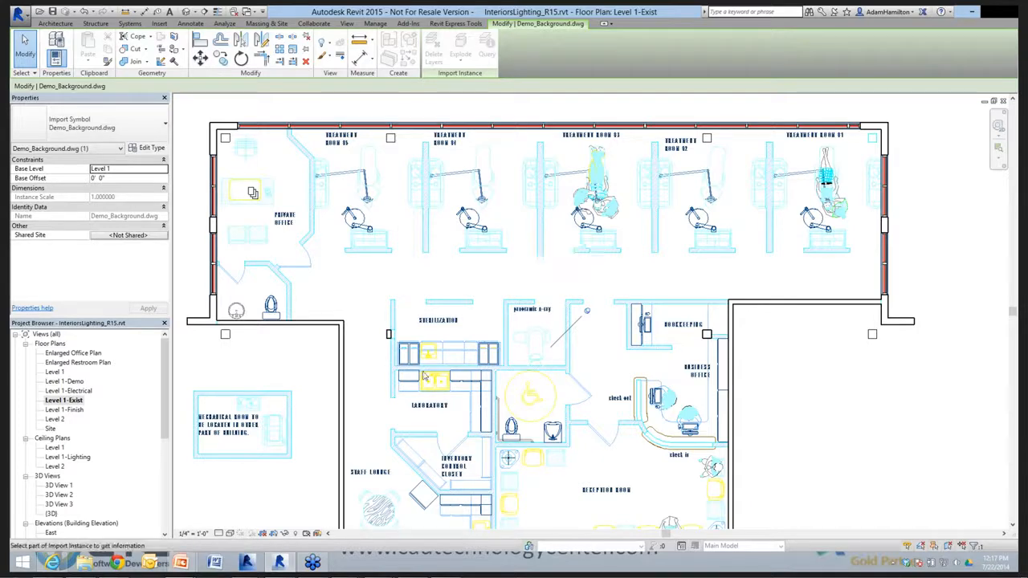
{"action": "left_click", "coordinate": [388, 239]}
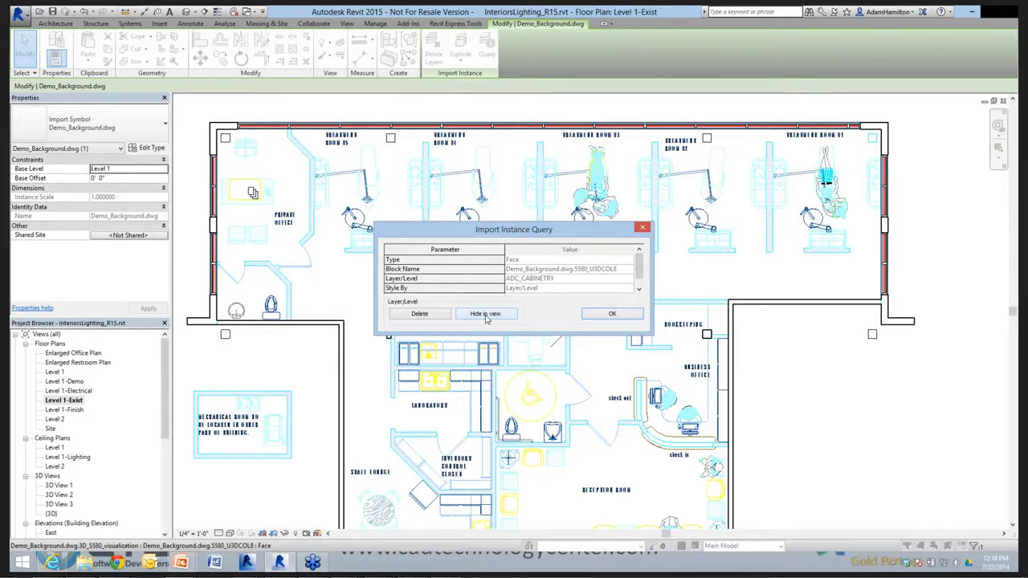
{"action": "left_click", "coordinate": [638, 228]}
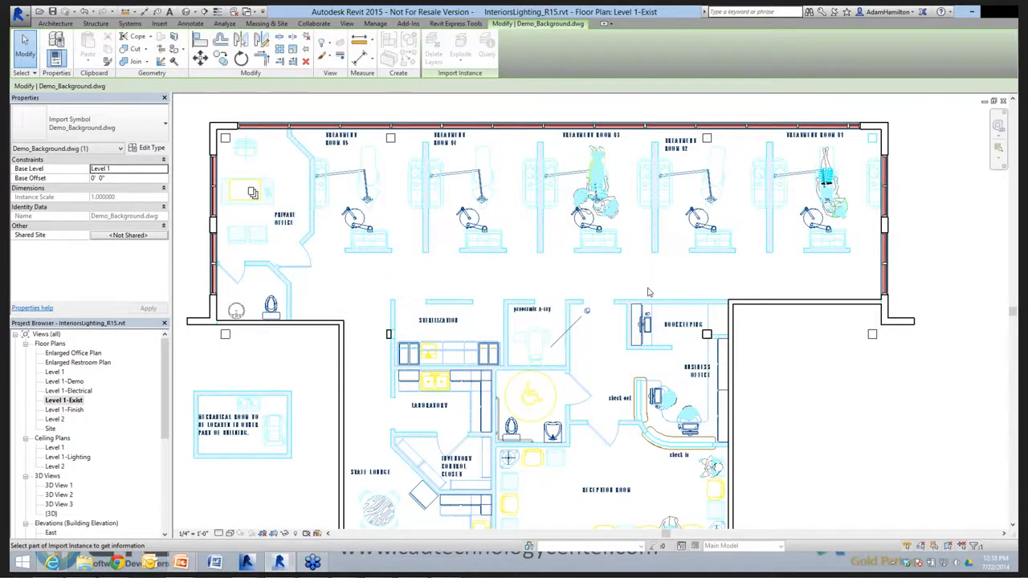
Display the layers of Demo_Background.dwg in the Level 1-Exist view's visibility/graphics overrides.
{"action": "left_click", "coordinate": [346, 24]}
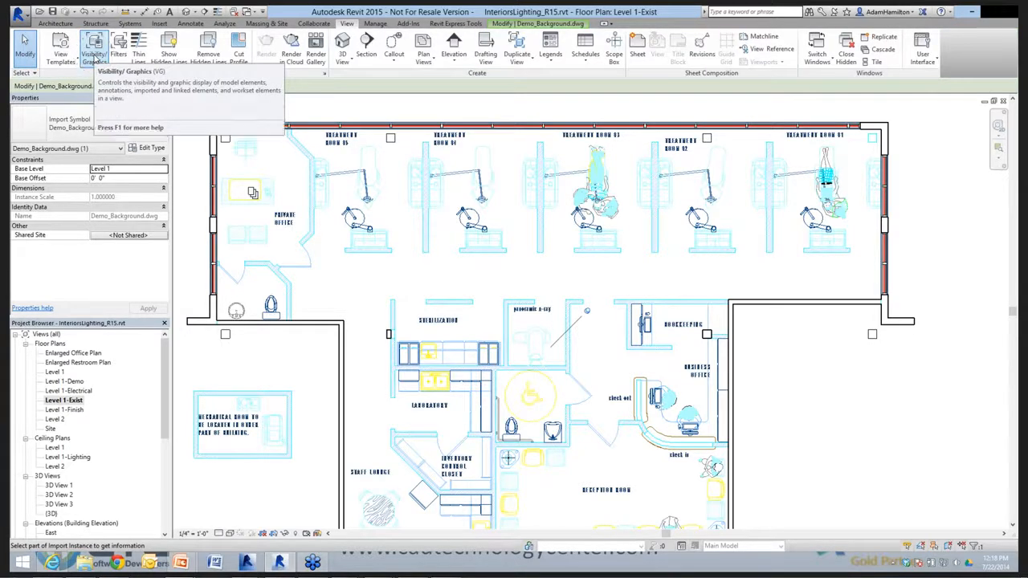
{"action": "left_click", "coordinate": [94, 53]}
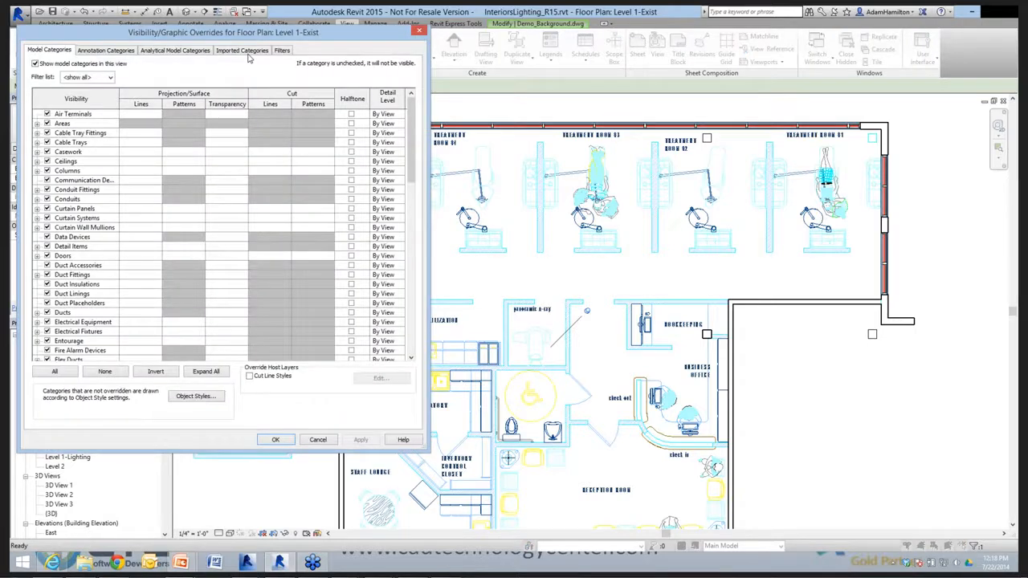
{"action": "left_click", "coordinate": [242, 50]}
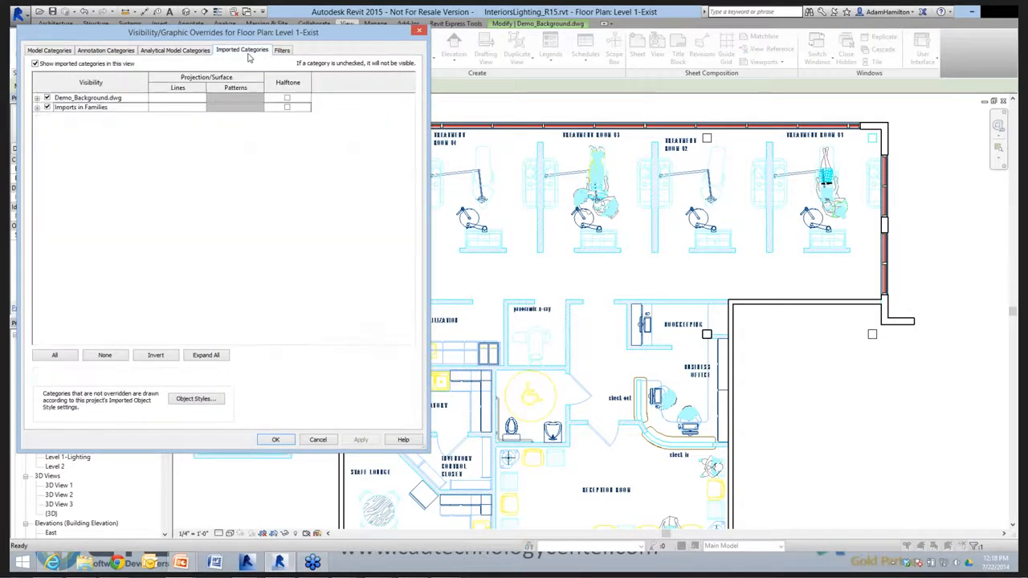
{"action": "left_click", "coordinate": [75, 98]}
{"action": "left_click", "coordinate": [37, 98]}
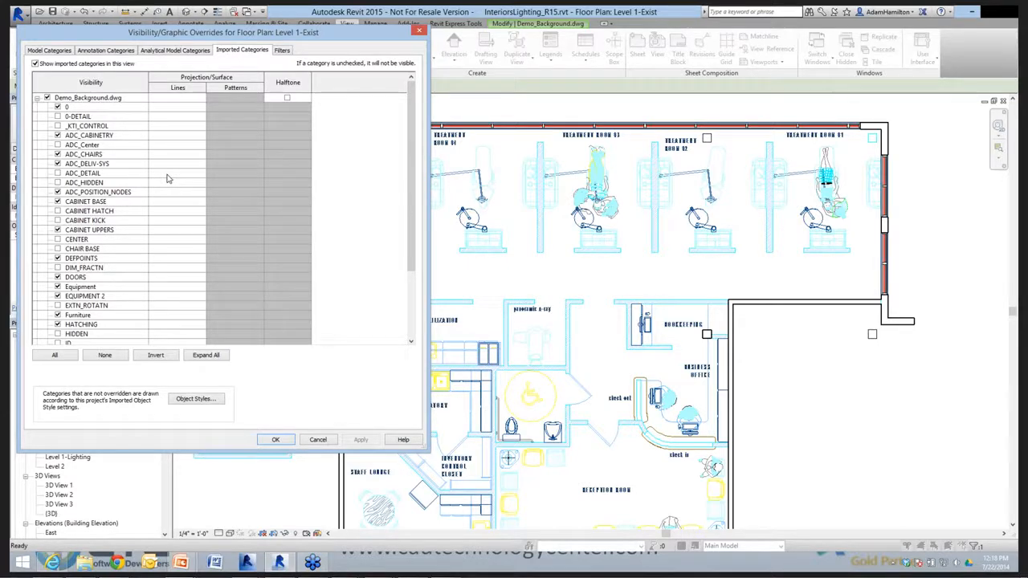
Override the line color of the CAD background's Furniture layer with RGB 000-064-064 and apply it to the view.
{"action": "left_click", "coordinate": [170, 316]}
{"action": "left_click", "coordinate": [175, 315]}
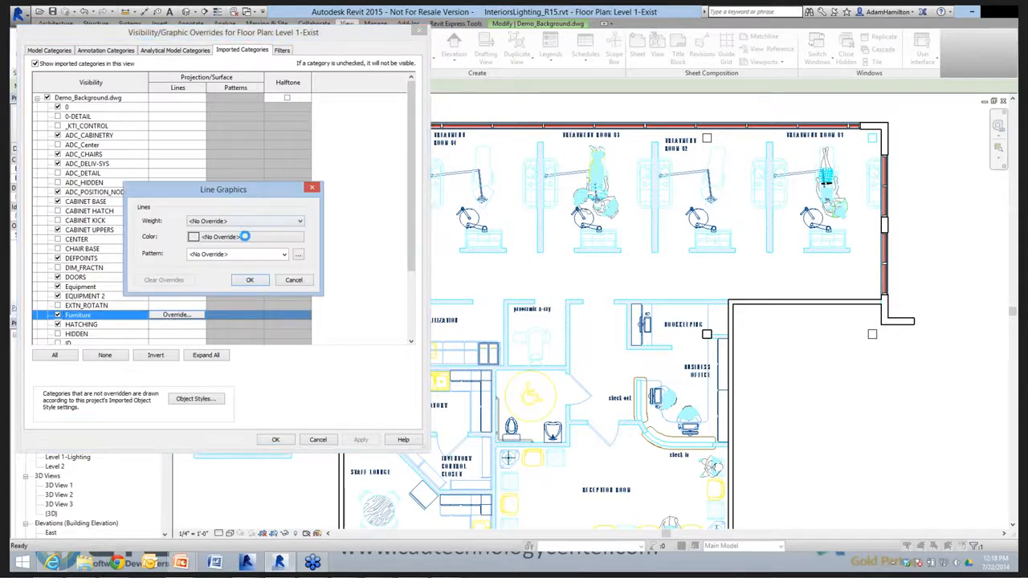
{"action": "left_click", "coordinate": [245, 238]}
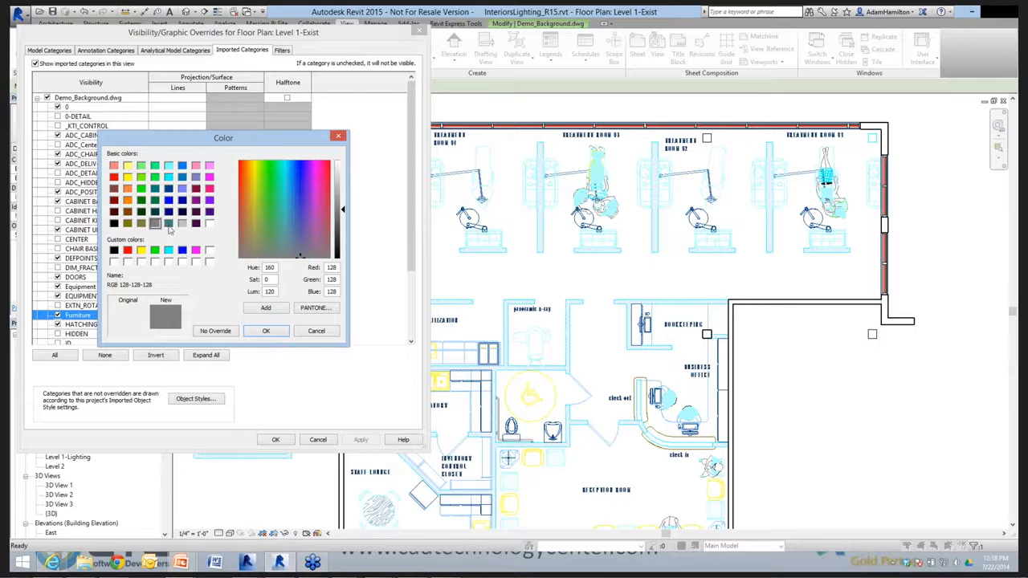
{"action": "left_click", "coordinate": [155, 212]}
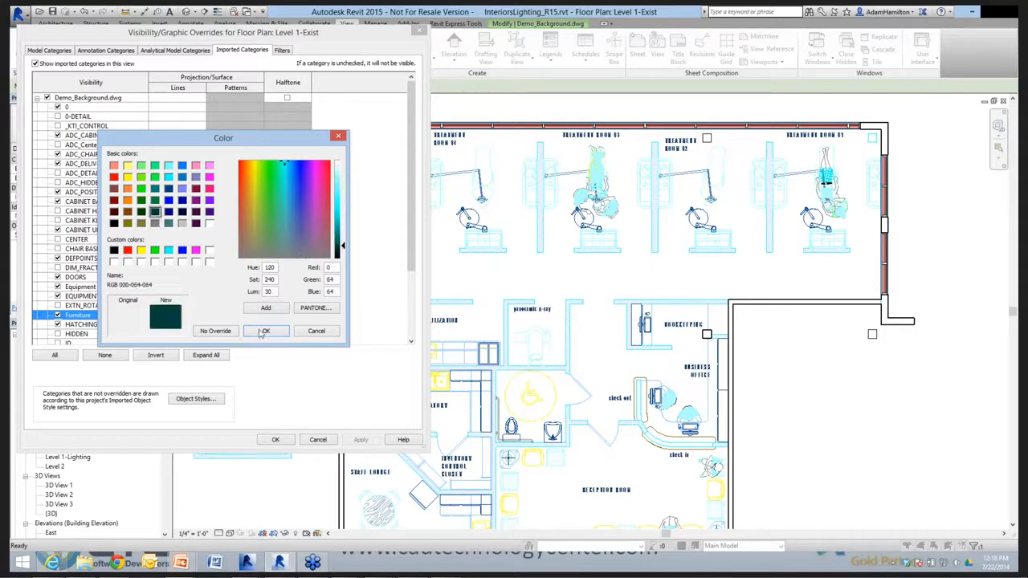
{"action": "left_click", "coordinate": [266, 331]}
{"action": "left_click", "coordinate": [240, 282]}
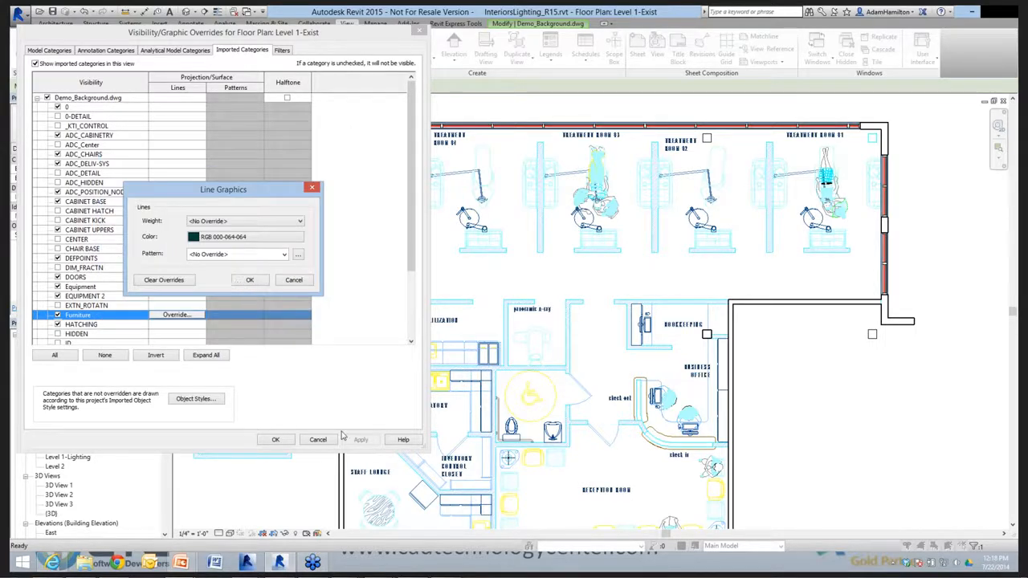
{"action": "left_click", "coordinate": [359, 440]}
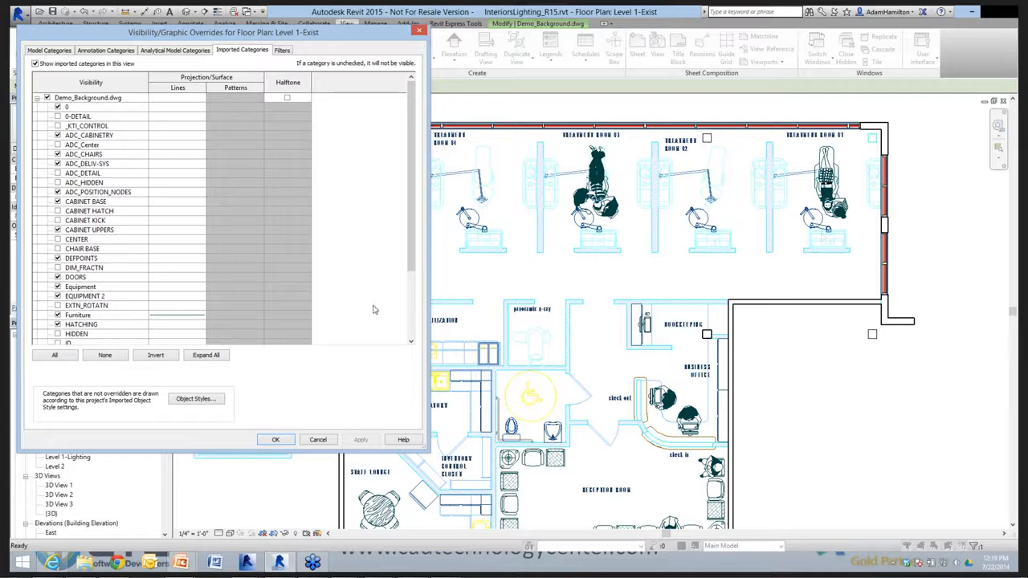
Clear the line graphics override on the Furniture layer of Demo_Background.dwg and accept the visibility/graphics settings.
{"action": "left_click", "coordinate": [177, 315]}
{"action": "left_click", "coordinate": [177, 315]}
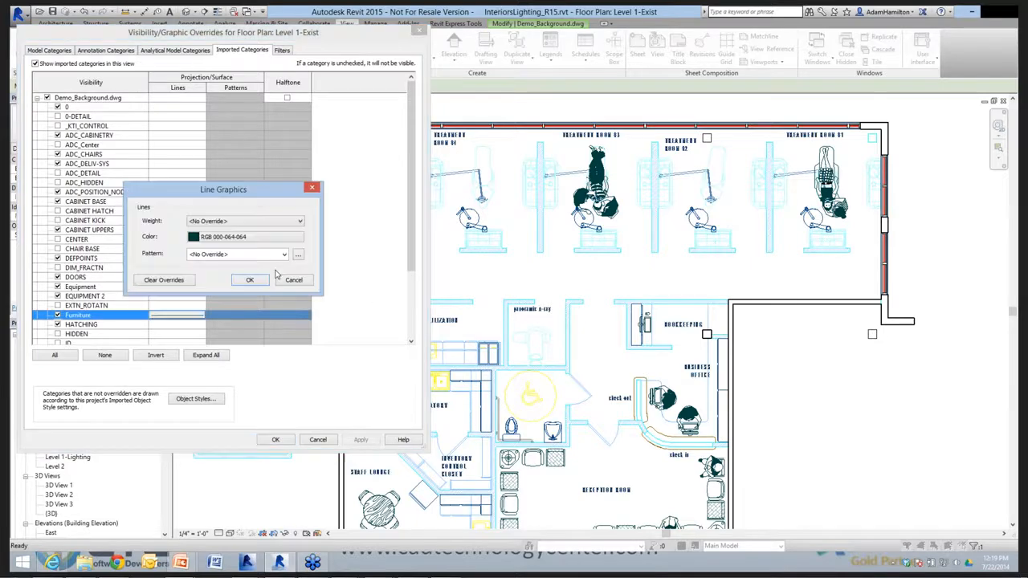
{"action": "left_click", "coordinate": [253, 282]}
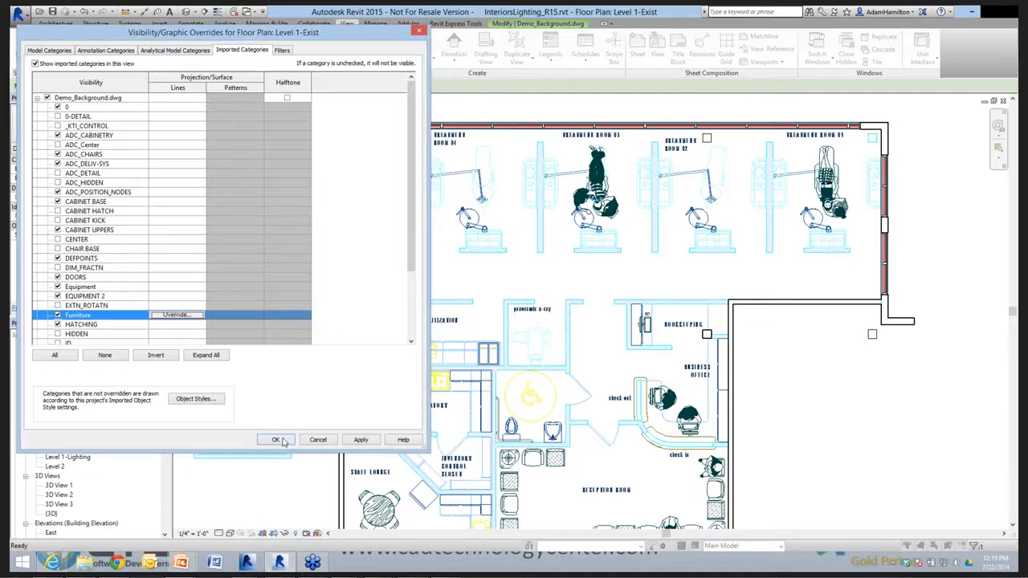
{"action": "left_click", "coordinate": [275, 440]}
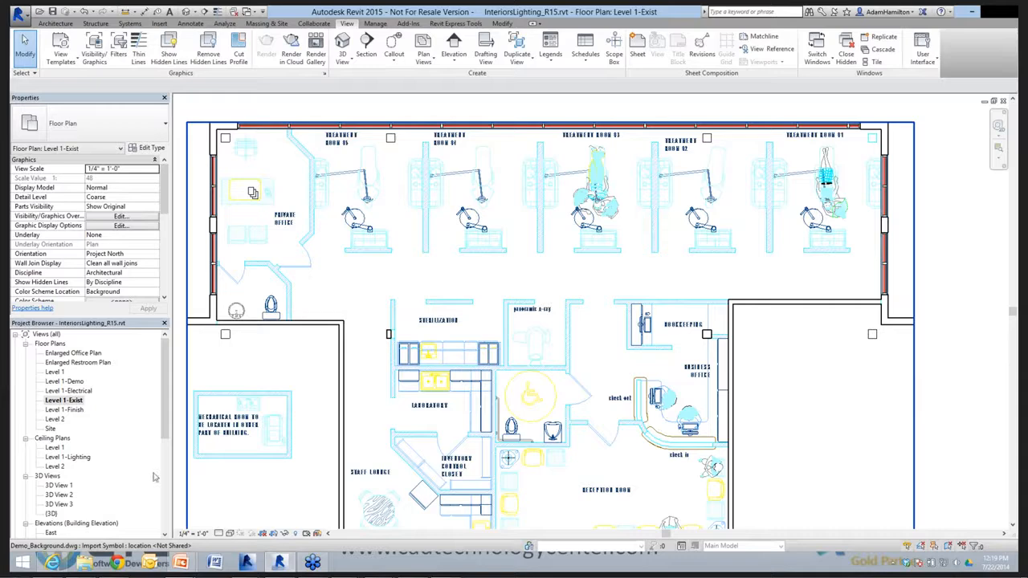
Open the Level 1-Demo floor plan and review its phase filter and phase properties.
{"action": "left_click", "coordinate": [78, 401]}
{"action": "double_click", "coordinate": [78, 382]}
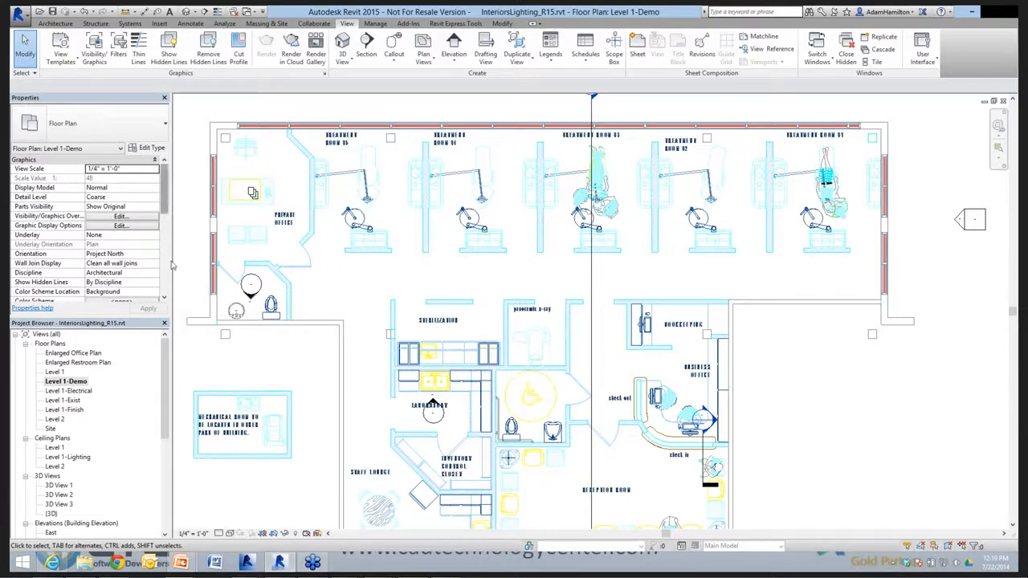
{"action": "scroll", "coordinate": [166, 268], "scroll_direction": "down", "scroll_amount": 5}
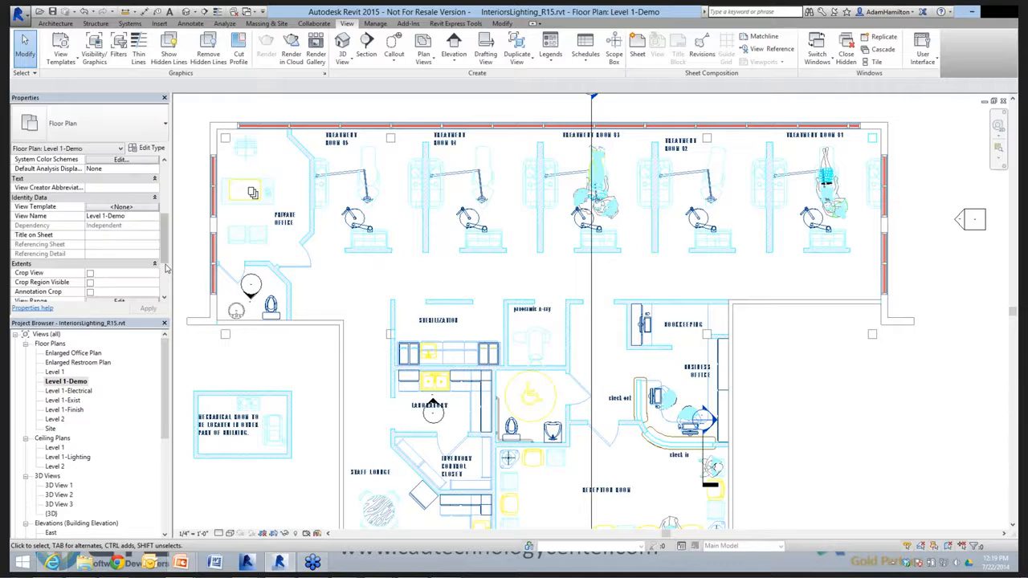
{"action": "scroll", "coordinate": [166, 268], "scroll_direction": "down", "scroll_amount": 5}
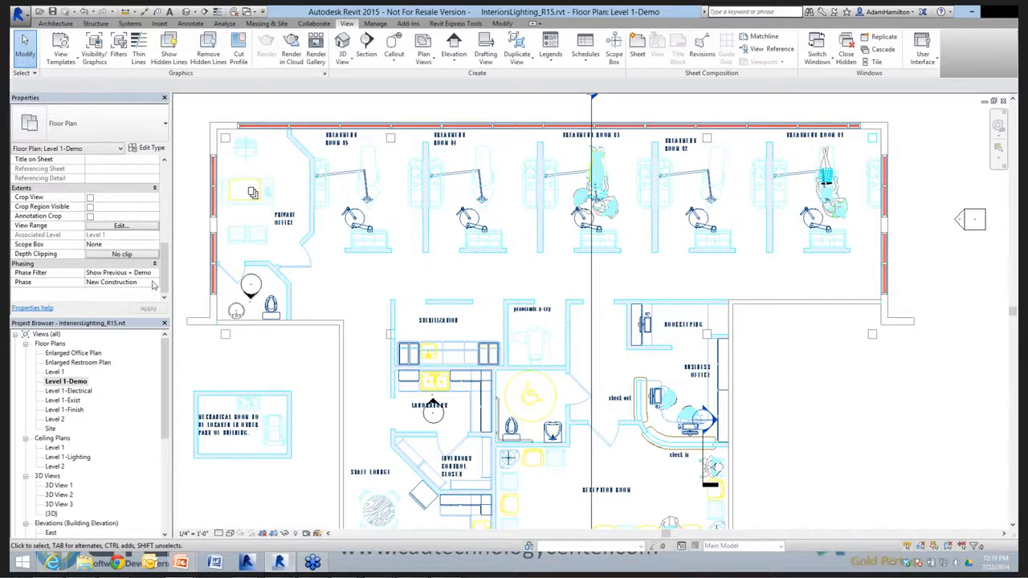
{"action": "left_click", "coordinate": [906, 241]}
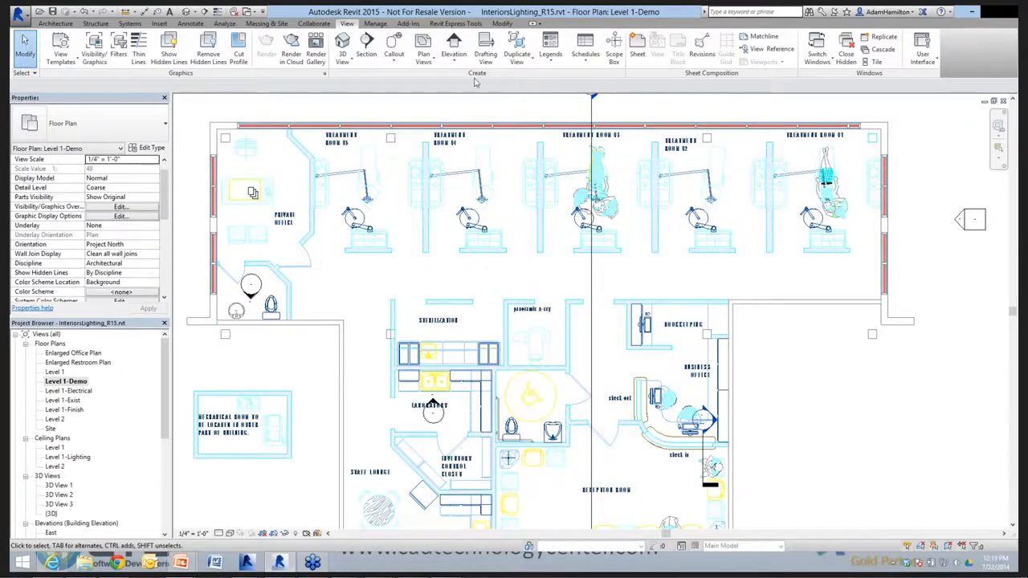
Review the project phases defined in the Phasing settings, leaving them as they are.
{"action": "left_click", "coordinate": [376, 23]}
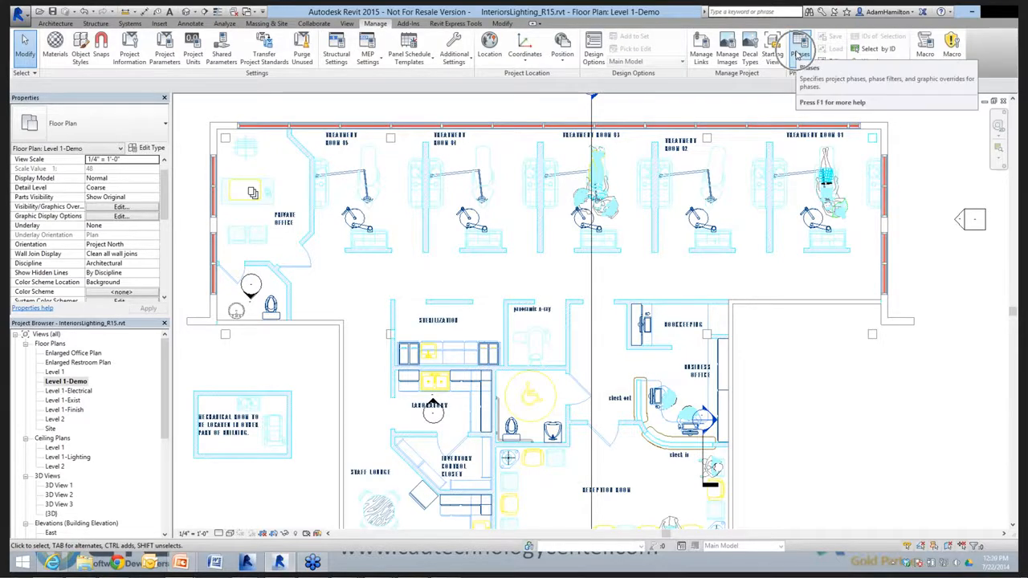
{"action": "left_click", "coordinate": [797, 54]}
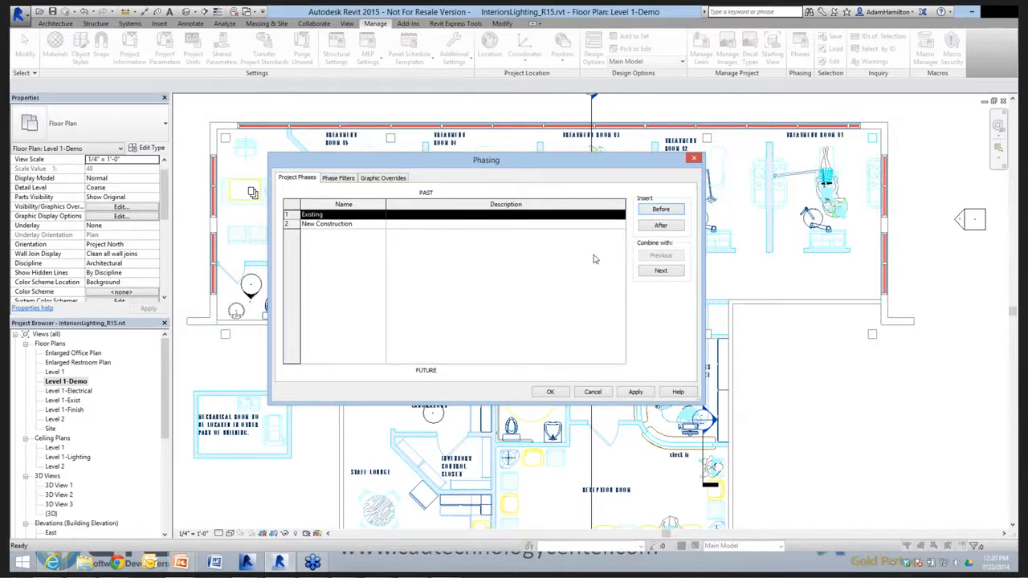
{"action": "left_click", "coordinate": [593, 392]}
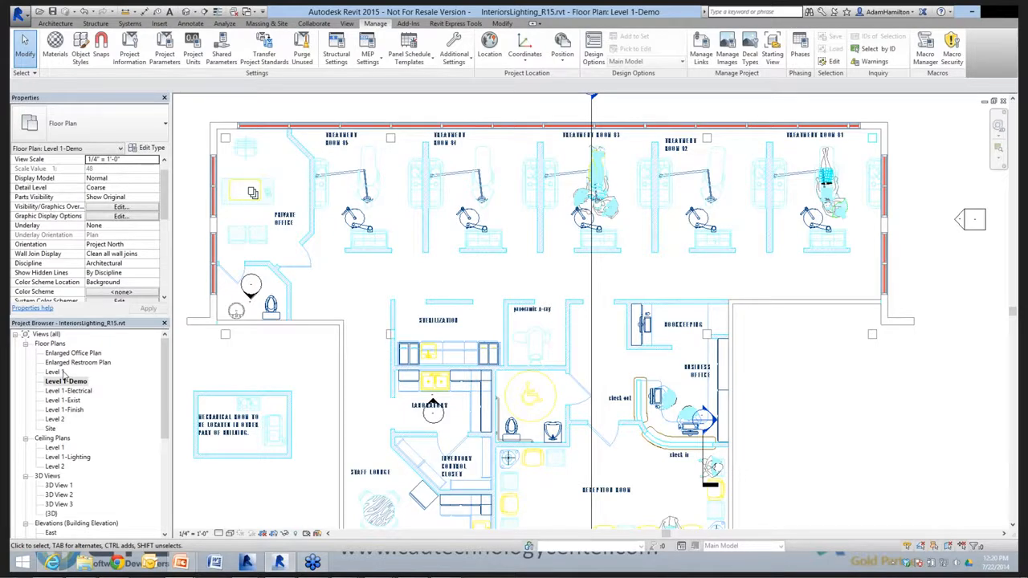
Examine the Level 1 floor plan and the Level 1 and Level 1-Lighting ceiling plans.
{"action": "double_click", "coordinate": [63, 373]}
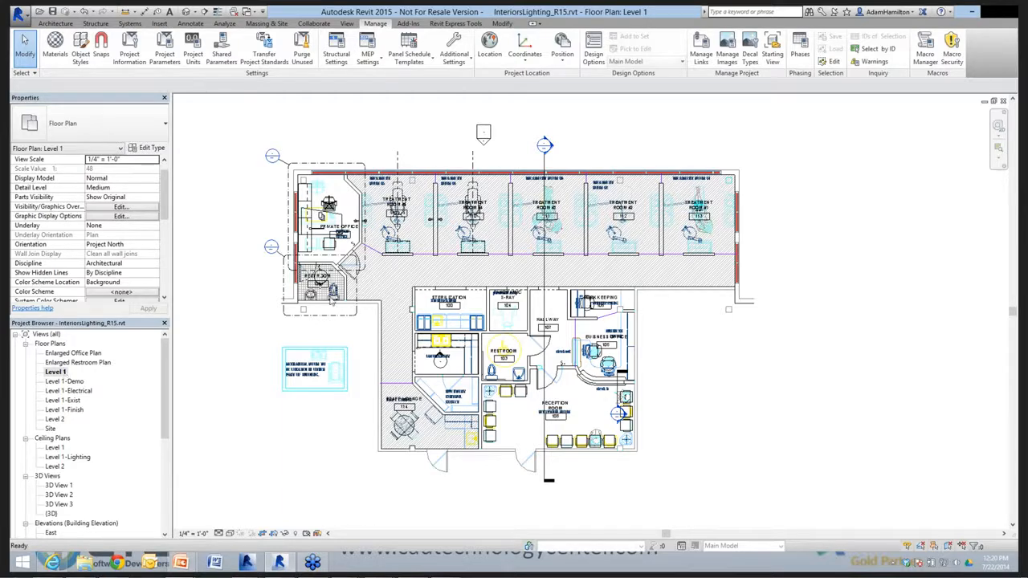
{"action": "double_click", "coordinate": [54, 448]}
{"action": "double_click", "coordinate": [81, 457]}
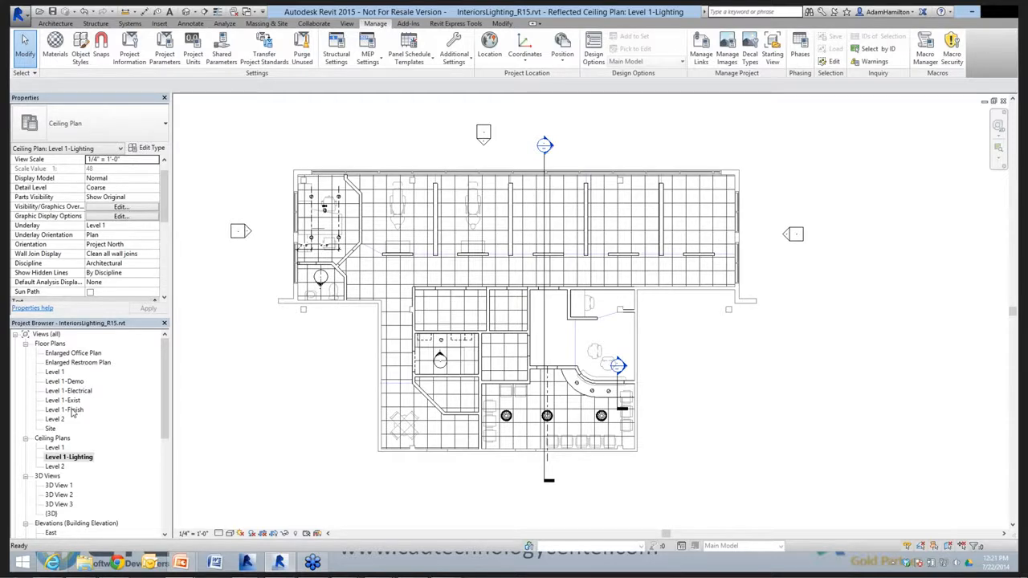
Return to the Level 1 floor plan and bring up the filters in its visibility/graphics overrides.
{"action": "left_click", "coordinate": [55, 372]}
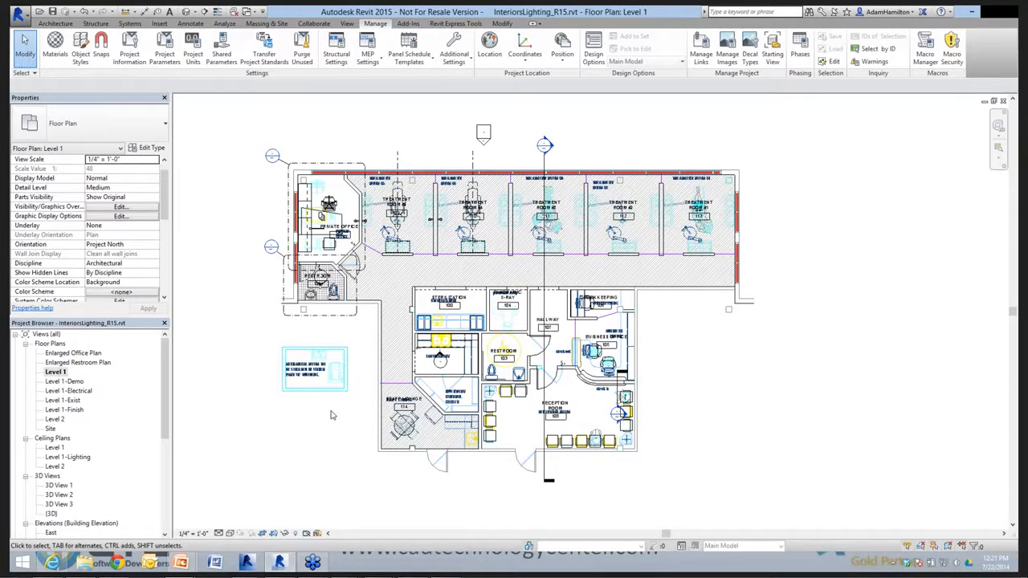
{"action": "key", "text": "v"}
{"action": "key", "text": "g"}
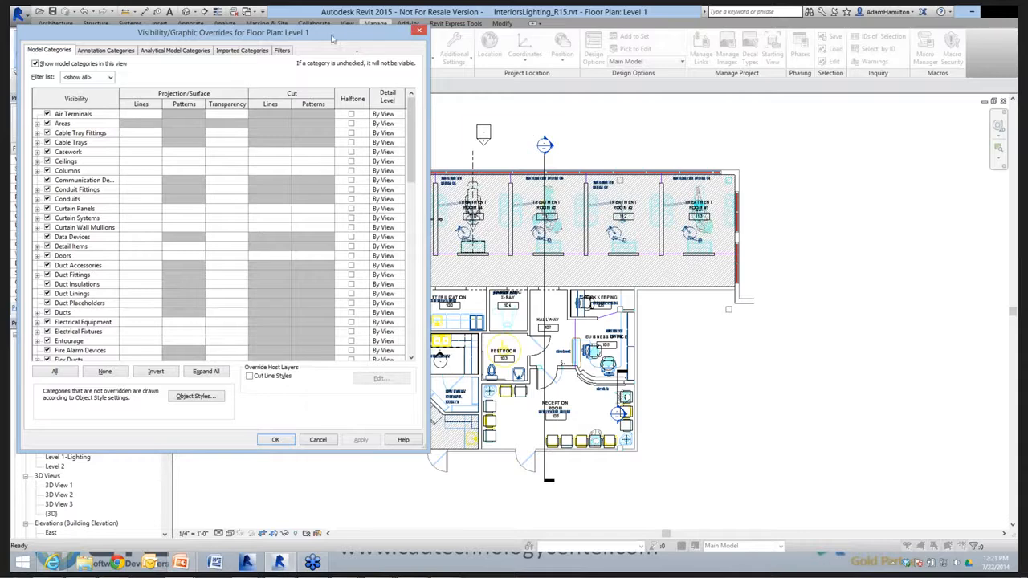
{"action": "left_click_drag", "start_coordinate": [333, 37], "coordinate": [492, 104]}
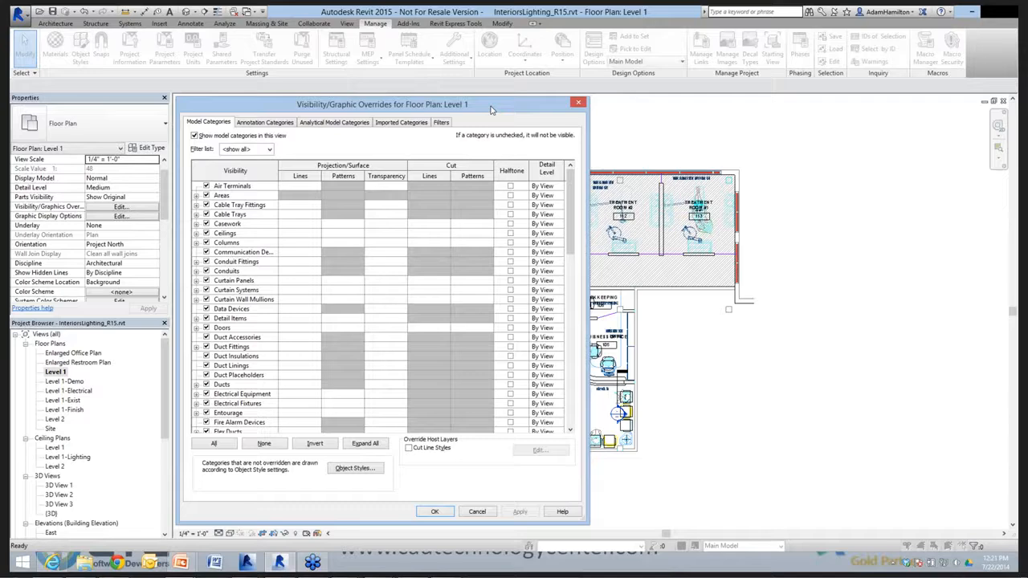
{"action": "left_click", "coordinate": [441, 123]}
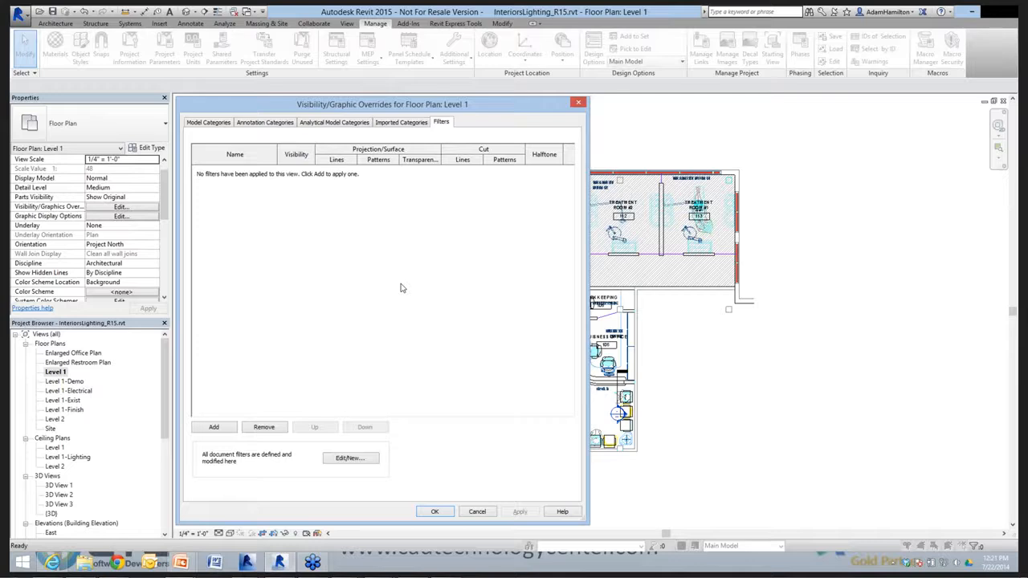
Create a new criteria-based view filter named Not in Contract for the Level 1 floor plan.
{"action": "left_click", "coordinate": [214, 427]}
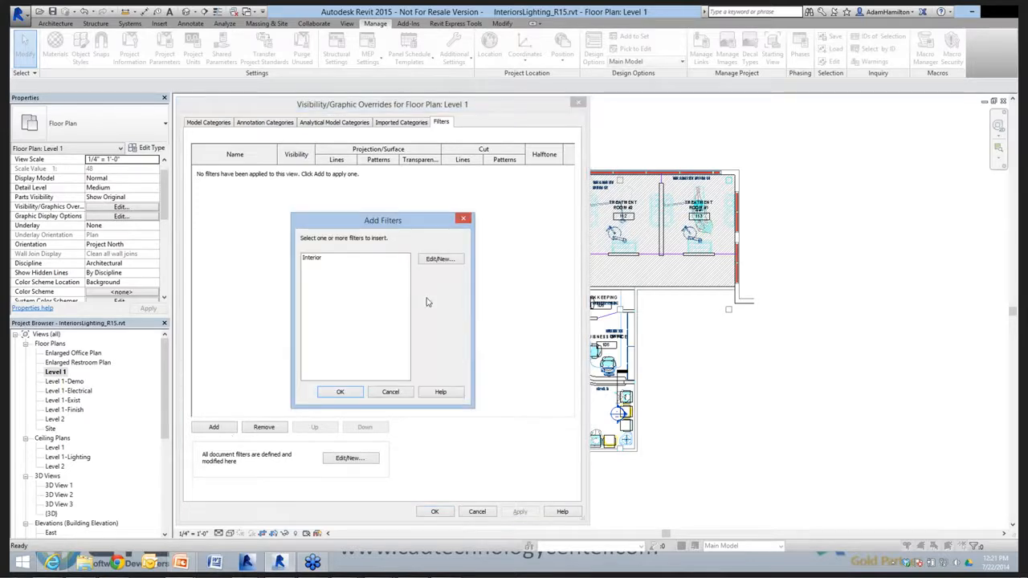
{"action": "left_click", "coordinate": [440, 260]}
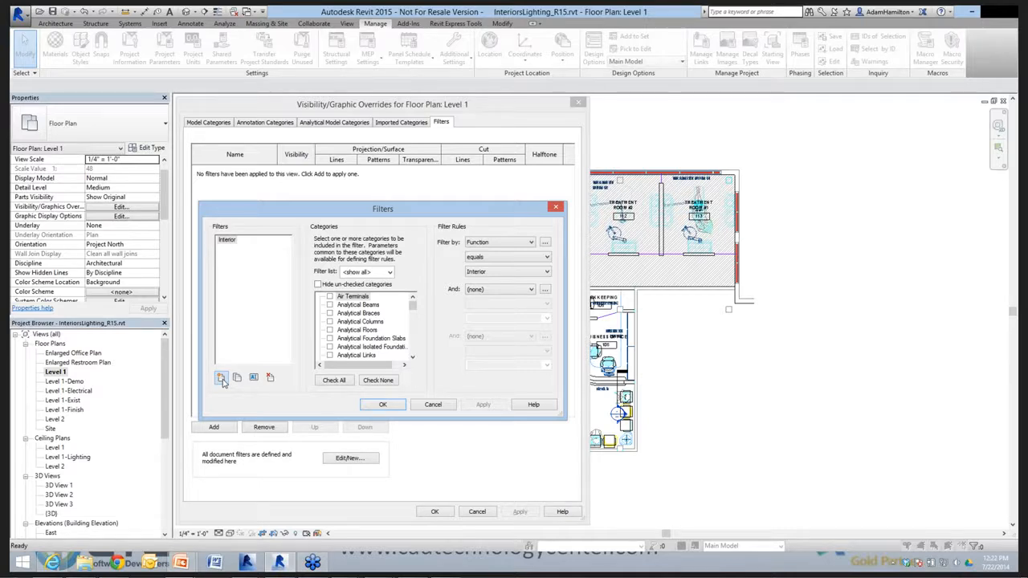
{"action": "left_click", "coordinate": [220, 377]}
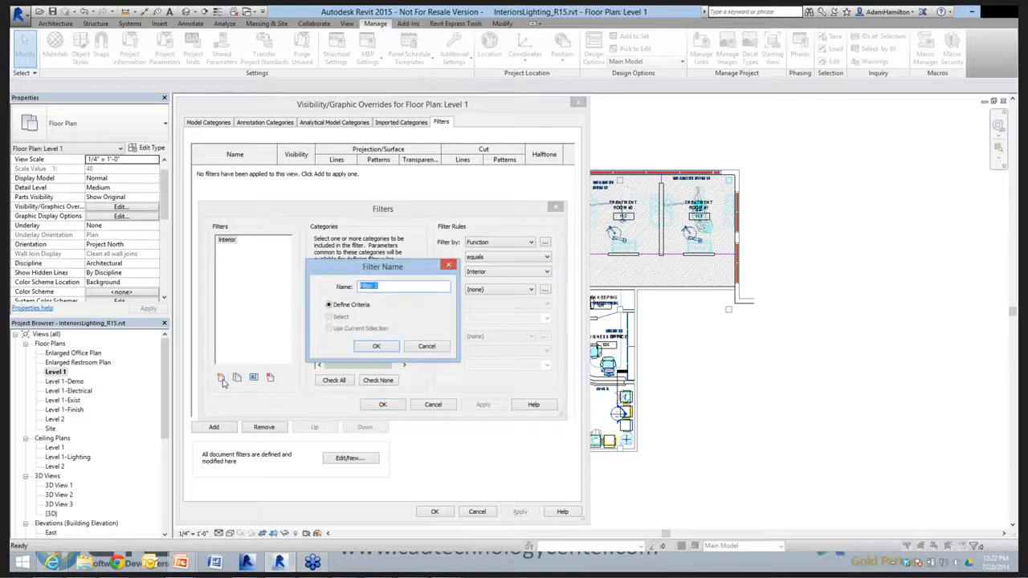
{"action": "type", "text": "Not in Contract"}
{"action": "left_click", "coordinate": [375, 346]}
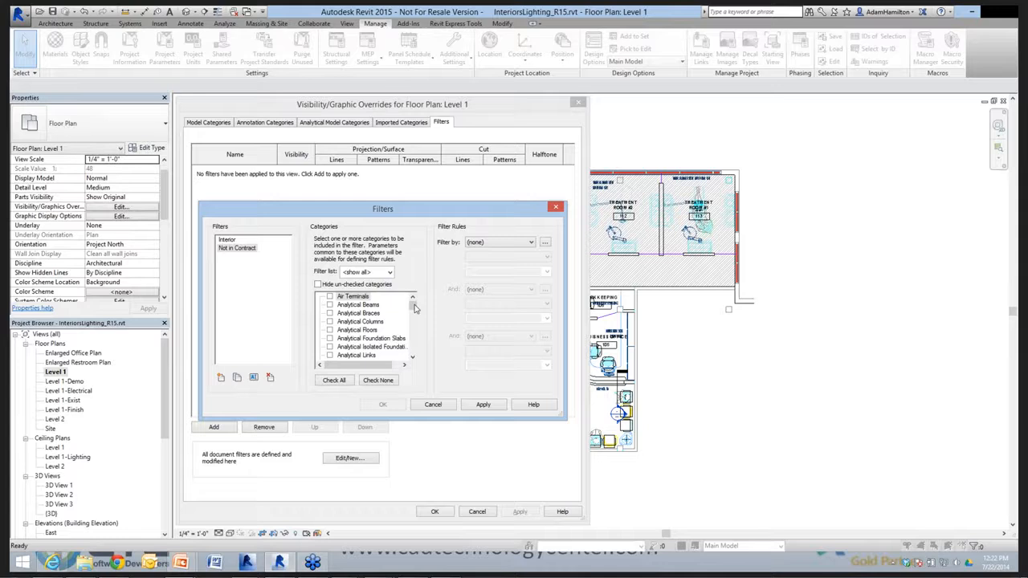
Include the Casework category in the Not in Contract filter.
{"action": "left_click", "coordinate": [413, 357]}
{"action": "left_click", "coordinate": [413, 358]}
{"action": "left_click", "coordinate": [413, 357]}
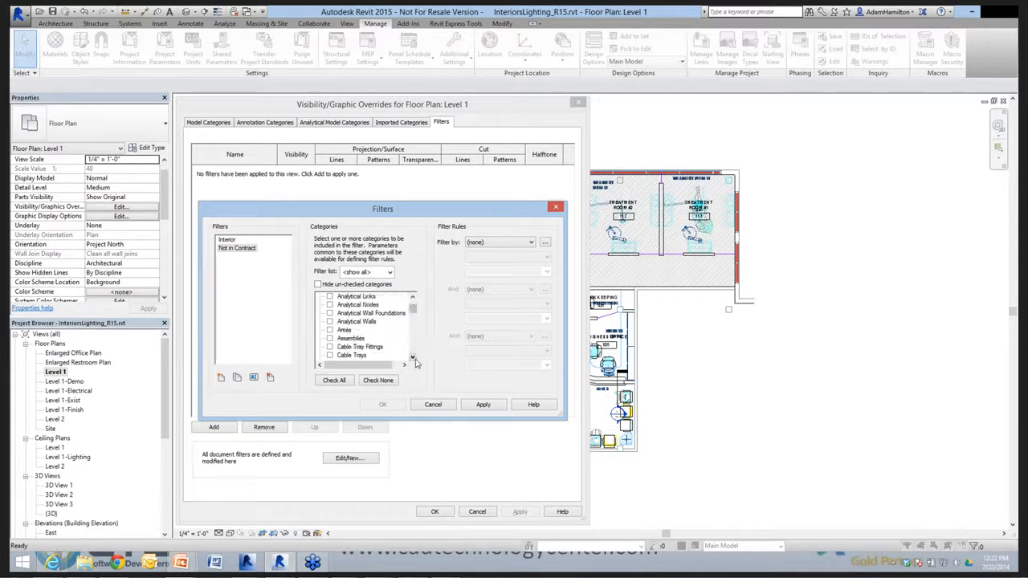
{"action": "scroll", "coordinate": [413, 360], "scroll_direction": "down", "scroll_amount": 1}
{"action": "left_click", "coordinate": [348, 347]}
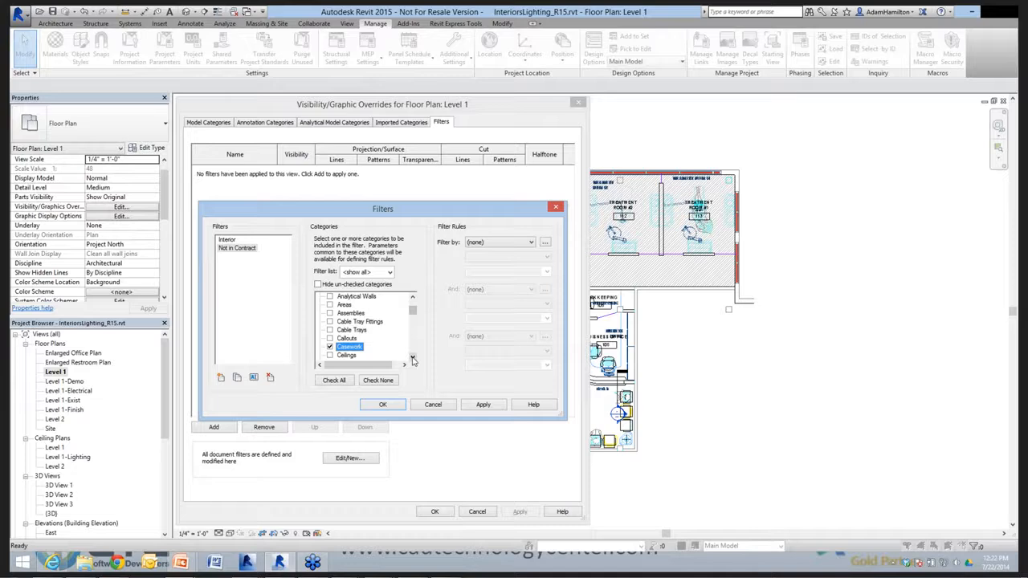
Add the Furniture, Furniture Systems and Generic Models categories to the Not in Contract filter.
{"action": "left_click", "coordinate": [412, 359]}
{"action": "left_click", "coordinate": [413, 358]}
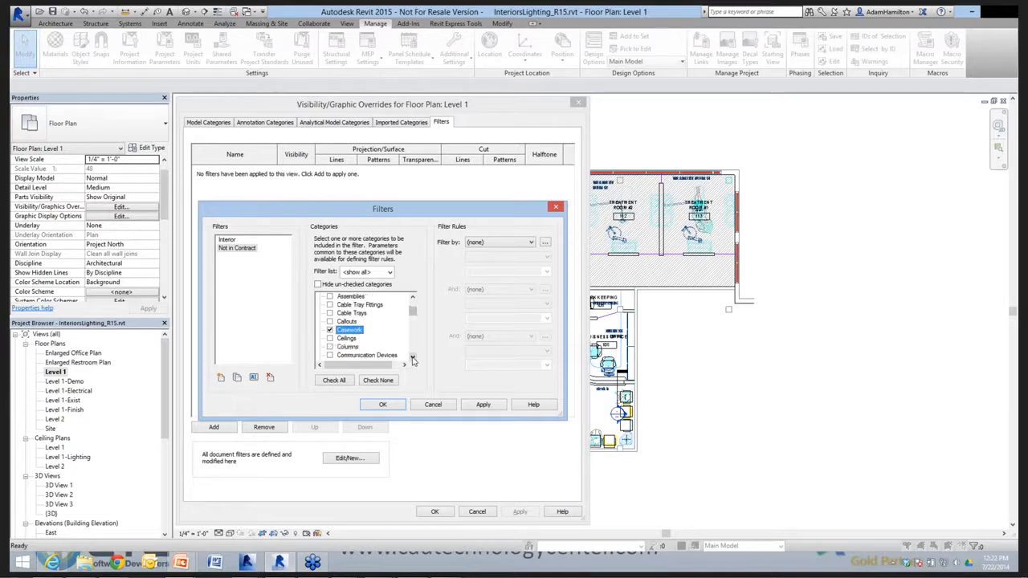
{"action": "scroll", "coordinate": [413, 359], "scroll_direction": "down", "scroll_amount": 3}
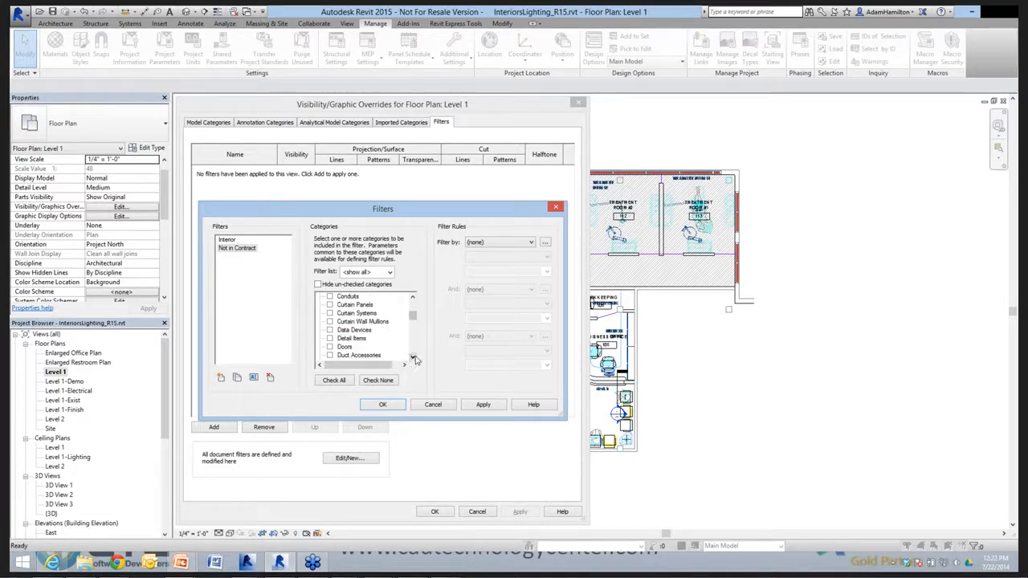
{"action": "left_click", "coordinate": [414, 359]}
{"action": "left_click", "coordinate": [413, 358]}
{"action": "left_click", "coordinate": [414, 359]}
{"action": "left_click", "coordinate": [414, 358]}
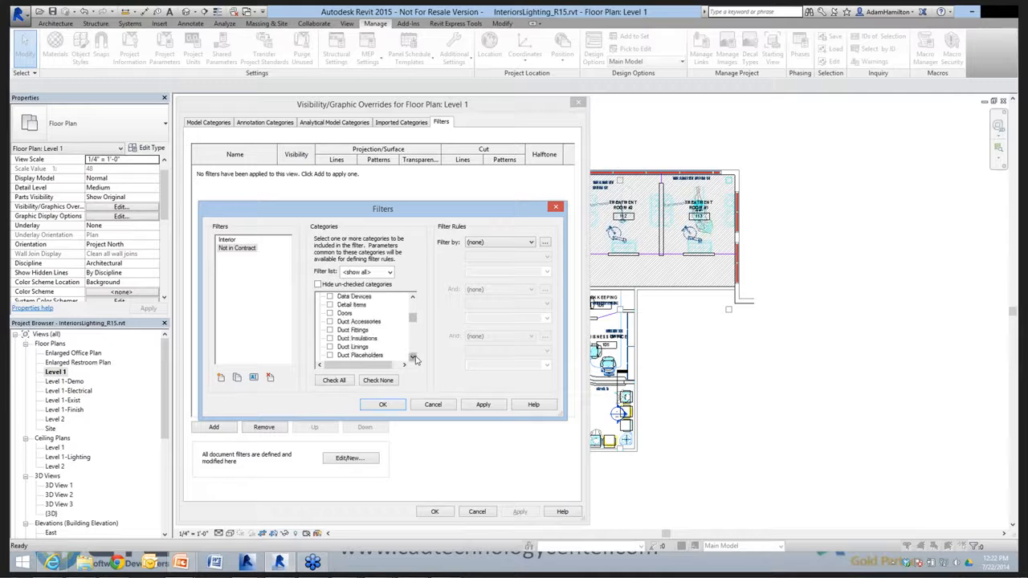
{"action": "left_click", "coordinate": [413, 358]}
{"action": "left_click", "coordinate": [414, 358]}
{"action": "scroll", "coordinate": [414, 359], "scroll_direction": "down", "scroll_amount": 4}
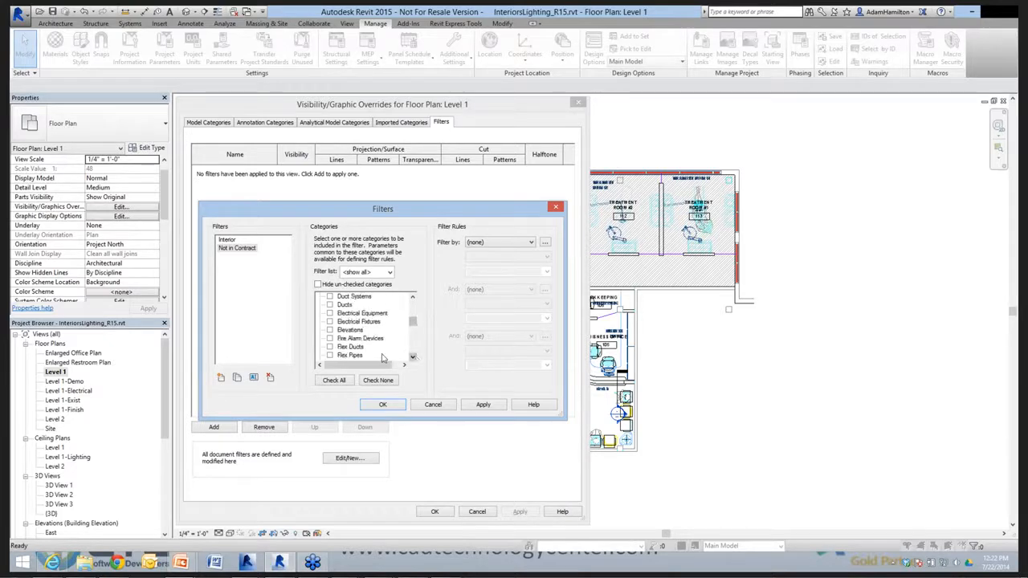
{"action": "left_click", "coordinate": [329, 338]}
{"action": "left_click", "coordinate": [331, 347]}
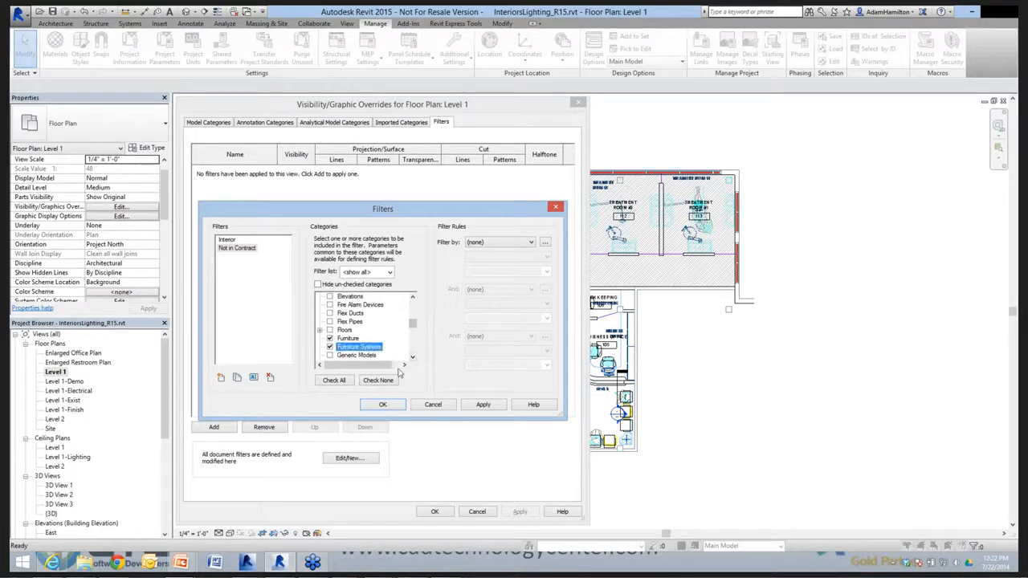
{"action": "scroll", "coordinate": [412, 359], "scroll_direction": "down", "scroll_amount": 1}
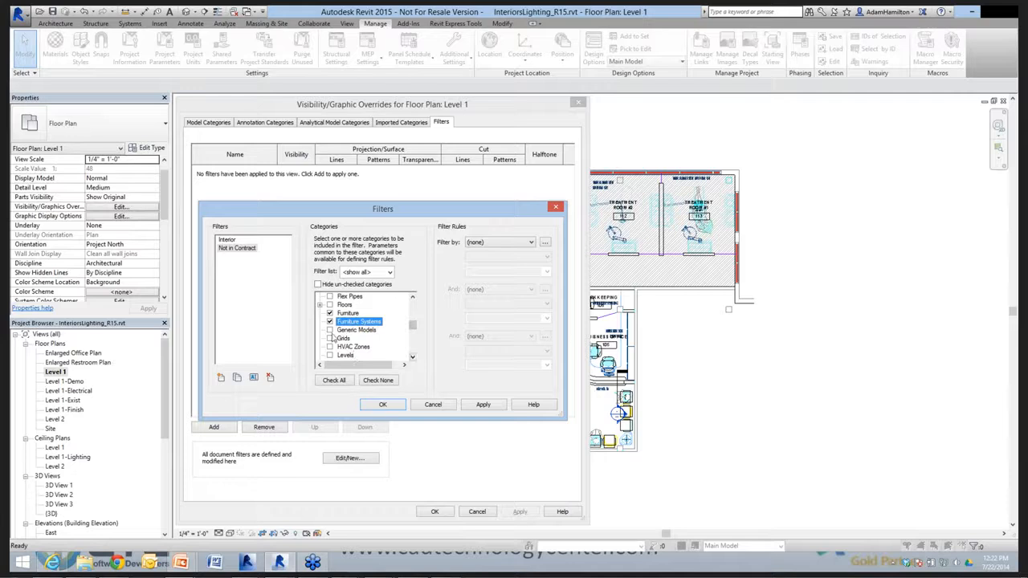
{"action": "left_click", "coordinate": [329, 329]}
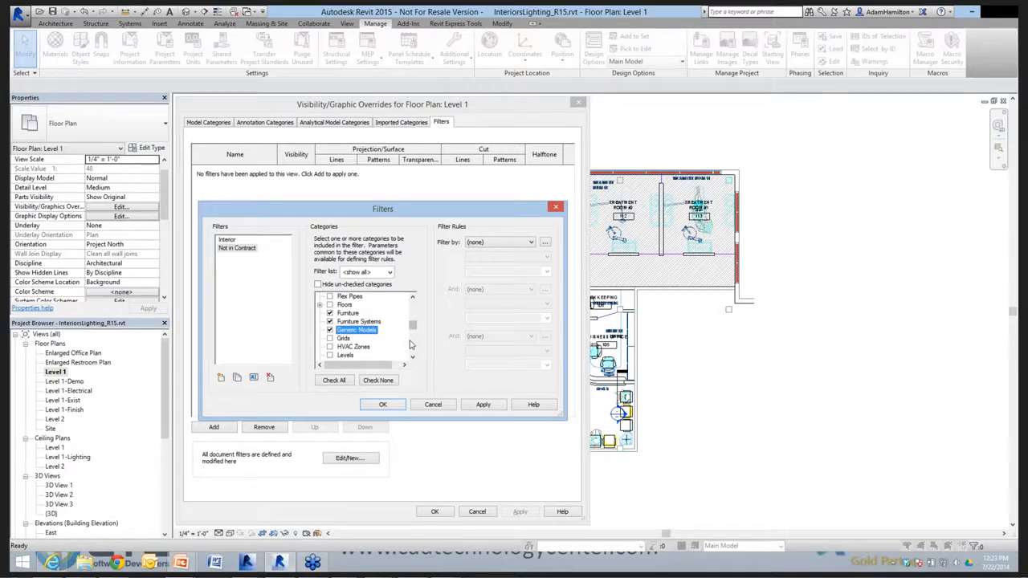
Add the Lighting Devices, Lighting Fixtures and Mechanical Equipment categories to the Not in Contract filter.
{"action": "left_click", "coordinate": [412, 357]}
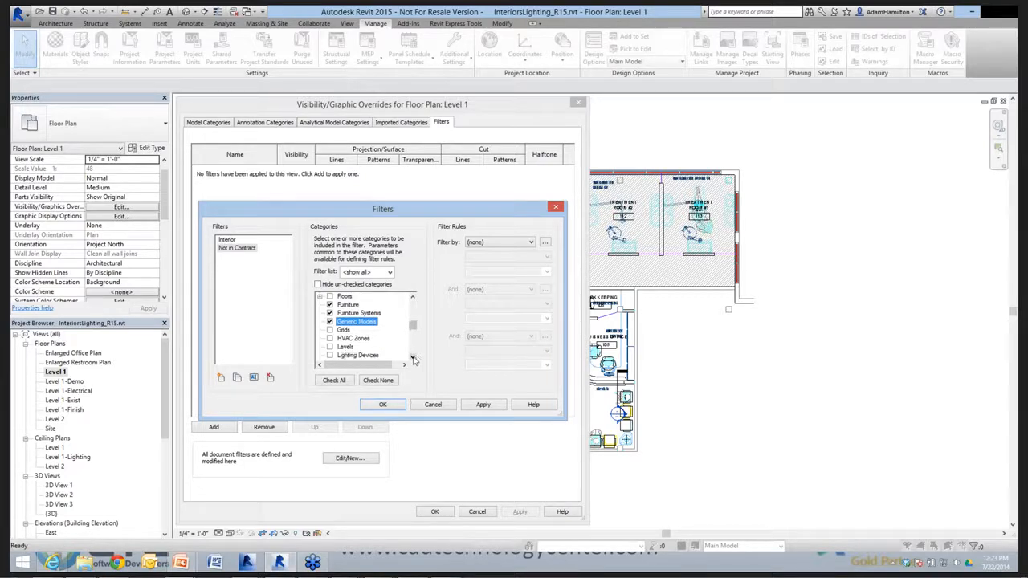
{"action": "left_click", "coordinate": [412, 357]}
{"action": "left_click", "coordinate": [412, 357]}
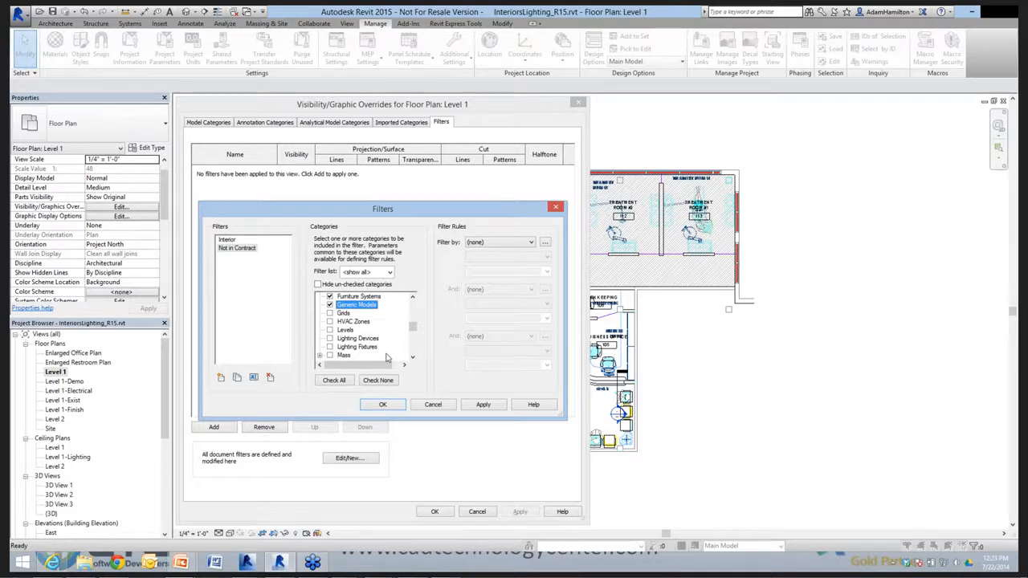
{"action": "left_click", "coordinate": [357, 339]}
{"action": "left_click", "coordinate": [329, 338]}
{"action": "left_click", "coordinate": [329, 346]}
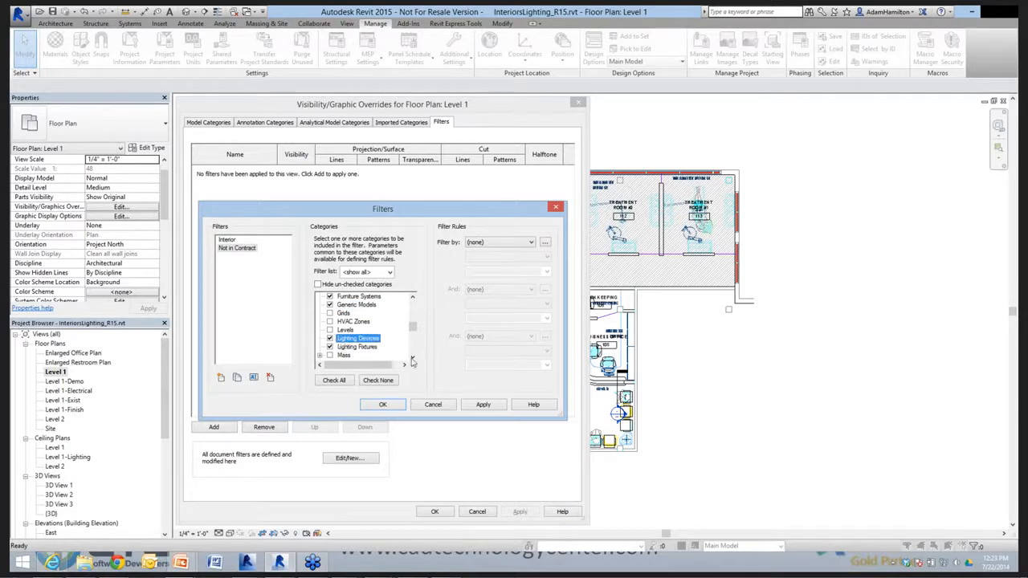
{"action": "left_click", "coordinate": [412, 358]}
{"action": "left_click", "coordinate": [412, 357]}
{"action": "left_click", "coordinate": [412, 357]}
{"action": "left_click", "coordinate": [329, 338]}
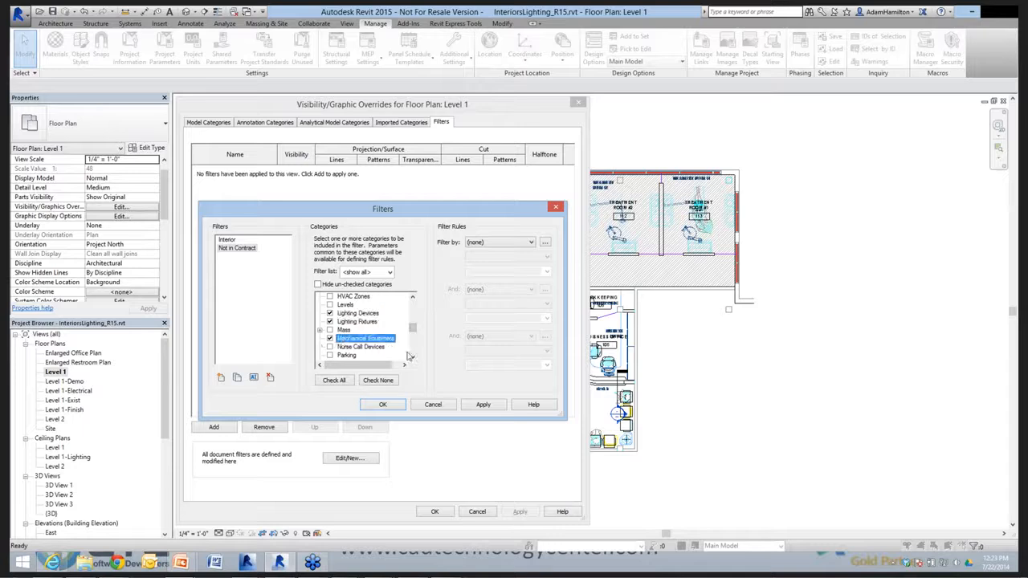
Add the Plumbing Fixtures category to the Not in Contract filter.
{"action": "left_click", "coordinate": [412, 359]}
{"action": "left_click", "coordinate": [412, 359]}
{"action": "left_click", "coordinate": [412, 359]}
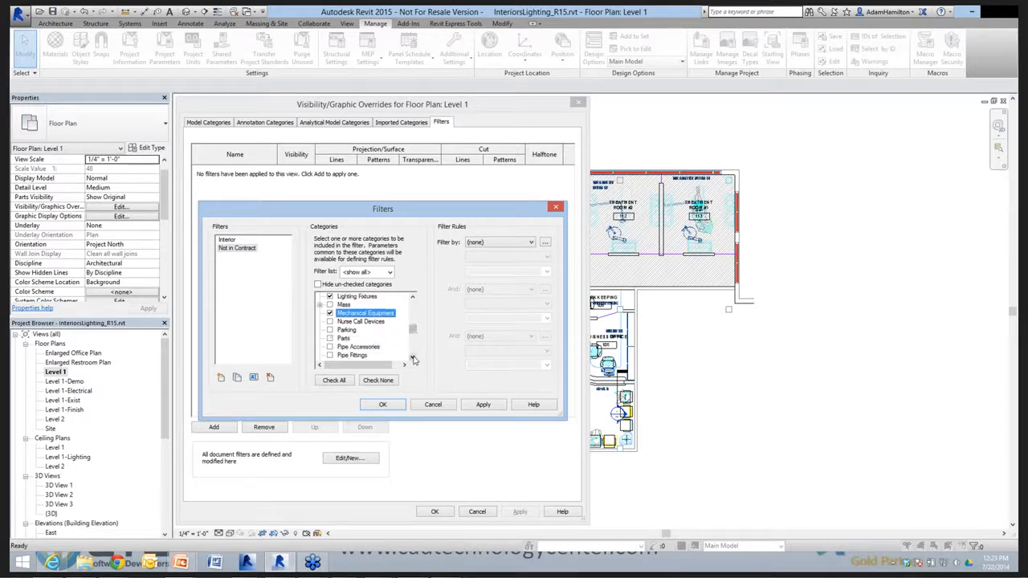
{"action": "left_click", "coordinate": [412, 359]}
{"action": "left_click", "coordinate": [412, 359]}
{"action": "left_click", "coordinate": [412, 359]}
{"action": "left_click", "coordinate": [412, 359]}
{"action": "left_click", "coordinate": [412, 359]}
{"action": "left_click", "coordinate": [412, 359]}
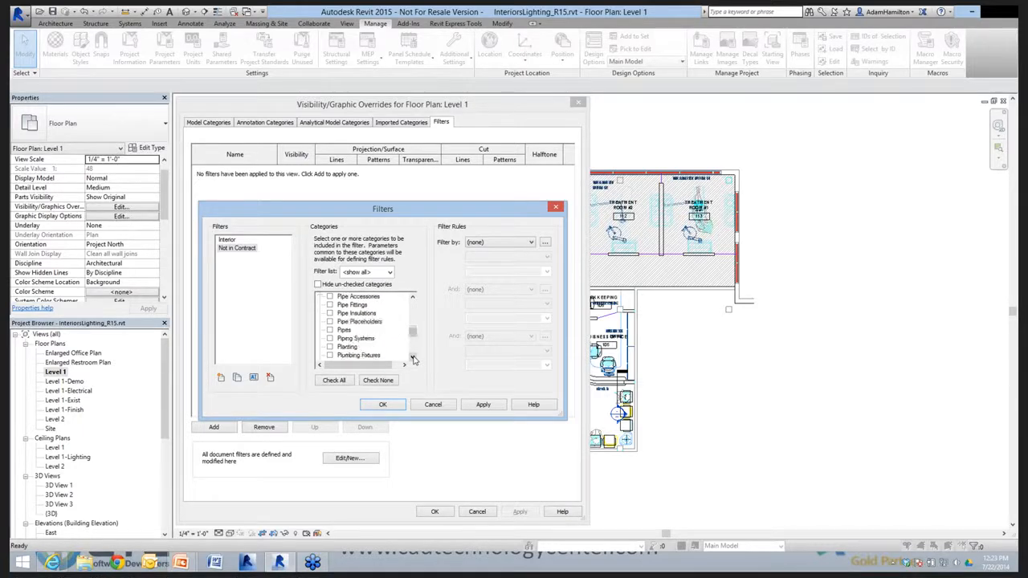
{"action": "left_click", "coordinate": [412, 359]}
{"action": "left_click", "coordinate": [412, 358]}
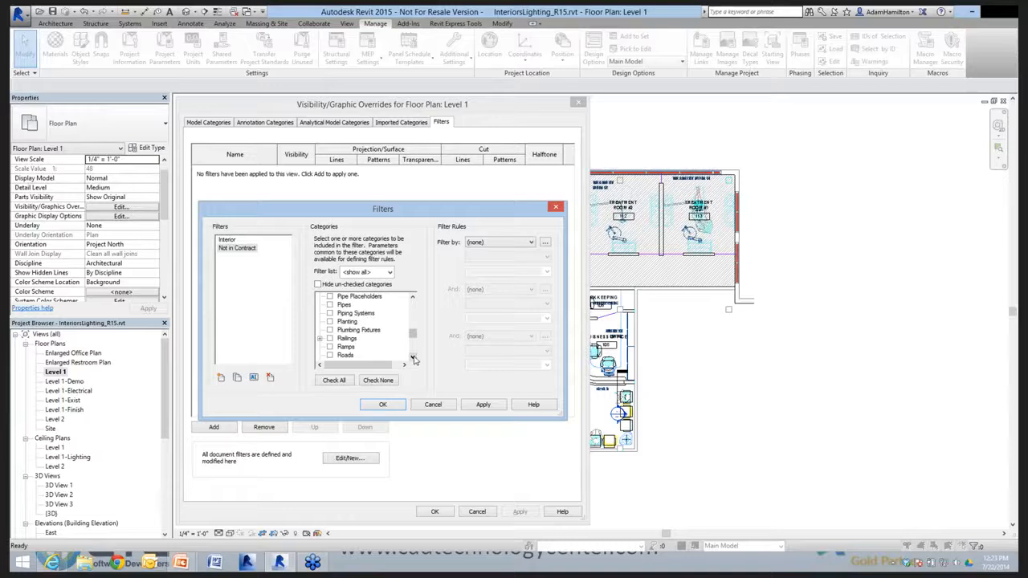
{"action": "left_click", "coordinate": [329, 330]}
Add the Specialty Equipment category to the Not in Contract filter.
{"action": "left_click", "coordinate": [413, 359]}
{"action": "left_click", "coordinate": [412, 359]}
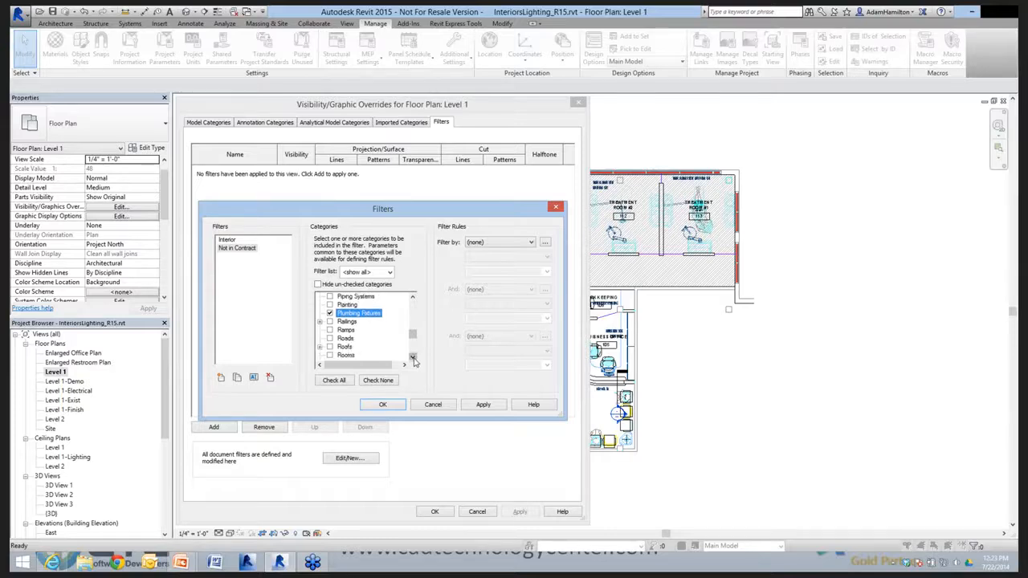
{"action": "left_click", "coordinate": [413, 359]}
{"action": "left_click", "coordinate": [412, 359]}
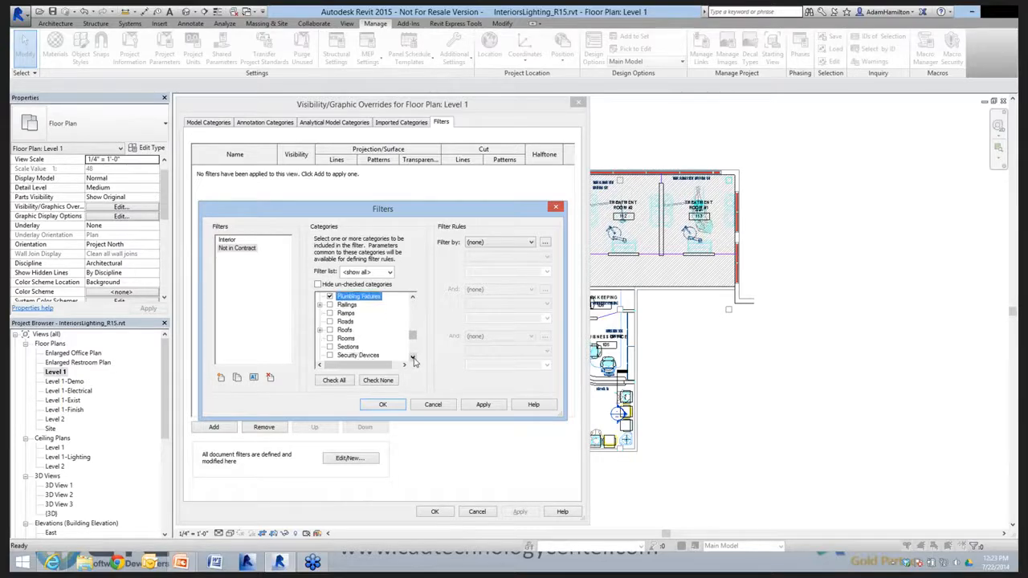
{"action": "left_click", "coordinate": [414, 360]}
{"action": "left_click", "coordinate": [413, 360]}
{"action": "left_click", "coordinate": [414, 360]}
{"action": "left_click", "coordinate": [413, 359]}
{"action": "left_click", "coordinate": [413, 359]}
{"action": "left_click", "coordinate": [413, 359]}
{"action": "left_click", "coordinate": [413, 359]}
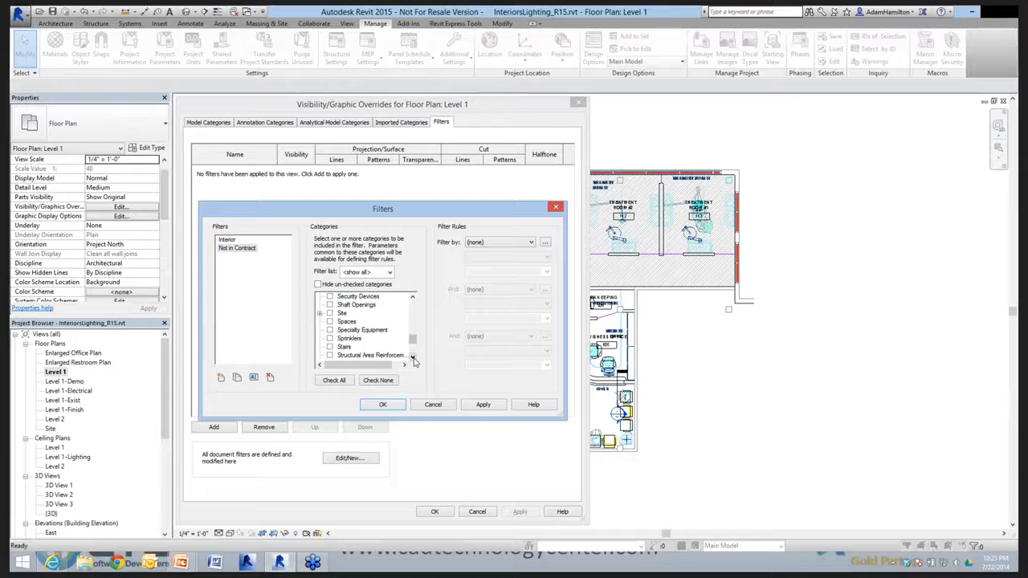
{"action": "left_click", "coordinate": [329, 329]}
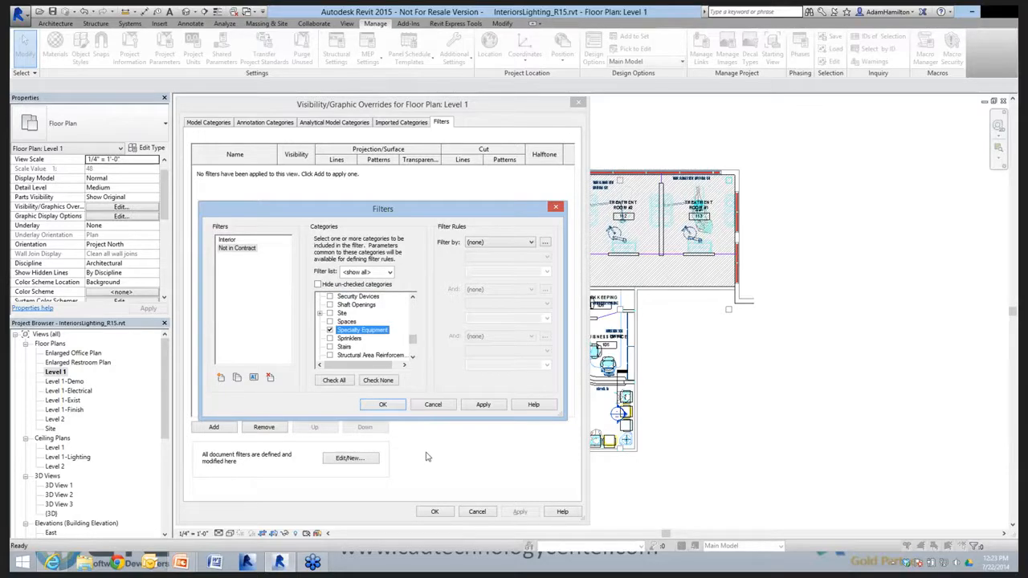
Try Mark as the filter rule parameter, and try to pick Not In Contract from the additional project parameters instead.
{"action": "left_click", "coordinate": [485, 242]}
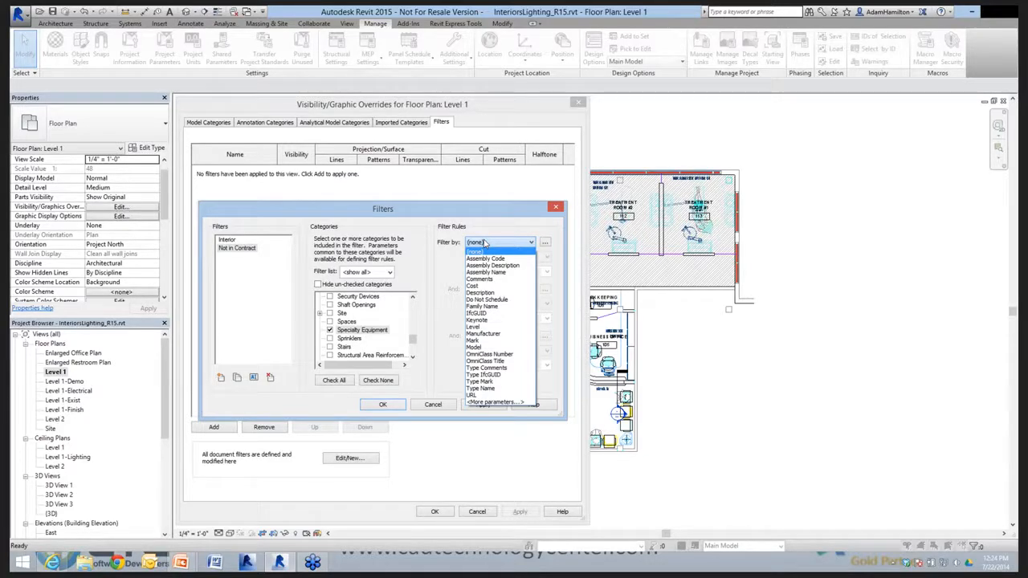
{"action": "left_click", "coordinate": [492, 341]}
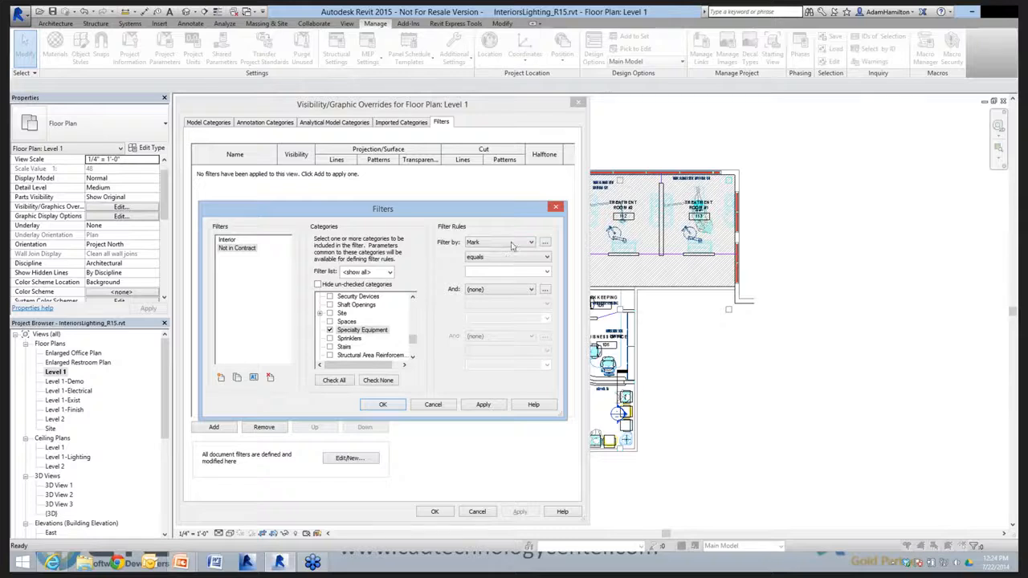
{"action": "left_click", "coordinate": [511, 244]}
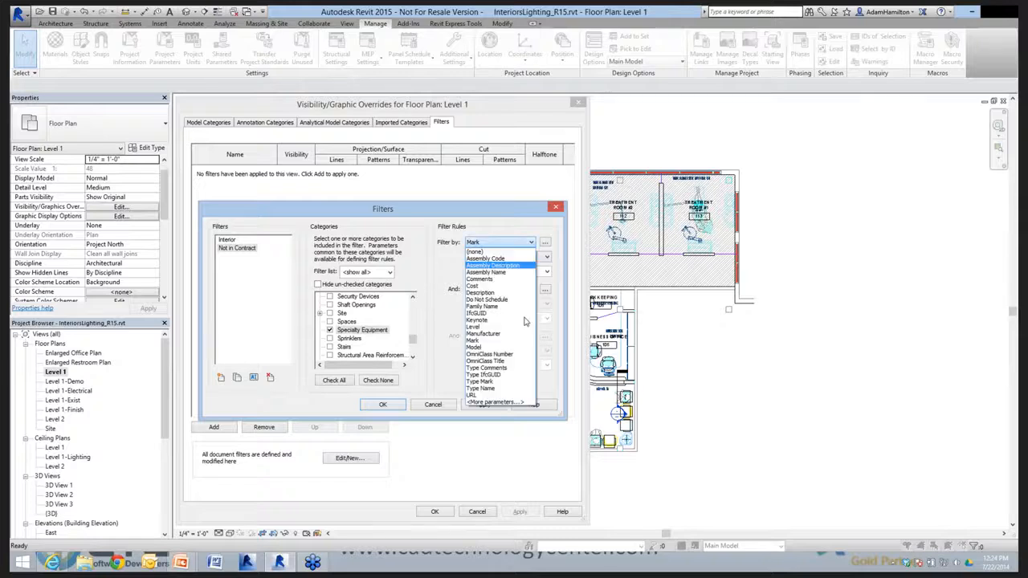
{"action": "left_click", "coordinate": [504, 402]}
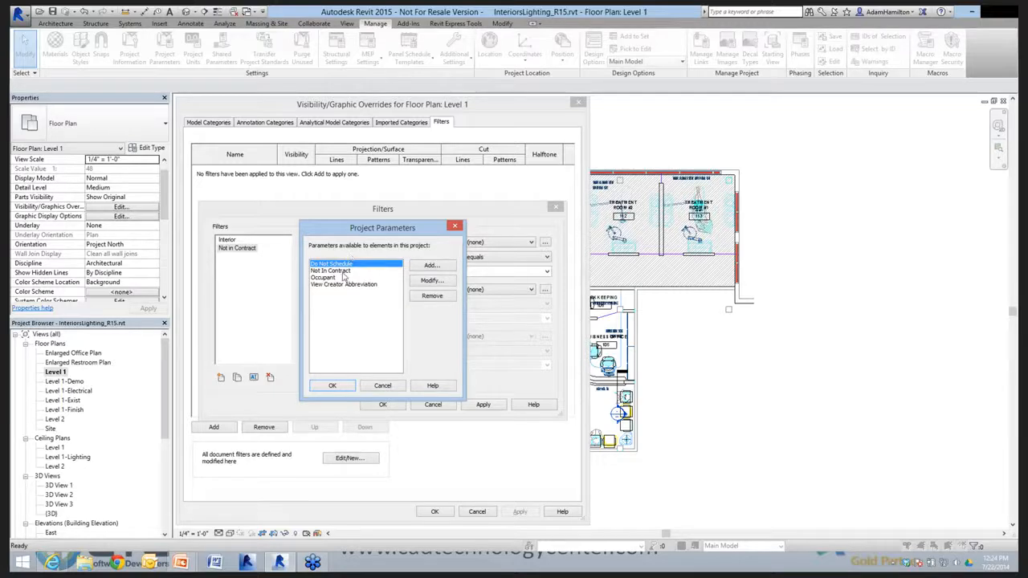
{"action": "left_click", "coordinate": [343, 272]}
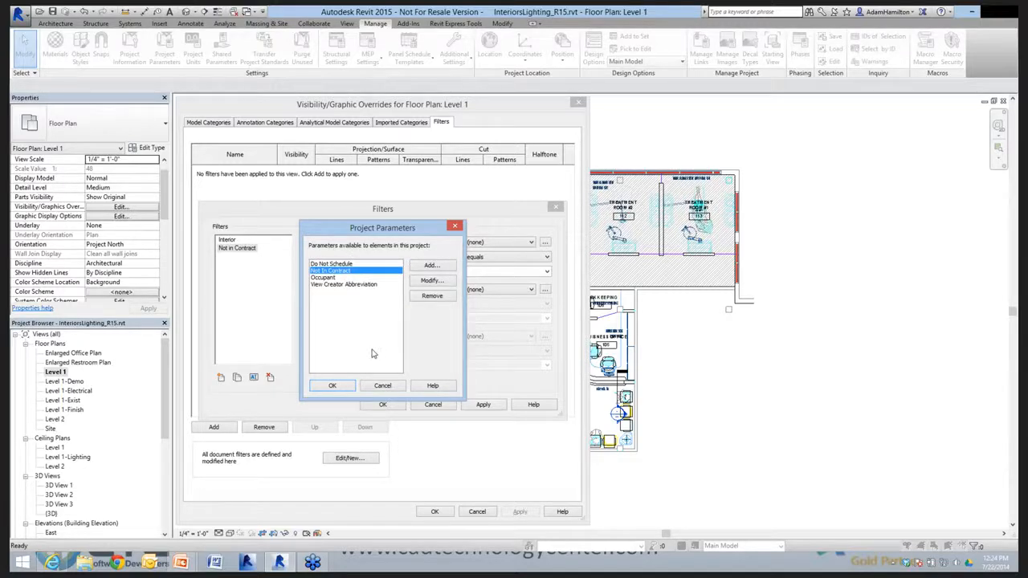
{"action": "left_click", "coordinate": [346, 390]}
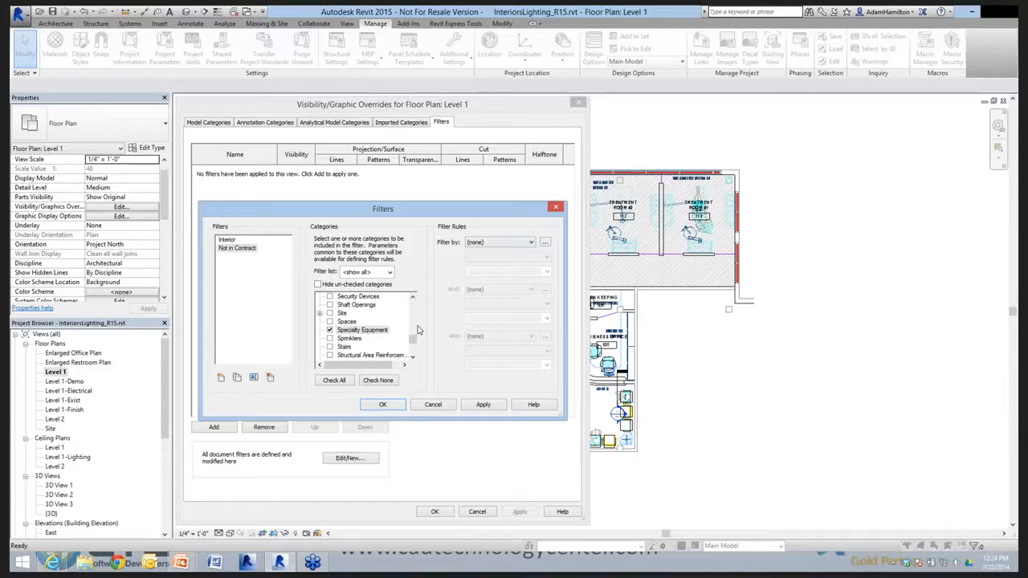
{"action": "left_click", "coordinate": [498, 243]}
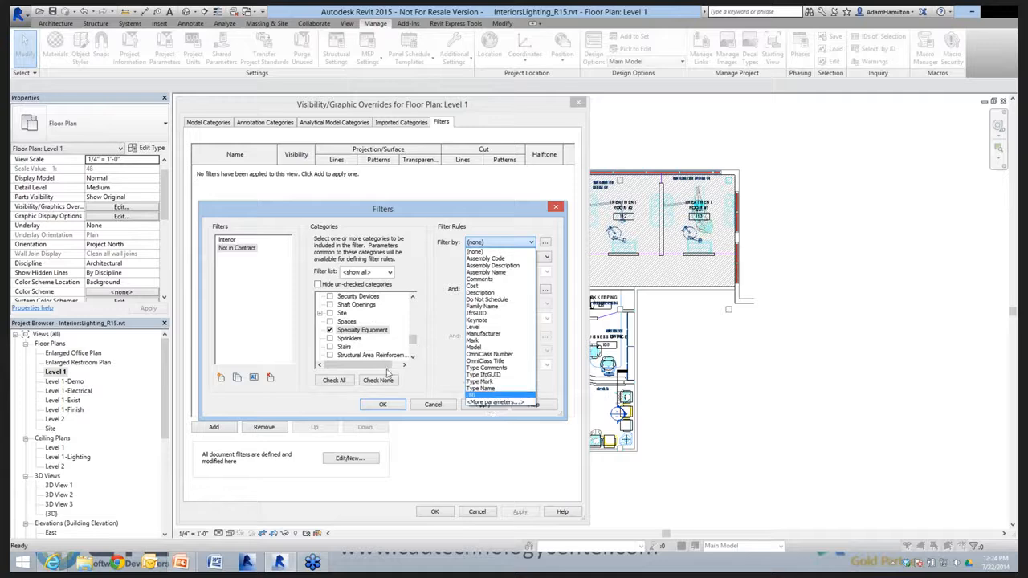
Clear all categories chosen for the Not in Contract filter and include only Specialty Equipment.
{"action": "left_click", "coordinate": [380, 380]}
{"action": "left_click", "coordinate": [379, 380]}
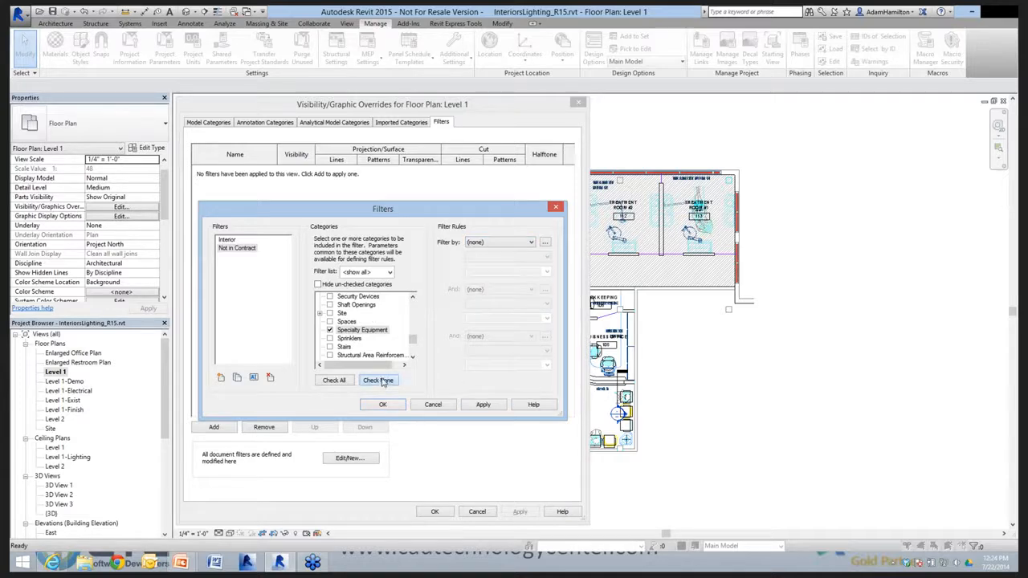
{"action": "left_click", "coordinate": [329, 331]}
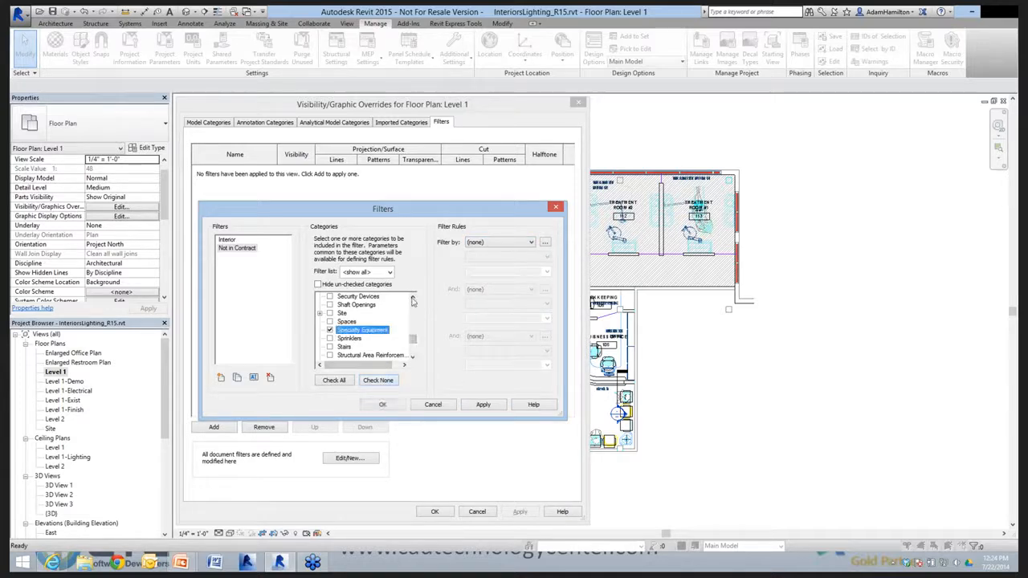
Include the Lighting Fixtures, Generic Models, Furniture Systems and Furniture categories in the Not in Contract filter.
{"action": "double_click", "coordinate": [412, 298]}
{"action": "left_click", "coordinate": [412, 297]}
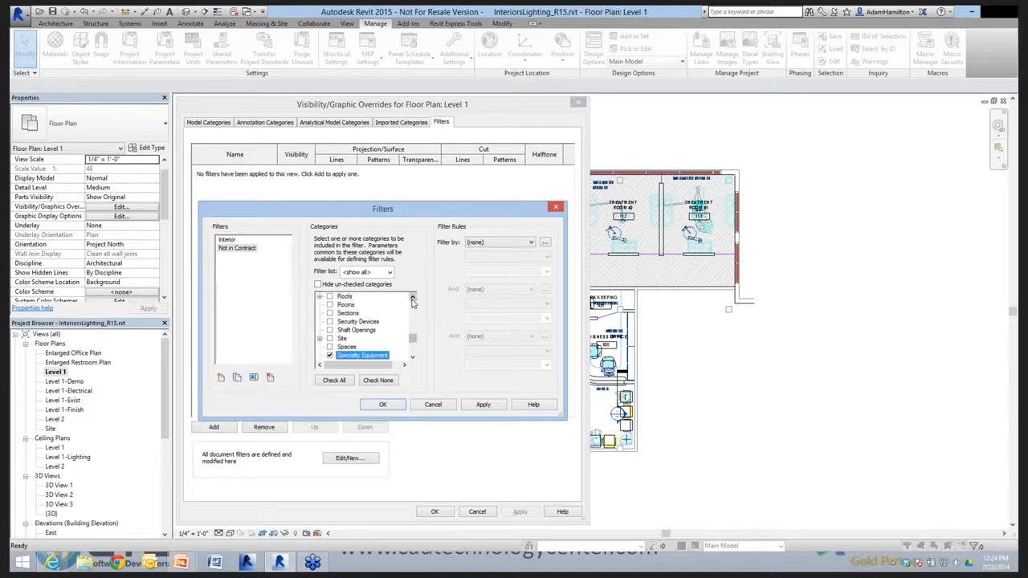
{"action": "double_click", "coordinate": [412, 298]}
{"action": "double_click", "coordinate": [412, 298]}
{"action": "double_click", "coordinate": [412, 298]}
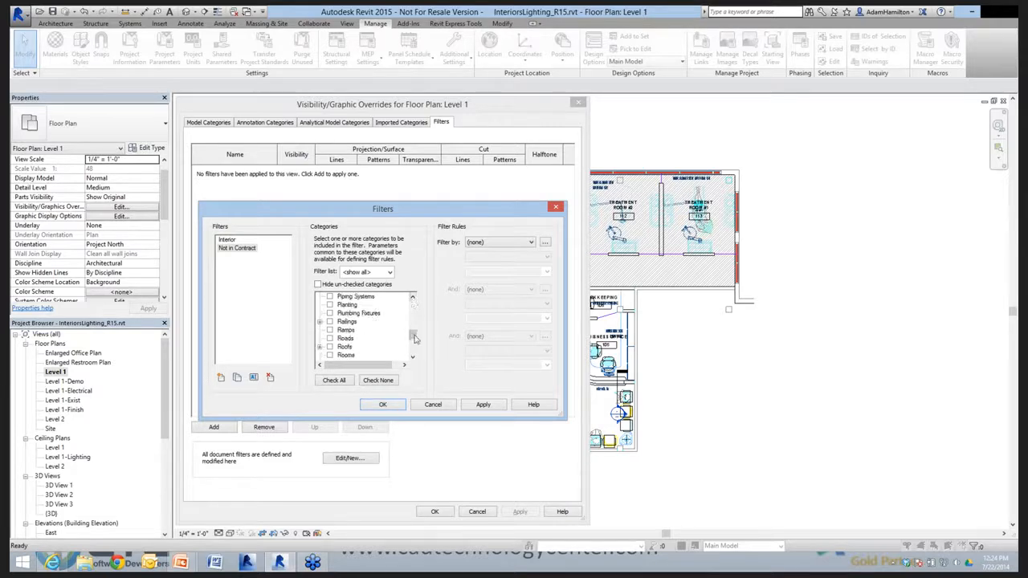
{"action": "left_click_drag", "start_coordinate": [414, 338], "coordinate": [412, 324]}
{"action": "left_click", "coordinate": [329, 346]}
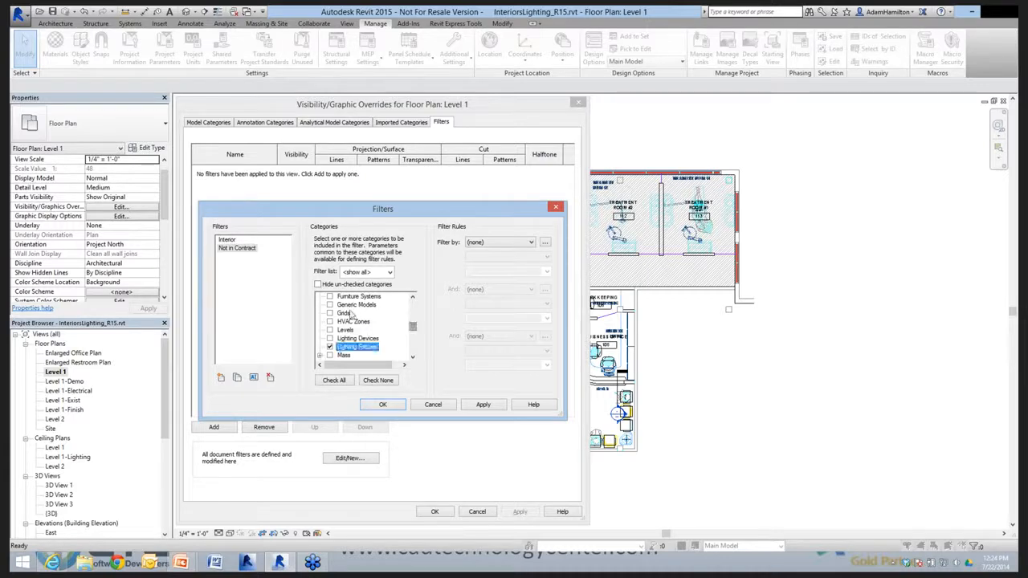
{"action": "left_click", "coordinate": [329, 297]}
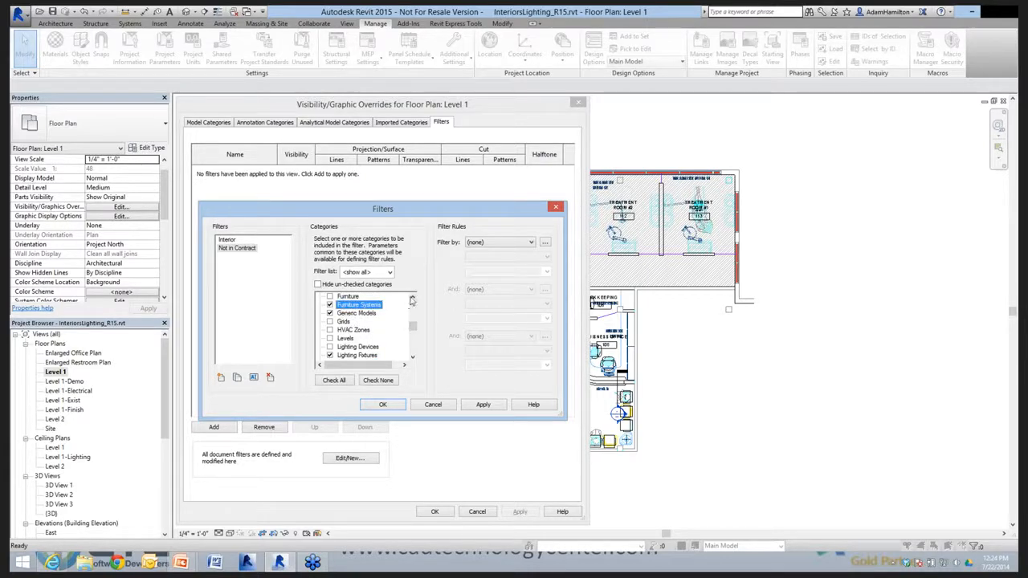
{"action": "scroll", "coordinate": [331, 313], "scroll_direction": "up", "scroll_amount": 1}
{"action": "left_click", "coordinate": [329, 313]}
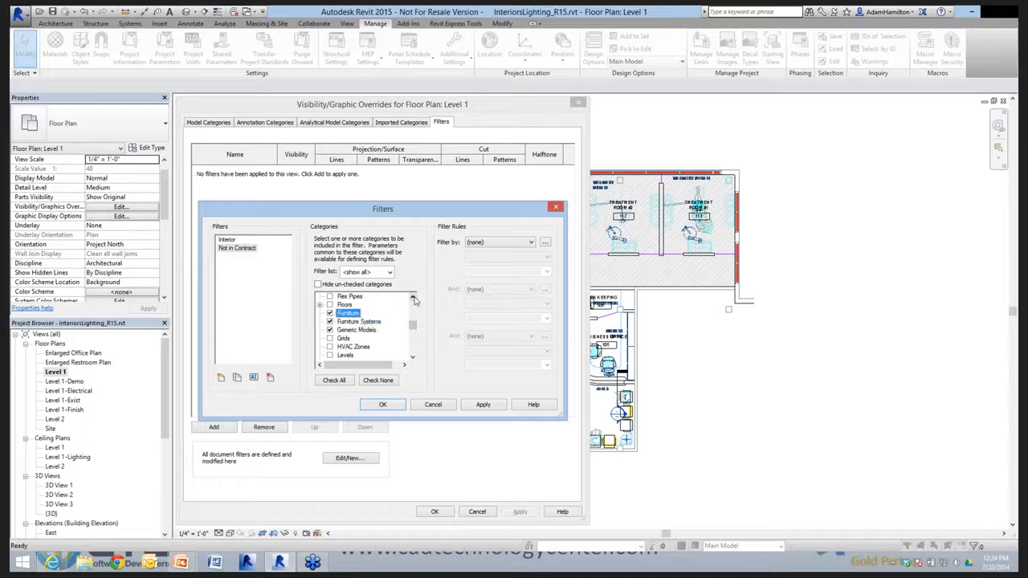
Include the Casework category in the Not in Contract filter and check the parameters available for its filter rule.
{"action": "left_click", "coordinate": [413, 297]}
{"action": "left_click", "coordinate": [413, 298]}
{"action": "scroll", "coordinate": [414, 300], "scroll_direction": "up", "scroll_amount": 4}
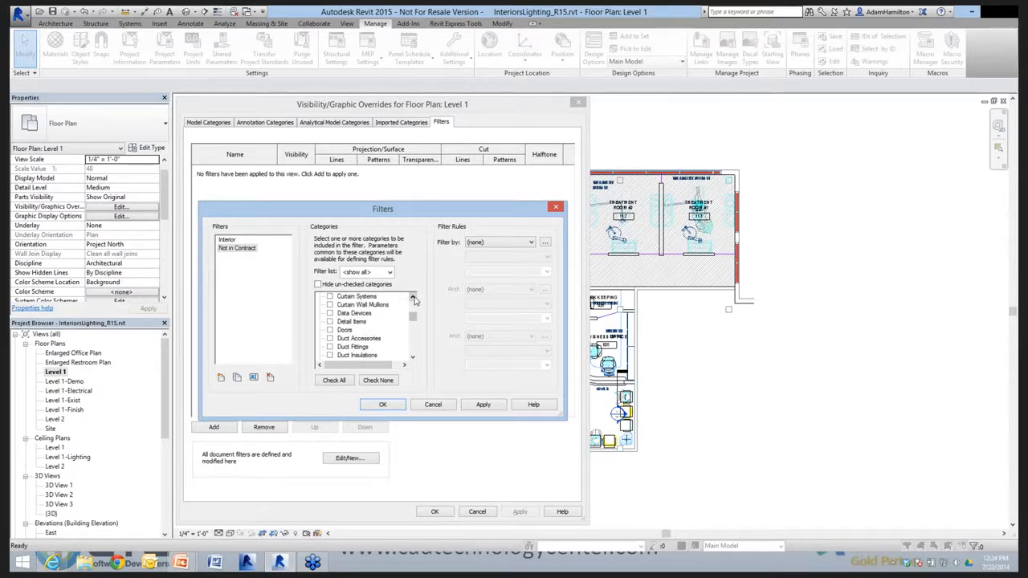
{"action": "scroll", "coordinate": [413, 299], "scroll_direction": "up", "scroll_amount": 3}
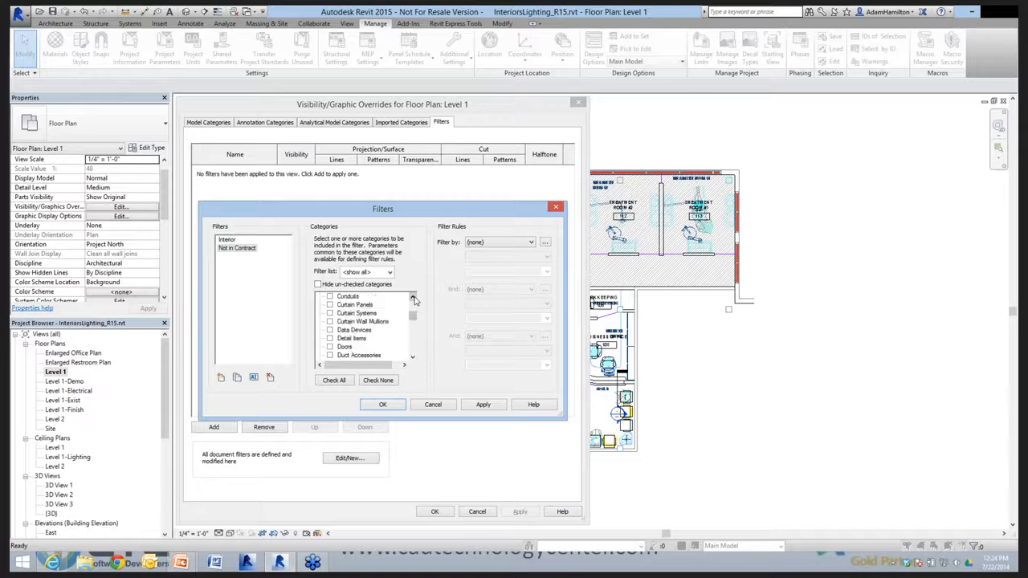
{"action": "left_click", "coordinate": [494, 244]}
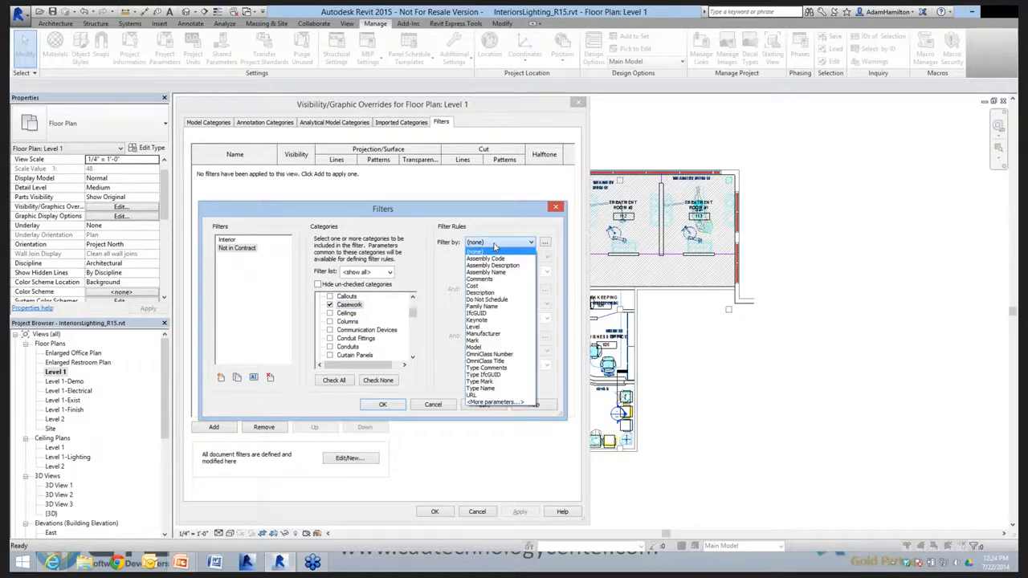
{"action": "left_click", "coordinate": [429, 408]}
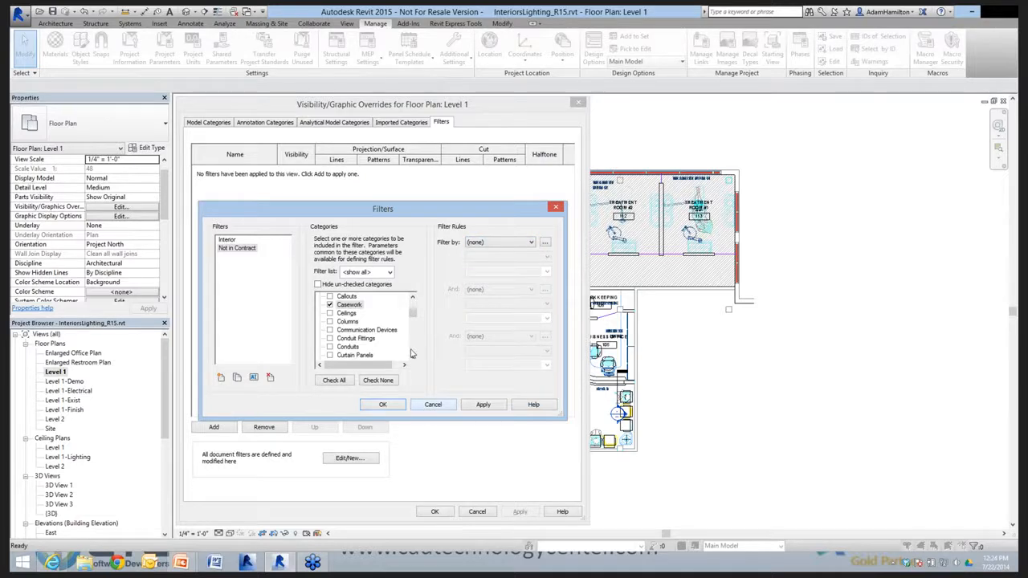
Clear all categories chosen for the Not in Contract filter and include only Furniture.
{"action": "left_click", "coordinate": [384, 382]}
{"action": "left_click_drag", "start_coordinate": [413, 316], "coordinate": [413, 333]}
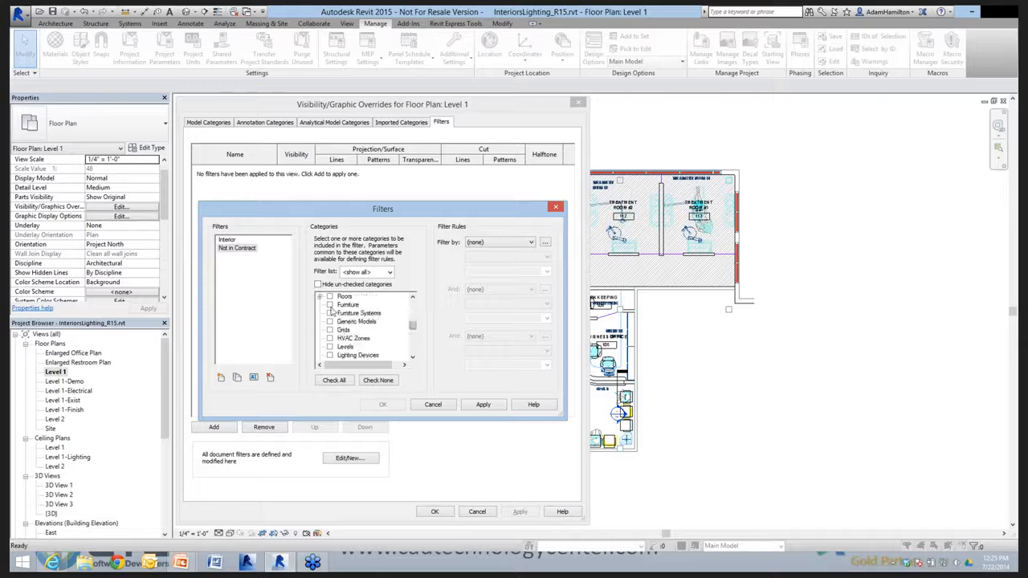
{"action": "left_click", "coordinate": [329, 305]}
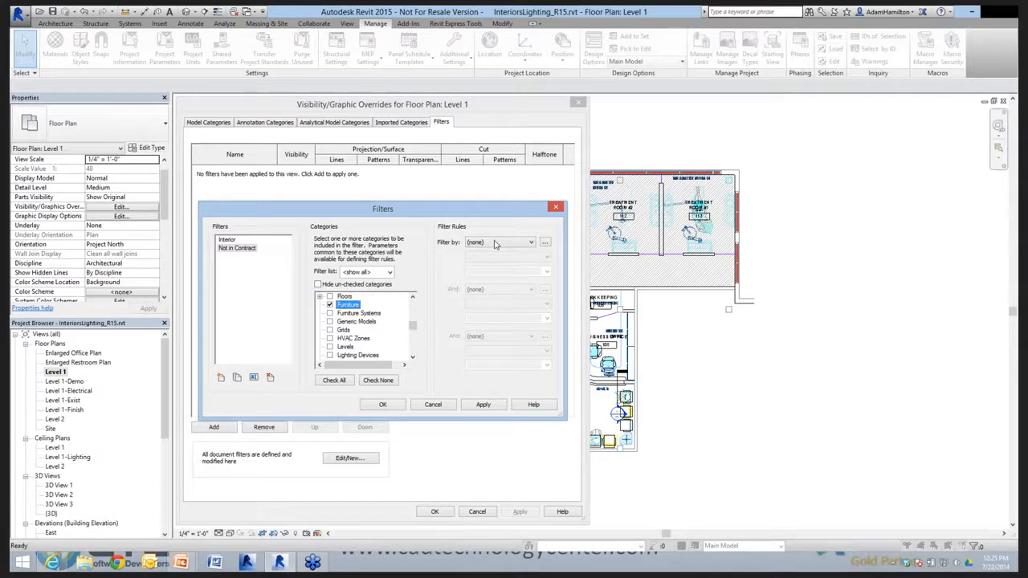
Define the filter rule as Not In Contract equals Yes and save the filter definition.
{"action": "left_click", "coordinate": [495, 243]}
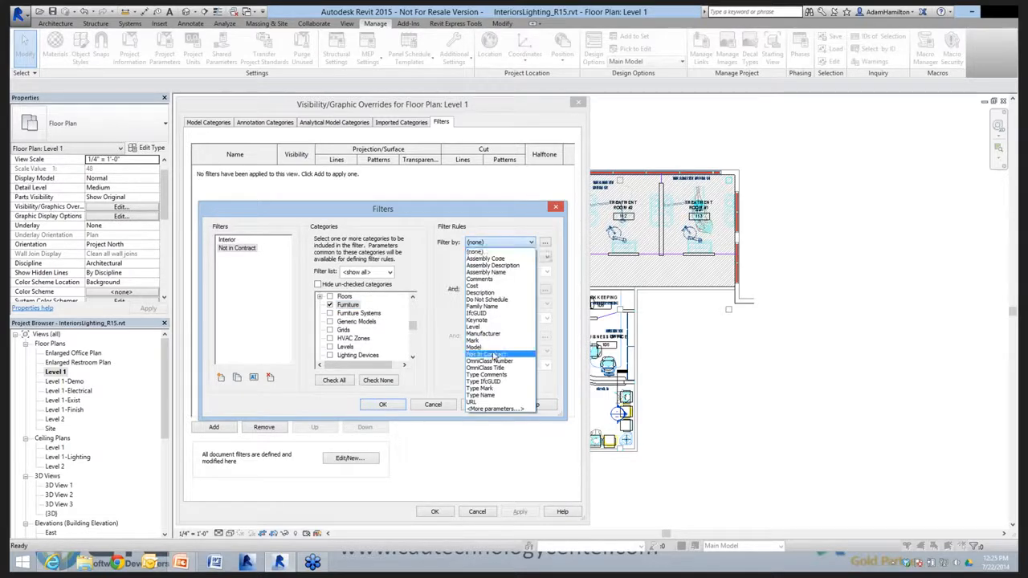
{"action": "left_click", "coordinate": [487, 354]}
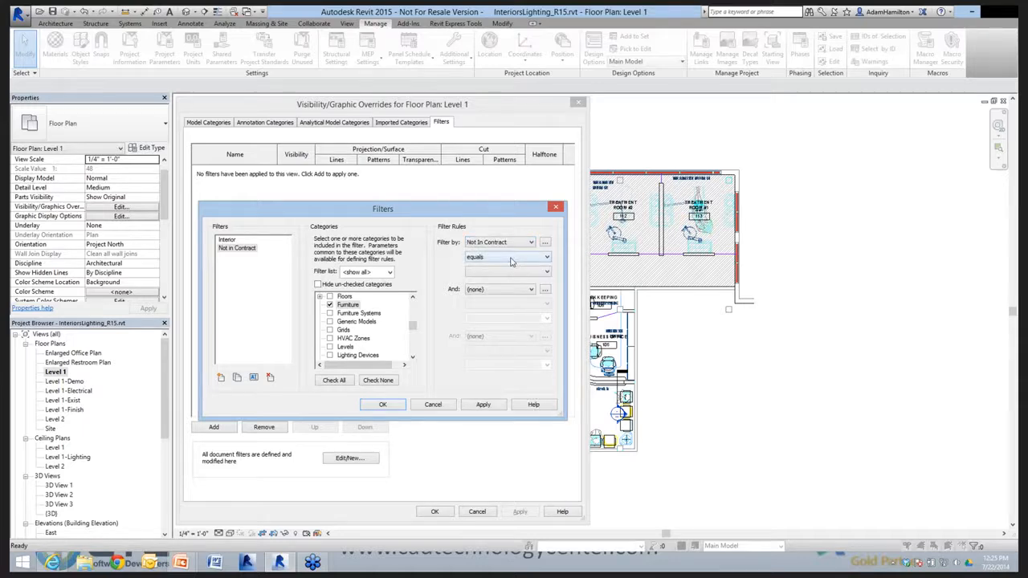
{"action": "left_click", "coordinate": [511, 271]}
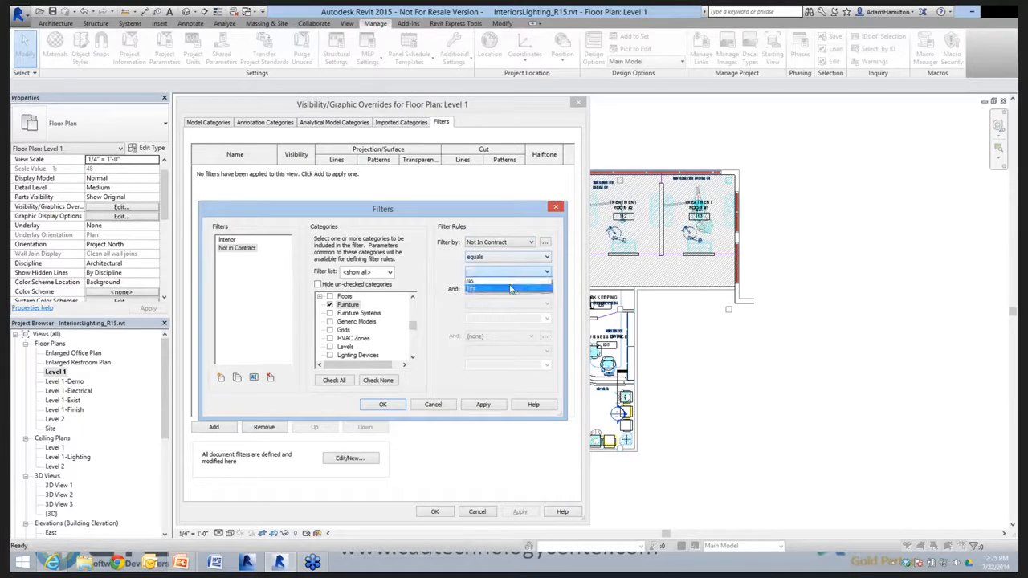
{"action": "left_click", "coordinate": [510, 289]}
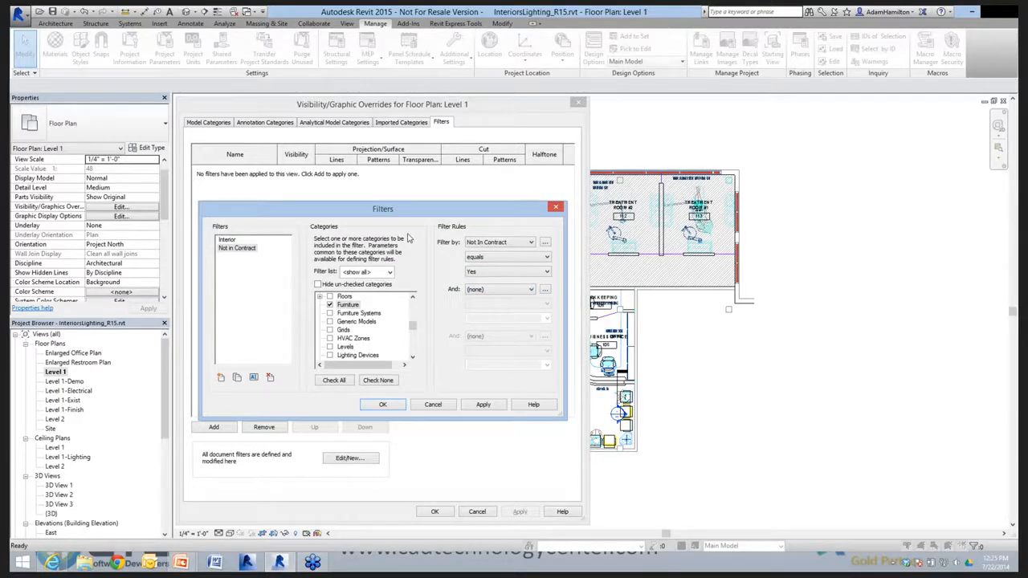
{"action": "left_click", "coordinate": [384, 405]}
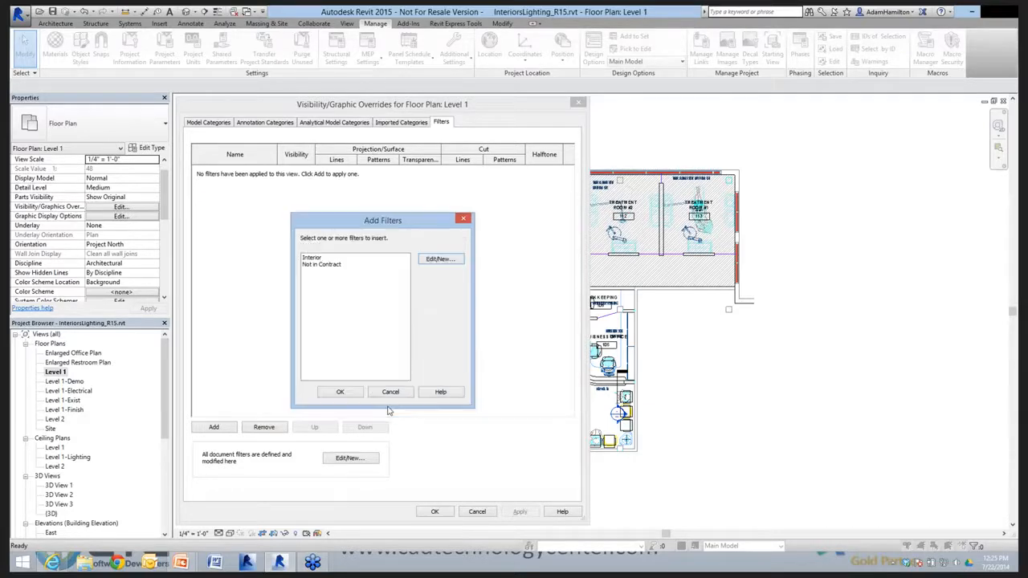
Add the Not in Contract filter to the Level 1 view and override its projection line pattern with Hidden 1/8".
{"action": "left_click", "coordinate": [339, 270]}
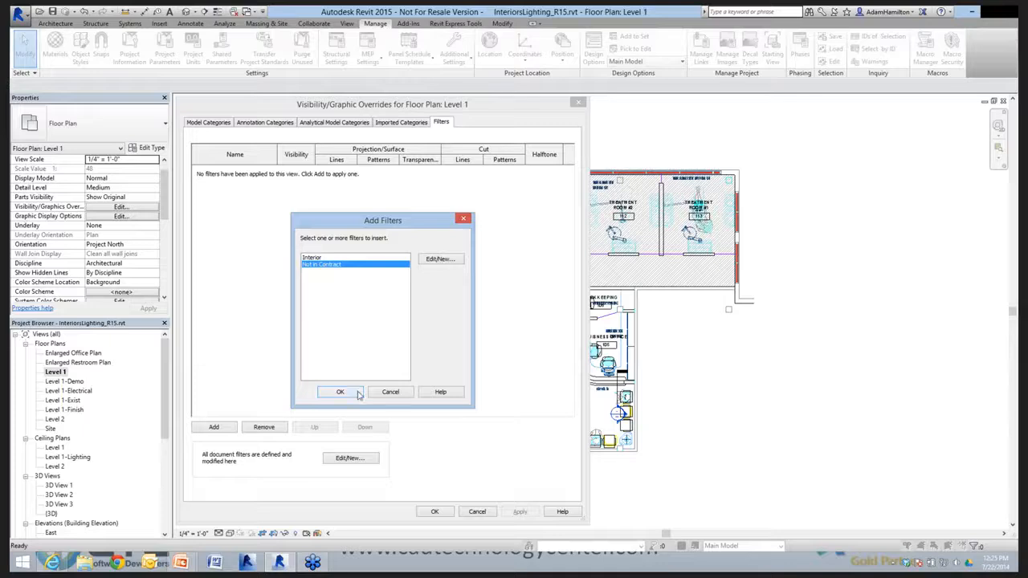
{"action": "left_click", "coordinate": [341, 392]}
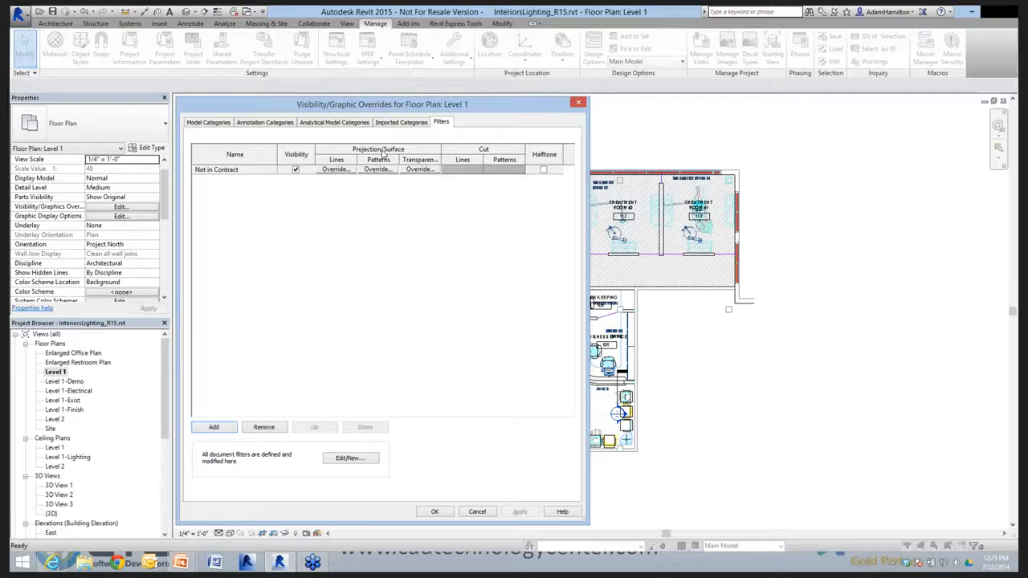
{"action": "left_click", "coordinate": [338, 172]}
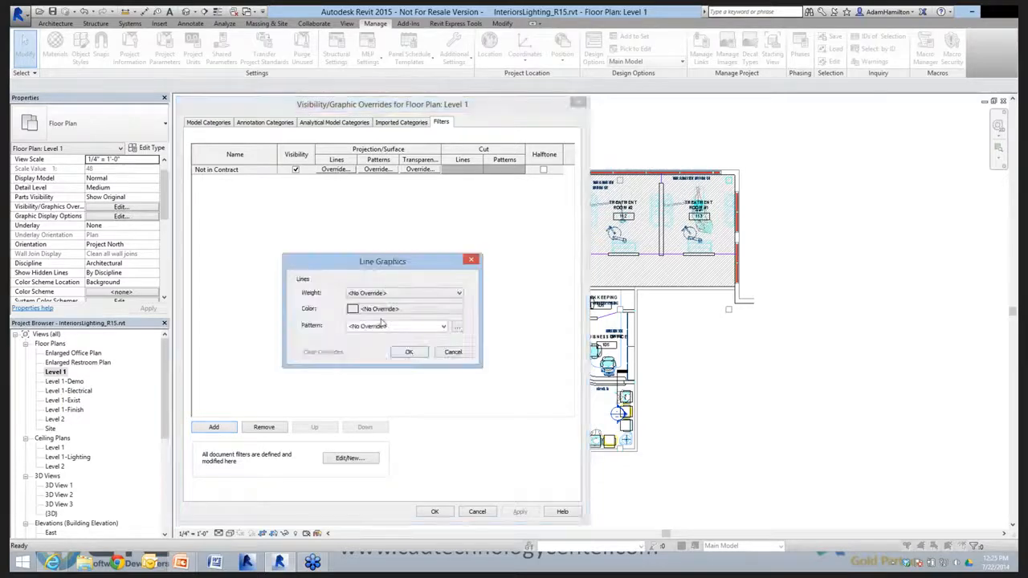
{"action": "left_click", "coordinate": [443, 326]}
{"action": "scroll", "coordinate": [443, 245], "scroll_direction": "down", "scroll_amount": 5}
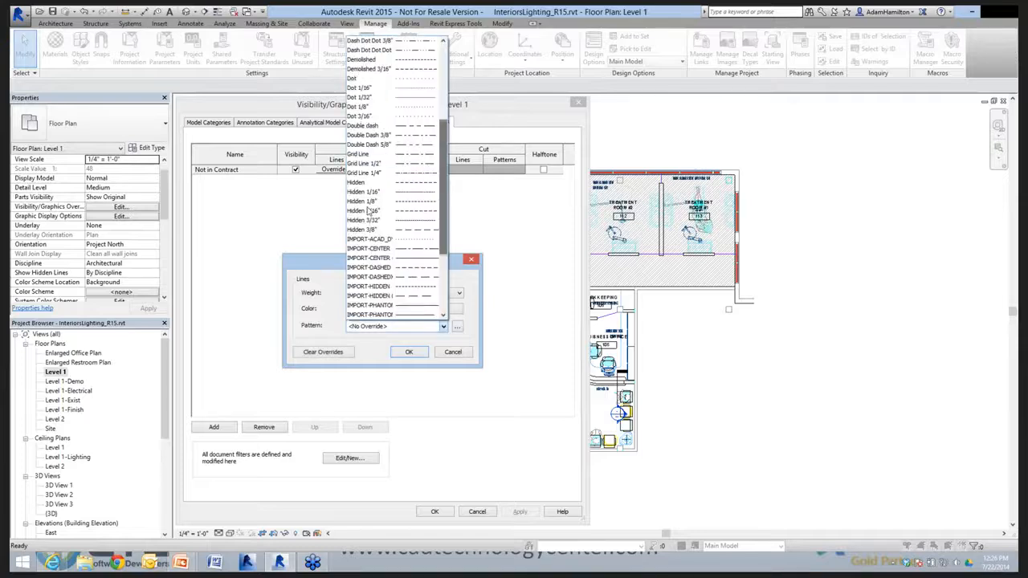
{"action": "left_click", "coordinate": [365, 201]}
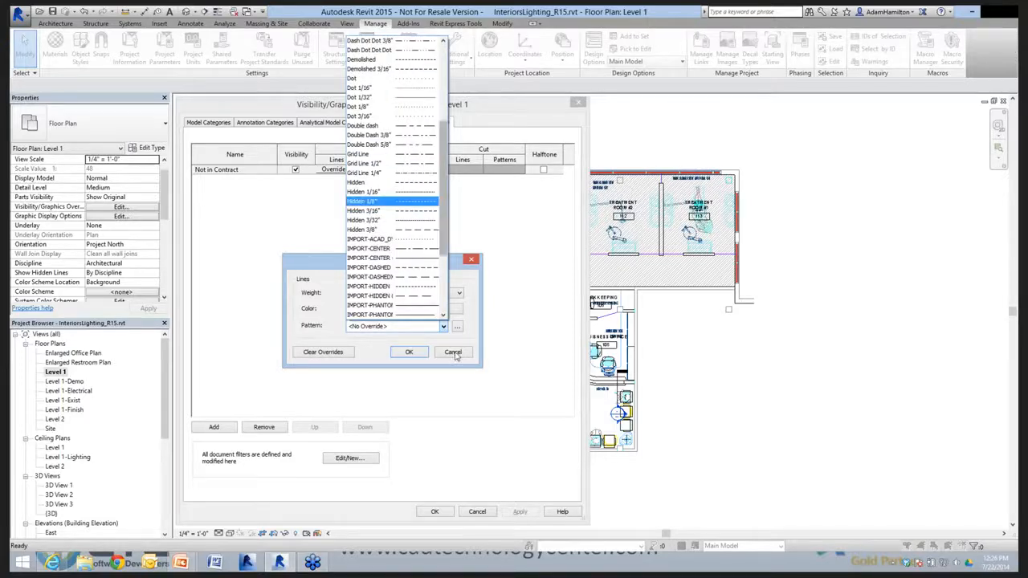
{"action": "left_click", "coordinate": [411, 353]}
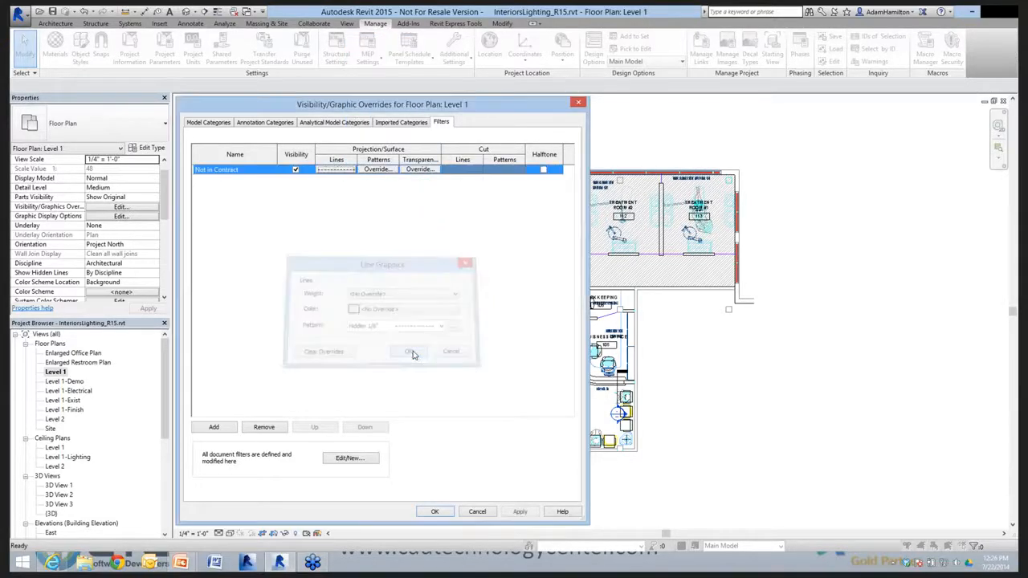
Override the Not in Contract filter's projection line color with gray RGB 128-128-128.
{"action": "left_click", "coordinate": [345, 174]}
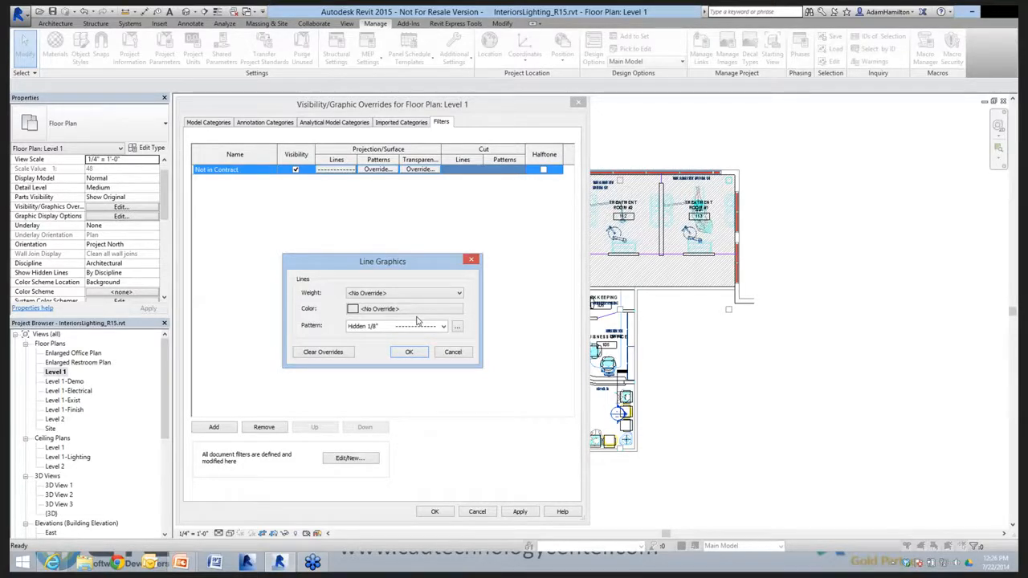
{"action": "left_click", "coordinate": [389, 315]}
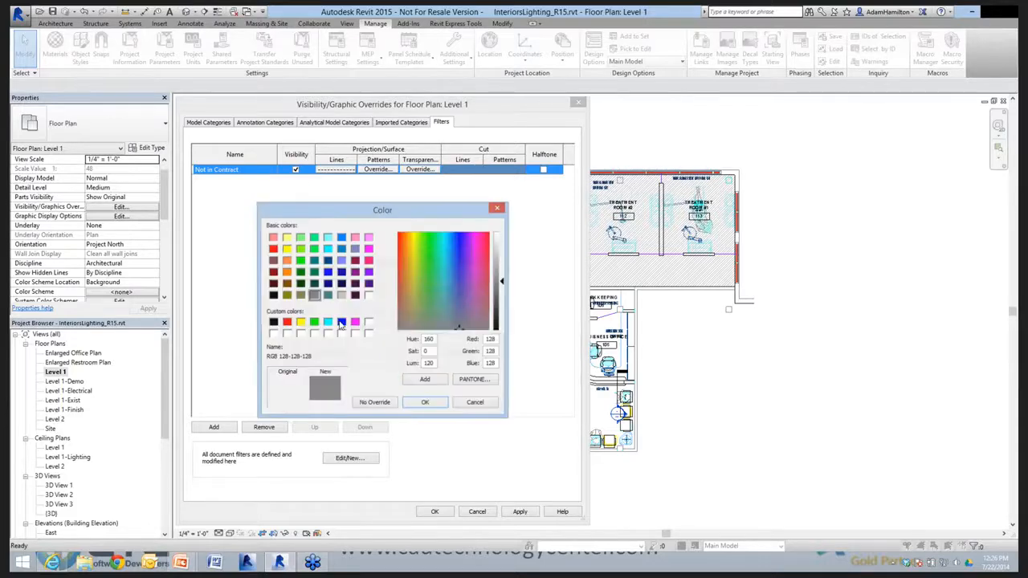
{"action": "left_click", "coordinate": [314, 294]}
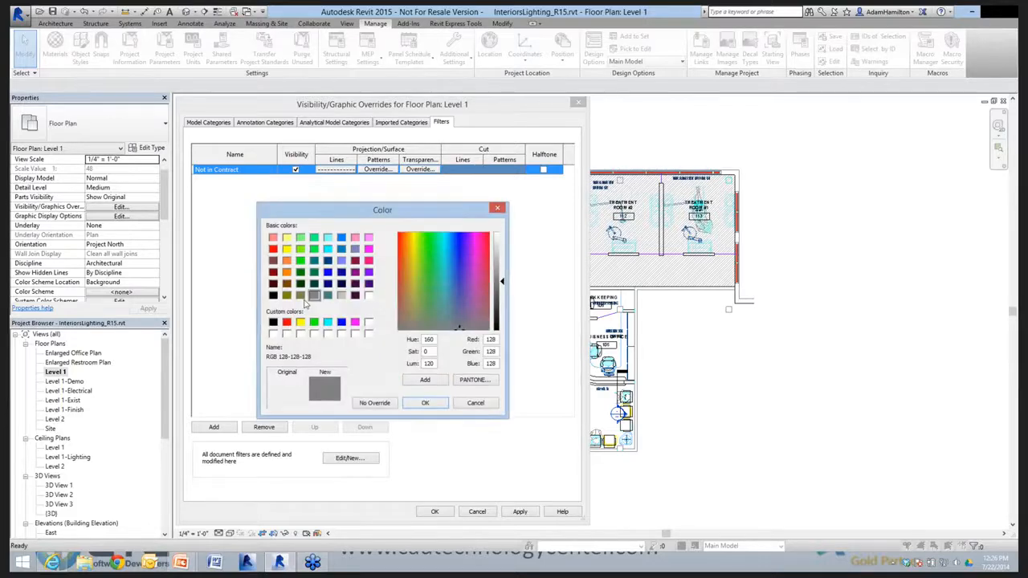
{"action": "left_click", "coordinate": [424, 403]}
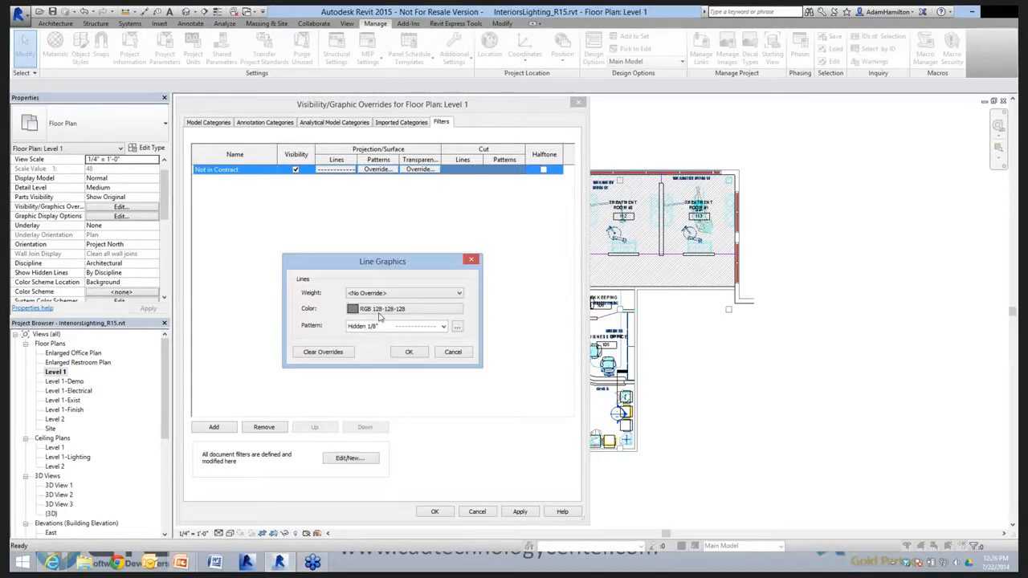
{"action": "left_click", "coordinate": [409, 352]}
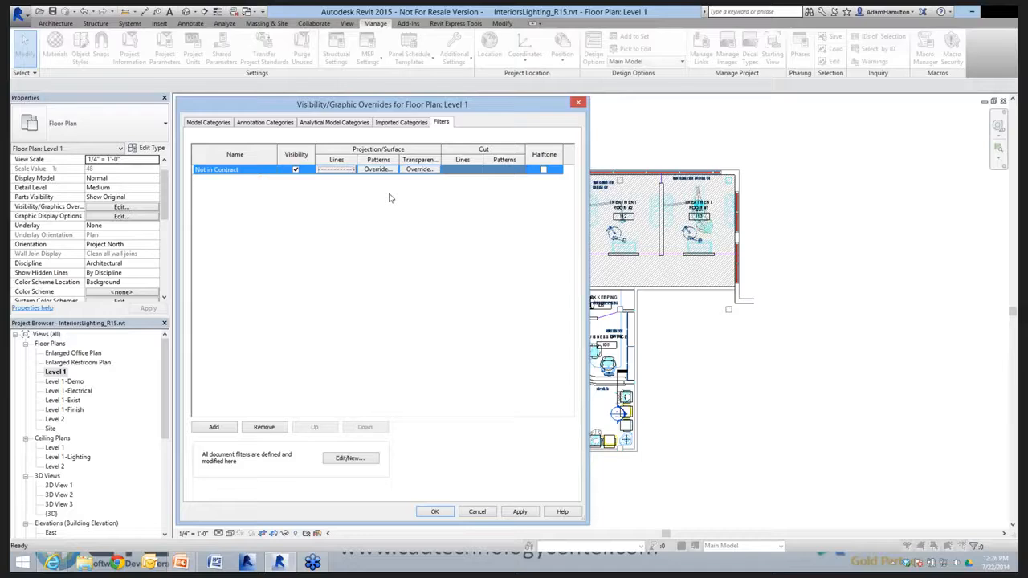
Try a surface transparency of 51 for the Not in Contract filter and apply the graphic overrides to the Level 1 plan.
{"action": "left_click", "coordinate": [426, 171]}
{"action": "left_click", "coordinate": [420, 170]}
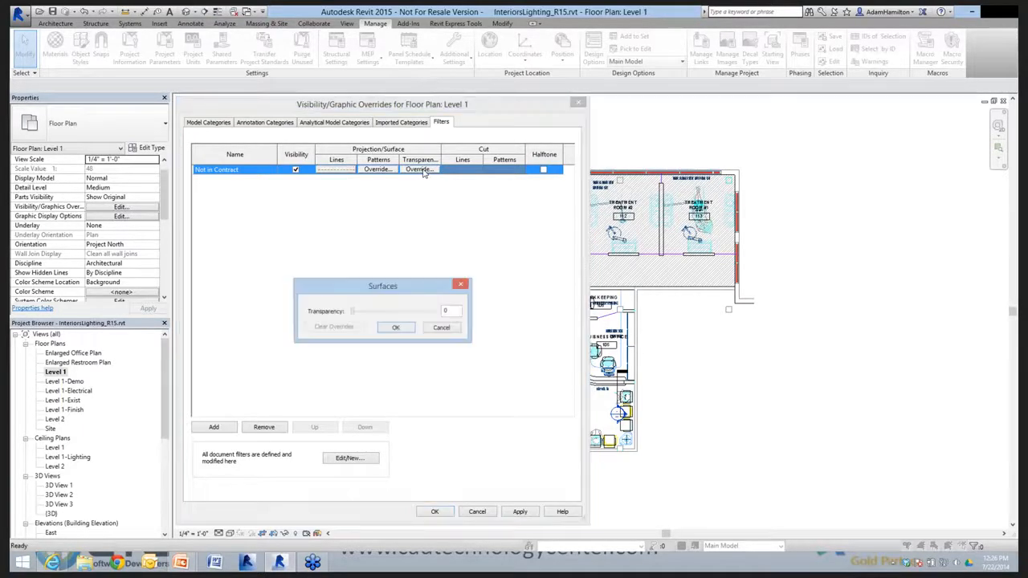
{"action": "left_click_drag", "start_coordinate": [353, 313], "coordinate": [395, 320]}
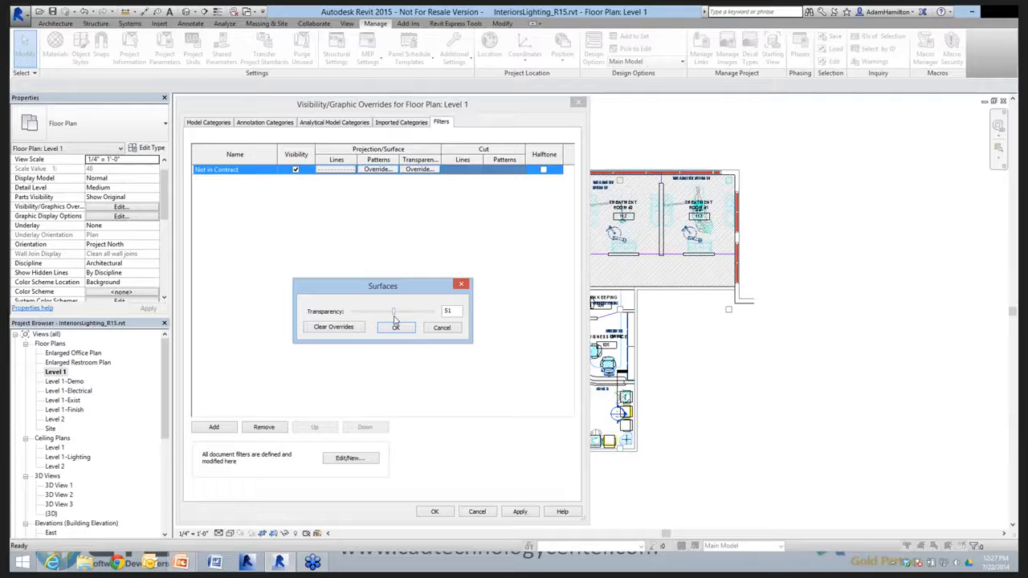
{"action": "left_click", "coordinate": [420, 319]}
{"action": "left_click", "coordinate": [404, 328]}
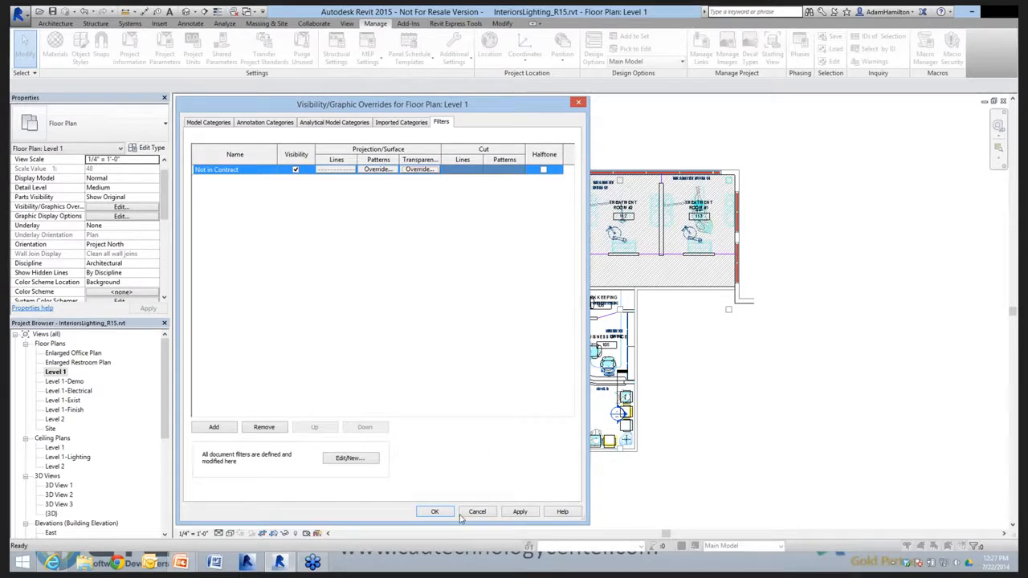
{"action": "left_click", "coordinate": [435, 512]}
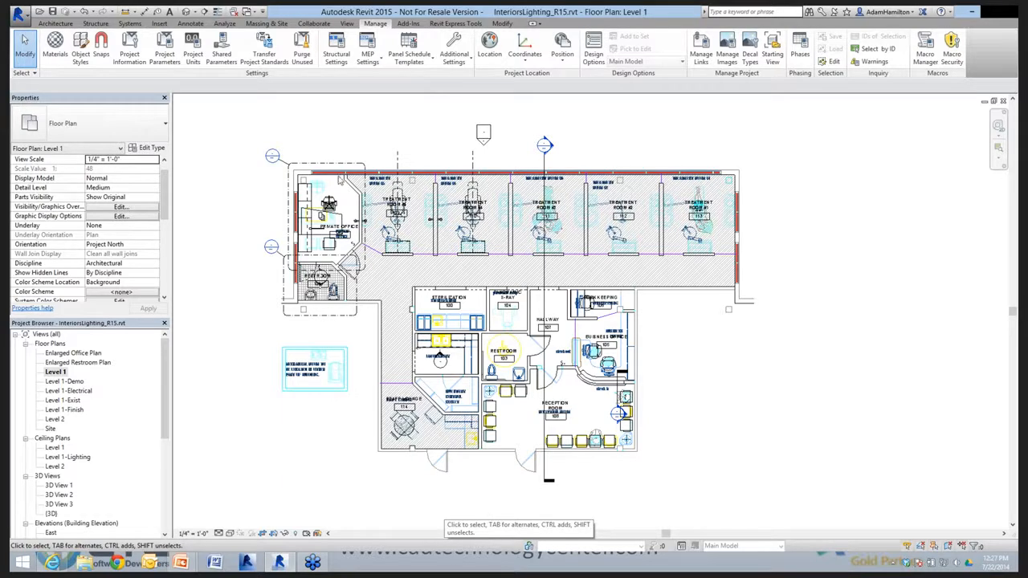
Hide the imported Demo_Background.dwg in the Level 1 floor plan through its visibility overrides.
{"action": "key", "text": "v"}
{"action": "key", "text": "g"}
{"action": "left_click", "coordinate": [401, 121]}
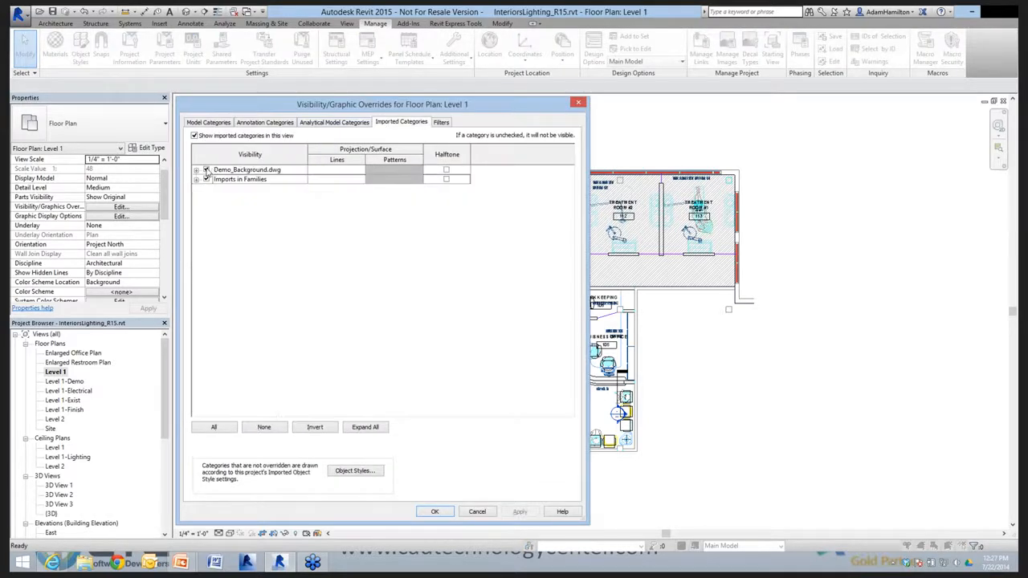
{"action": "left_click", "coordinate": [205, 169]}
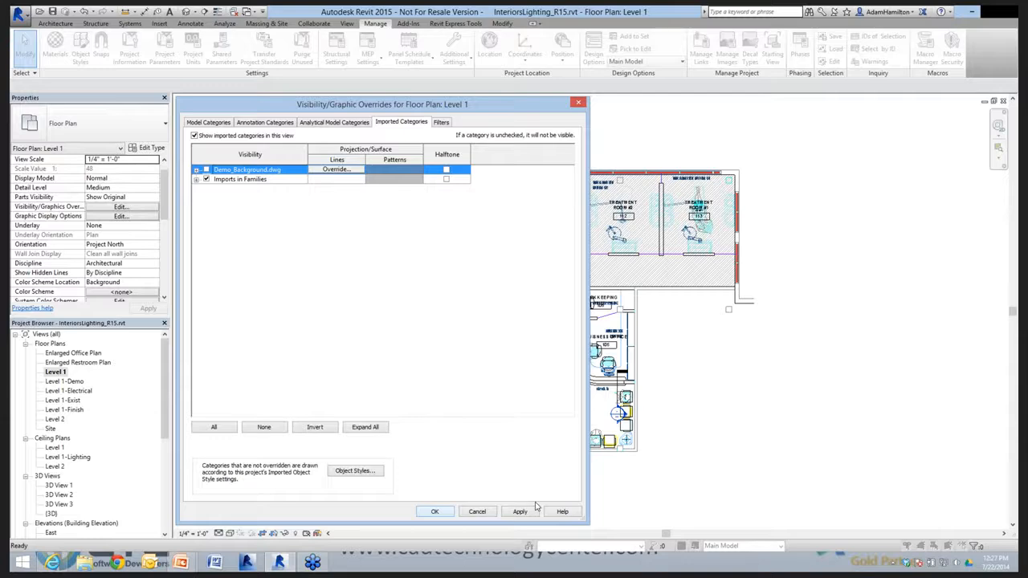
{"action": "key", "text": "Return"}
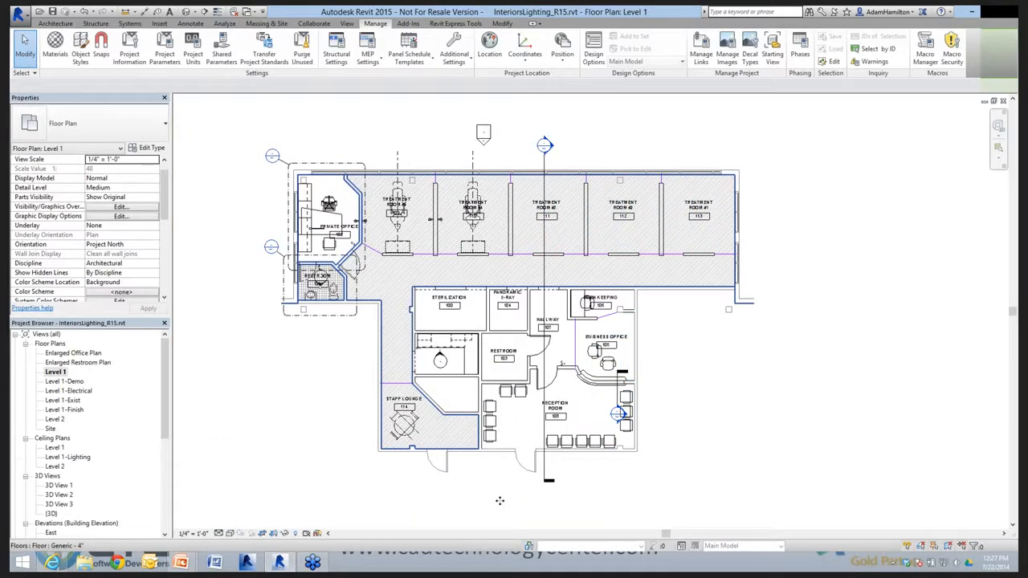
Mark all the reception room chairs as Not In Contract and apply the change.
{"action": "scroll", "coordinate": [500, 500], "scroll_direction": "up", "scroll_amount": 3}
{"action": "mouse_move", "coordinate": [500, 500]}
{"action": "middle_mouse_down"}
{"action": "mouse_move", "coordinate": [521, 453]}
{"action": "mouse_move", "coordinate": [506, 341]}
{"action": "middle_mouse_up"}
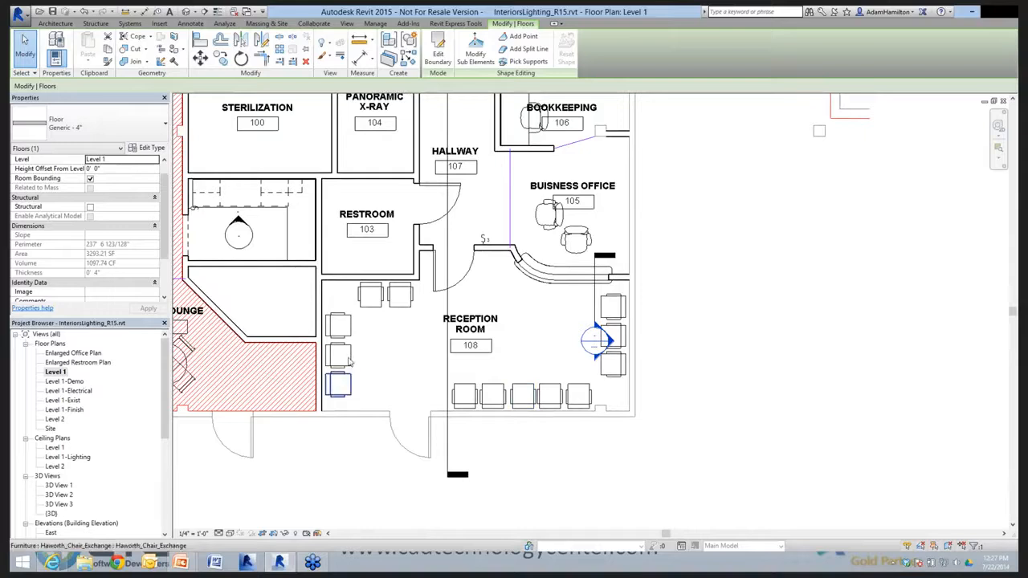
{"action": "left_click", "coordinate": [345, 384]}
{"action": "left_click", "coordinate": [348, 359], "text": "ctrl"}
{"action": "left_click", "coordinate": [348, 329], "text": "ctrl"}
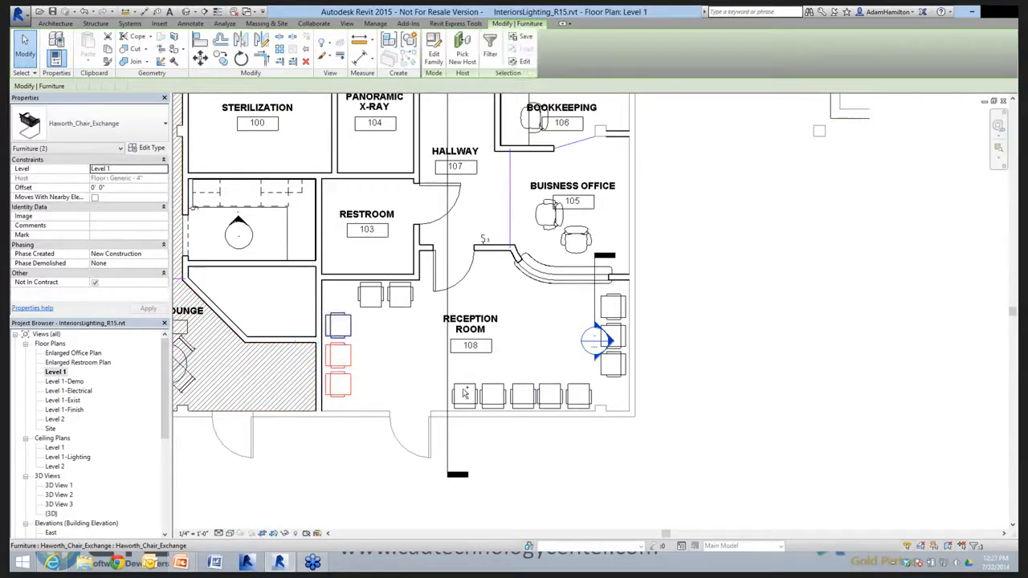
{"action": "left_click", "coordinate": [465, 393], "text": "ctrl"}
{"action": "left_click", "coordinate": [490, 390], "text": "ctrl"}
{"action": "left_click", "coordinate": [522, 390], "text": "ctrl"}
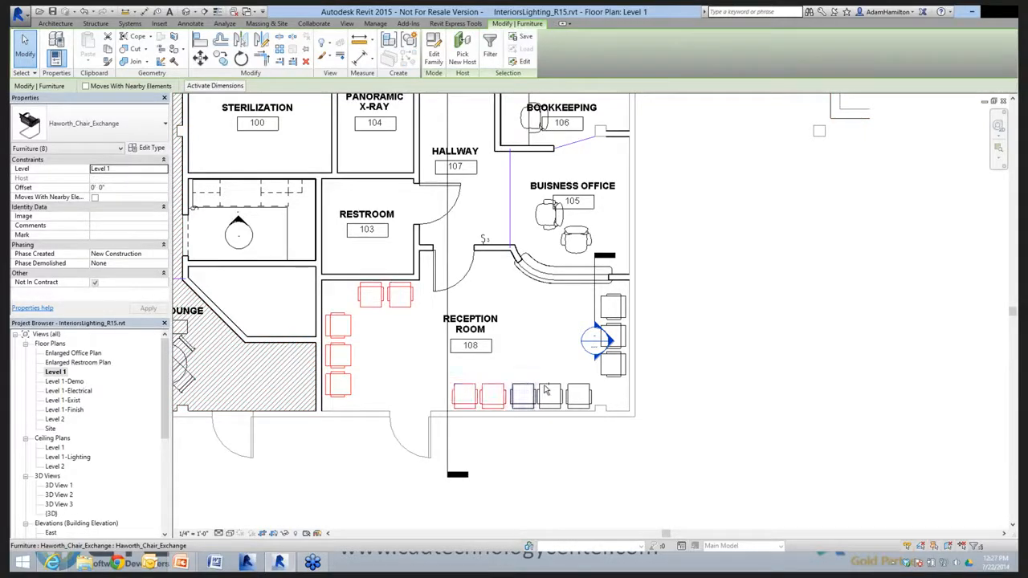
{"action": "left_click", "coordinate": [548, 392], "text": "ctrl"}
{"action": "left_click", "coordinate": [578, 393], "text": "ctrl"}
{"action": "left_click", "coordinate": [613, 364], "text": "ctrl"}
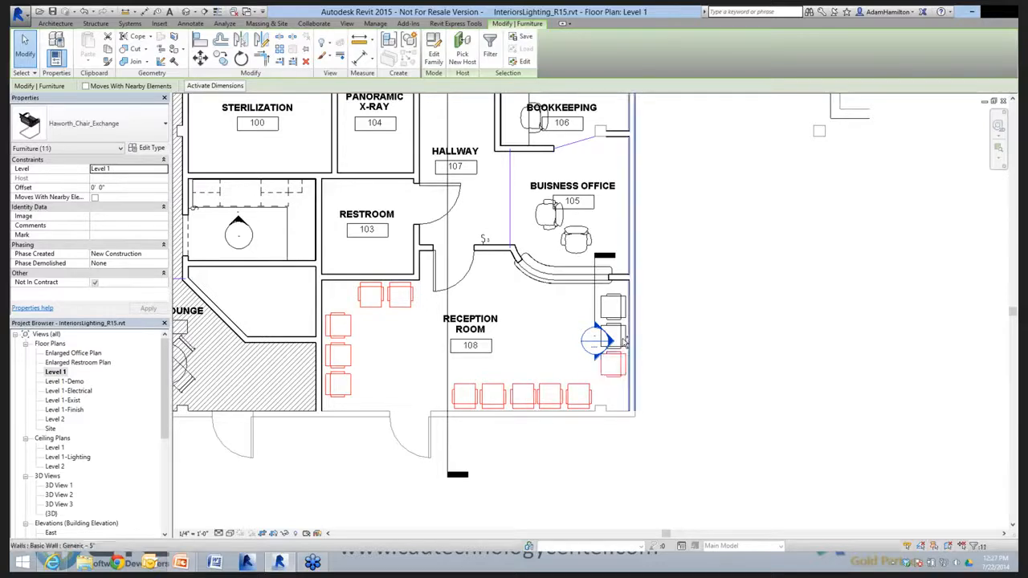
{"action": "left_click", "coordinate": [619, 338], "text": "ctrl"}
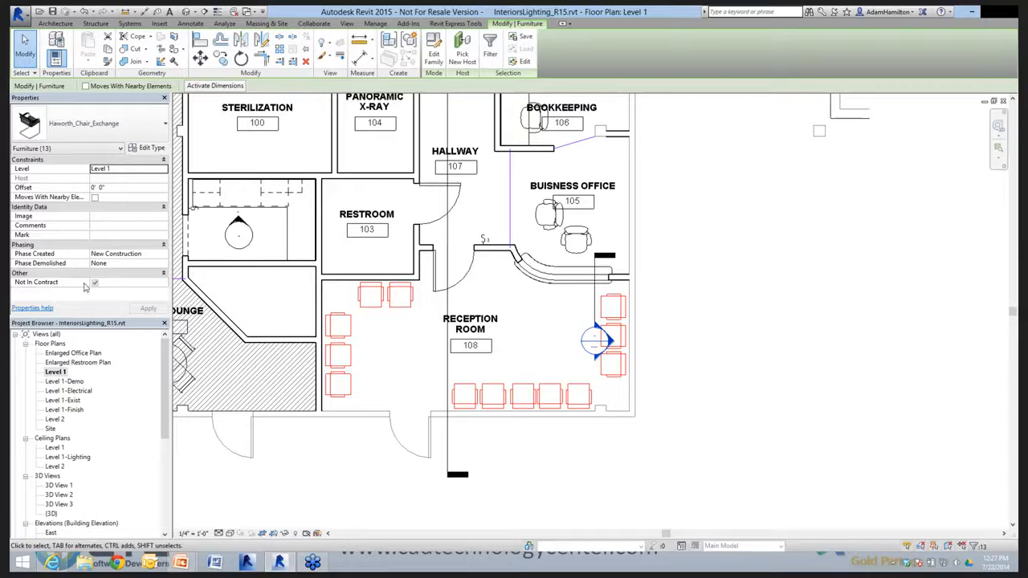
{"action": "left_click", "coordinate": [40, 286]}
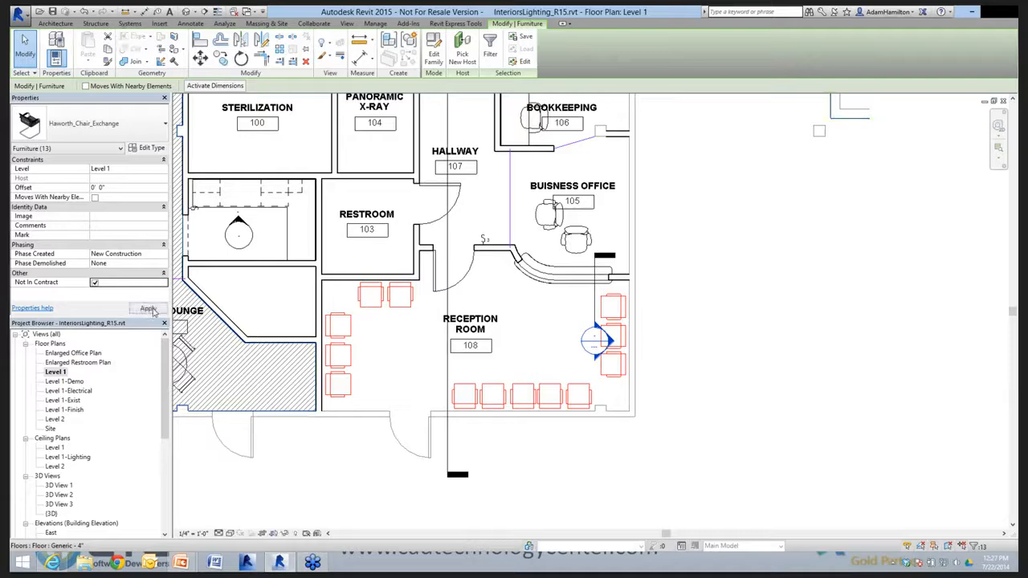
{"action": "left_click", "coordinate": [149, 309]}
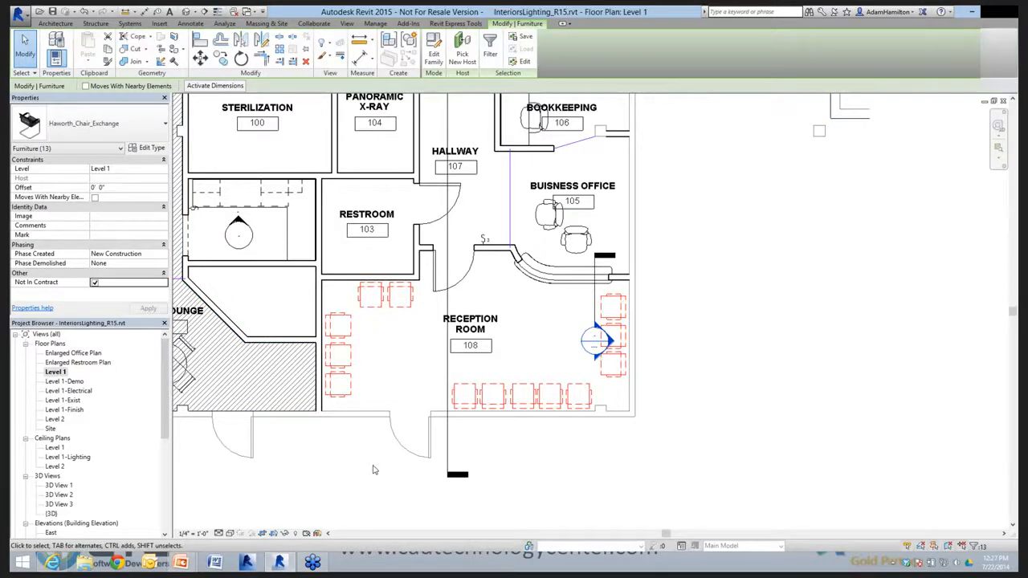
{"action": "left_click", "coordinate": [395, 338]}
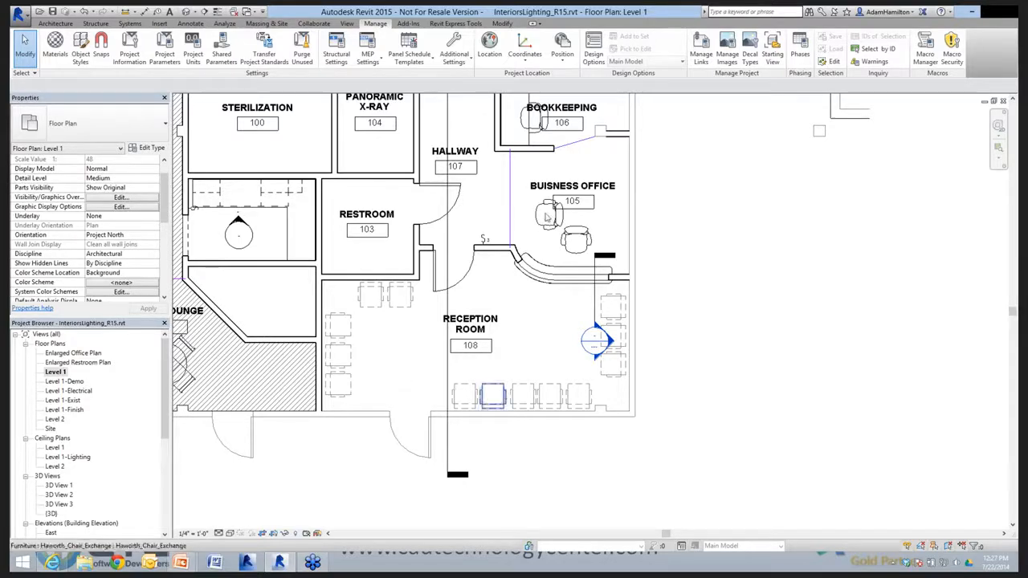
Check the properties of a business office chair in the Level 1 plan and open the Level 1-Finish floor plan.
{"action": "left_click", "coordinate": [552, 392]}
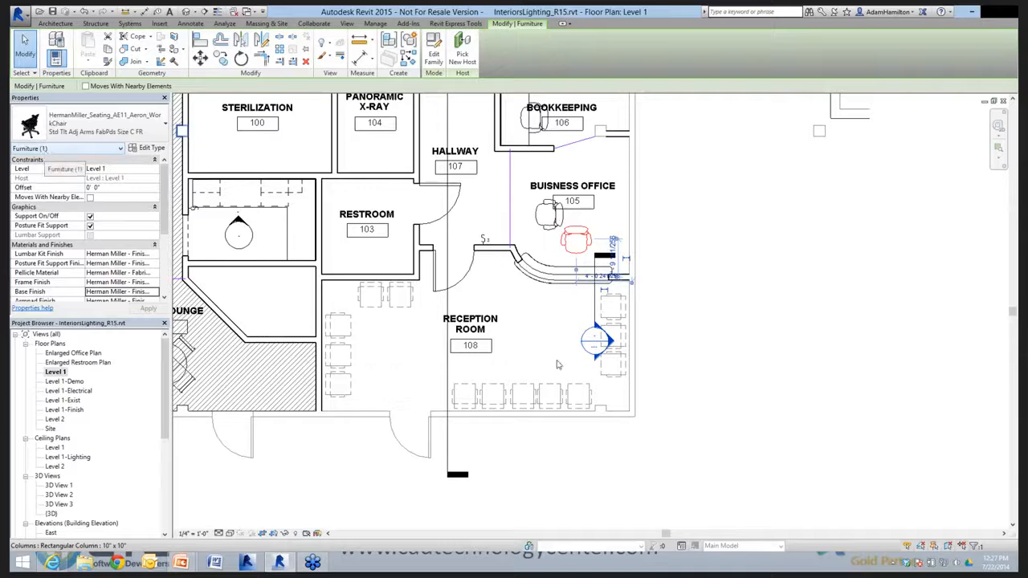
{"action": "left_click", "coordinate": [559, 358]}
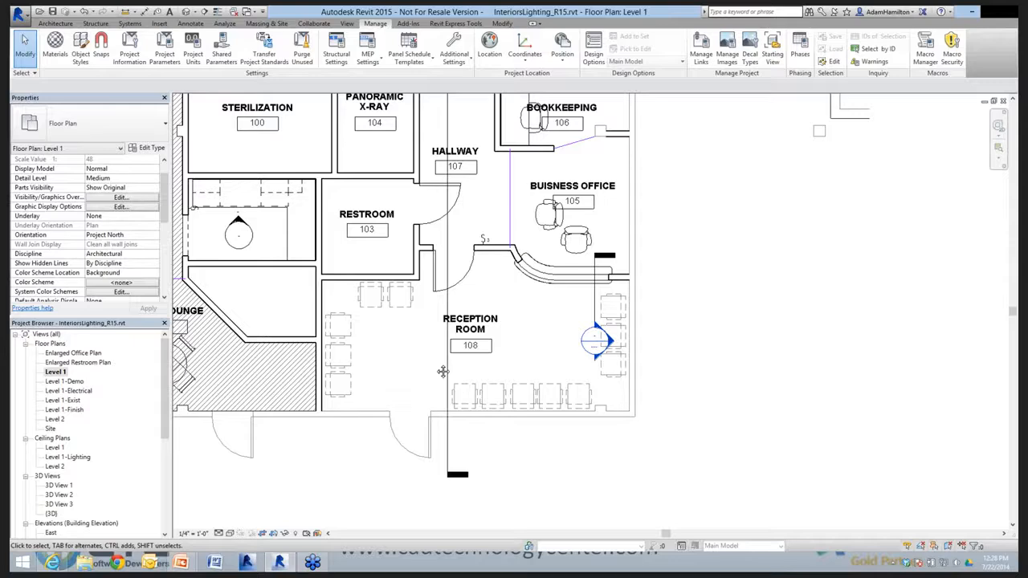
{"action": "middle_click_drag", "start_coordinate": [443, 372], "coordinate": [575, 389]}
{"action": "scroll", "coordinate": [249, 329], "scroll_direction": "down", "scroll_amount": 1}
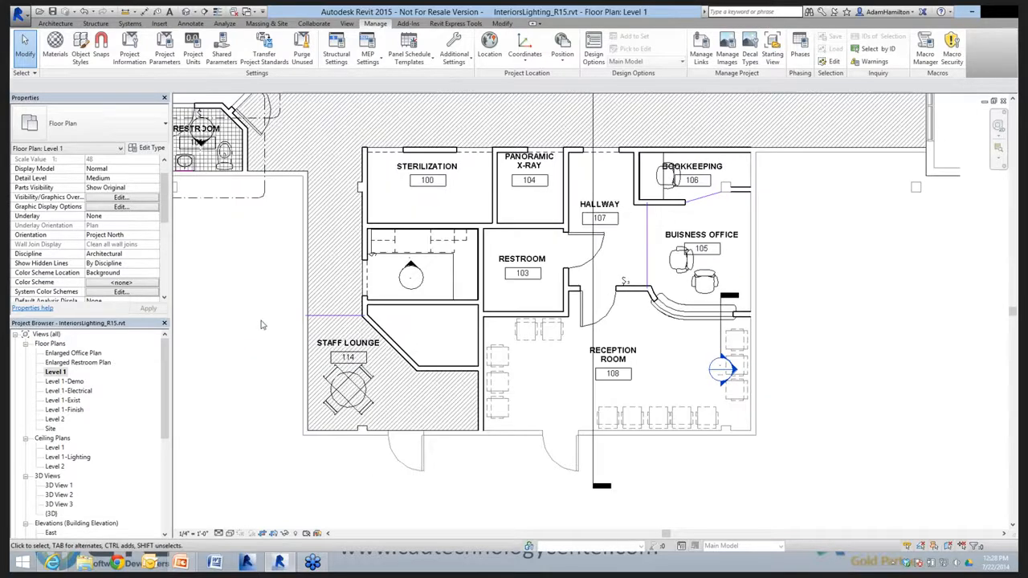
{"action": "scroll", "coordinate": [260, 326], "scroll_direction": "down", "scroll_amount": 1}
{"action": "scroll", "coordinate": [261, 326], "scroll_direction": "down", "scroll_amount": 1}
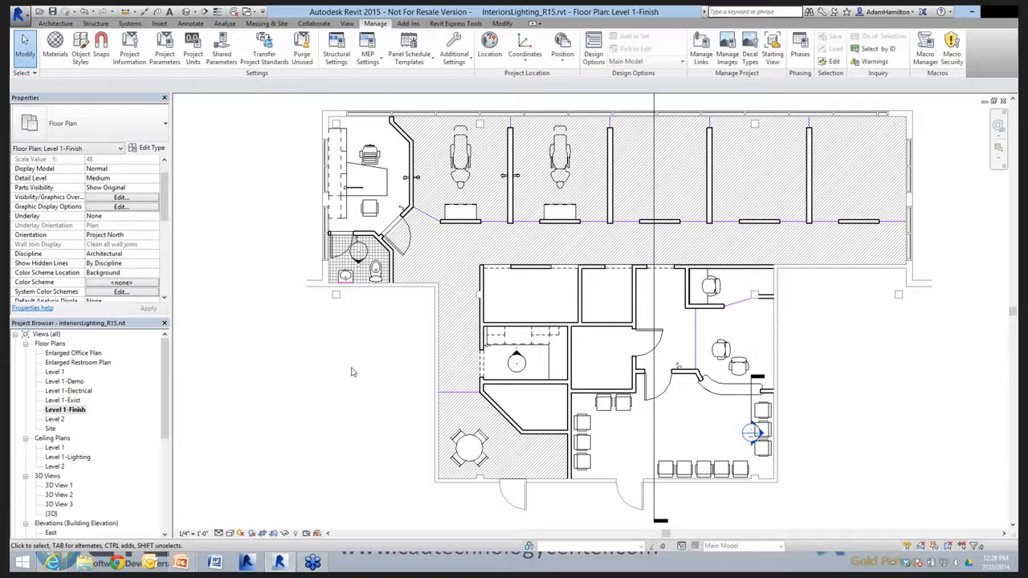
Set the Generic - 5" wall type's coarse scale fill pattern to Solid fill and its fill color to gray RGB 128-128-128.
{"action": "left_click", "coordinate": [492, 326]}
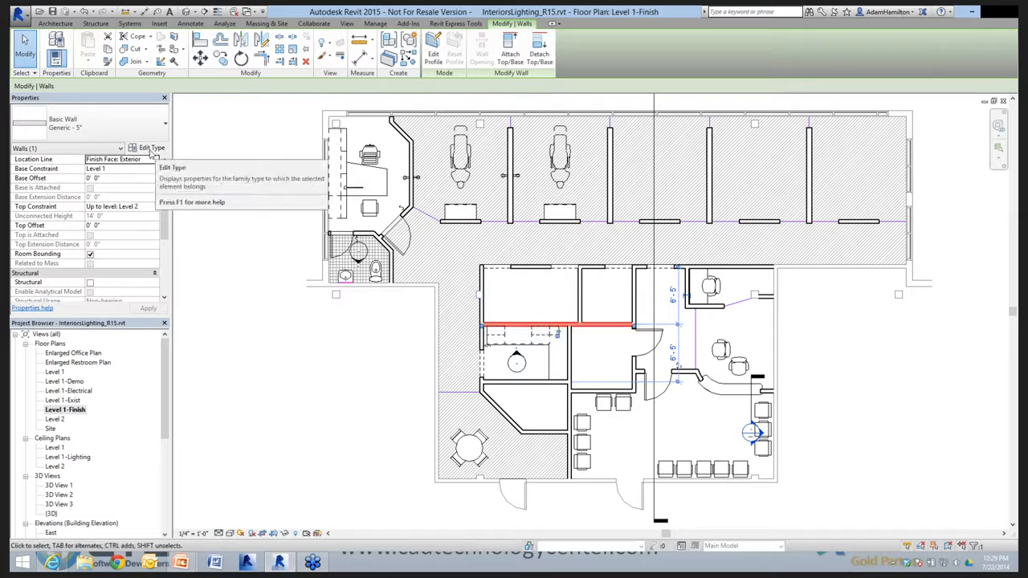
{"action": "left_click", "coordinate": [150, 150]}
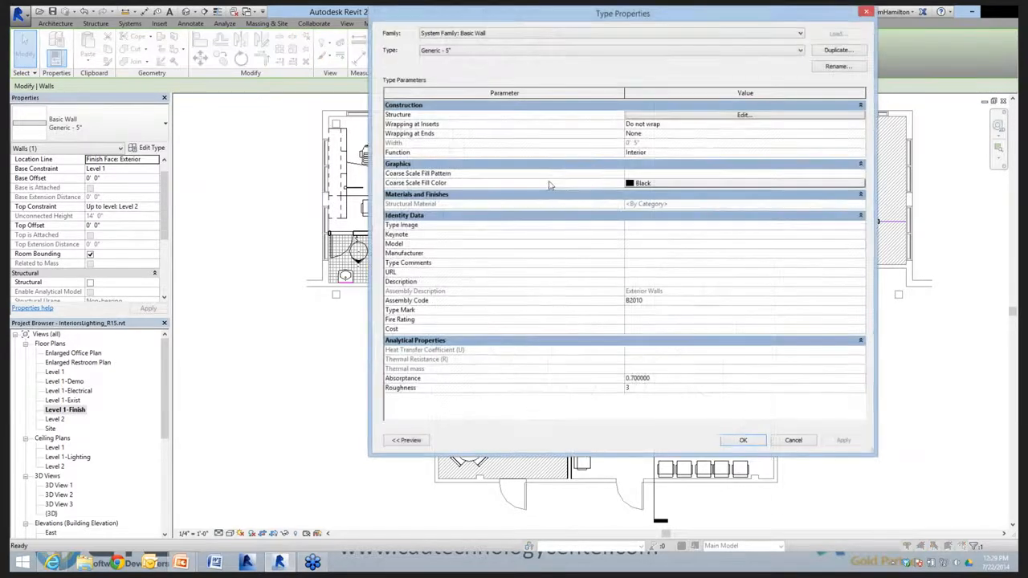
{"action": "left_click", "coordinate": [858, 175]}
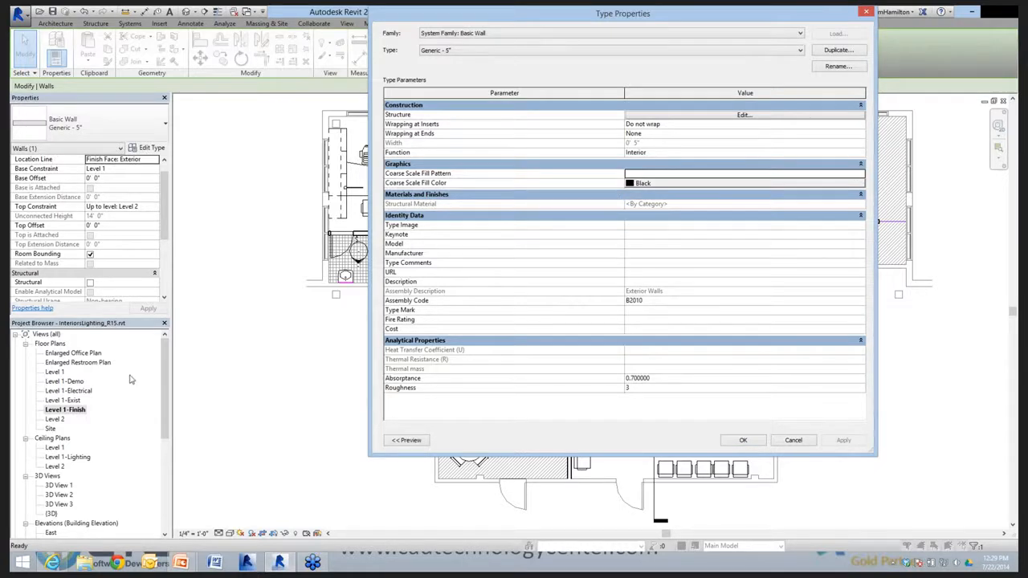
{"action": "key", "text": "Return"}
{"action": "left_click", "coordinate": [789, 184]}
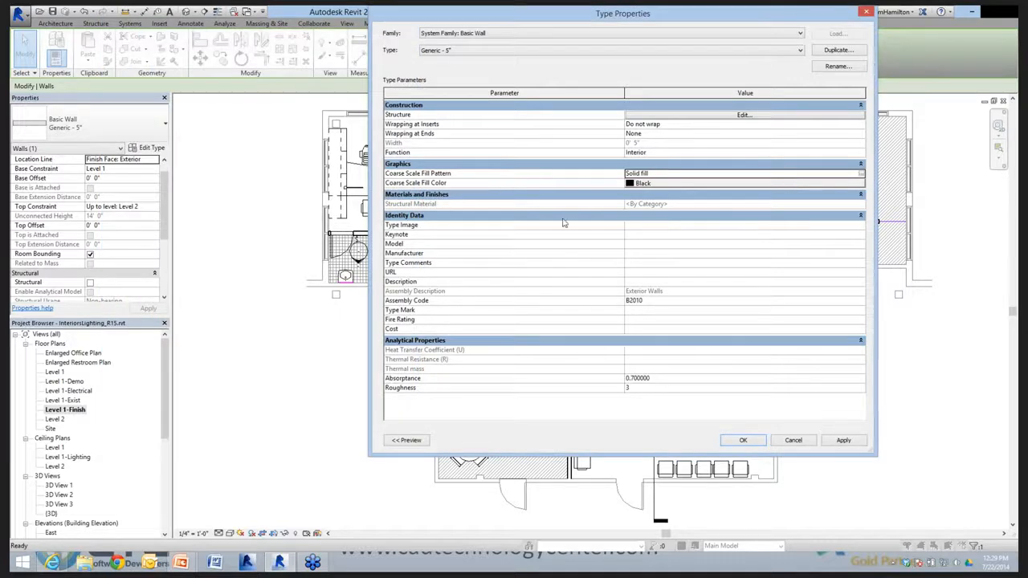
{"action": "left_click", "coordinate": [564, 221]}
{"action": "left_click", "coordinate": [665, 325]}
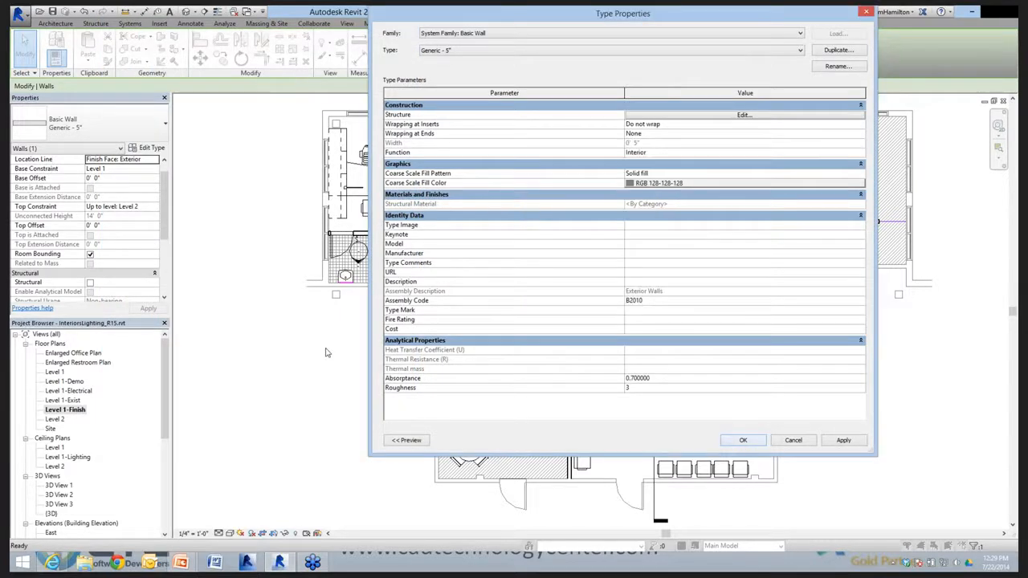
{"action": "key", "text": "Return"}
{"action": "left_click", "coordinate": [367, 356]}
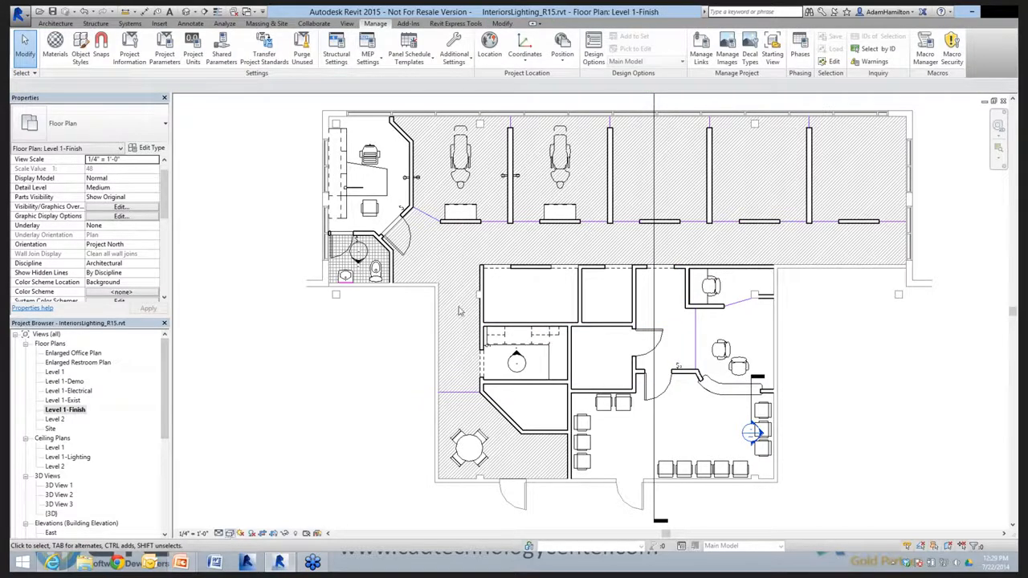
Set the detail level of the Level 1-Finish plan to Coarse.
{"action": "left_click", "coordinate": [229, 533]}
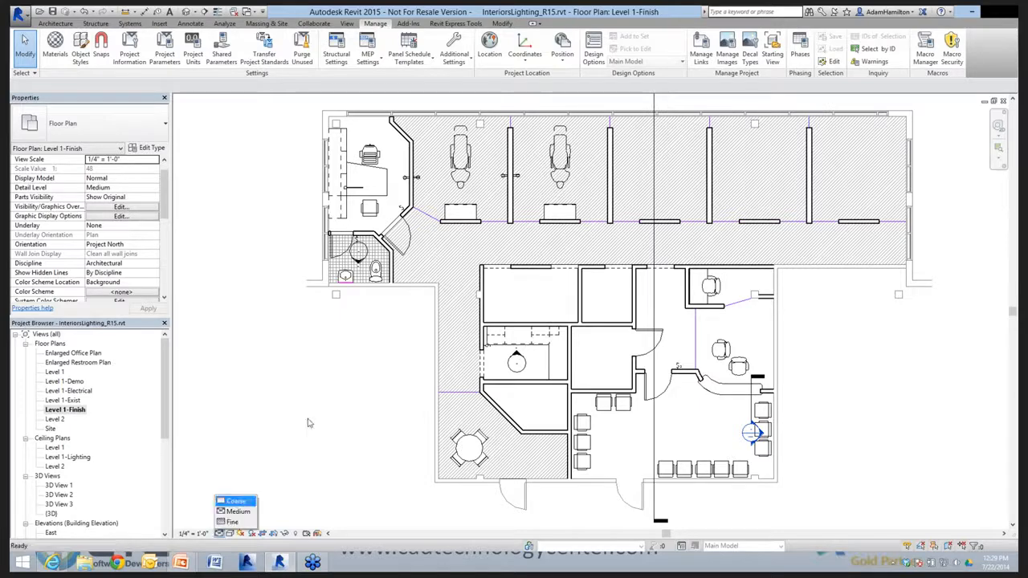
{"action": "key", "text": "Return"}
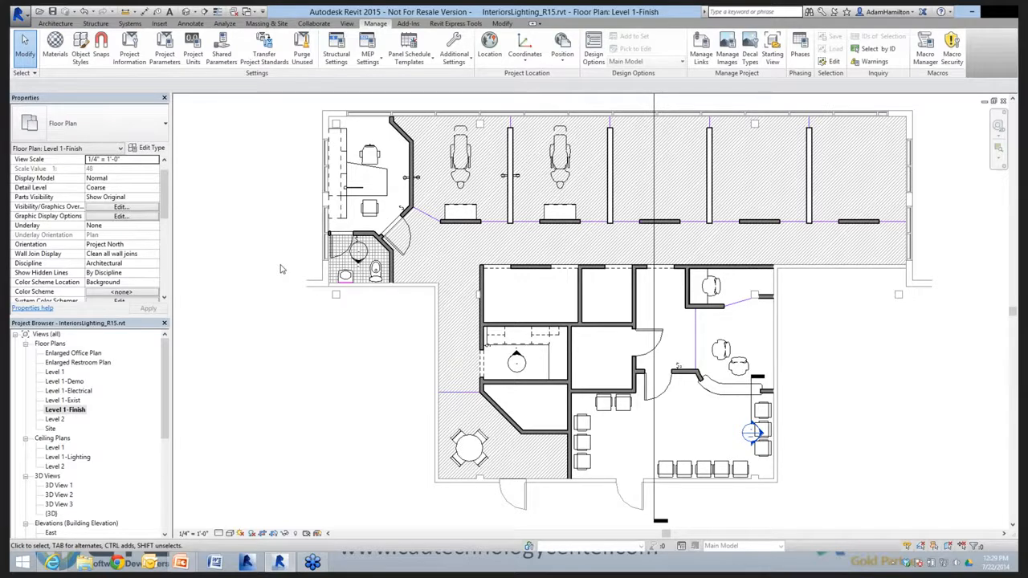
{"action": "left_click", "coordinate": [456, 227]}
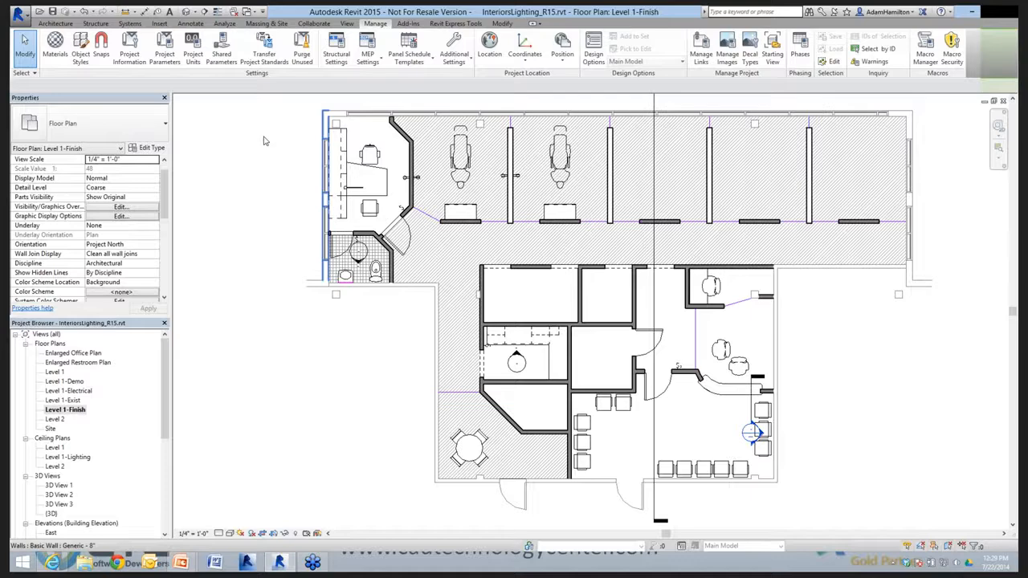
Set the Generic - 8" exterior wall type's coarse scale fill pattern to Solid fill and its fill color to gray RGB 128-128-128.
{"action": "left_click", "coordinate": [154, 149]}
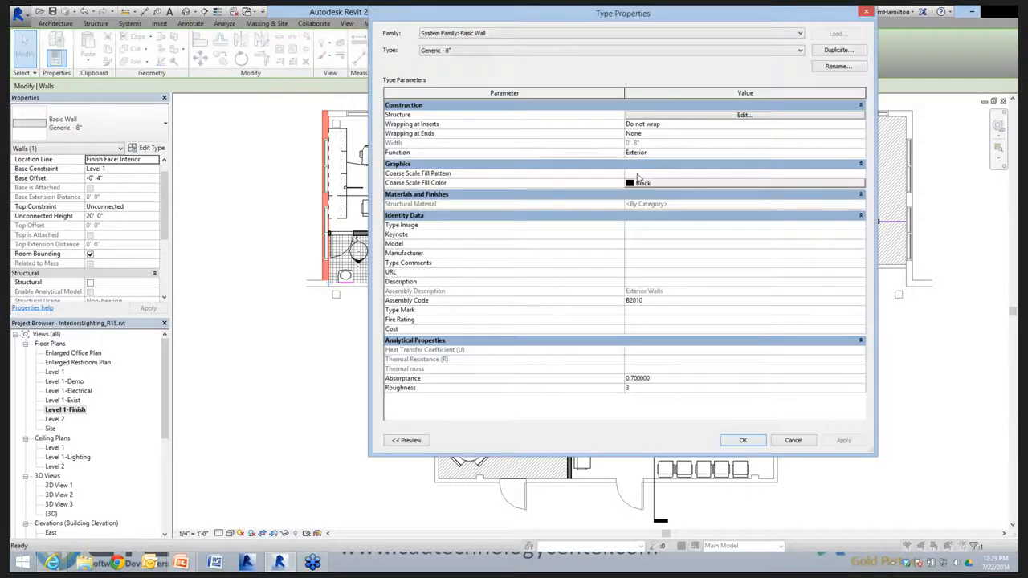
{"action": "left_click", "coordinate": [638, 174]}
{"action": "left_click", "coordinate": [860, 174]}
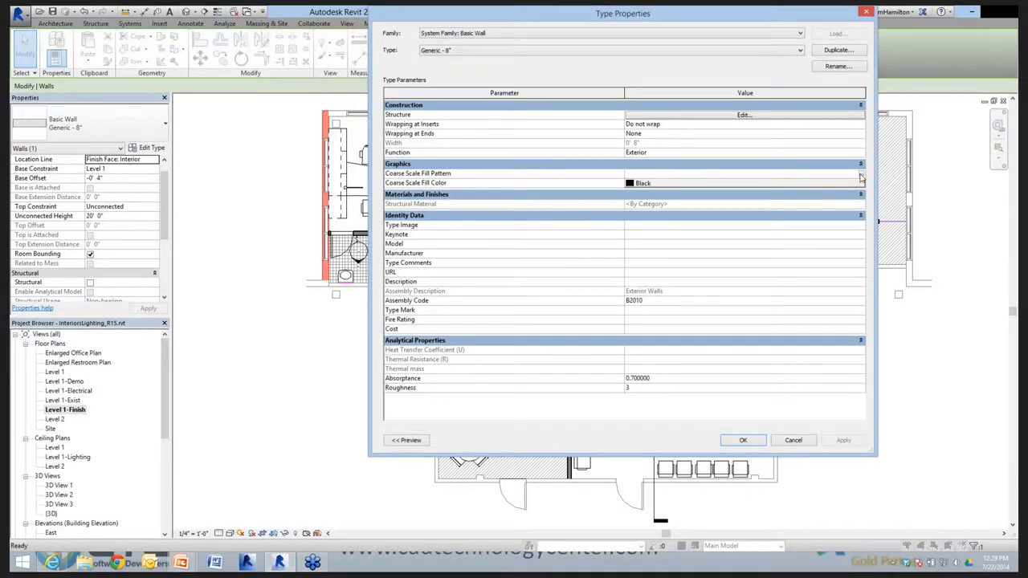
{"action": "left_click", "coordinate": [312, 377]}
{"action": "left_click", "coordinate": [280, 427]}
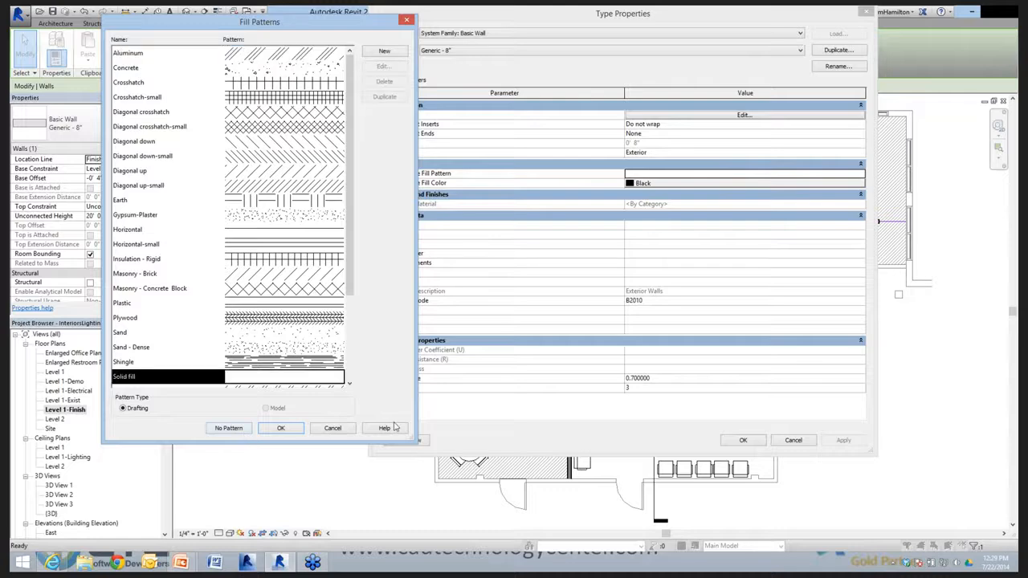
{"action": "left_click", "coordinate": [667, 185]}
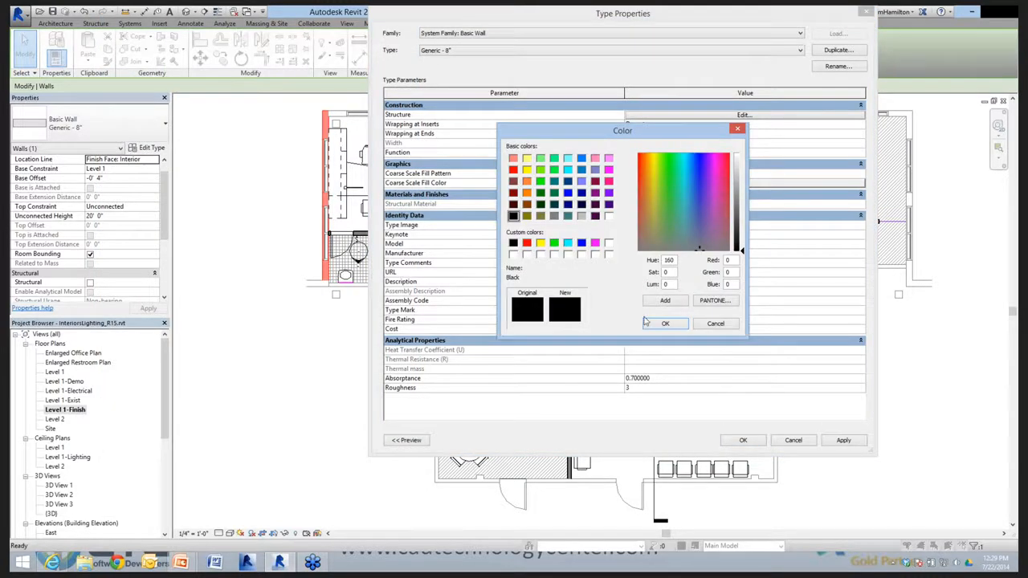
{"action": "left_click", "coordinate": [554, 216]}
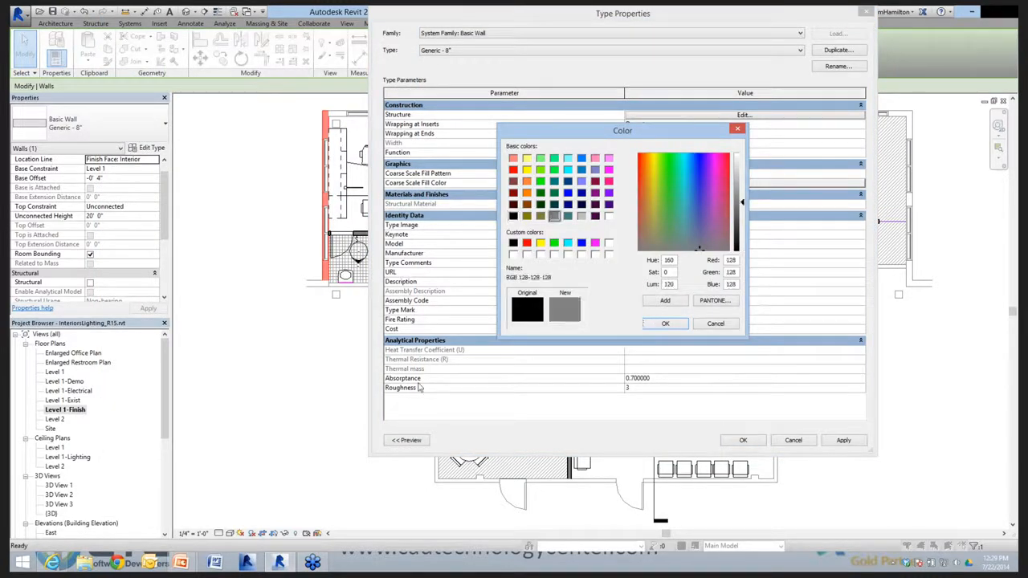
{"action": "key", "text": "Return"}
{"action": "key", "text": "Return"}
{"action": "key", "text": "Escape"}
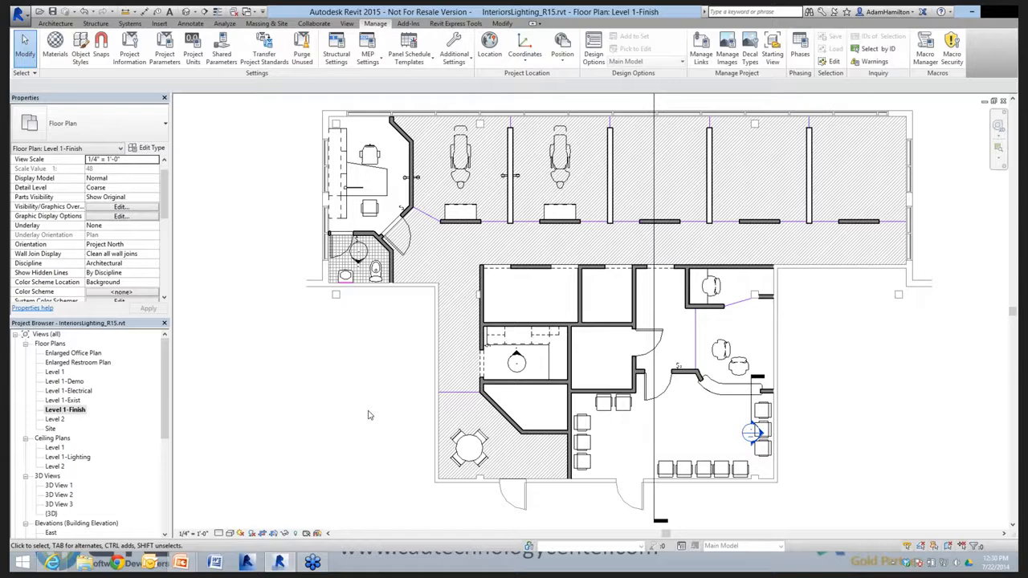
Override the Walls category's cut pattern in the Level 1-Finish view with a solid fill in gray RGB 128-128-128.
{"action": "key", "text": "v"}
{"action": "key", "text": "v"}
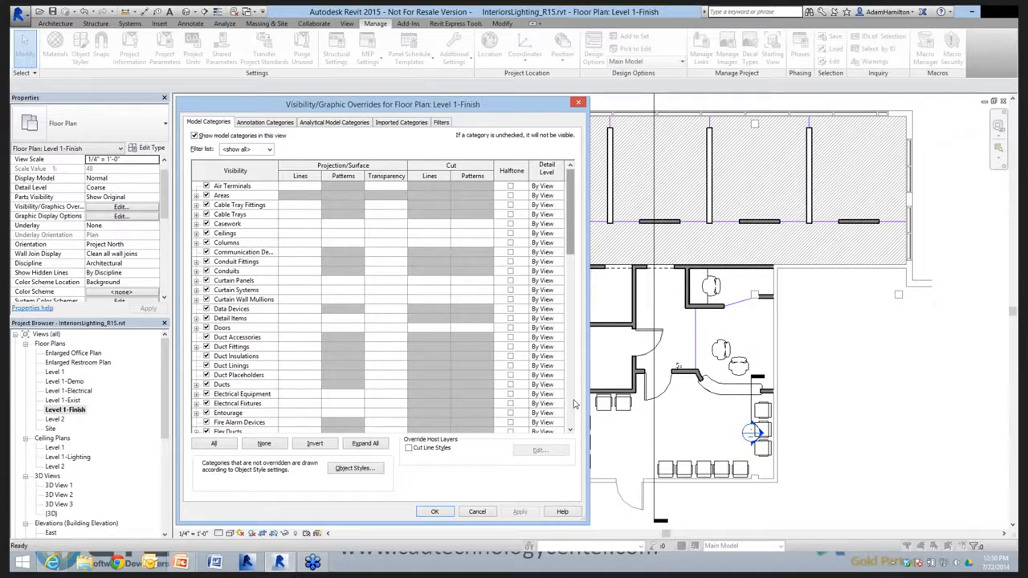
{"action": "scroll", "coordinate": [242, 406], "scroll_direction": "down", "scroll_amount": 15}
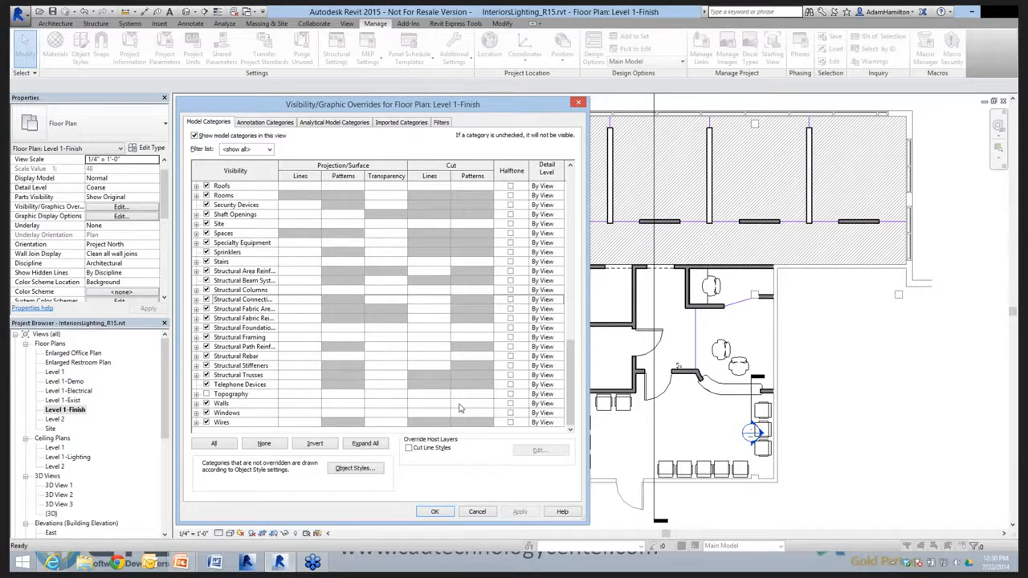
{"action": "left_click", "coordinate": [460, 404]}
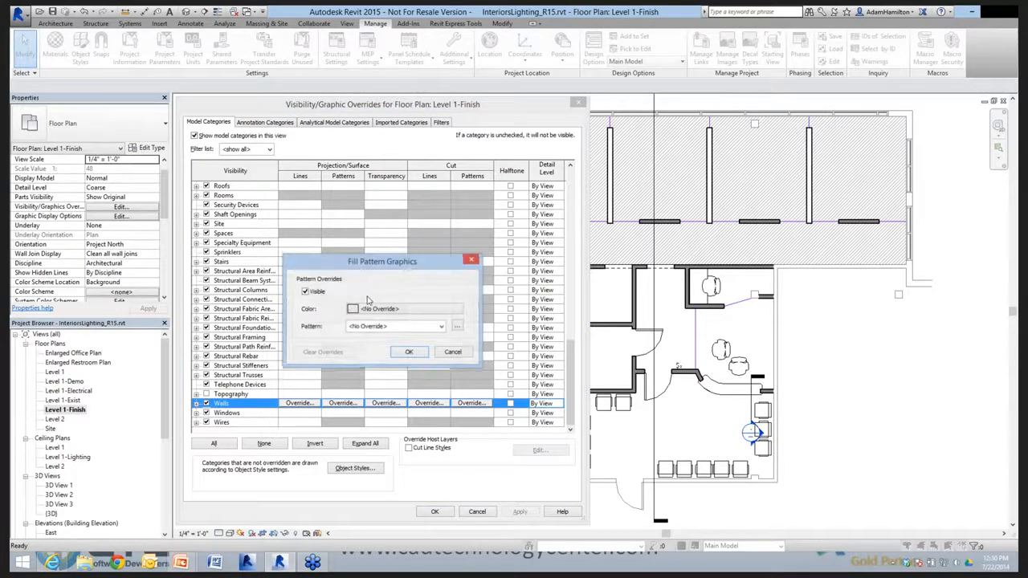
{"action": "left_click", "coordinate": [371, 308]}
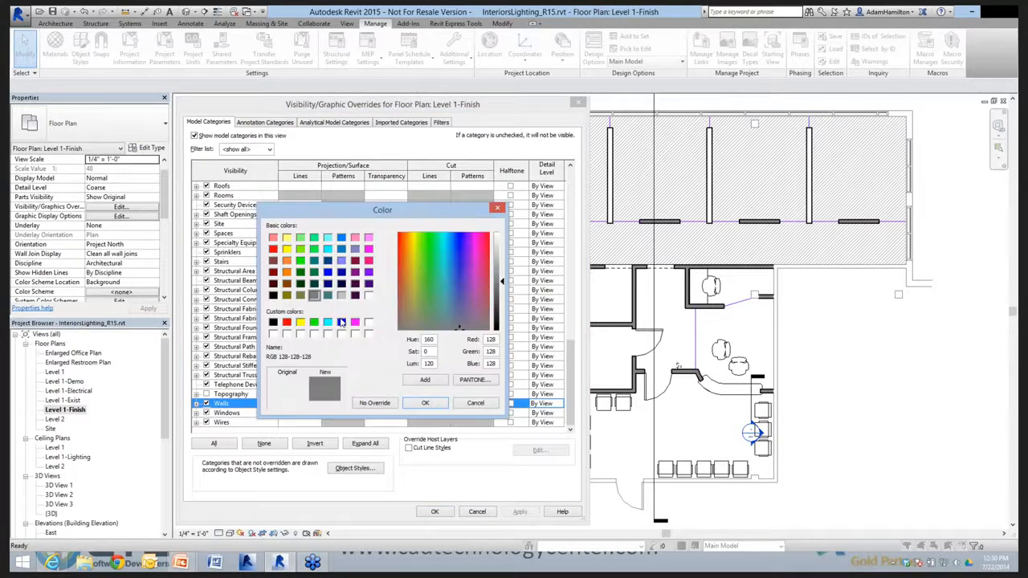
{"action": "left_click", "coordinate": [480, 402]}
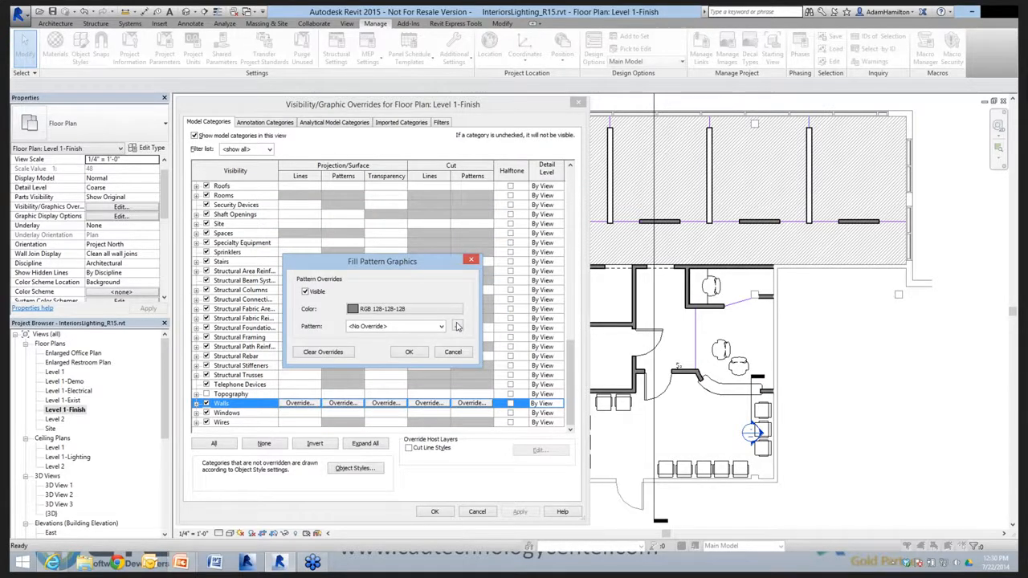
{"action": "left_click", "coordinate": [458, 326]}
{"action": "left_click", "coordinate": [343, 434]}
{"action": "left_click", "coordinate": [408, 351]}
{"action": "left_click", "coordinate": [434, 511]}
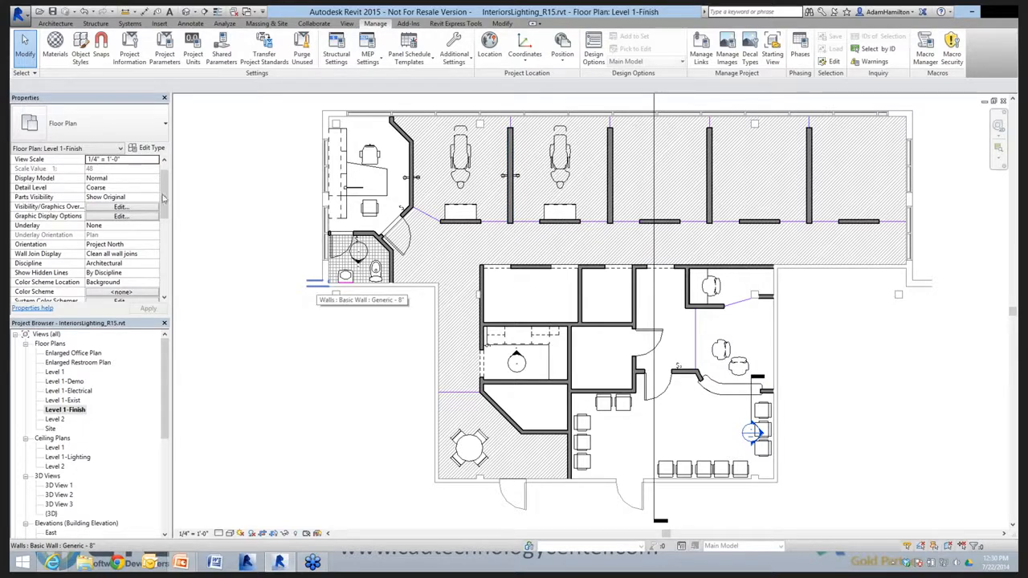
Set the phase filter of the Level 1-Finish floor plan to Show Complete.
{"action": "left_click_drag", "start_coordinate": [164, 198], "coordinate": [159, 296]}
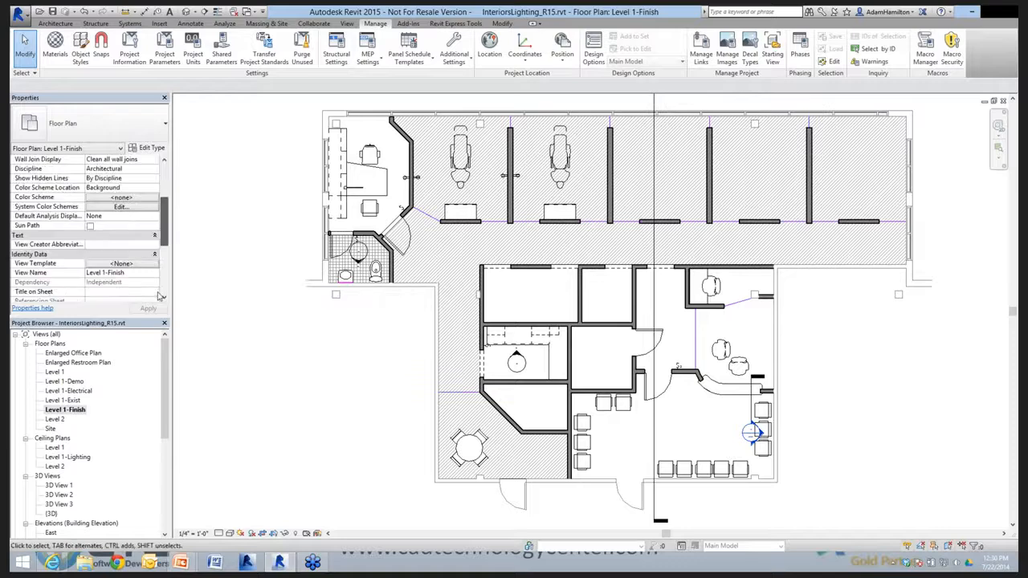
{"action": "scroll", "coordinate": [38, 275], "scroll_direction": "down", "scroll_amount": 5}
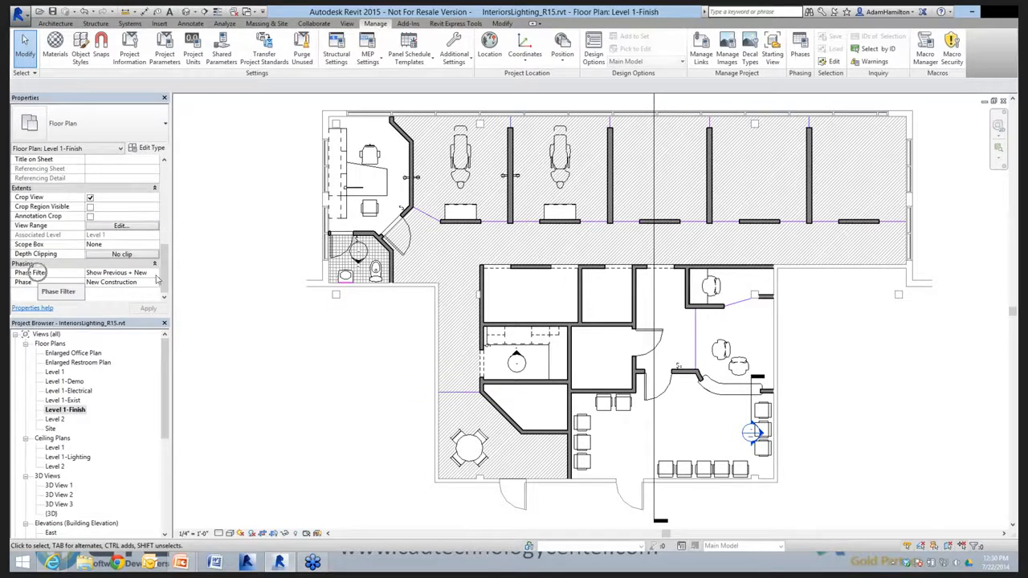
{"action": "left_click", "coordinate": [121, 273]}
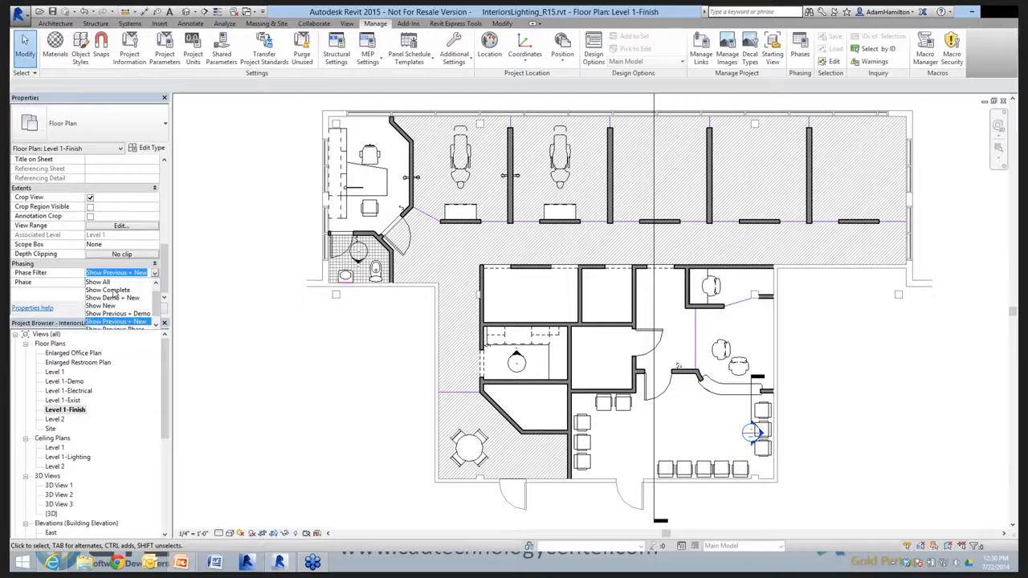
{"action": "left_click", "coordinate": [108, 290]}
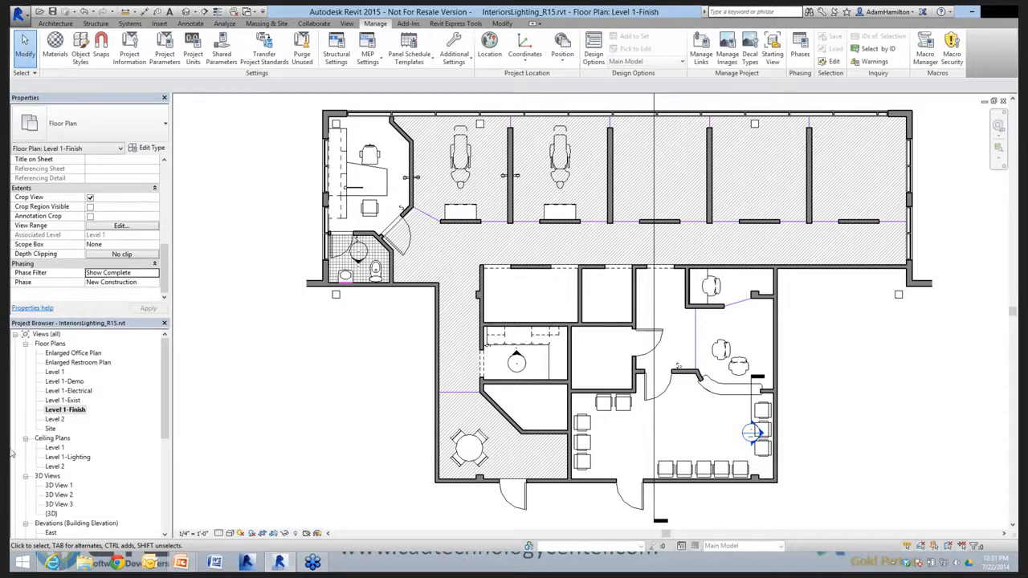
Open the Level 1 reflected ceiling plan and hide the imported Demo_Background.dwg in its visibility overrides.
{"action": "double_click", "coordinate": [54, 448]}
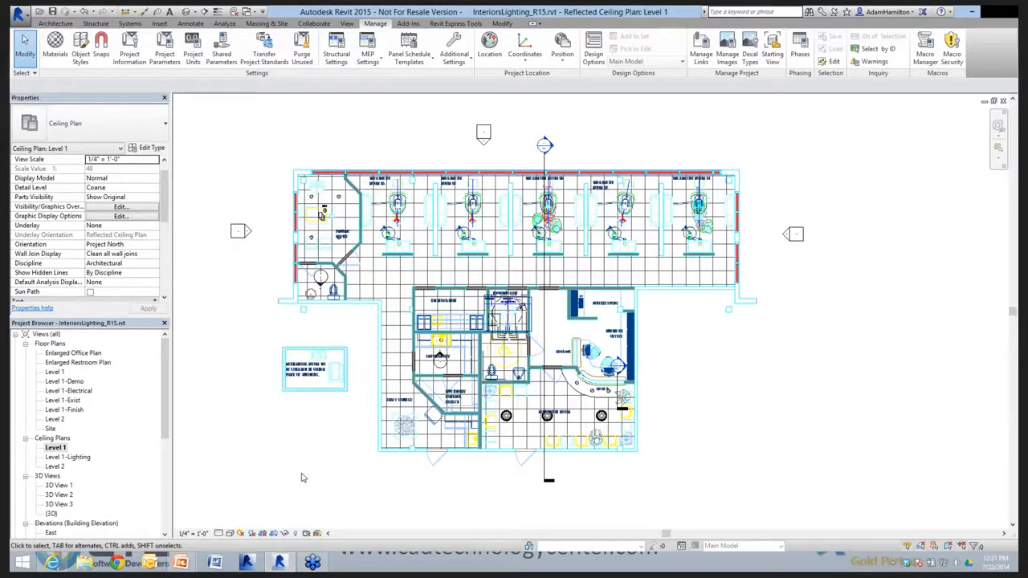
{"action": "key", "text": "v"}
{"action": "key", "text": "g"}
{"action": "left_click", "coordinate": [400, 122]}
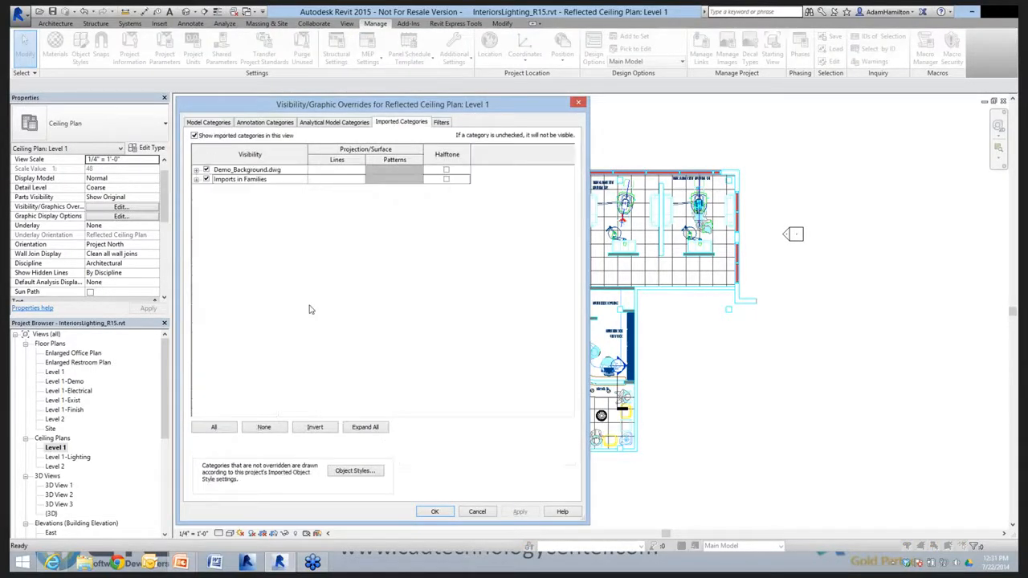
{"action": "left_click", "coordinate": [445, 514]}
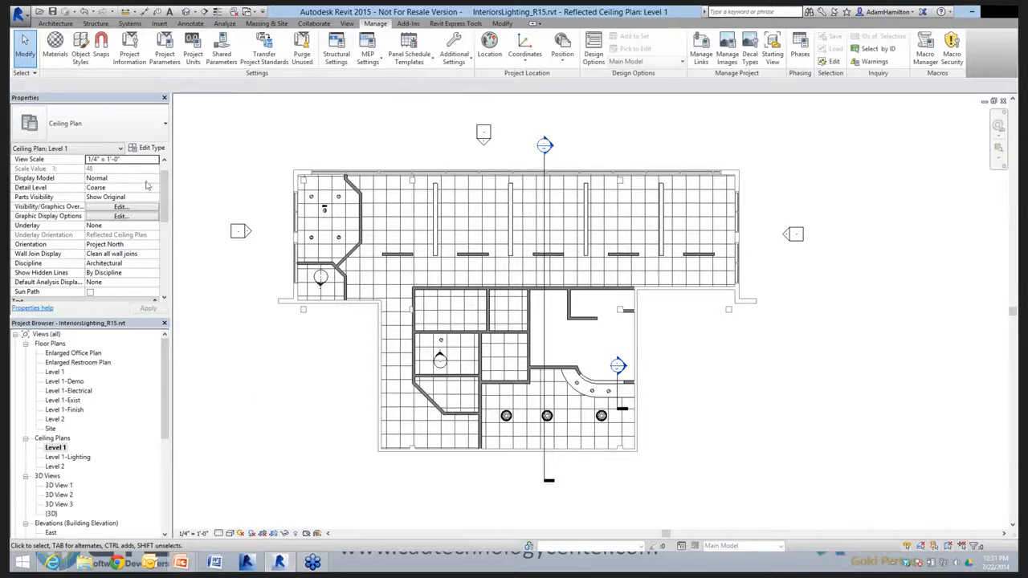
Set the cut plane offset in the Level 1 ceiling plan's view range to 6' 6".
{"action": "scroll", "coordinate": [24, 225], "scroll_direction": "down", "scroll_amount": 5}
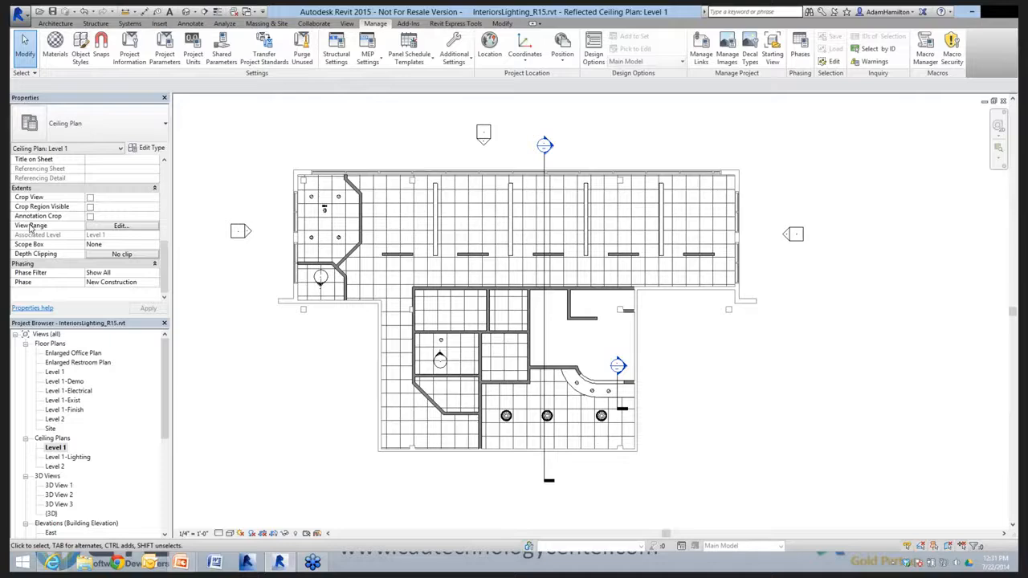
{"action": "left_click", "coordinate": [119, 226]}
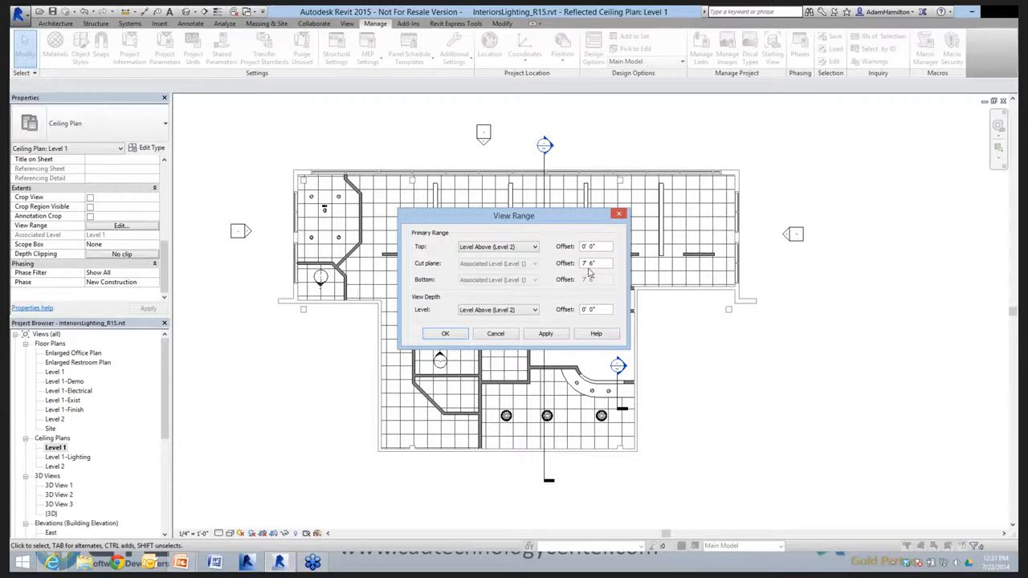
{"action": "left_click_drag", "start_coordinate": [605, 262], "coordinate": [538, 261]}
{"action": "type", "text": "6 6"}
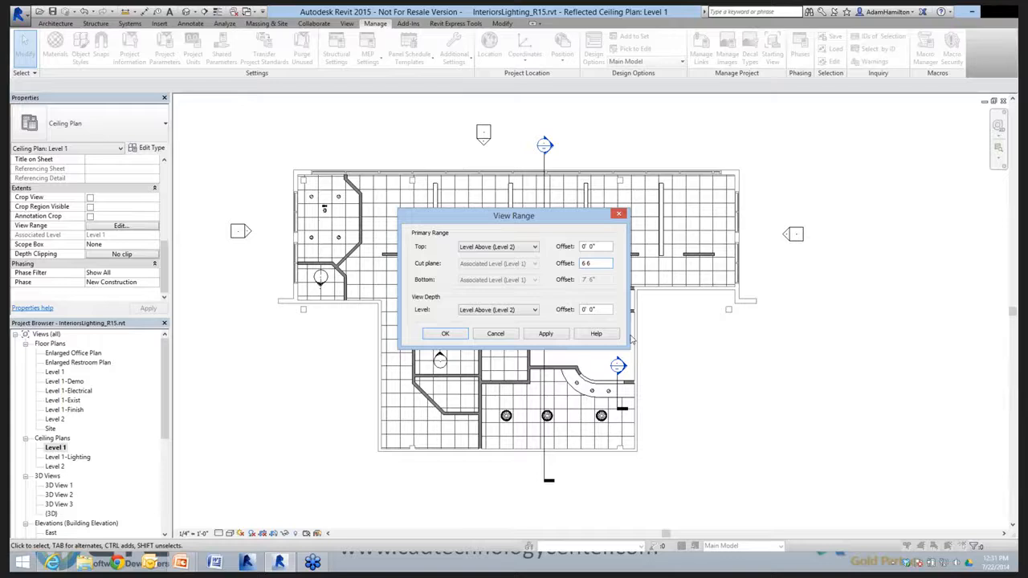
{"action": "left_click", "coordinate": [547, 334]}
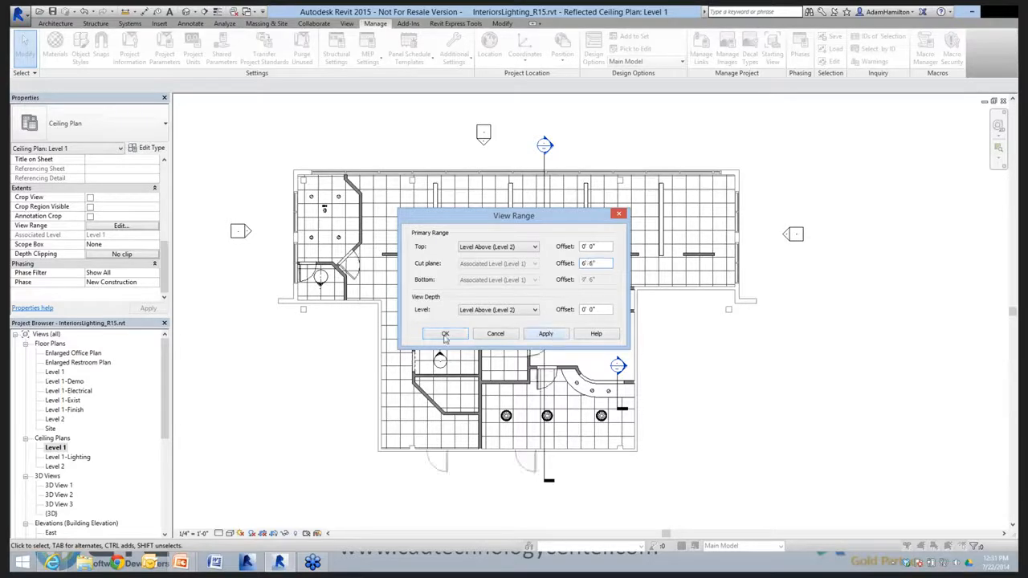
{"action": "left_click", "coordinate": [445, 334]}
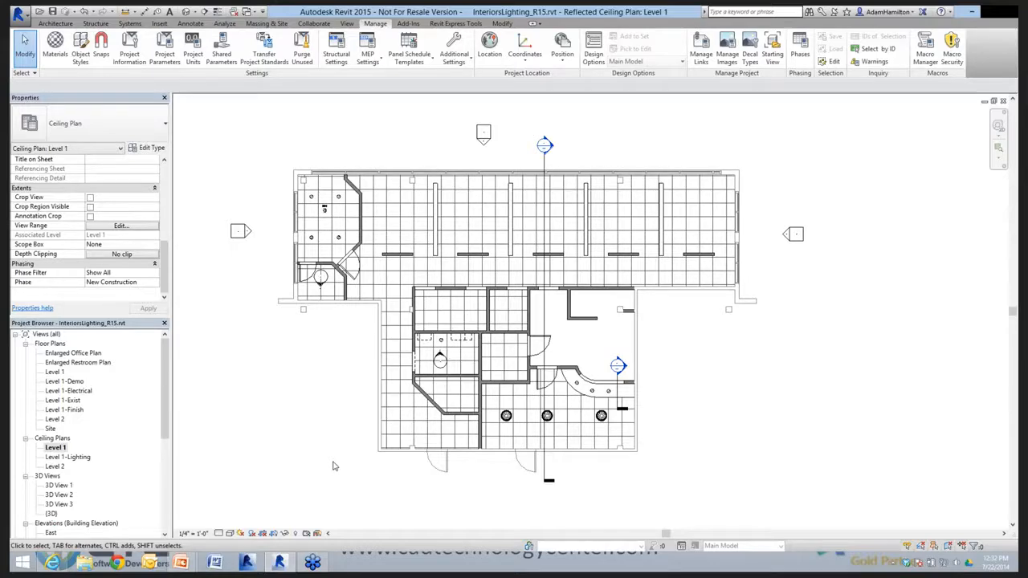
Hide the Panel and Plan Swing subcategories of Doors in the Level 1 reflected ceiling plan.
{"action": "key", "text": "v"}
{"action": "key", "text": "g"}
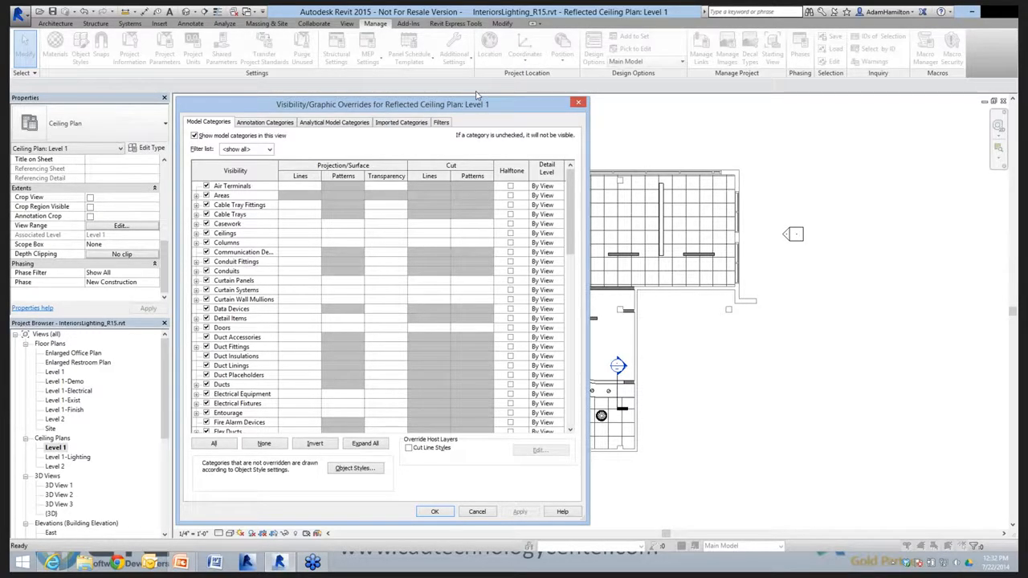
{"action": "left_click_drag", "start_coordinate": [475, 97], "coordinate": [576, 84]}
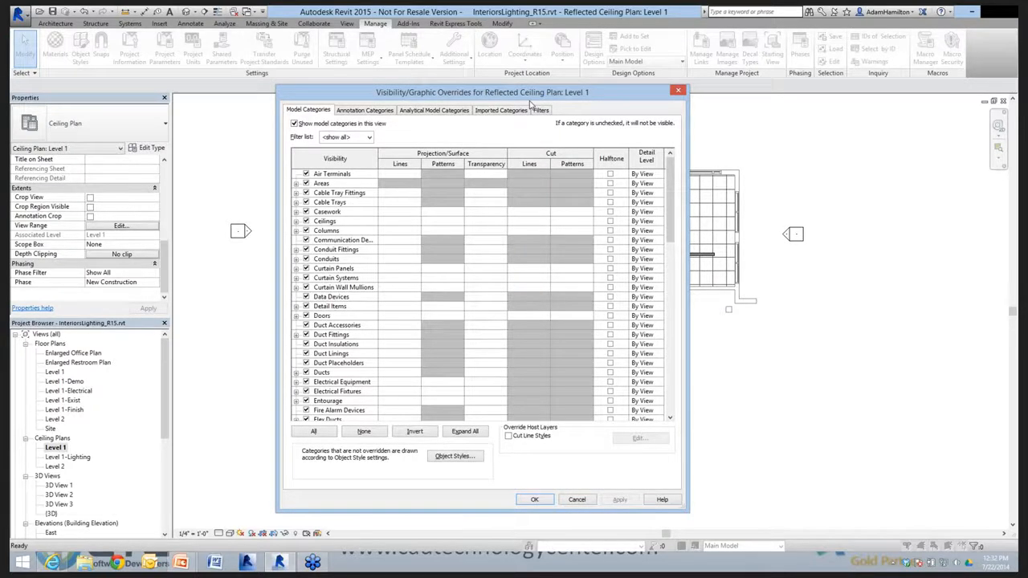
{"action": "left_click_drag", "start_coordinate": [477, 96], "coordinate": [647, 106]}
{"action": "left_click_drag", "start_coordinate": [476, 97], "coordinate": [421, 90]}
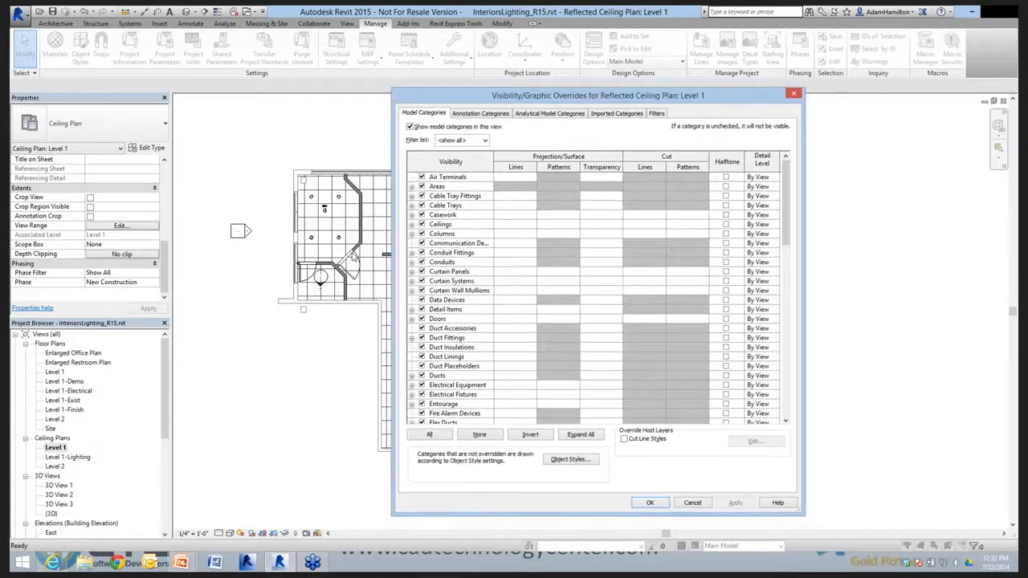
{"action": "key", "text": "ctrl"}
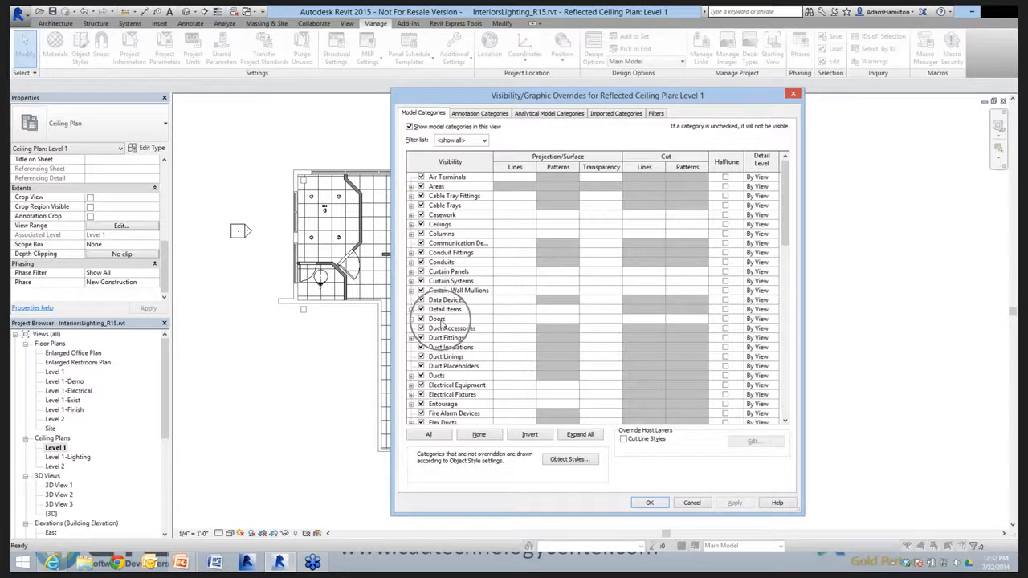
{"action": "left_click", "coordinate": [411, 318]}
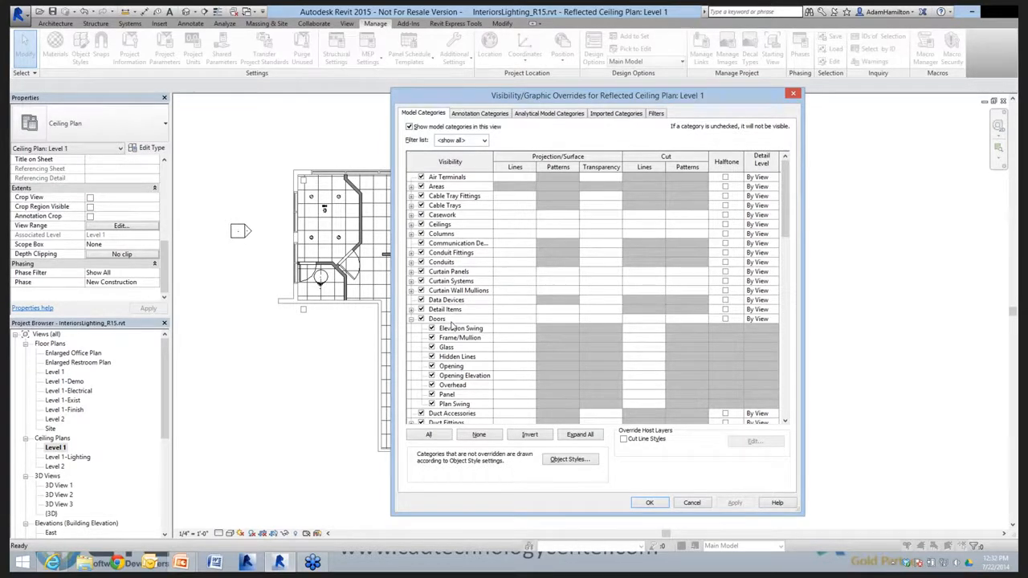
{"action": "left_click", "coordinate": [431, 404]}
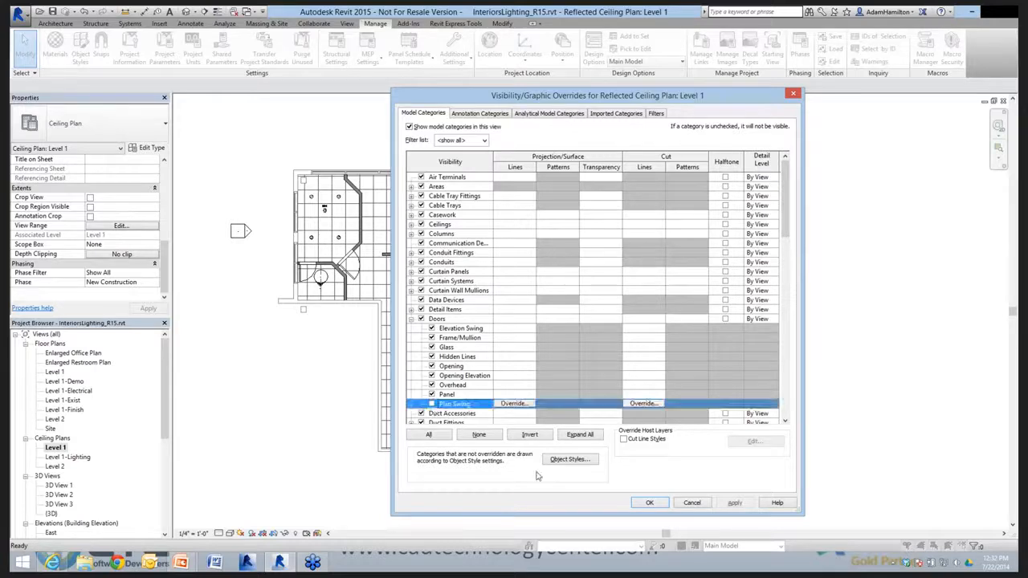
{"action": "left_click", "coordinate": [431, 394]}
{"action": "left_click", "coordinate": [734, 504]}
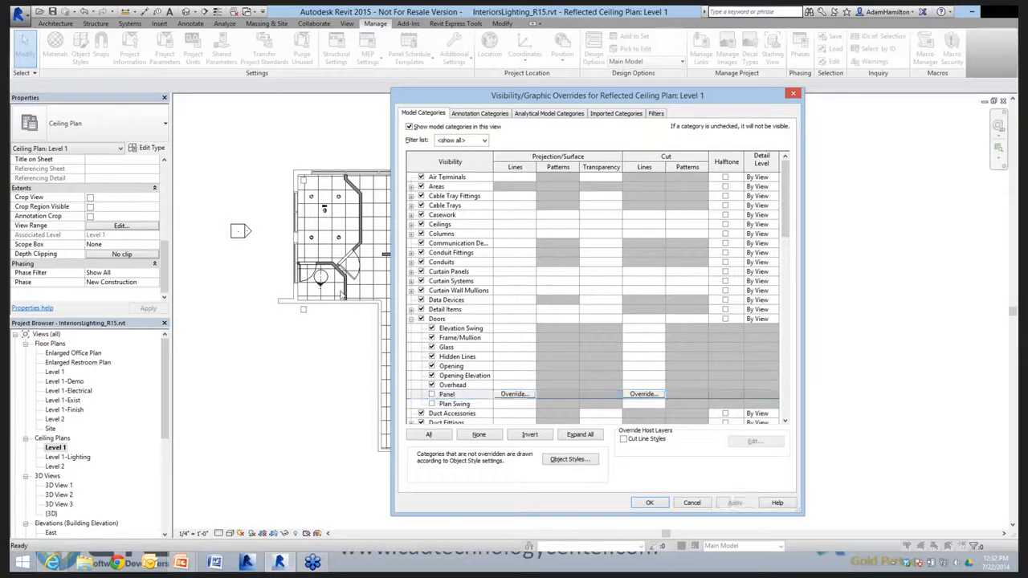
{"action": "left_click", "coordinate": [649, 503]}
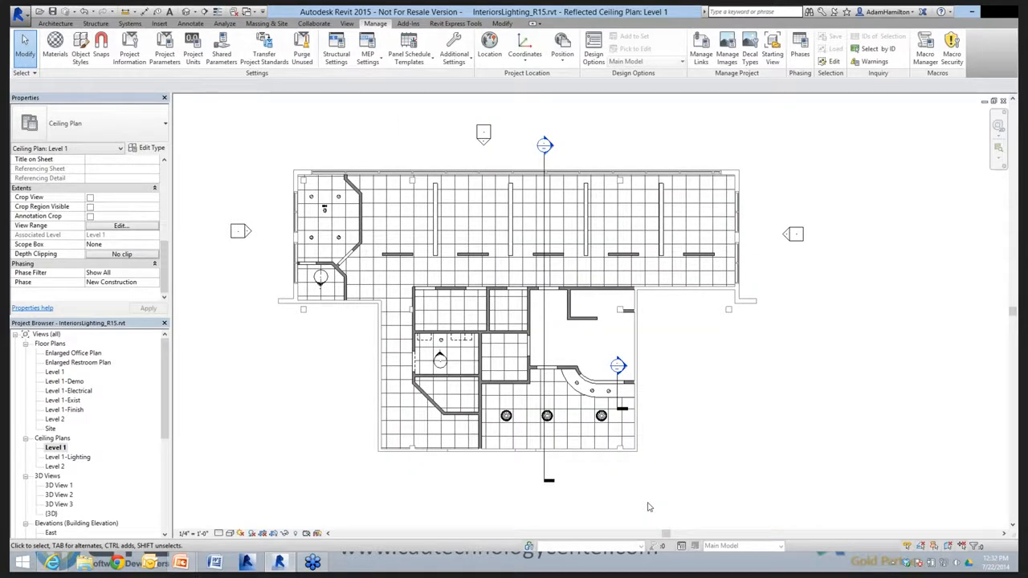
Review the visibility of the Doors subcategories in the ceiling plan's visibility overrides.
{"action": "key", "text": "v"}
{"action": "key", "text": "g"}
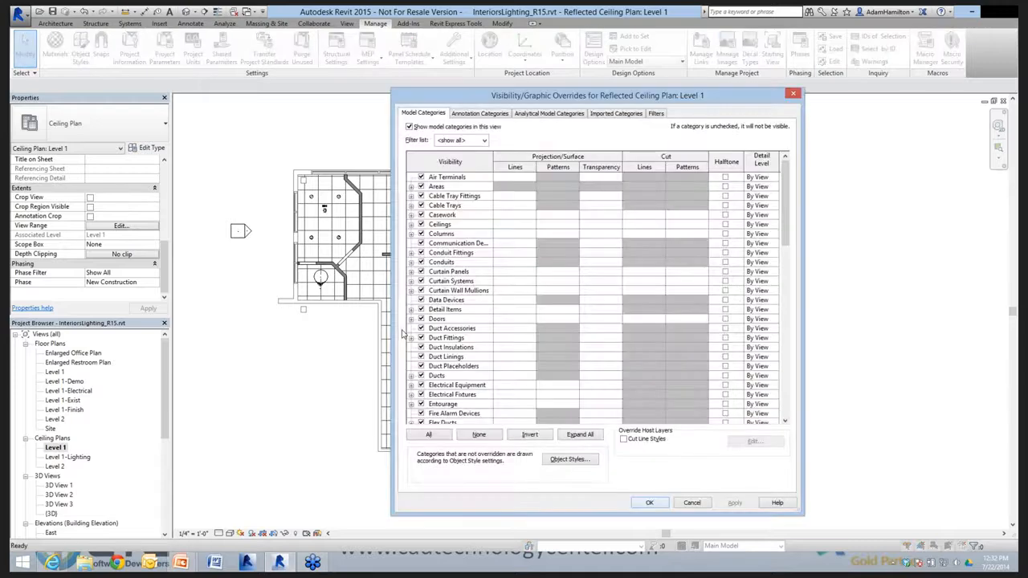
{"action": "left_click", "coordinate": [411, 319]}
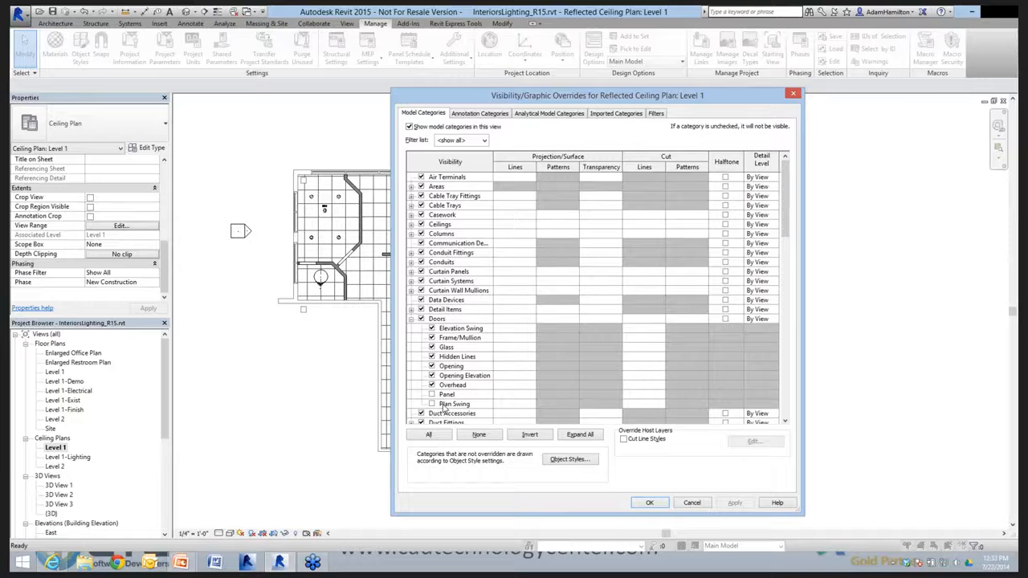
{"action": "left_click", "coordinate": [664, 508]}
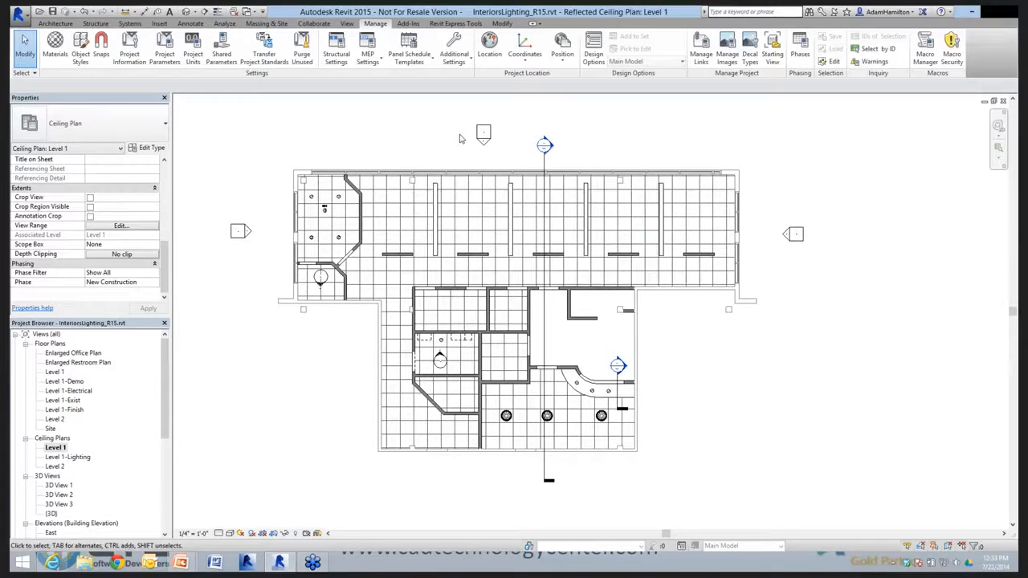
Sketch a closed plan region boundary around the curved wall above the reception counter in the ceiling plan.
{"action": "left_click", "coordinate": [347, 25]}
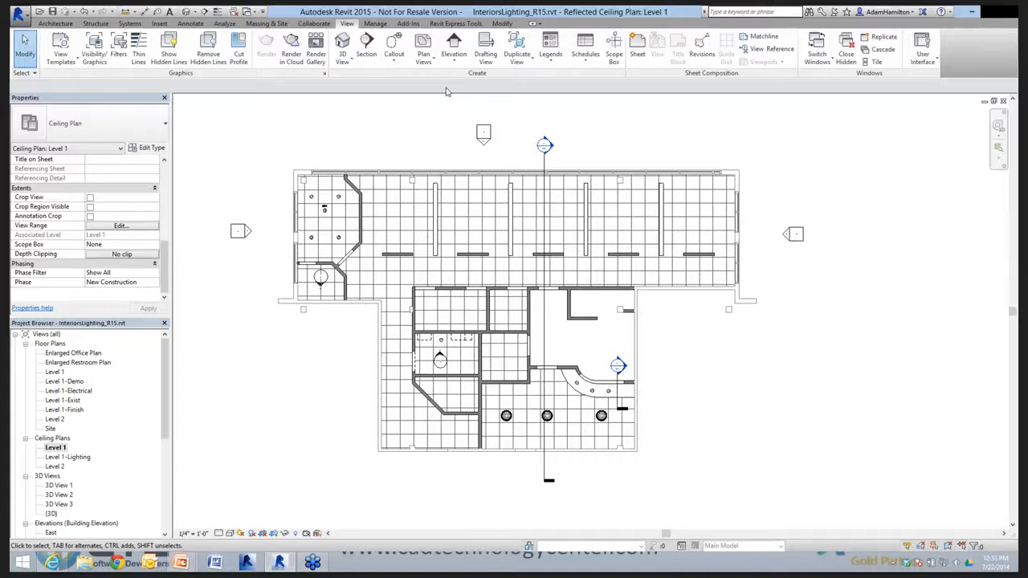
{"action": "left_click", "coordinate": [423, 54]}
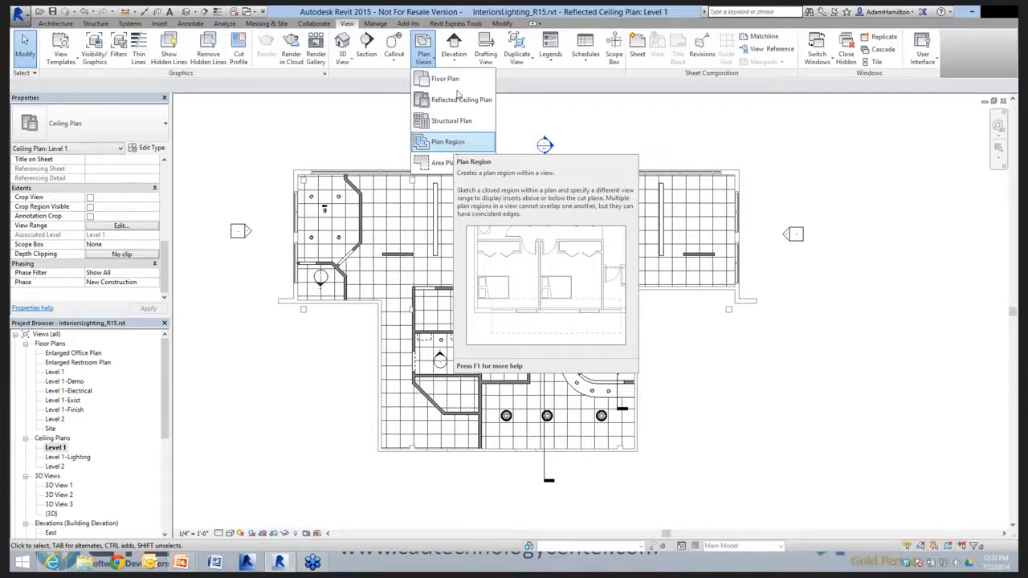
{"action": "left_click", "coordinate": [461, 144]}
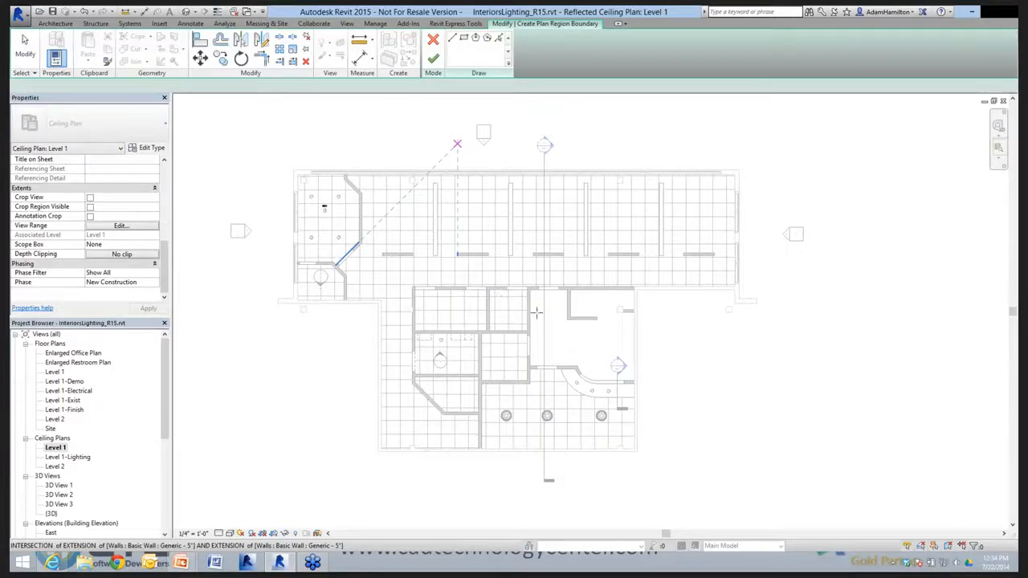
{"action": "scroll", "coordinate": [537, 313], "scroll_direction": "up", "scroll_amount": 5}
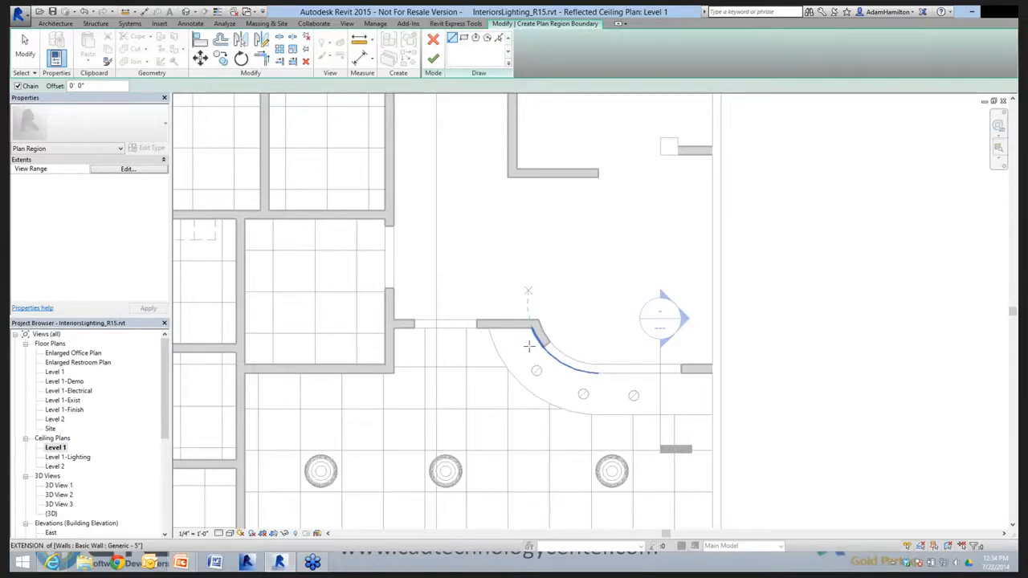
{"action": "left_click", "coordinate": [585, 384]}
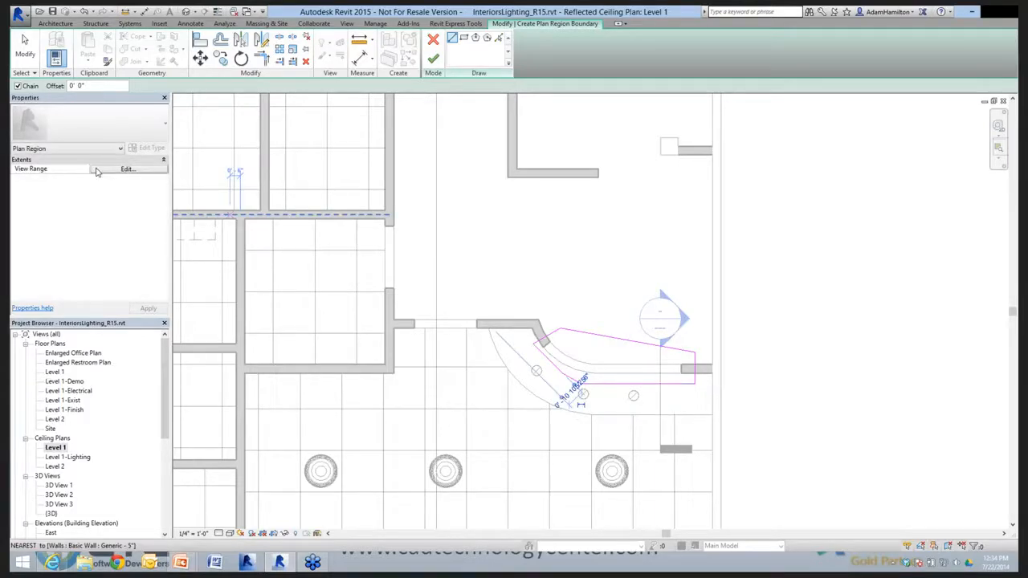
Set the plan region's cut plane and bottom offsets to 9' and finish the region.
{"action": "left_click", "coordinate": [97, 171]}
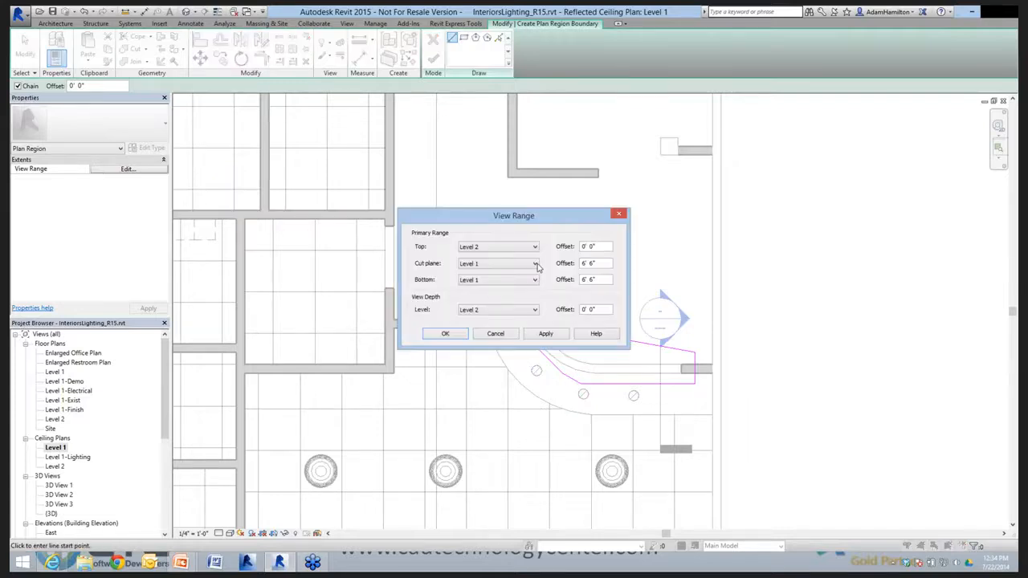
{"action": "key", "text": "Tab"}
{"action": "type", "text": "9"}
{"action": "key", "text": "Tab"}
{"action": "type", "text": "9"}
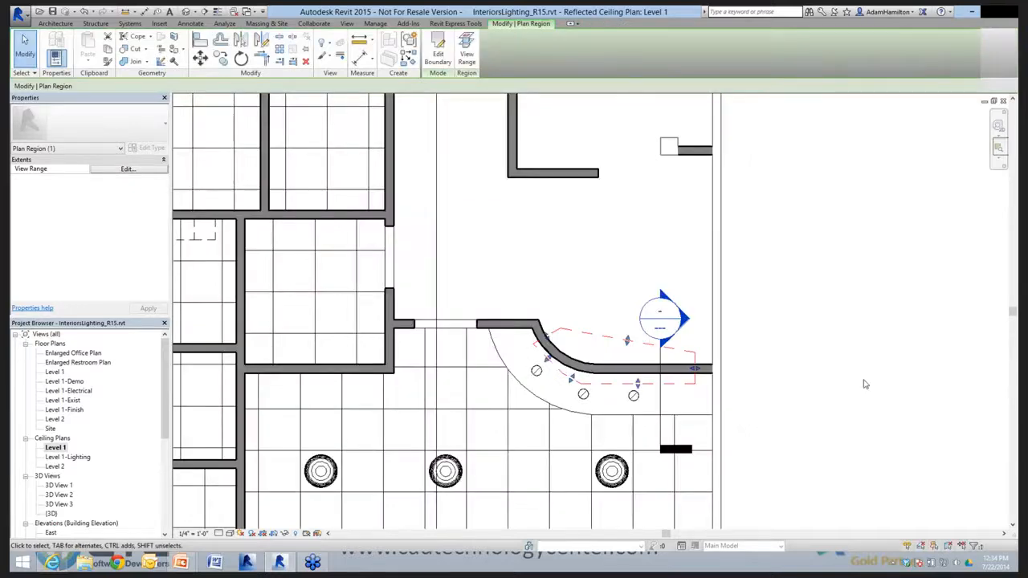
{"action": "left_click", "coordinate": [864, 381]}
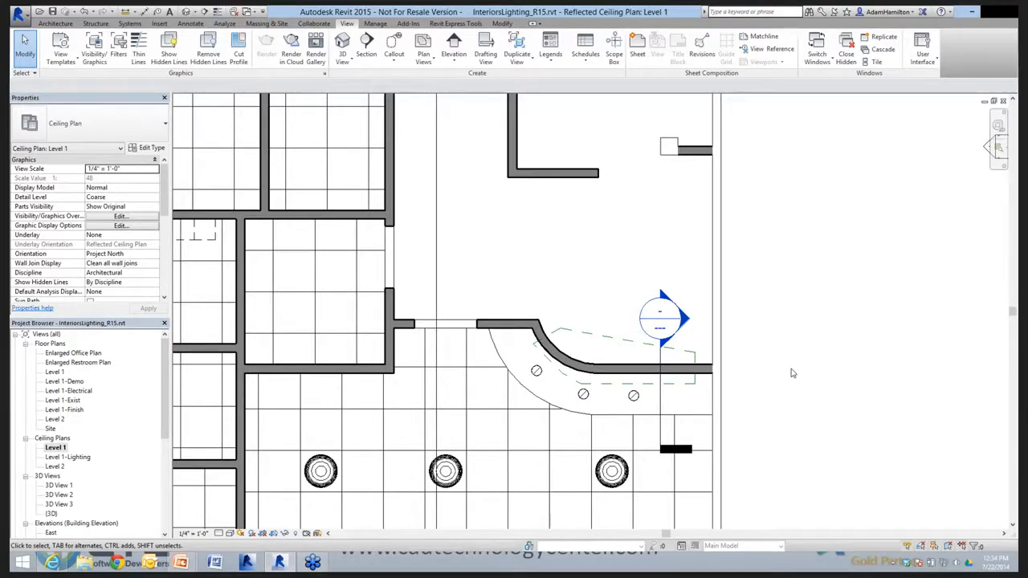
{"action": "scroll", "coordinate": [793, 373], "scroll_direction": "down", "scroll_amount": 3}
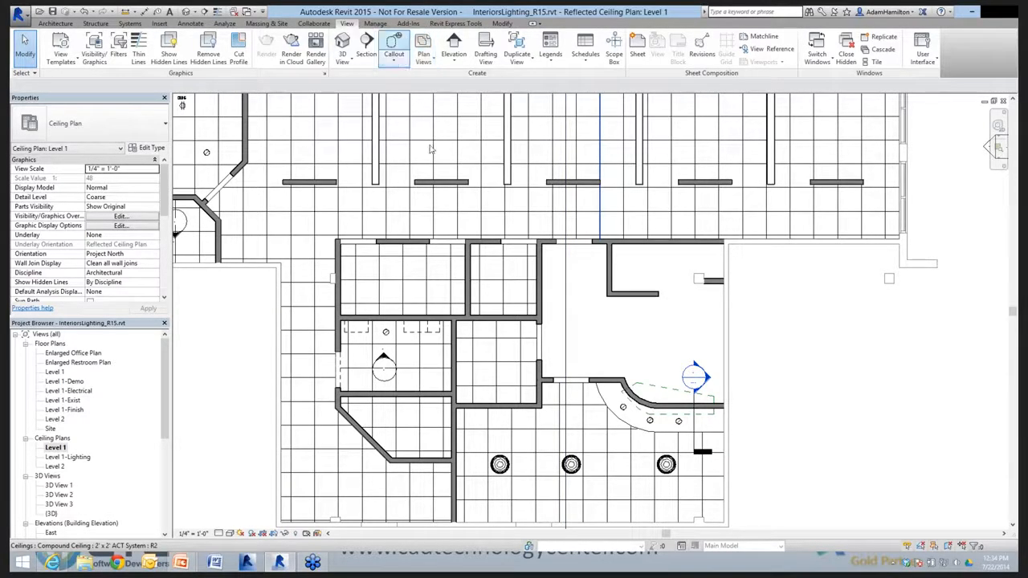
{"action": "left_click", "coordinate": [423, 54]}
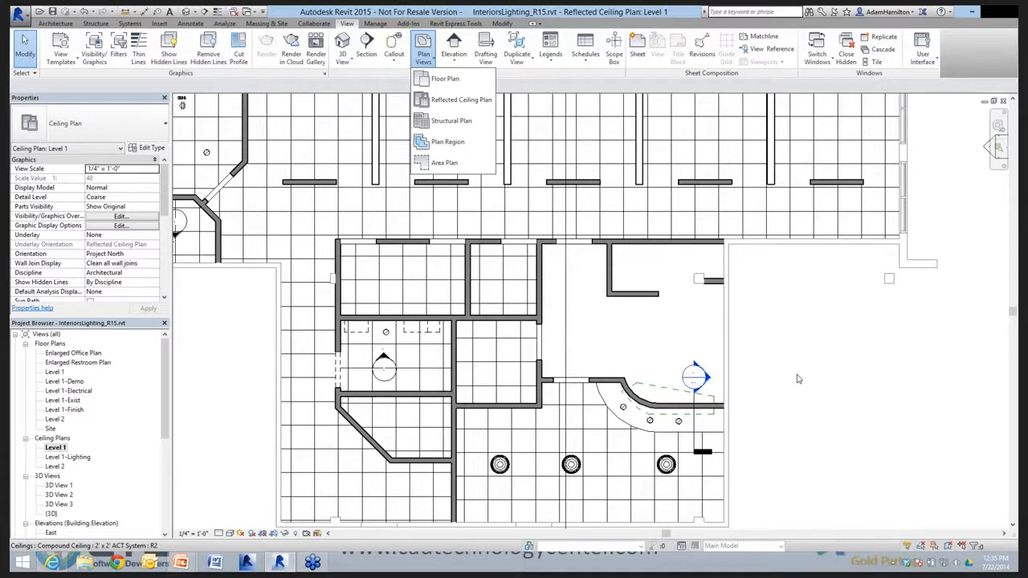
{"action": "left_click", "coordinate": [247, 335]}
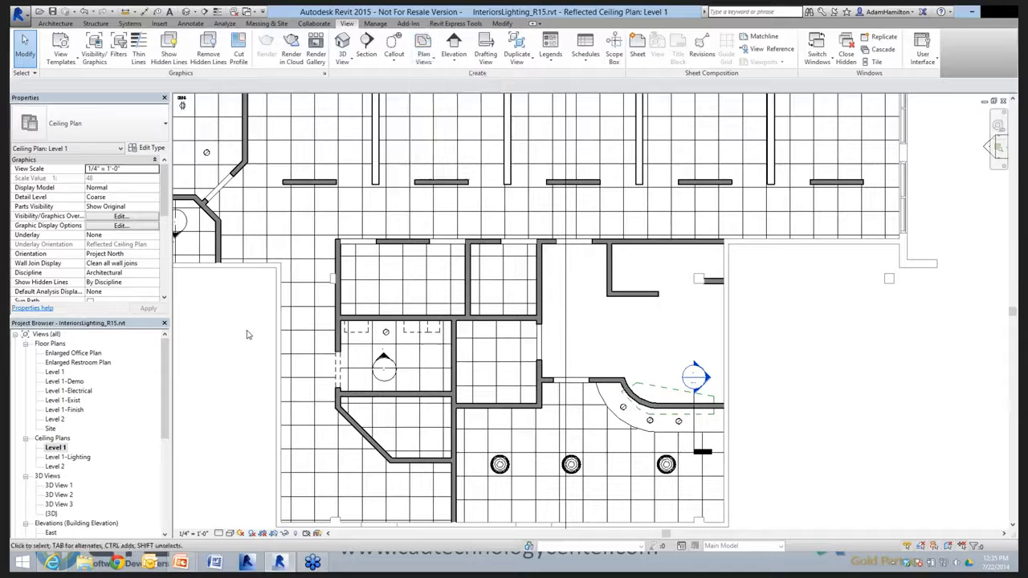
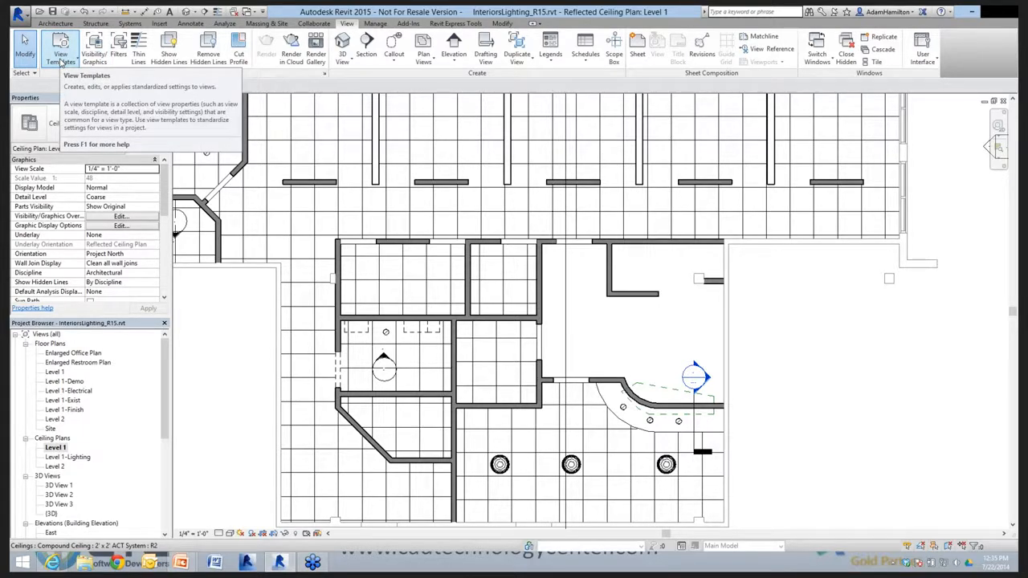
Create a view template named Interior Ceiling Plan from the current Level 1 ceiling plan view.
{"action": "left_click", "coordinate": [60, 63]}
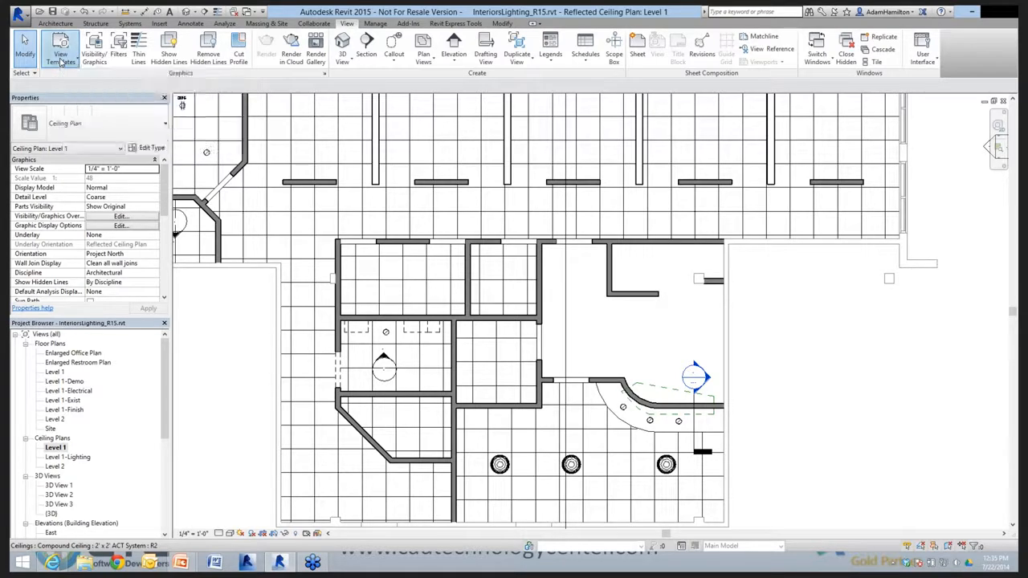
{"action": "left_click", "coordinate": [60, 62]}
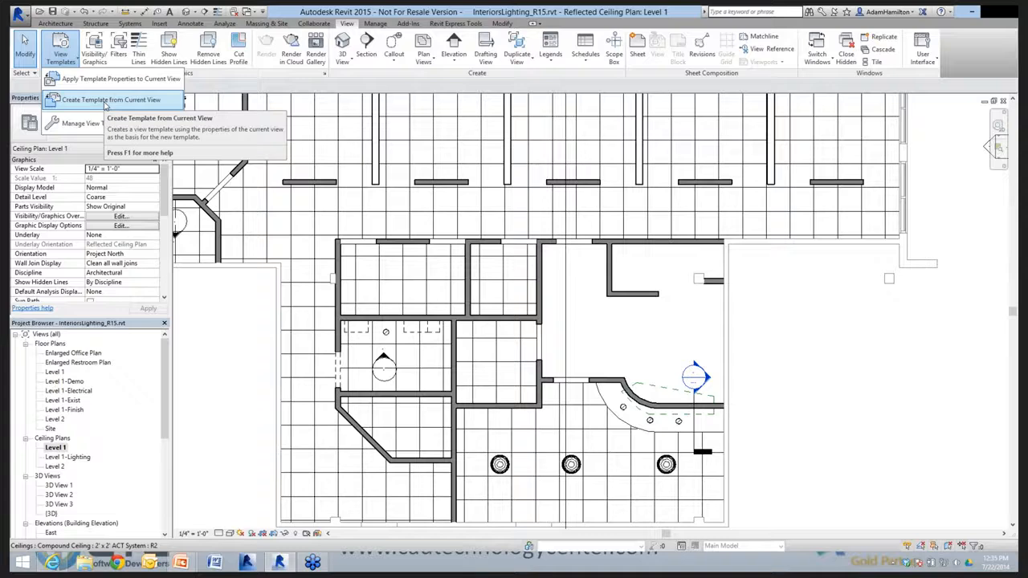
{"action": "left_click", "coordinate": [105, 100]}
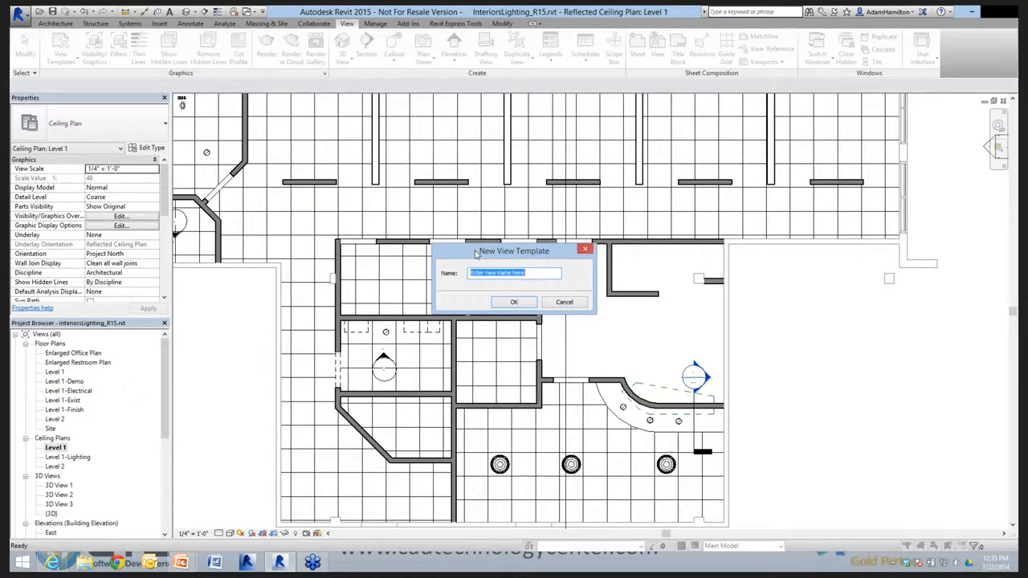
{"action": "type", "text": "Interior"}
{"action": "type", "text": " Cellin"}
{"action": "type", "text": "i"}
{"action": "type", "text": "ng Plan"}
{"action": "left_click", "coordinate": [514, 303]}
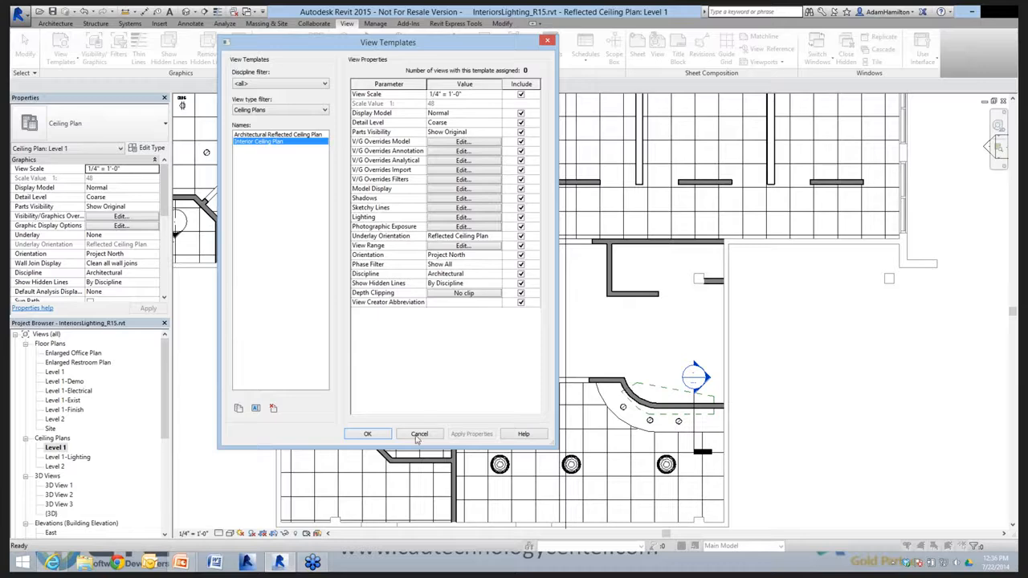
{"action": "key", "text": "Escape"}
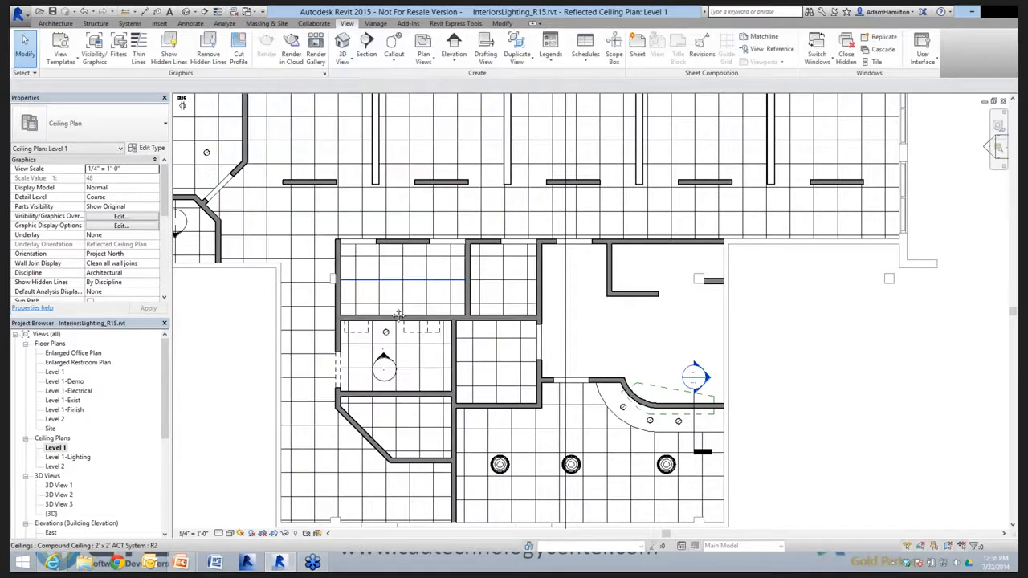
Open the Level 1-Lighting reflected ceiling plan.
{"action": "middle_click_drag", "start_coordinate": [397, 316], "coordinate": [485, 368]}
{"action": "scroll", "coordinate": [485, 368], "scroll_direction": "down", "scroll_amount": 2}
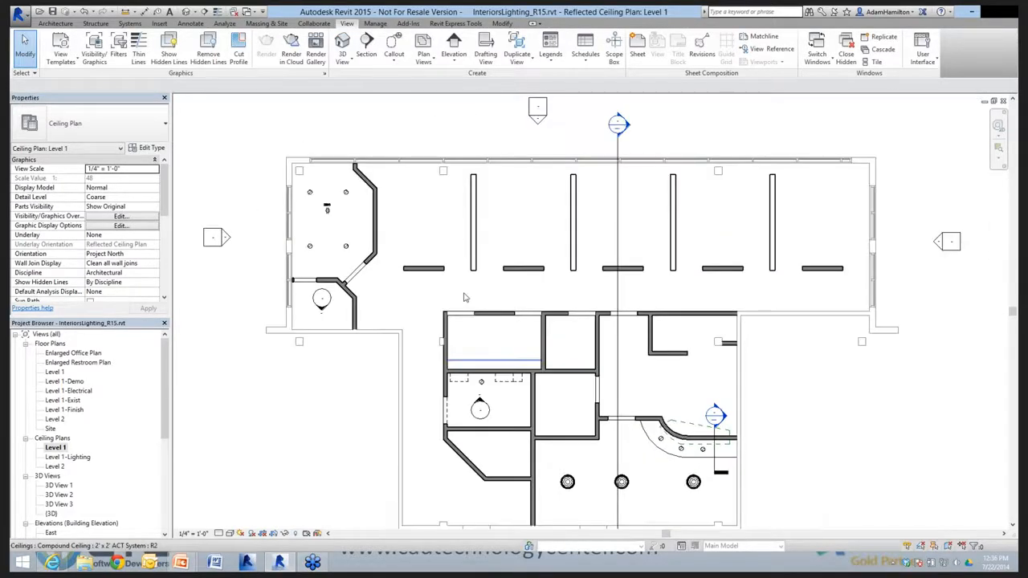
{"action": "middle_click_drag", "start_coordinate": [629, 408], "coordinate": [562, 344]}
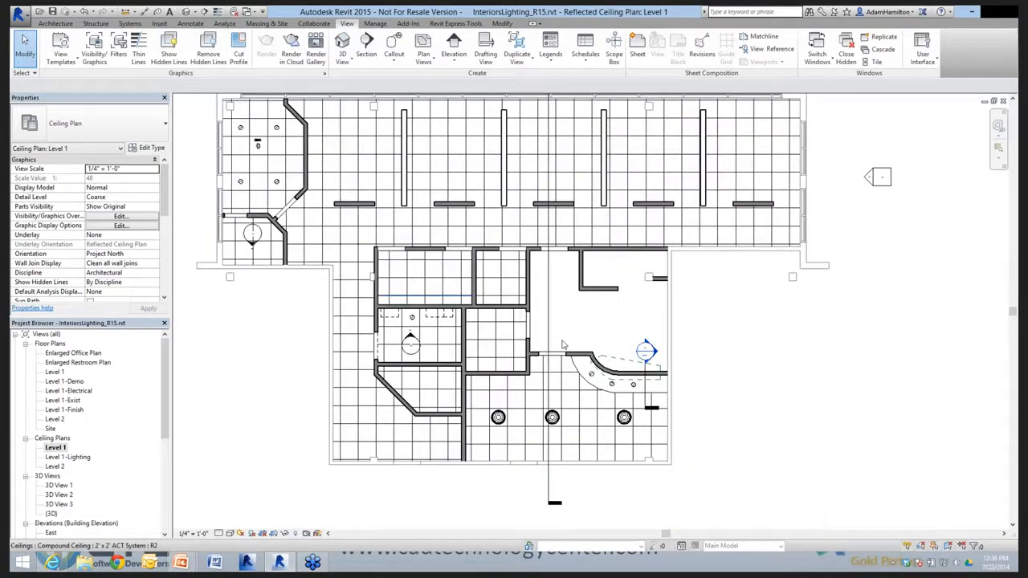
{"action": "double_click", "coordinate": [69, 457]}
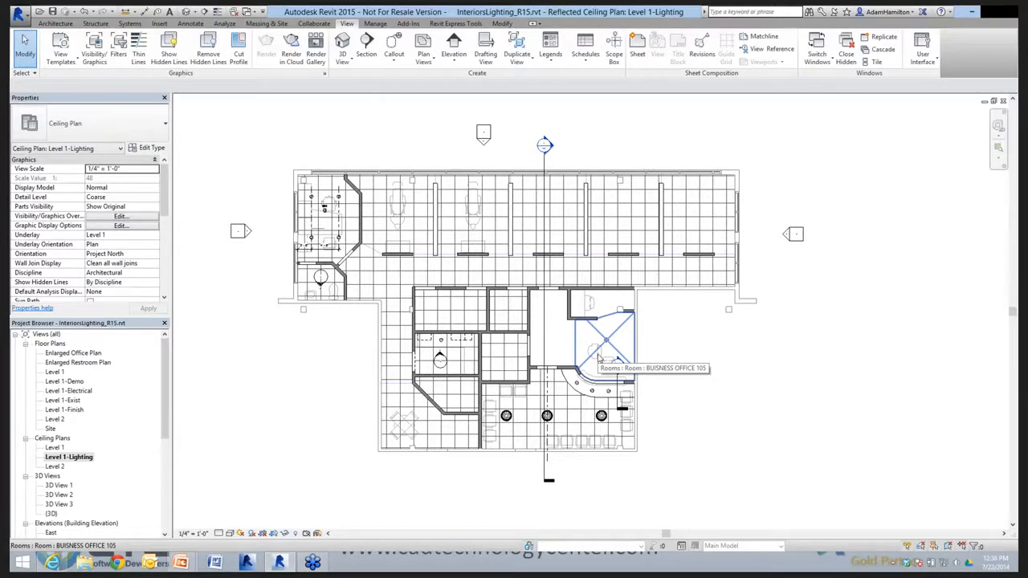
{"action": "left_click", "coordinate": [598, 359]}
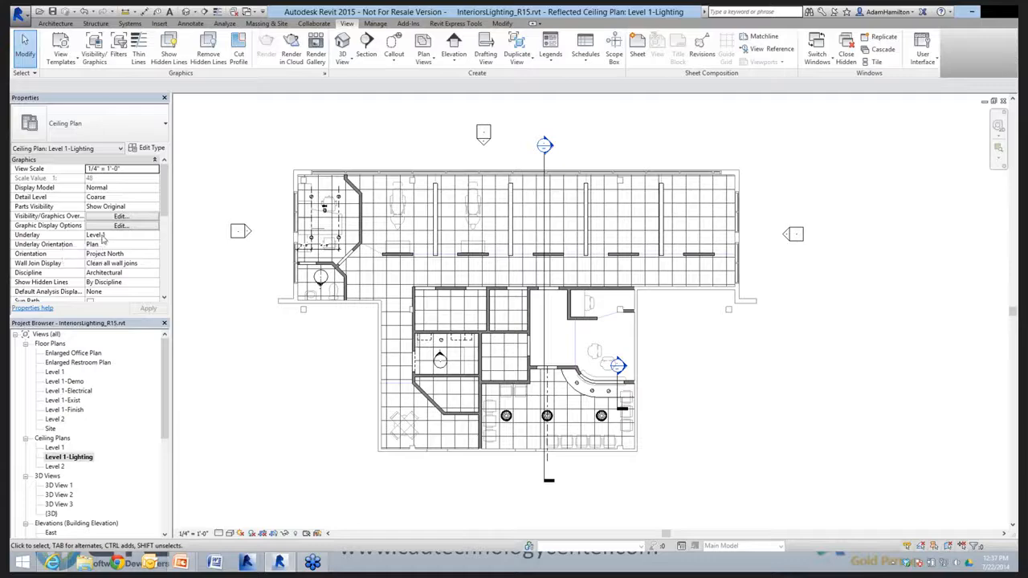
Set the Level 1-Lighting view's underlay orientation to Reflected Ceiling Plan.
{"action": "scroll", "coordinate": [358, 209], "scroll_direction": "up", "scroll_amount": 2}
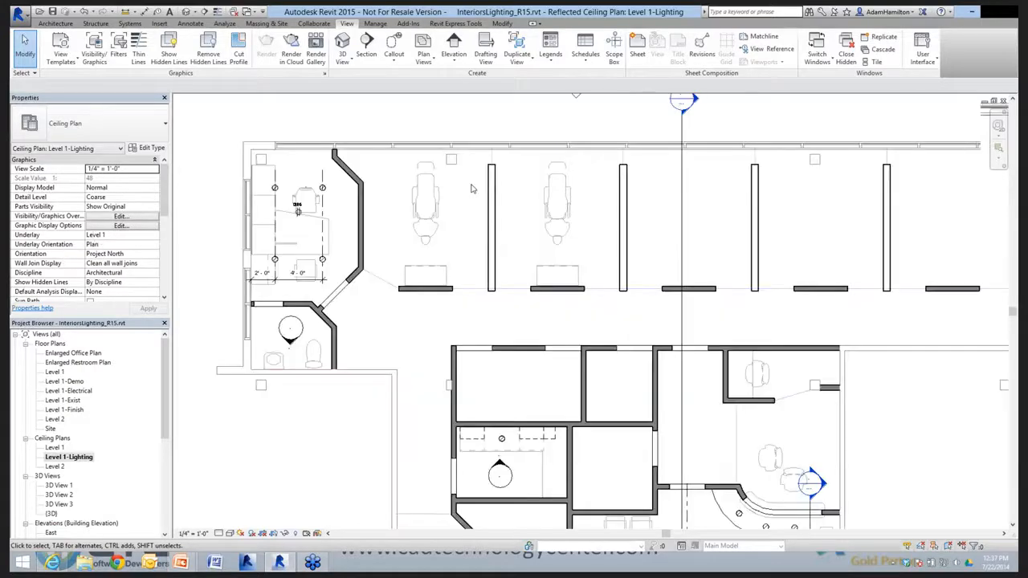
{"action": "scroll", "coordinate": [354, 213], "scroll_direction": "up", "scroll_amount": 2}
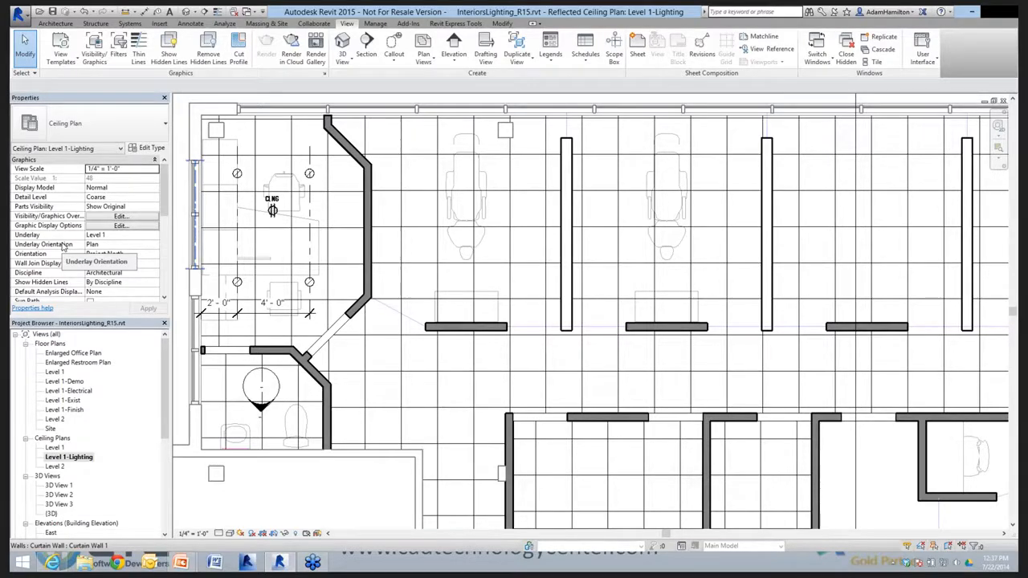
{"action": "left_click", "coordinate": [156, 248]}
{"action": "left_click", "coordinate": [156, 248]}
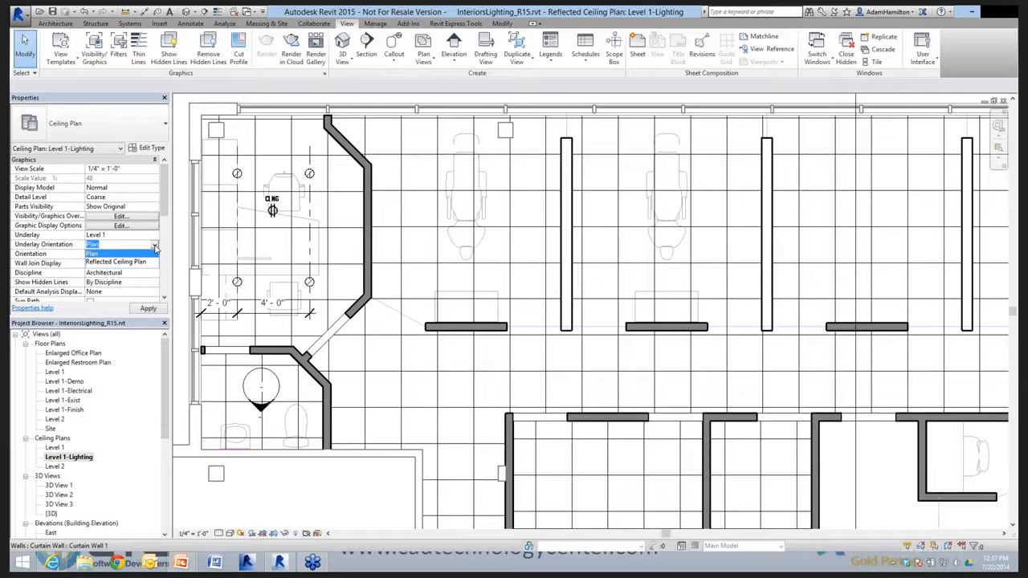
{"action": "left_click", "coordinate": [116, 262]}
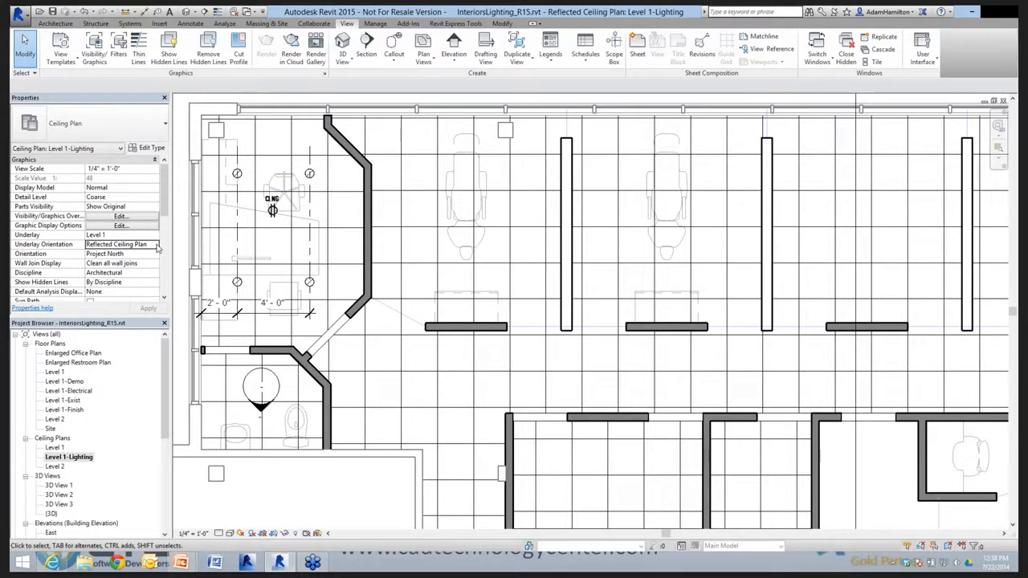
Set the lighting plan's underlay orientation back to Plan and apply it.
{"action": "left_click", "coordinate": [112, 244]}
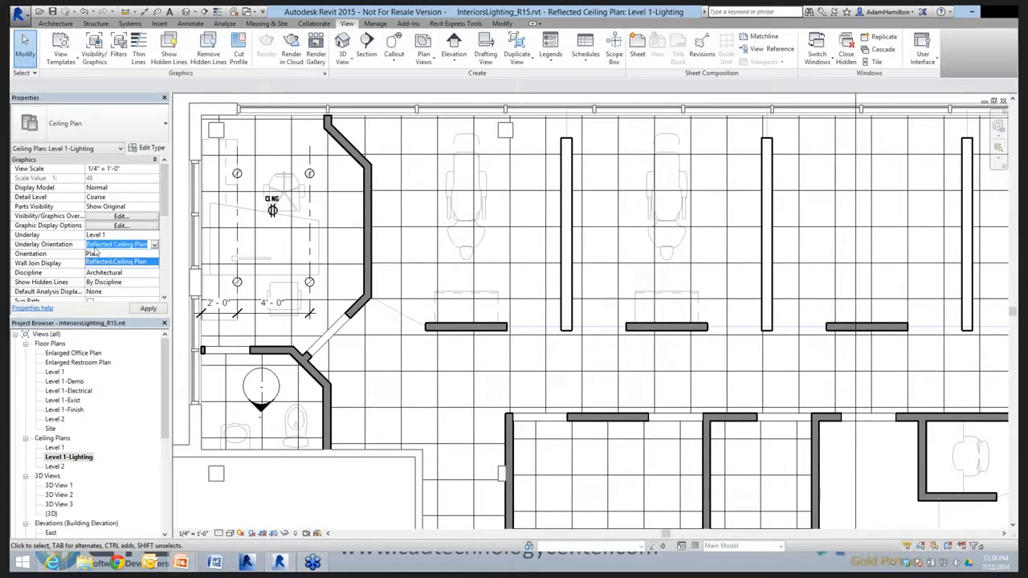
{"action": "left_click", "coordinate": [95, 253]}
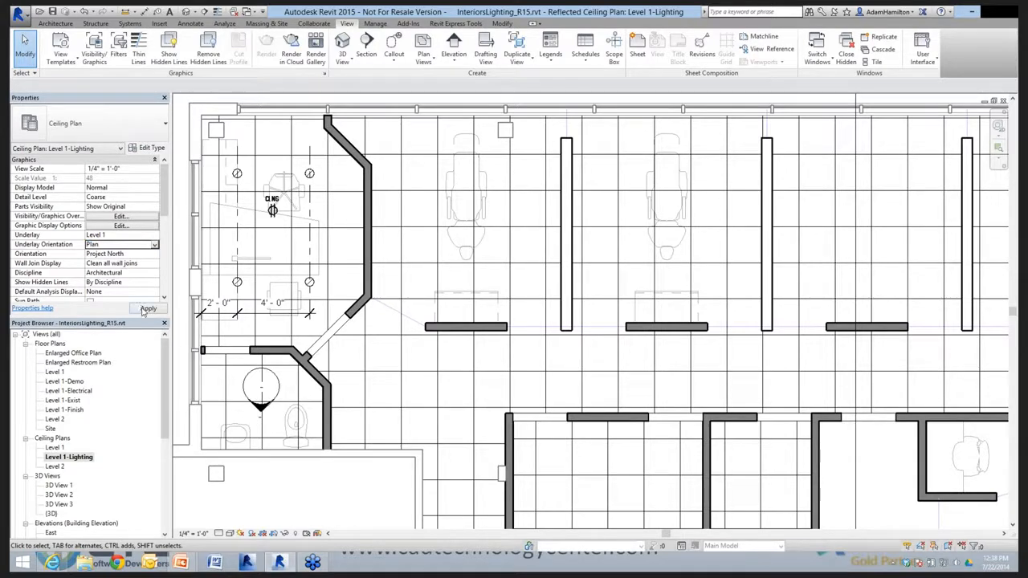
{"action": "left_click", "coordinate": [144, 309]}
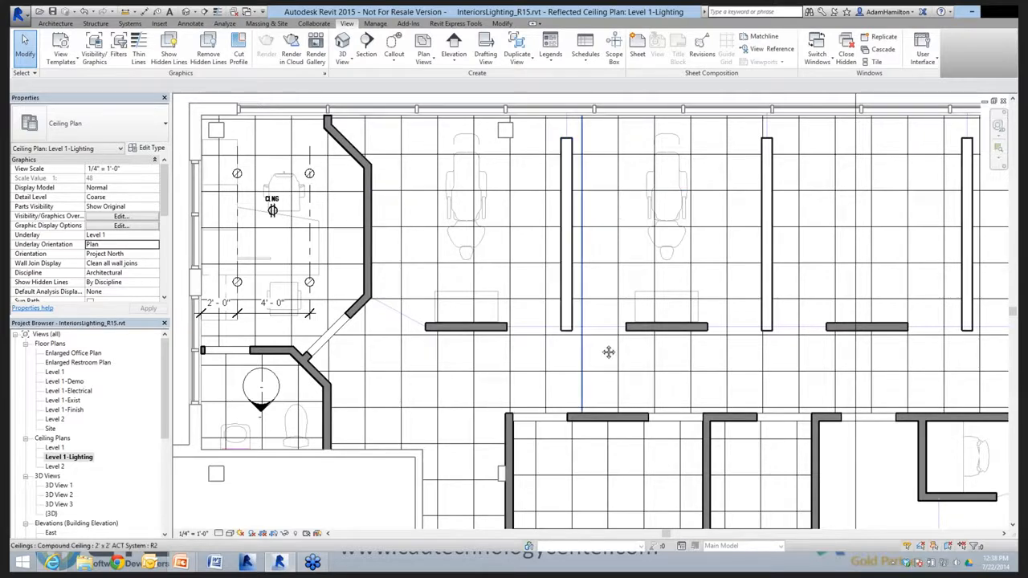
Review the settings of the Interior Ceiling Plan template among the project's view templates, leaving them unchanged.
{"action": "scroll", "coordinate": [609, 352], "scroll_direction": "down", "scroll_amount": 4}
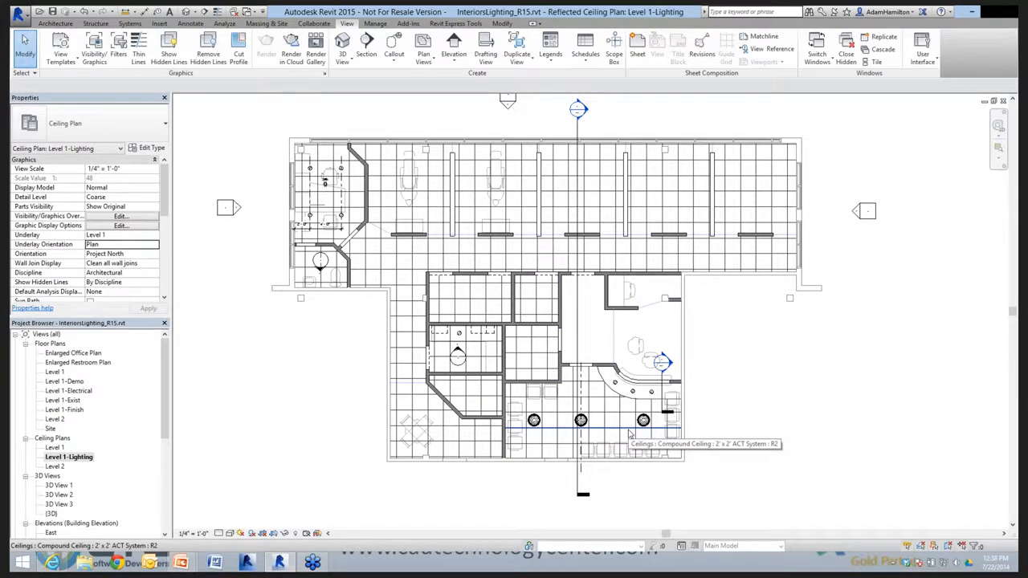
{"action": "left_click", "coordinate": [60, 56]}
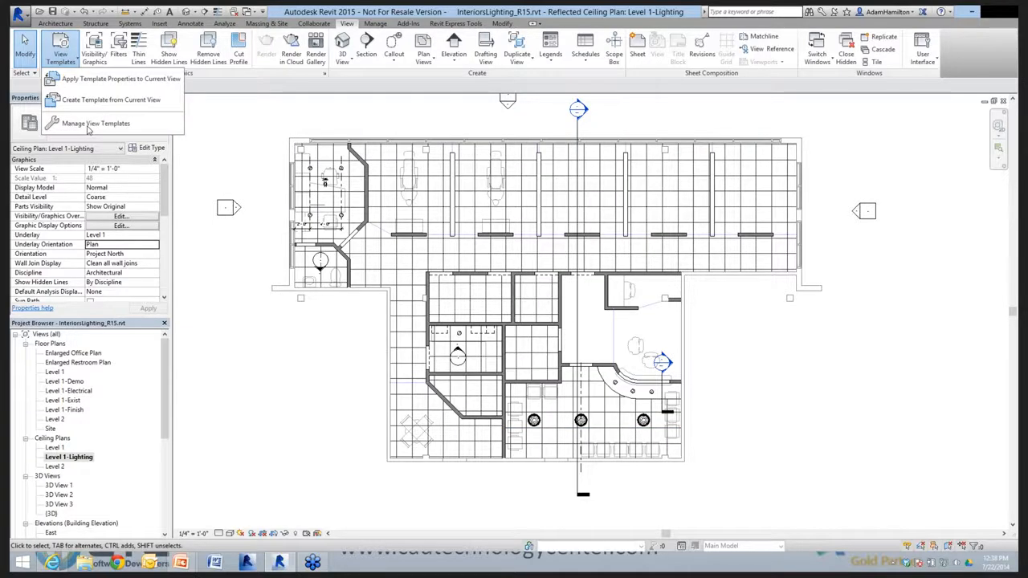
{"action": "left_click", "coordinate": [90, 123]}
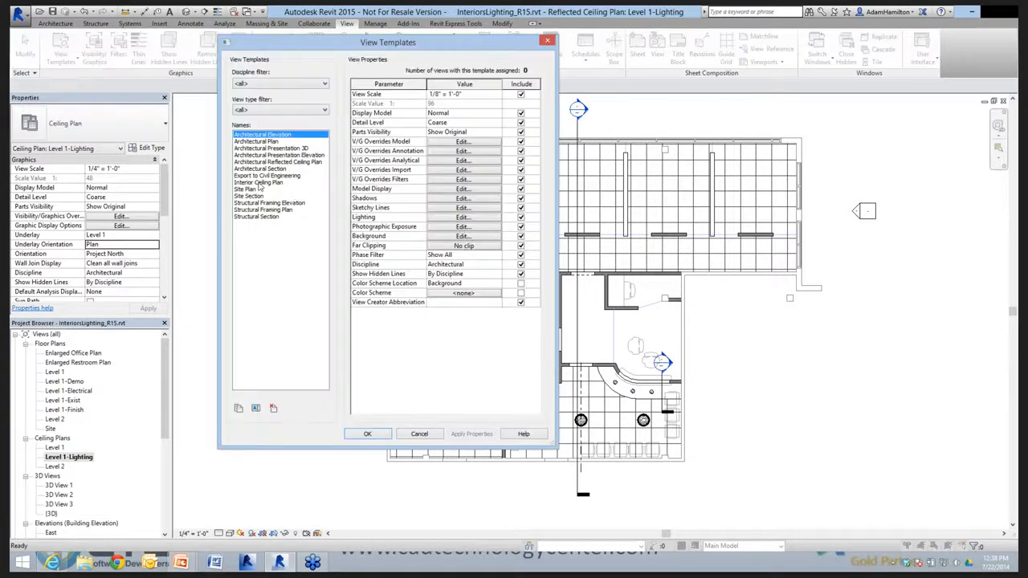
{"action": "left_click", "coordinate": [259, 183]}
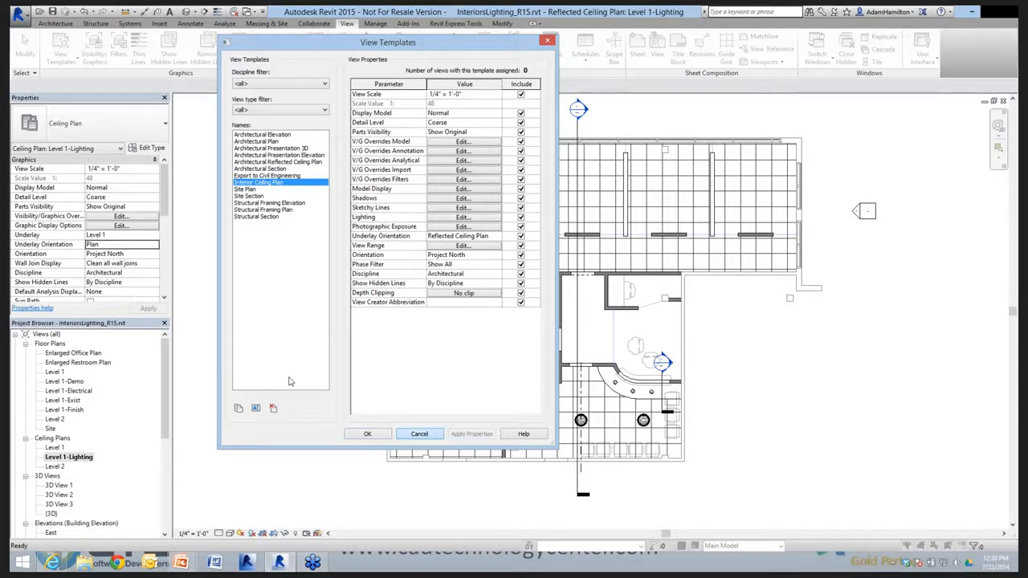
{"action": "key", "text": "Escape"}
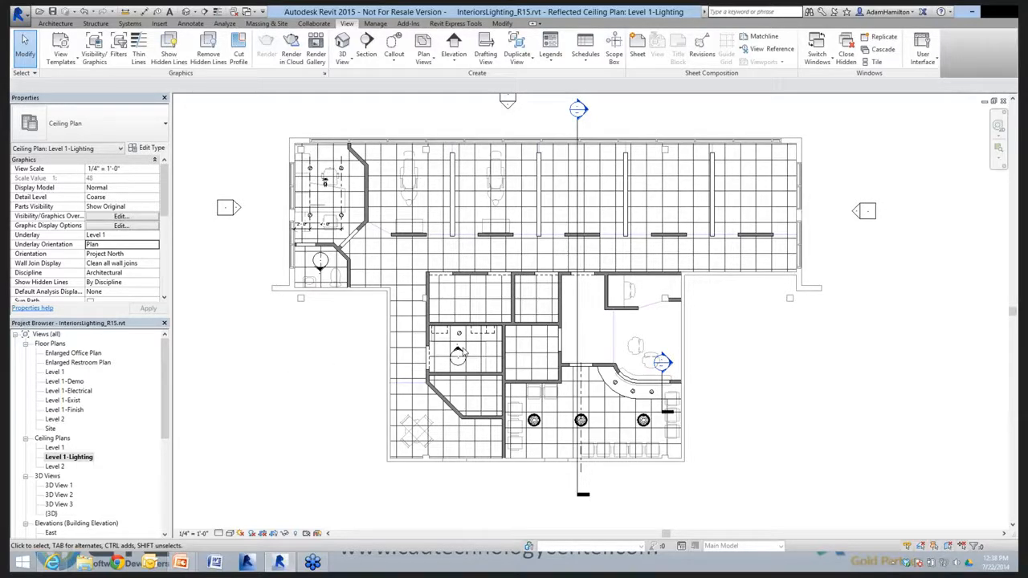
Open the interior elevation view from the elevation marker in the small room with the wall cabinets.
{"action": "scroll", "coordinate": [458, 354], "scroll_direction": "up", "scroll_amount": 4}
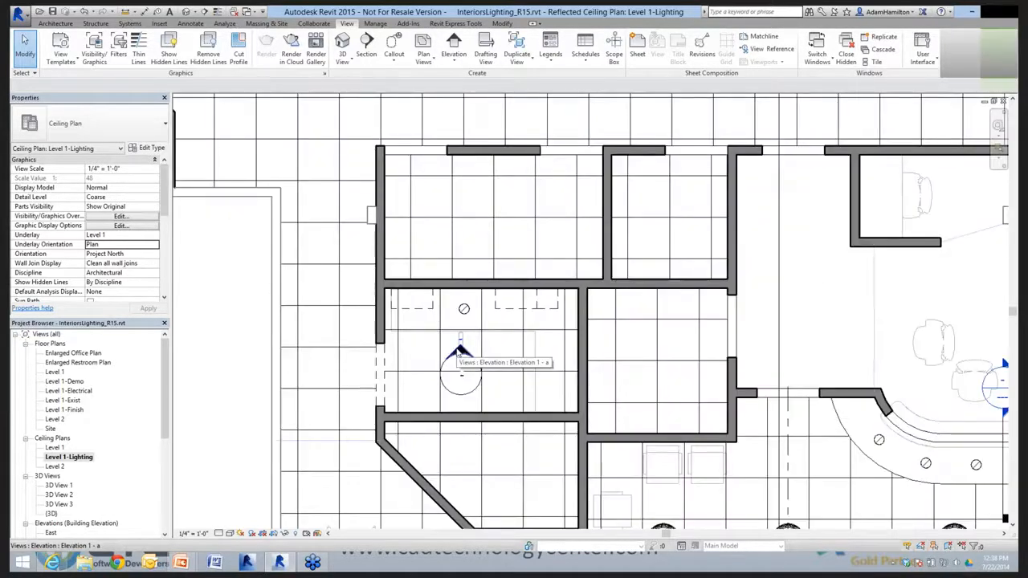
{"action": "left_click", "coordinate": [459, 354]}
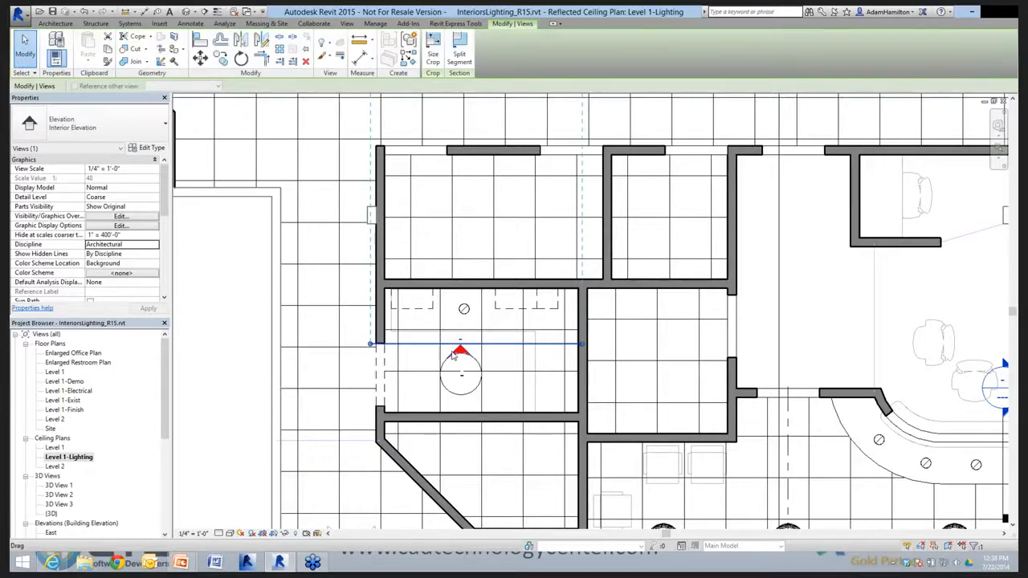
{"action": "left_click", "coordinate": [237, 405]}
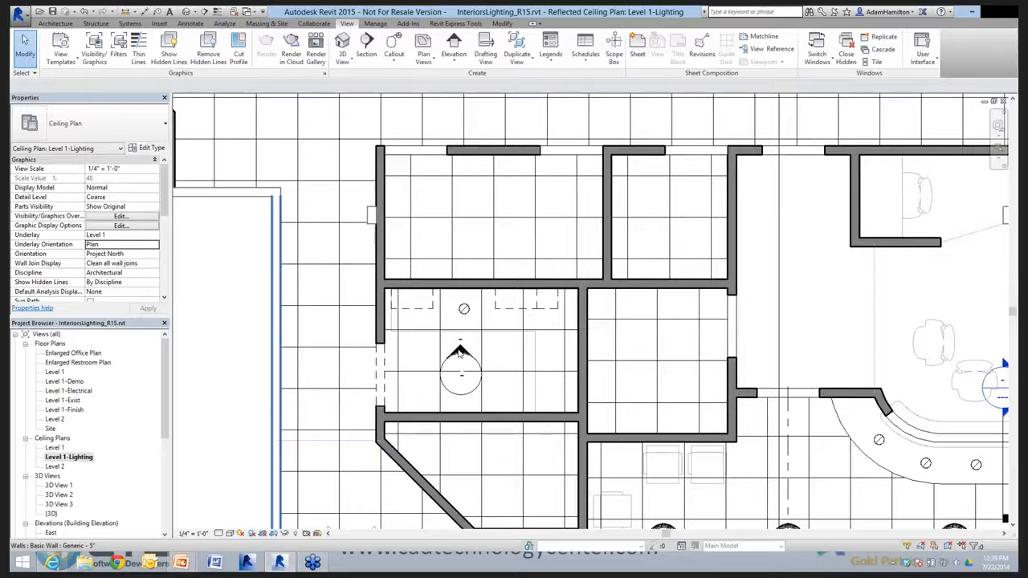
{"action": "double_click", "coordinate": [460, 353]}
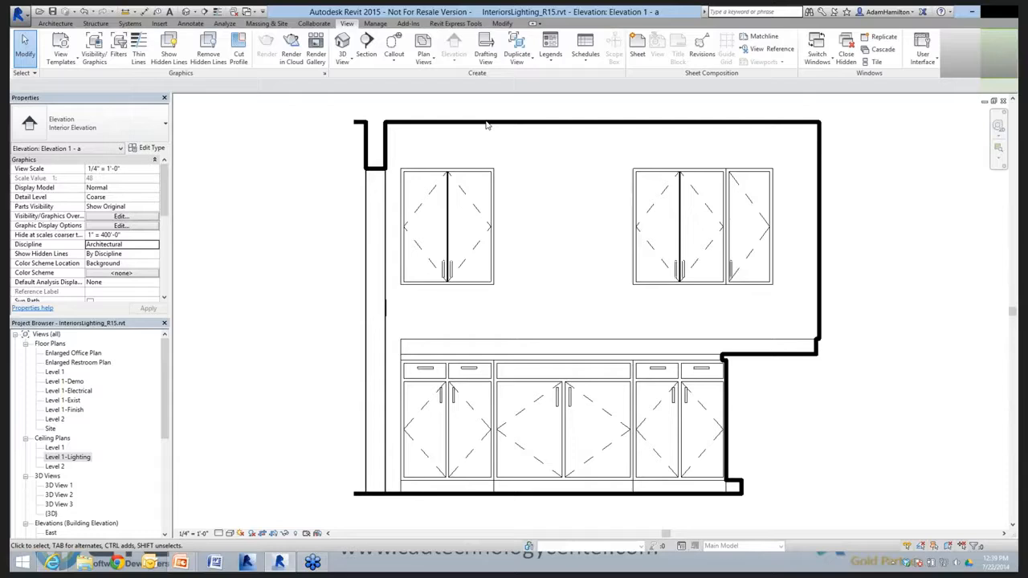
Temporarily hide the masking region that outlines the interior elevation.
{"action": "left_click", "coordinate": [486, 125]}
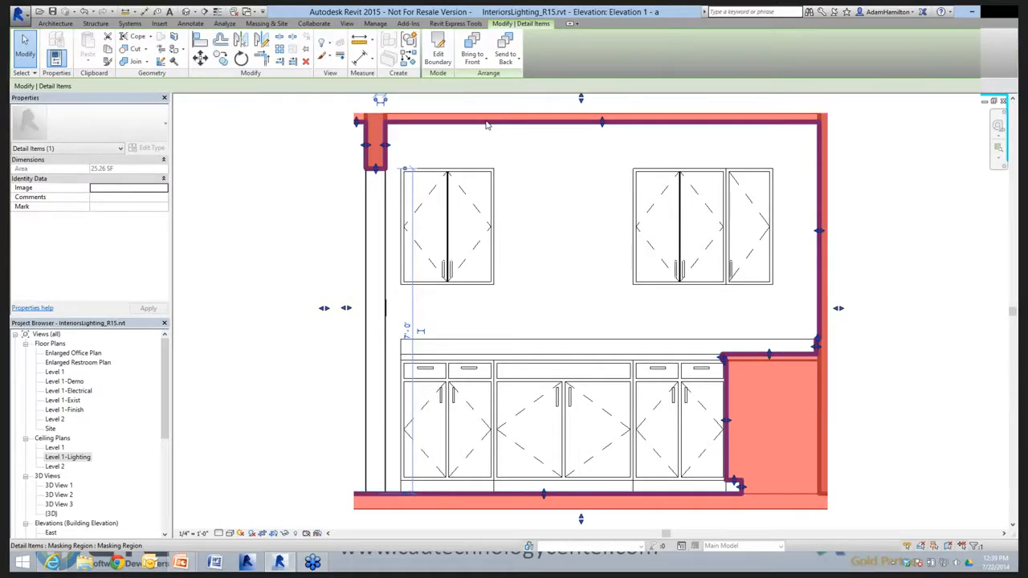
{"action": "key", "text": "h"}
{"action": "key", "text": "h"}
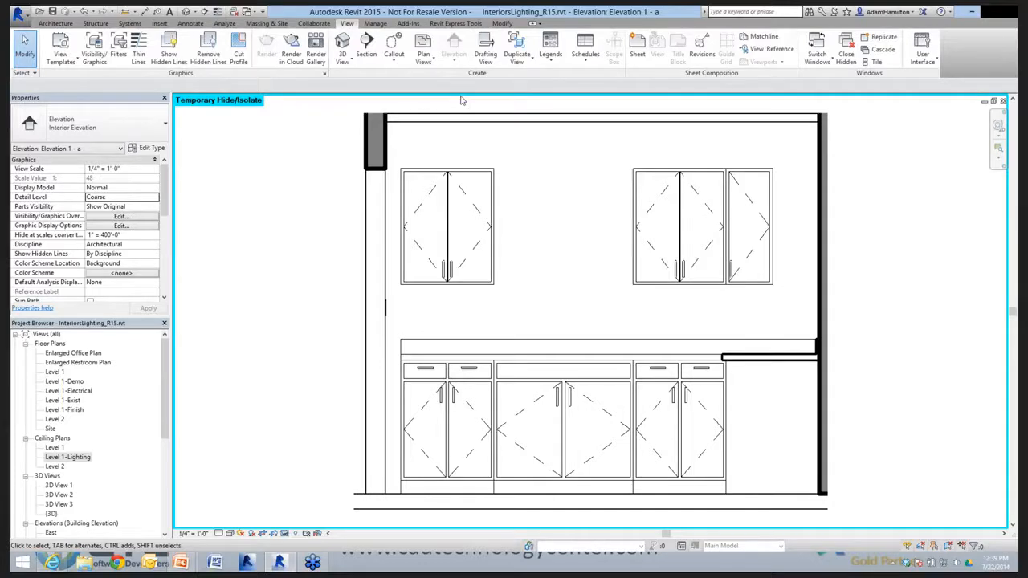
Tighten the elevation's crop region to the ceiling line, the inner face of the right wall and the floor line.
{"action": "left_click", "coordinate": [359, 321]}
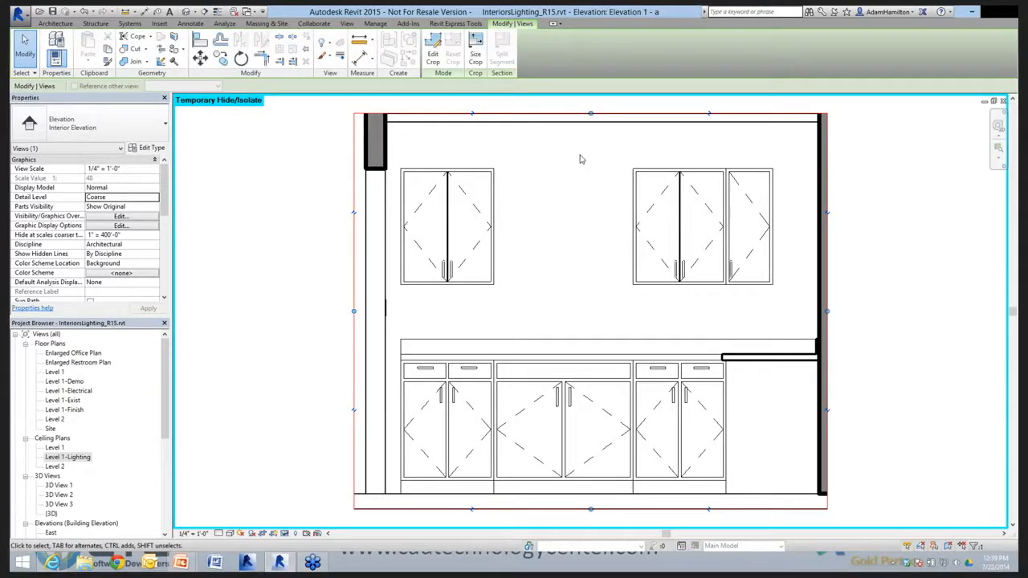
{"action": "left_click_drag", "start_coordinate": [591, 113], "coordinate": [590, 122]}
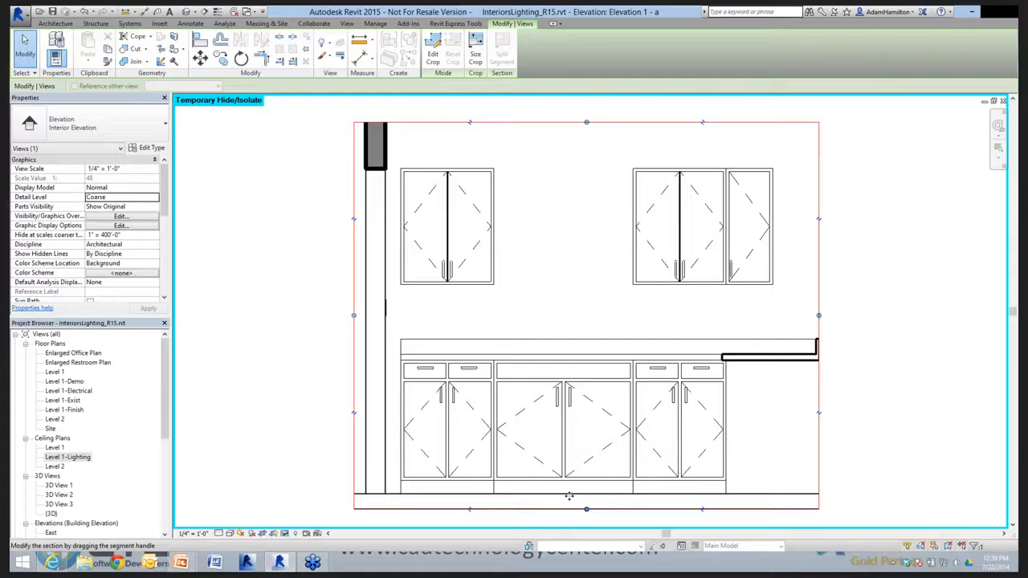
{"action": "left_click_drag", "start_coordinate": [586, 509], "coordinate": [569, 496]}
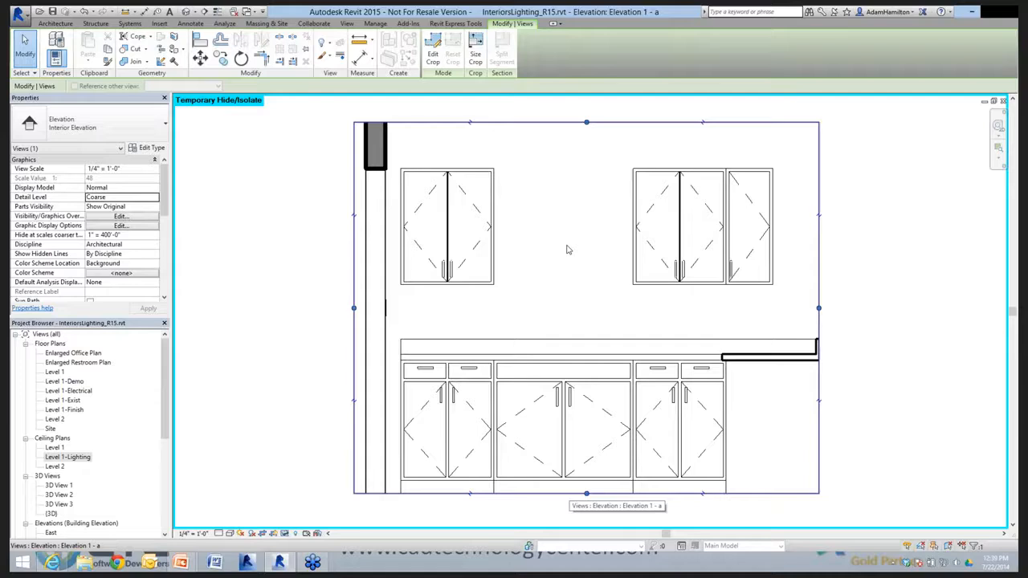
Undo the crop region adjustments and bring back the hidden masking region in the elevation.
{"action": "scroll", "coordinate": [566, 249], "scroll_direction": "down", "scroll_amount": 1}
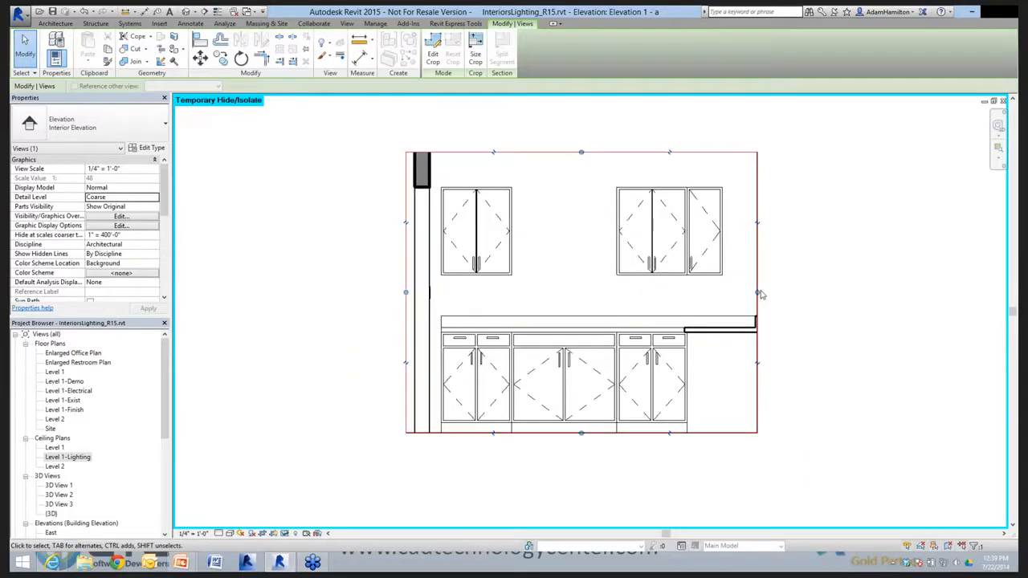
{"action": "key", "text": "ctrl+z"}
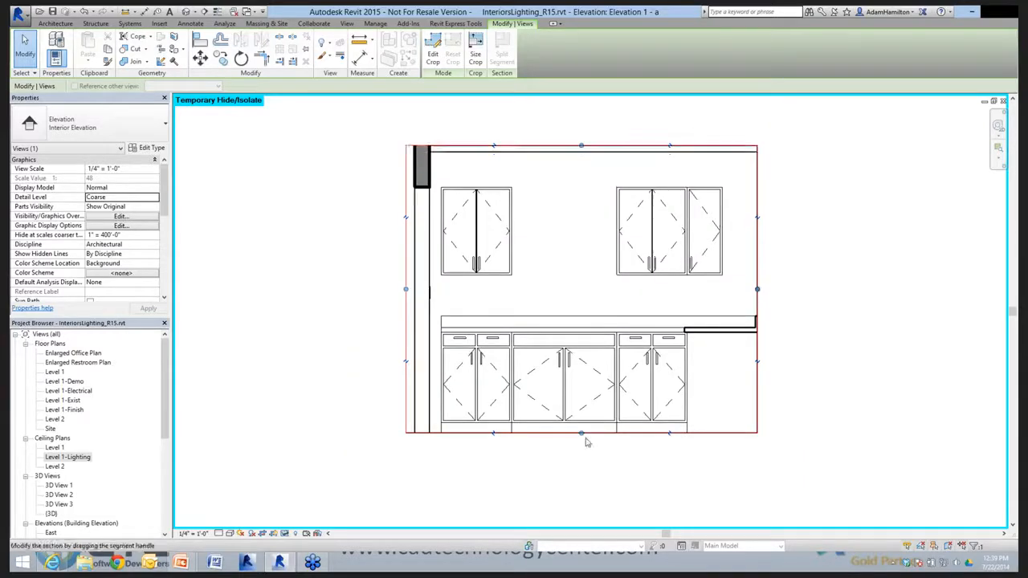
{"action": "key", "text": "ctrl+z"}
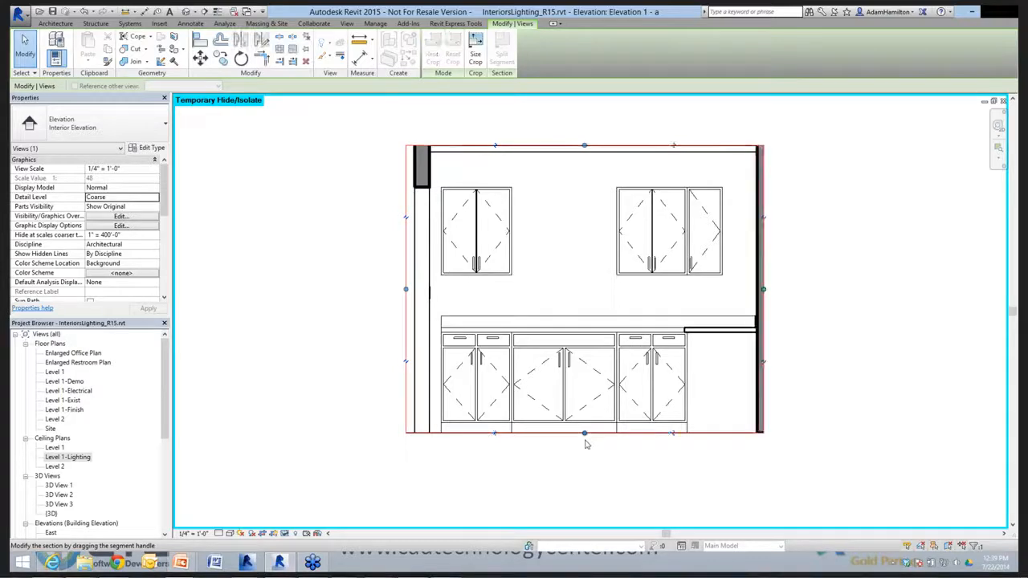
{"action": "key", "text": "ctrl+z"}
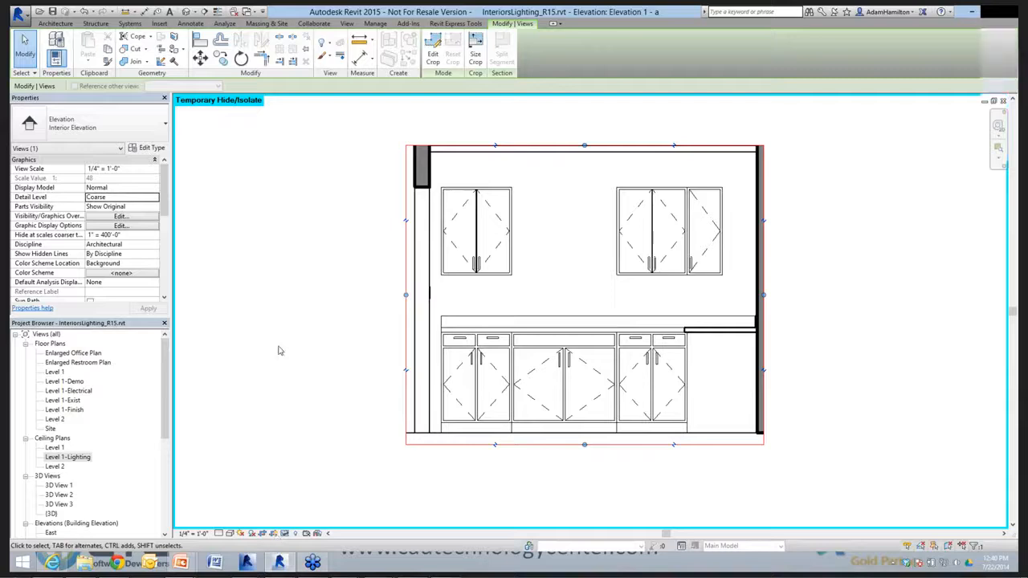
{"action": "key", "text": "ctrl+z"}
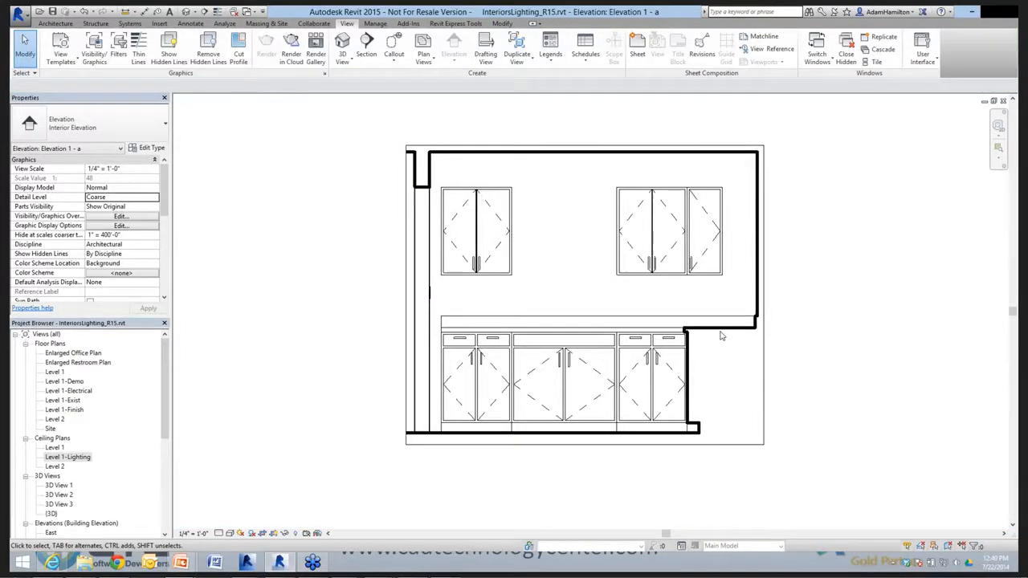
Open the masking region's boundary for editing and delete its outer rectangle, keeping the inner outline around the room and cabinets.
{"action": "left_click", "coordinate": [758, 310]}
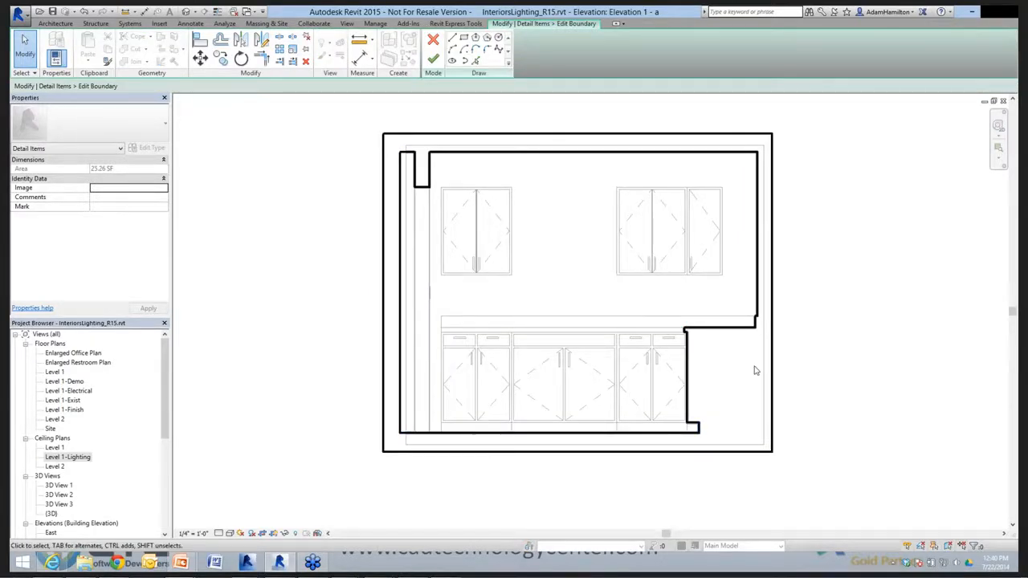
{"action": "scroll", "coordinate": [702, 336], "scroll_direction": "up", "scroll_amount": 2}
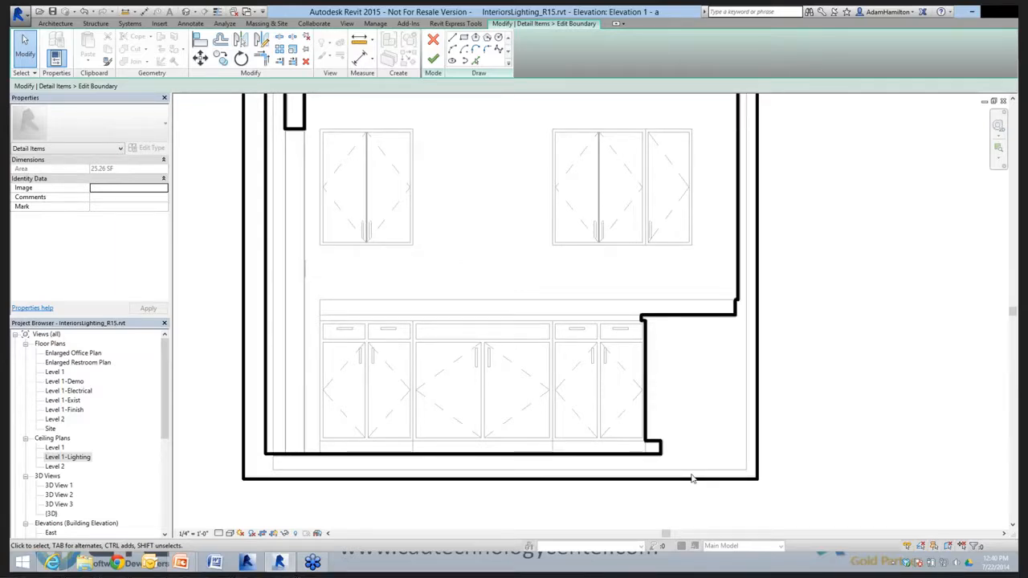
{"action": "middle_click_drag", "start_coordinate": [593, 123], "coordinate": [587, 210]}
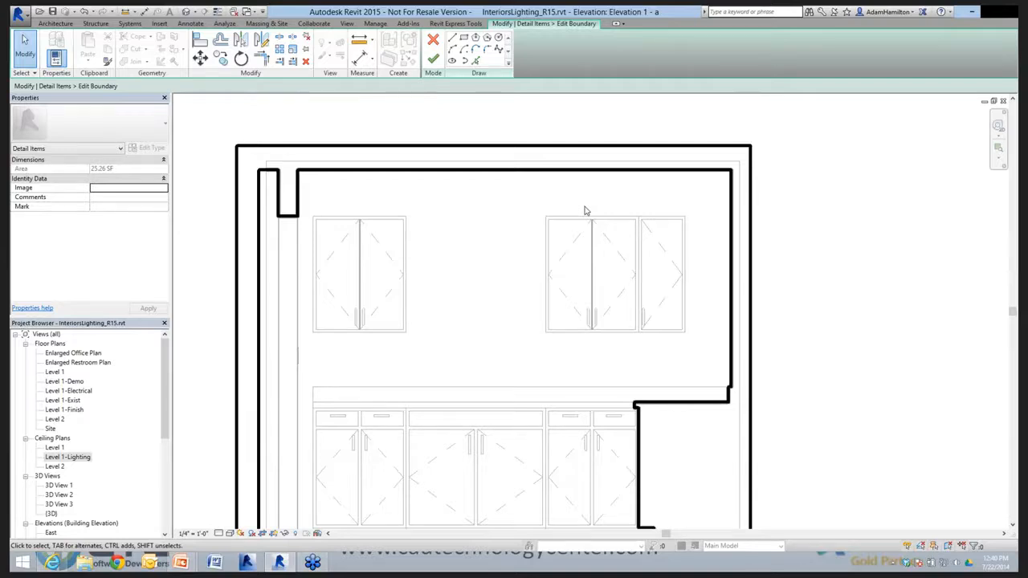
{"action": "middle_click_drag", "start_coordinate": [680, 468], "coordinate": [660, 431]}
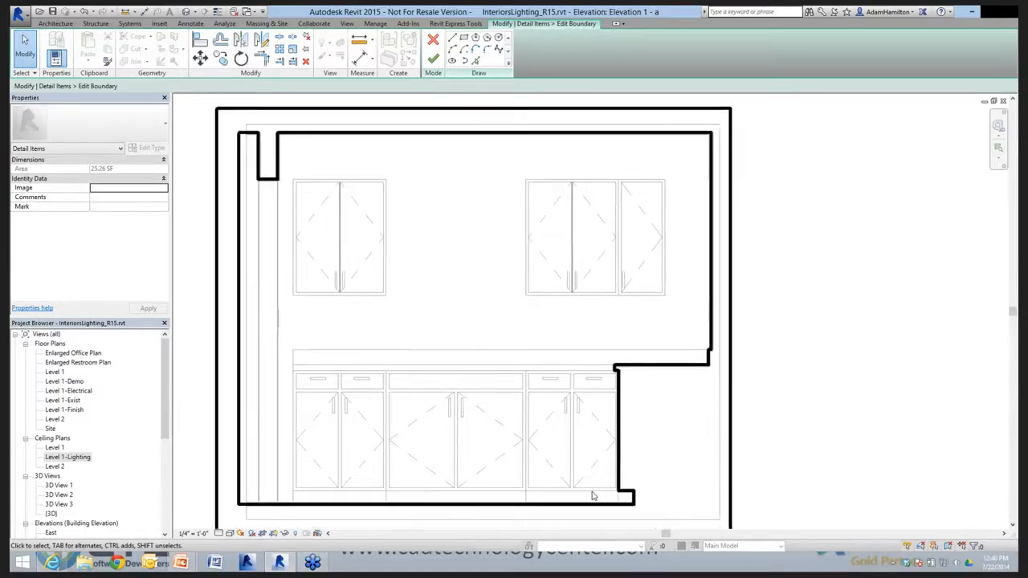
{"action": "scroll", "coordinate": [632, 500], "scroll_direction": "up", "scroll_amount": 2}
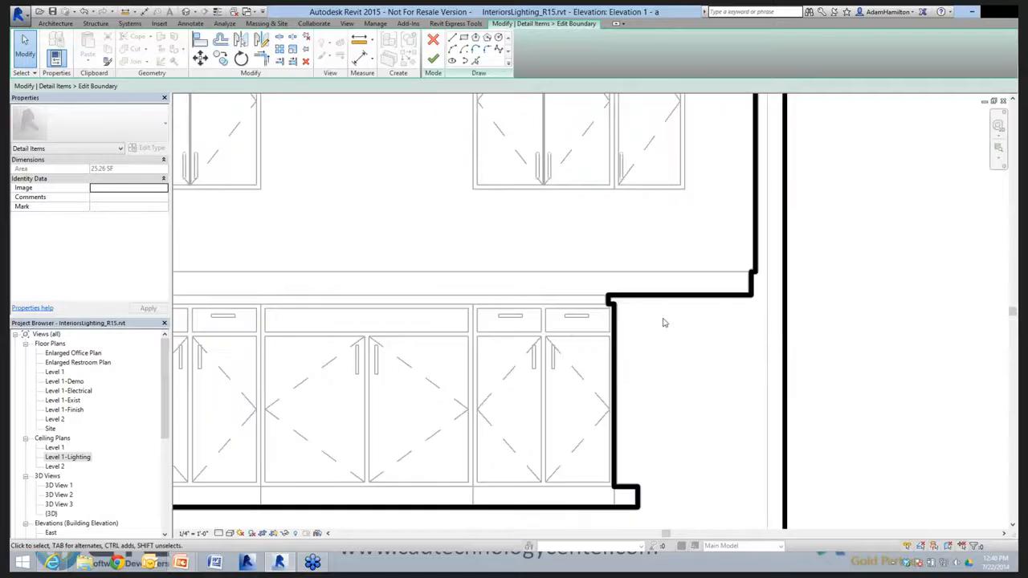
{"action": "scroll", "coordinate": [691, 297], "scroll_direction": "up", "scroll_amount": 4}
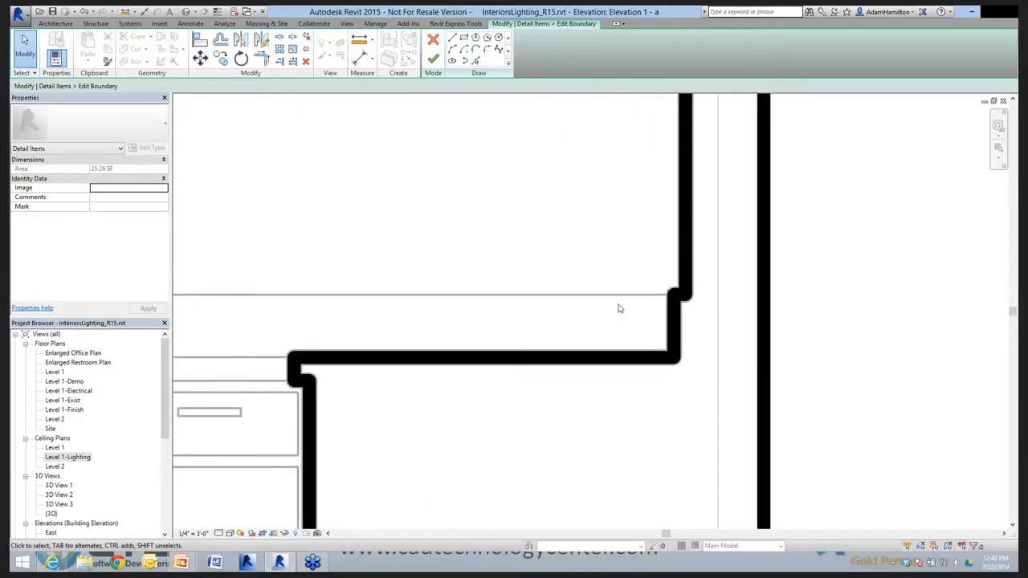
{"action": "scroll", "coordinate": [618, 308], "scroll_direction": "down", "scroll_amount": 6}
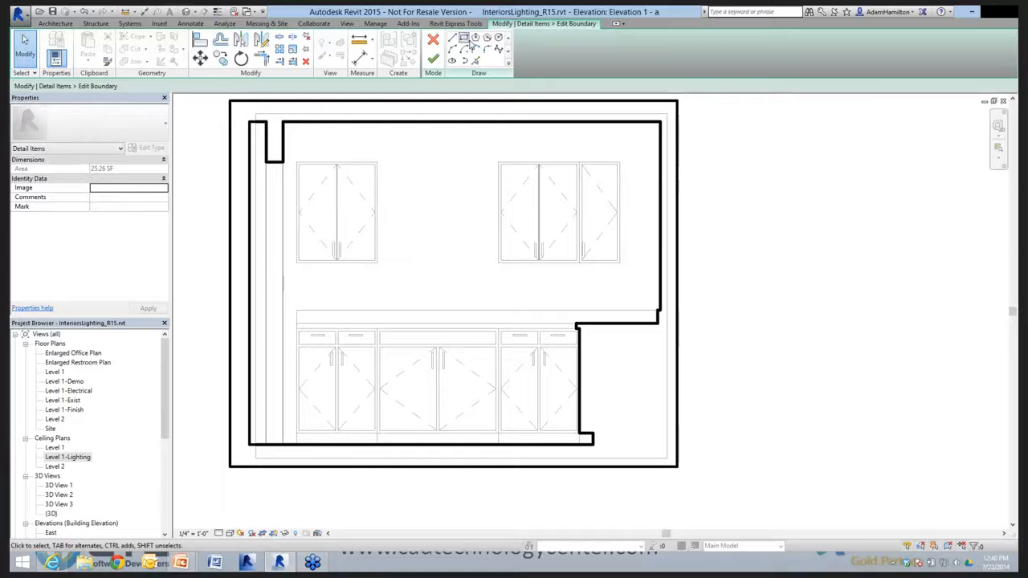
{"action": "key", "text": "Tab"}
{"action": "left_click", "coordinate": [681, 142]}
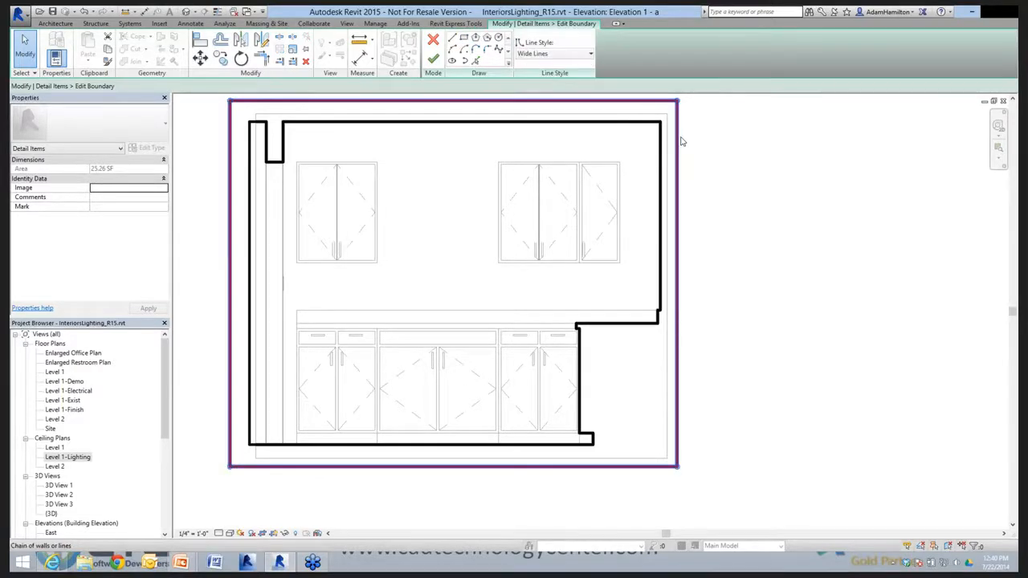
{"action": "key", "text": "Delete"}
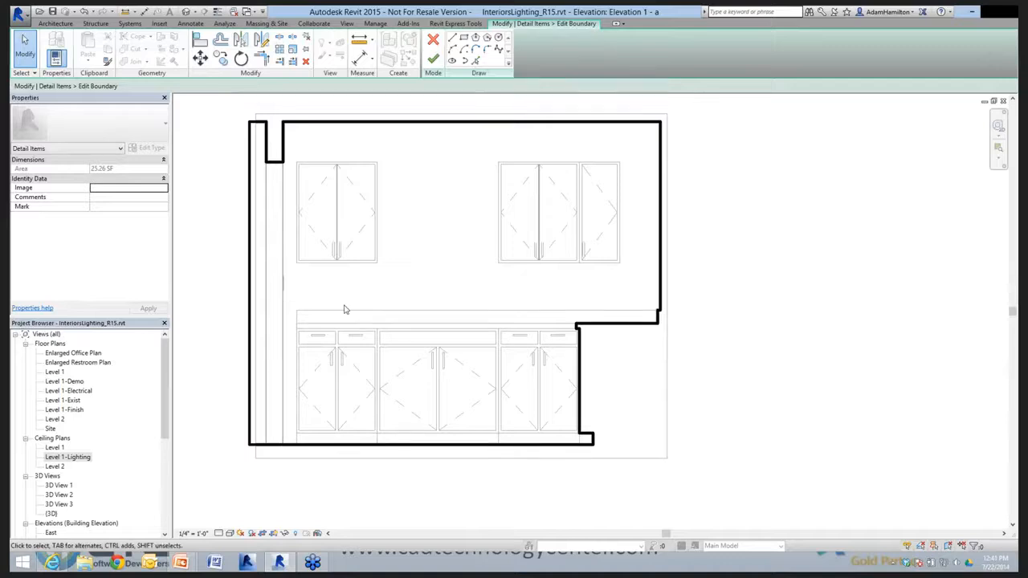
Redraw the masking region's outer rectangle just outside the crop region around the whole elevation, and finish the boundary.
{"action": "scroll", "coordinate": [414, 348], "scroll_direction": "down", "scroll_amount": 2}
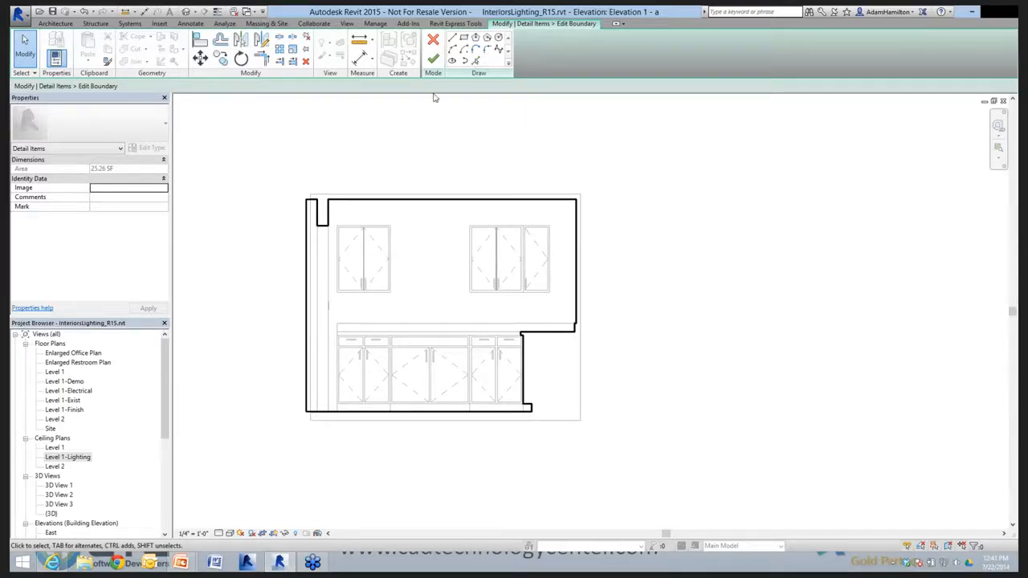
{"action": "left_click", "coordinate": [464, 37]}
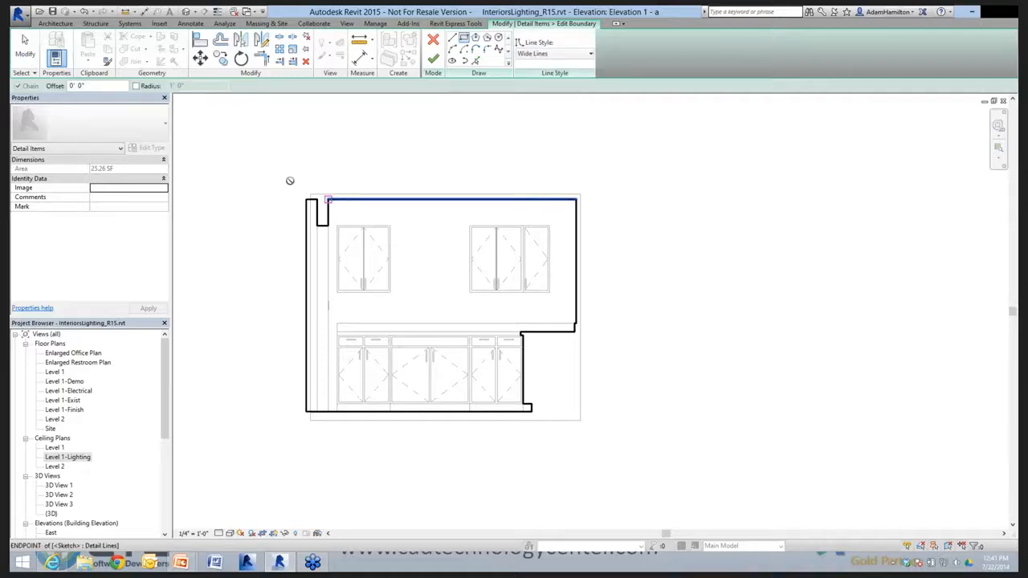
{"action": "left_click", "coordinate": [290, 180]}
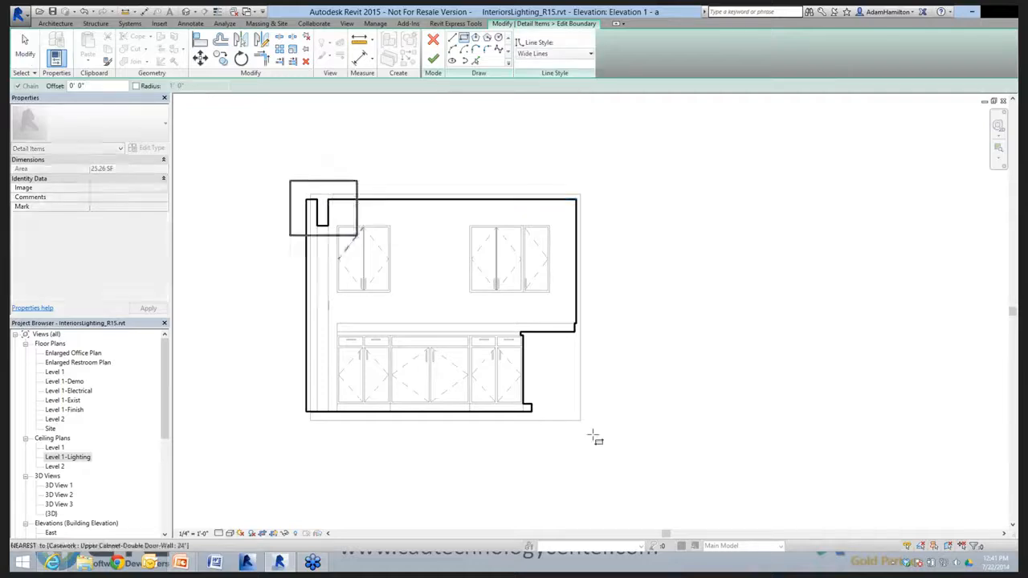
{"action": "left_click", "coordinate": [584, 377]}
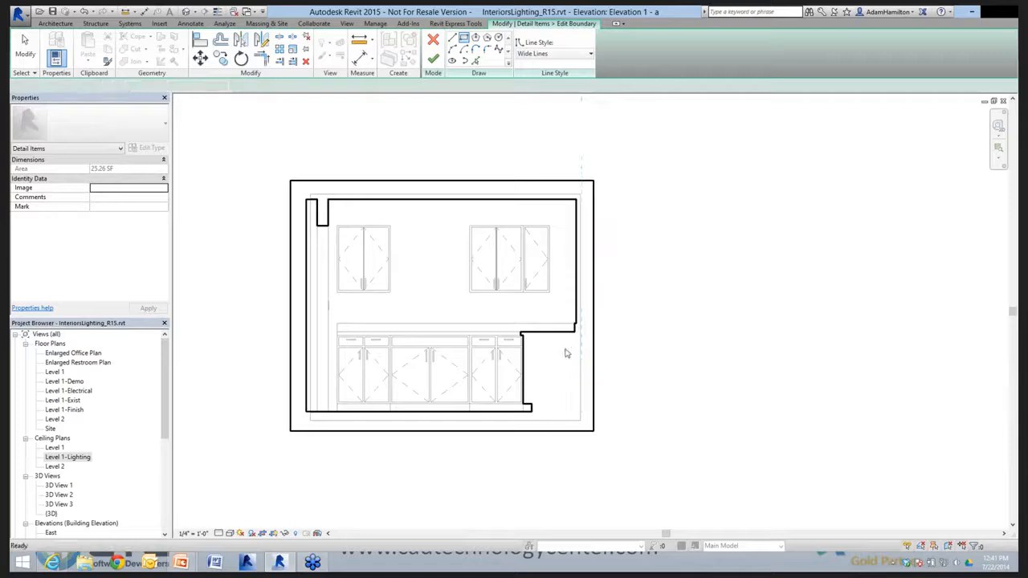
{"action": "key", "text": "Escape"}
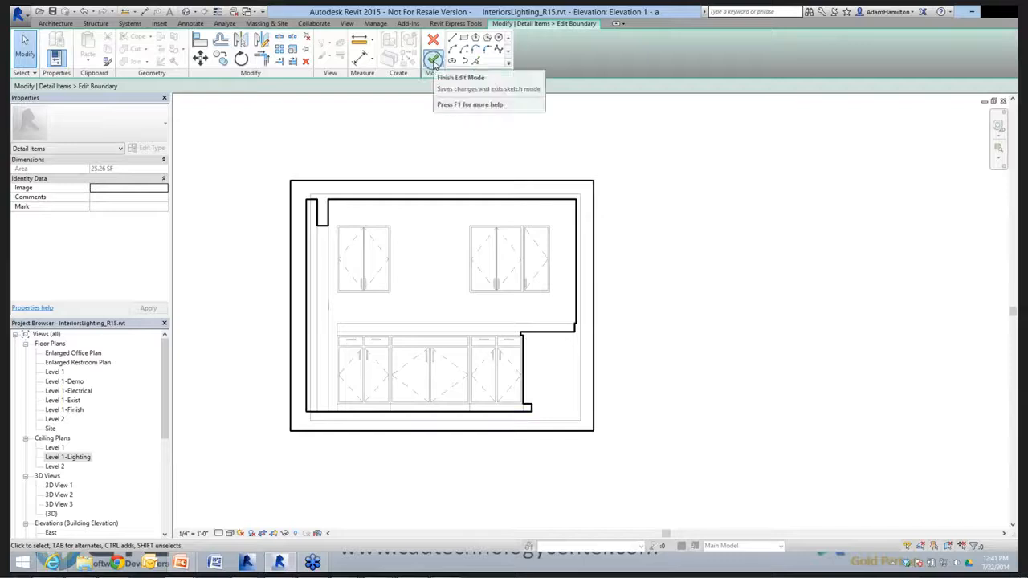
{"action": "left_click", "coordinate": [433, 60]}
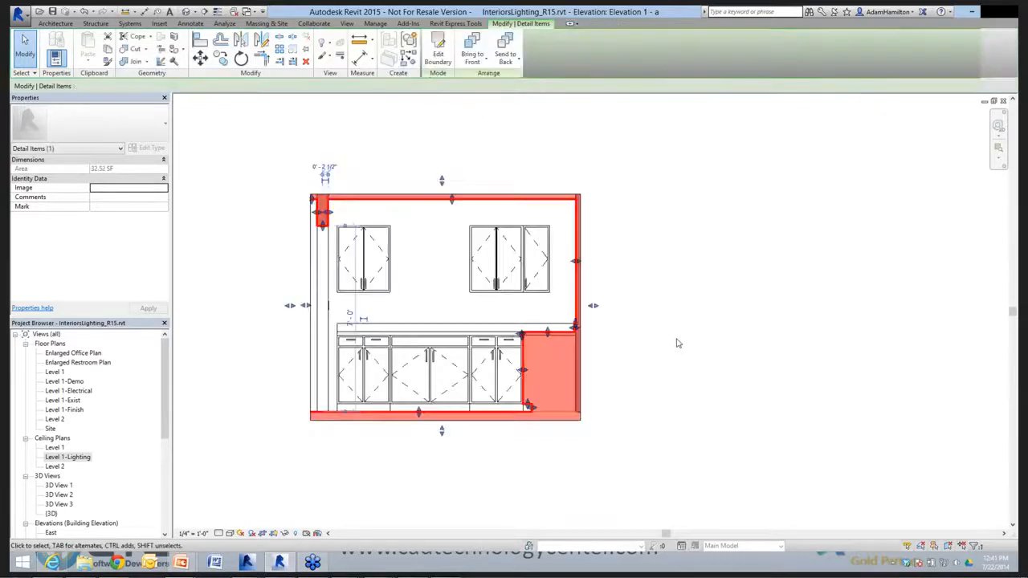
{"action": "left_click", "coordinate": [281, 404]}
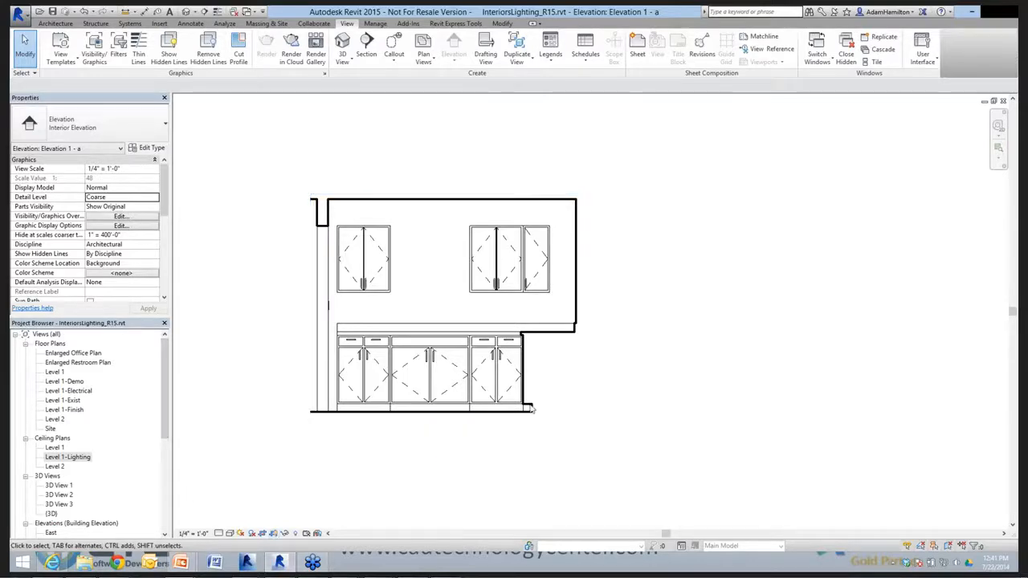
Draw a horizontal detail line in the Thin Lines style near the floor, from the wall opening's outer edge to the first base cabinet.
{"action": "key", "text": "z"}
{"action": "key", "text": "f"}
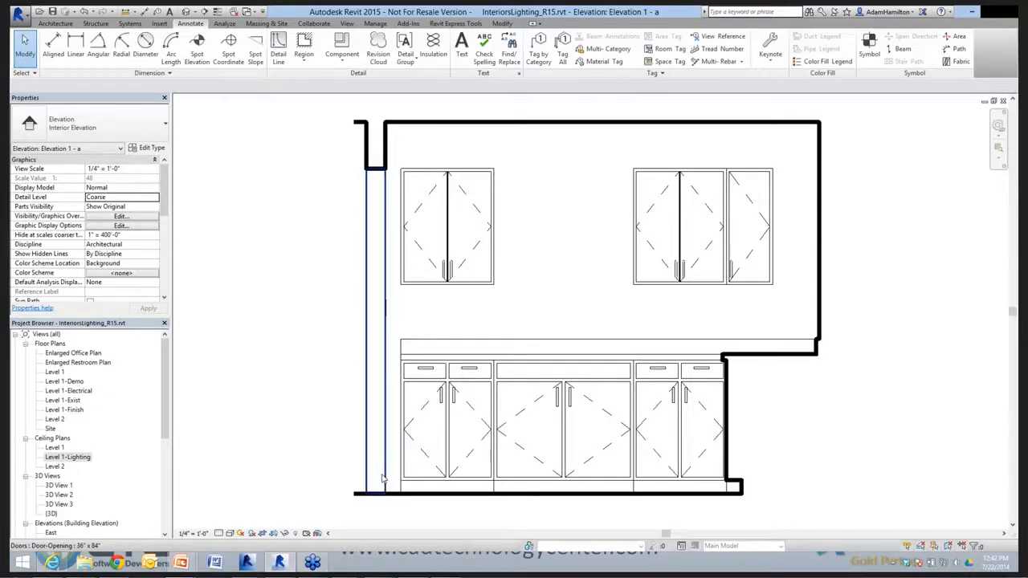
{"action": "left_click", "coordinate": [276, 53]}
{"action": "left_click", "coordinate": [532, 53]}
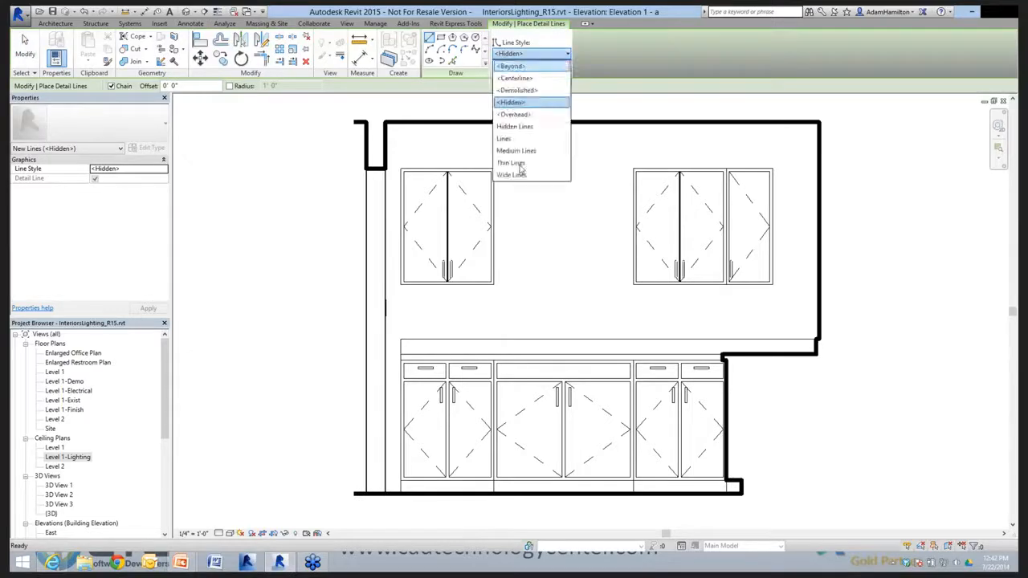
{"action": "left_click", "coordinate": [518, 163]}
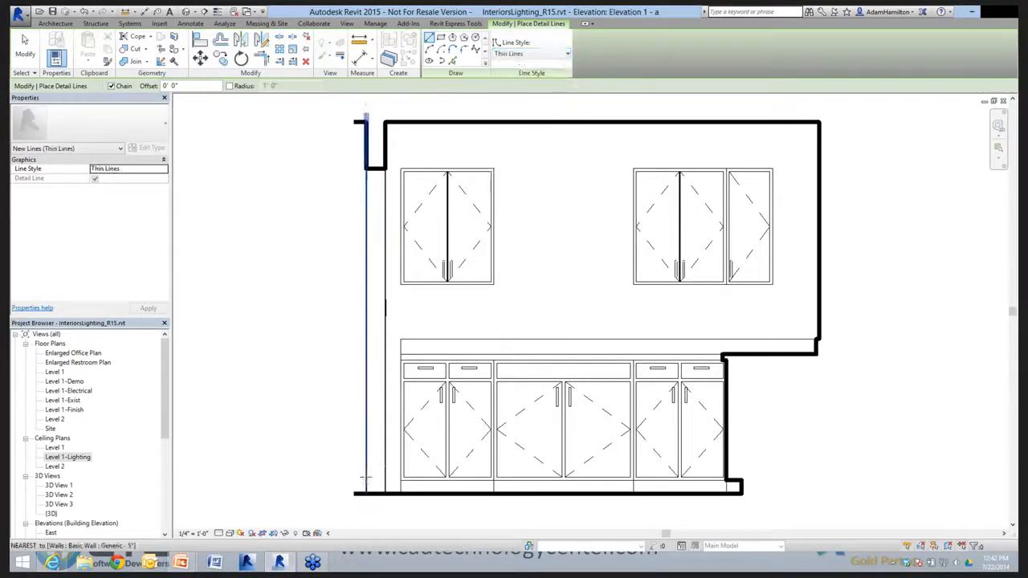
{"action": "left_click", "coordinate": [366, 480]}
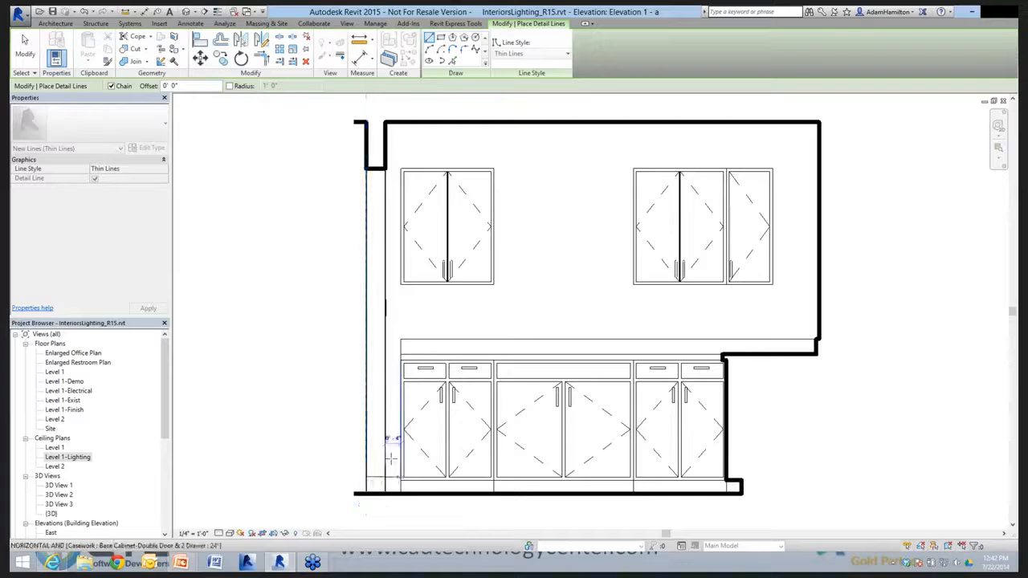
{"action": "key", "text": "Escape"}
{"action": "key", "text": "Escape"}
Align the new base line beside the first base cabinet with the top of the cabinet's toe kick.
{"action": "key", "text": "l"}
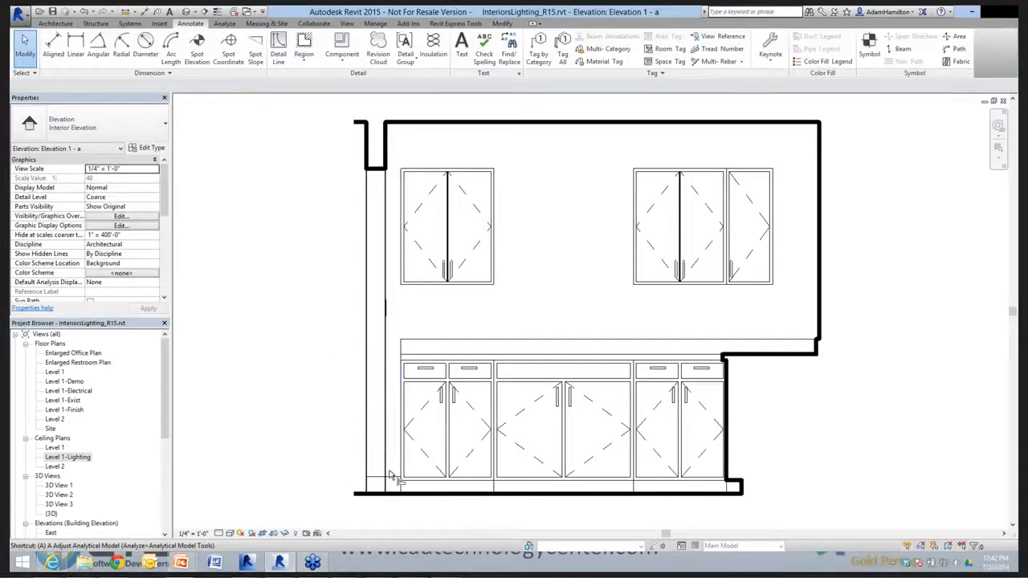
{"action": "scroll", "coordinate": [409, 486], "scroll_direction": "up", "scroll_amount": 3}
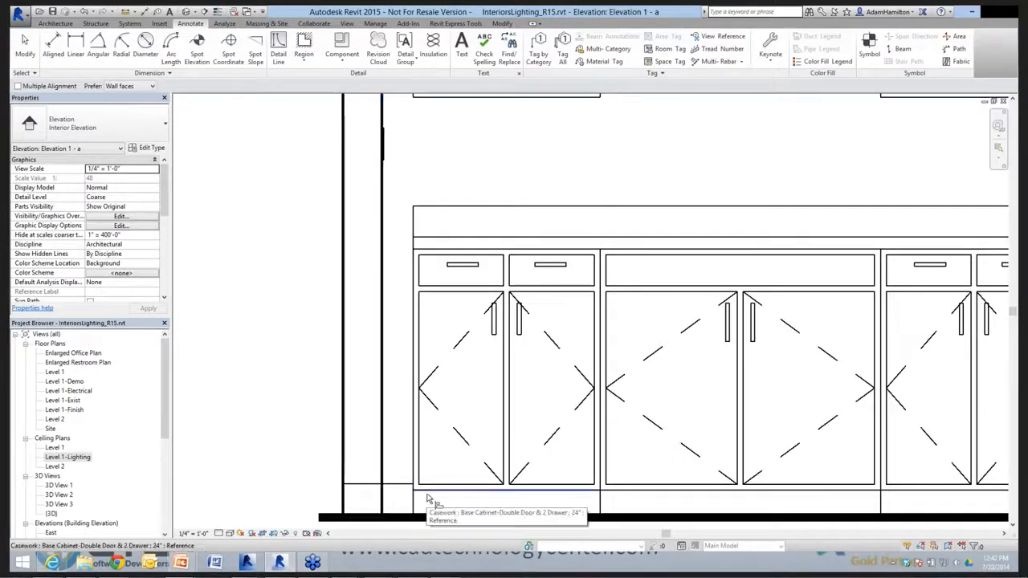
{"action": "left_click", "coordinate": [427, 492]}
{"action": "left_click", "coordinate": [382, 481]}
{"action": "key", "text": "Escape"}
{"action": "key", "text": "Escape"}
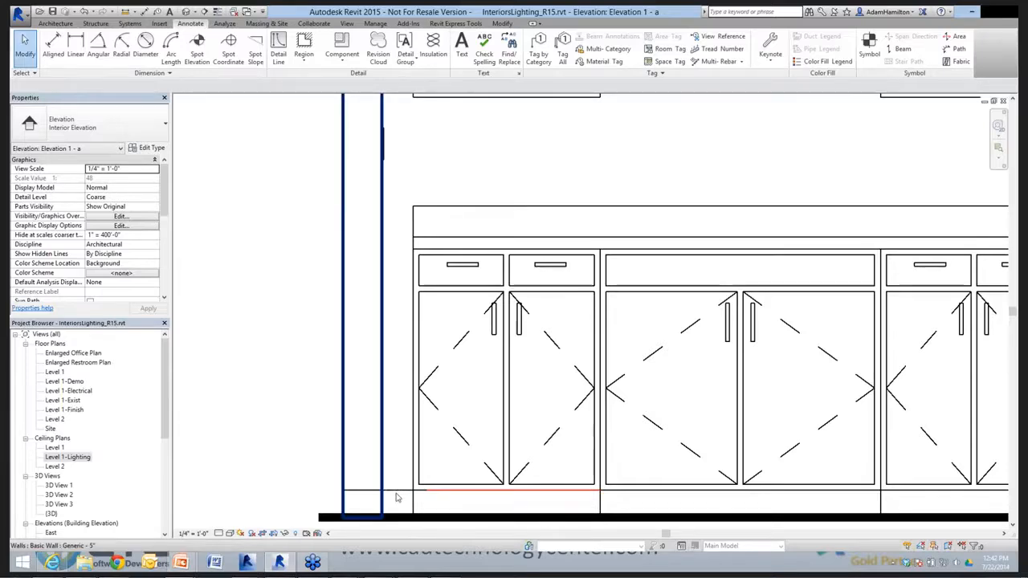
{"action": "scroll", "coordinate": [395, 493], "scroll_direction": "down", "scroll_amount": 3}
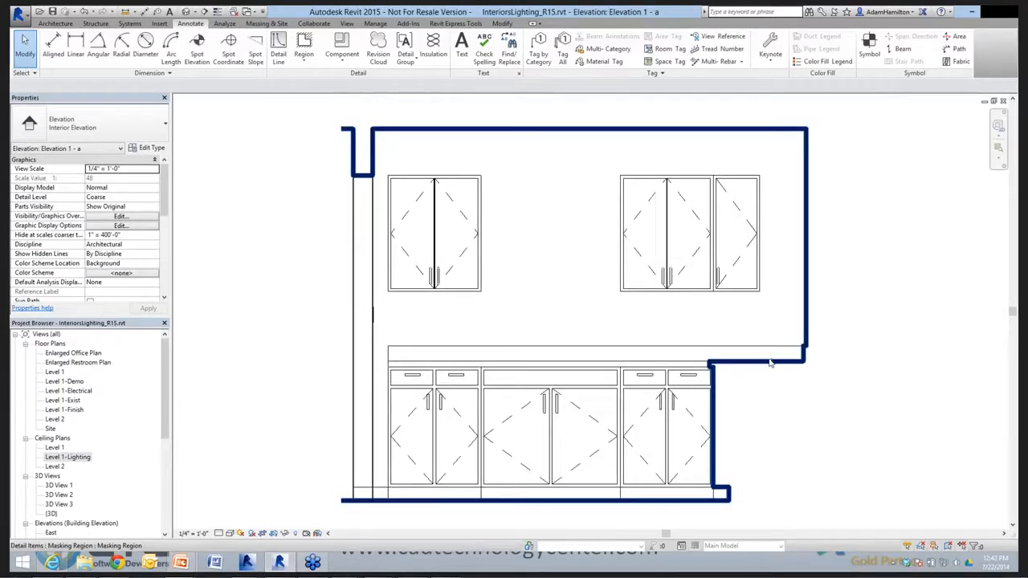
{"action": "left_click", "coordinate": [303, 55]}
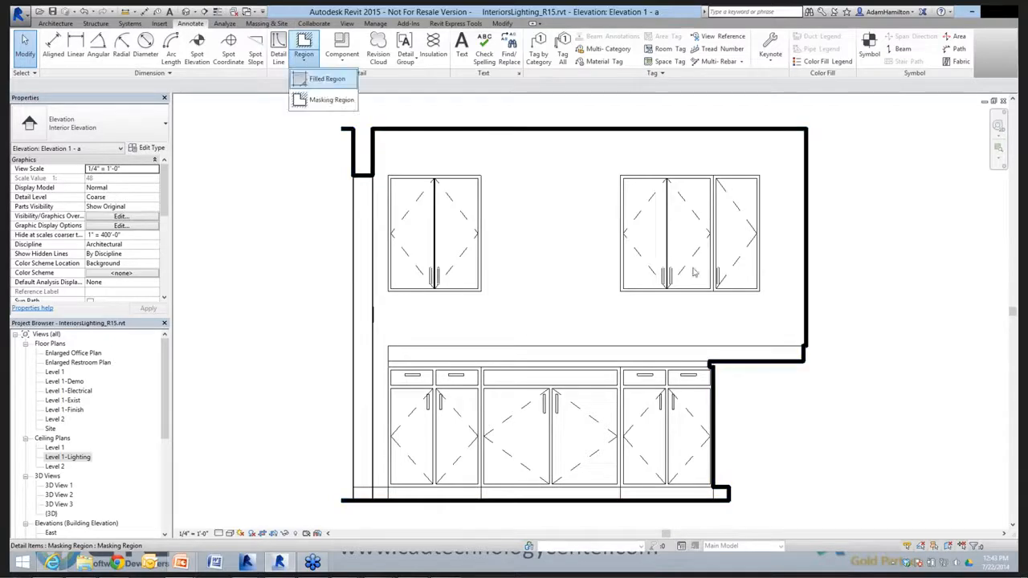
{"action": "left_click", "coordinate": [320, 301]}
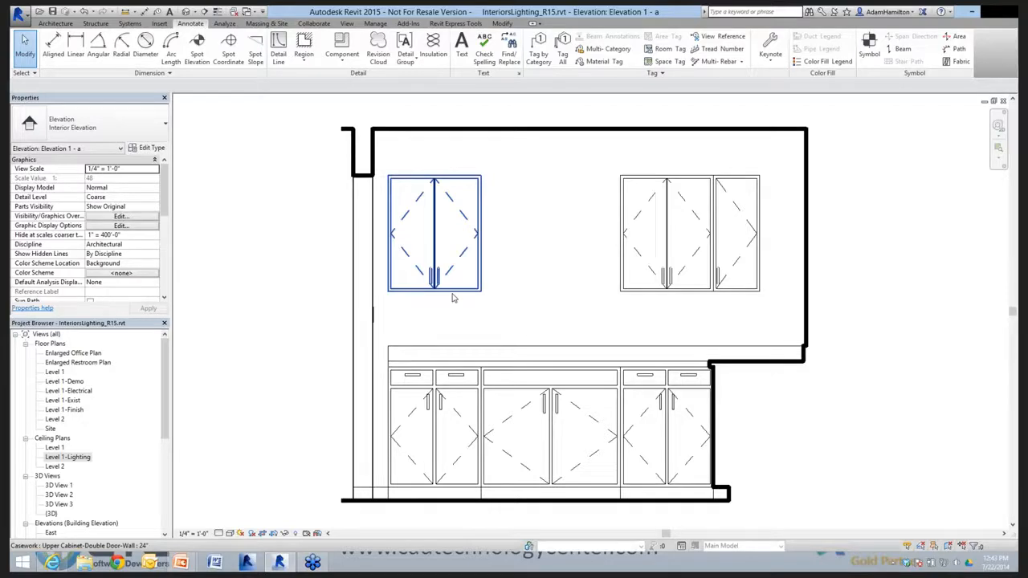
Draw Thin Lines detail lines with a 1/2" offset around the inside of the left door of the upper cabinet nearest the opening.
{"action": "left_click", "coordinate": [278, 50]}
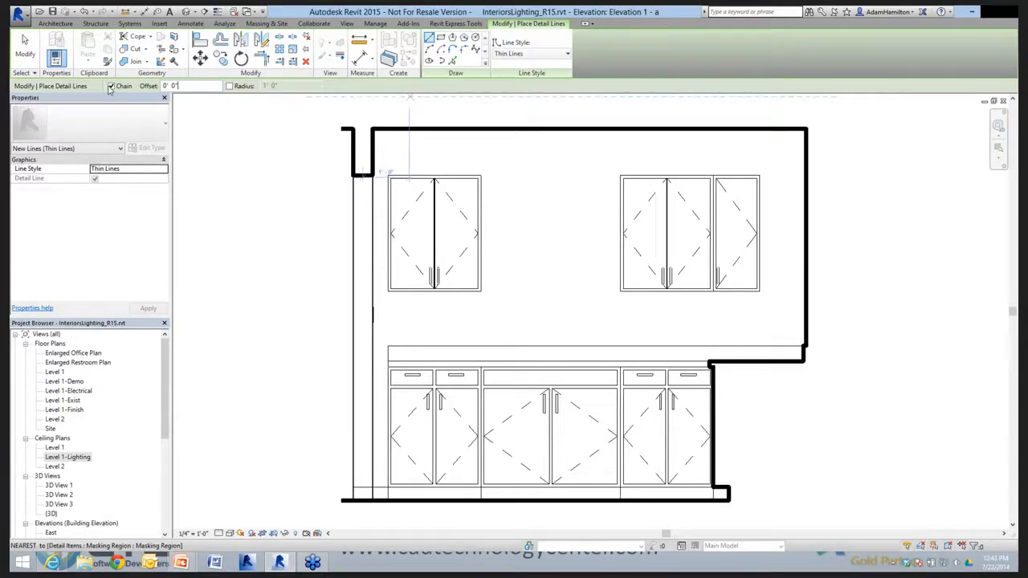
{"action": "type", "text": "5"}
{"action": "left_click", "coordinate": [390, 188]}
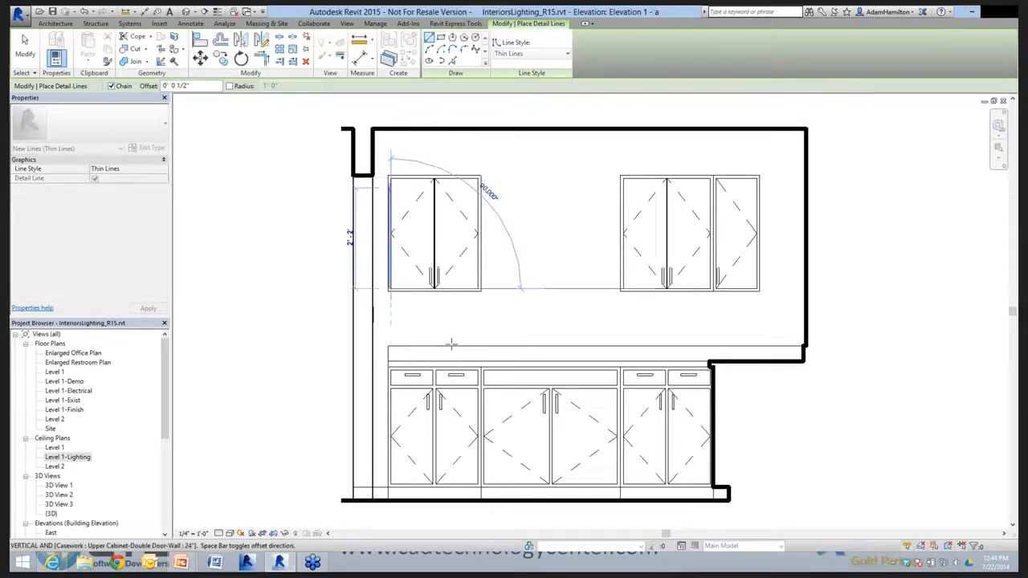
{"action": "scroll", "coordinate": [452, 344], "scroll_direction": "up", "scroll_amount": 3}
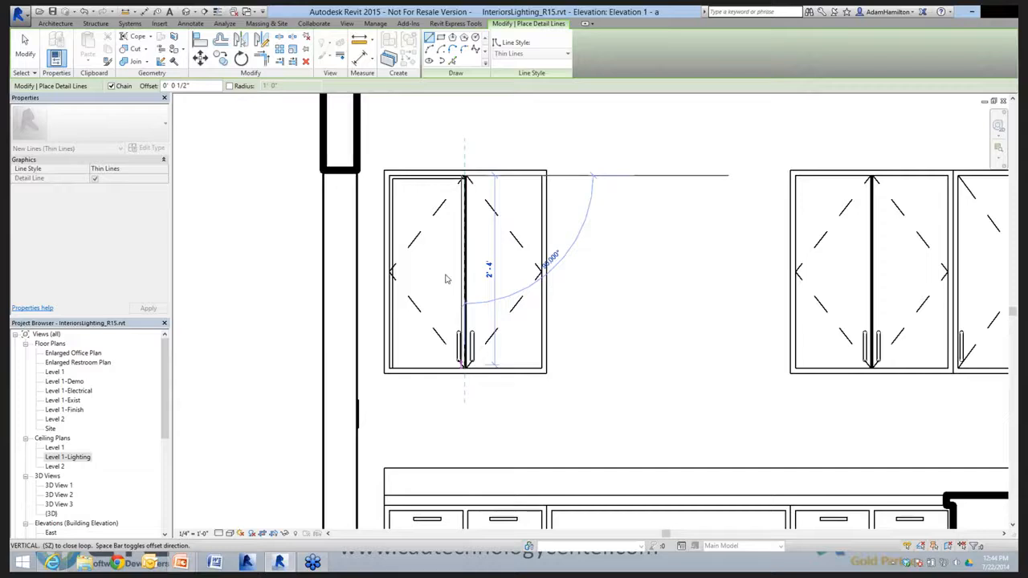
{"action": "key", "text": "Escape"}
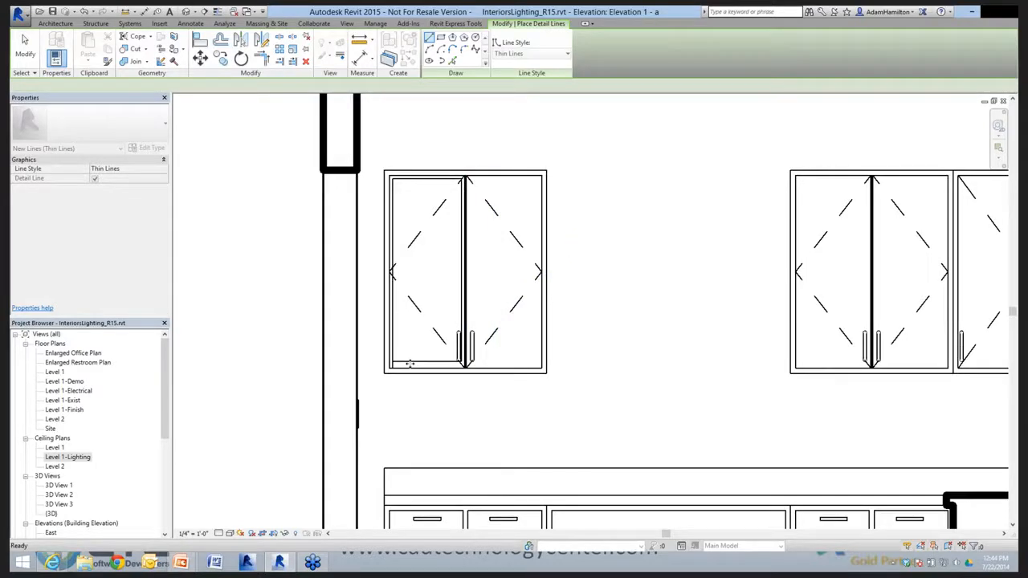
Nudge the bottom detail line inside the upper cabinet's left door down, closer to the door's lower edge.
{"action": "left_click", "coordinate": [410, 363]}
{"action": "scroll", "coordinate": [410, 363], "scroll_direction": "up", "scroll_amount": 2}
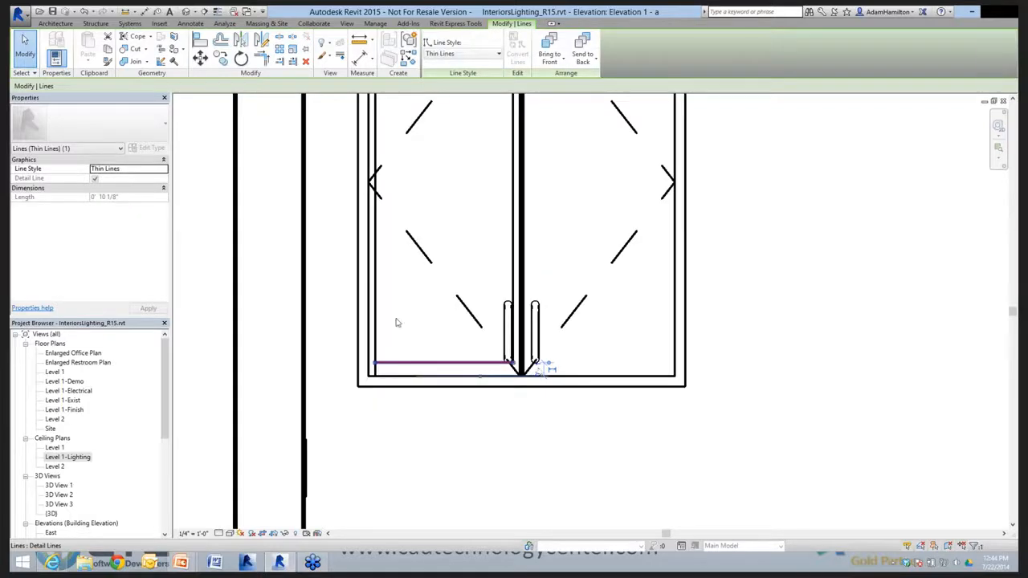
{"action": "key", "text": "Down"}
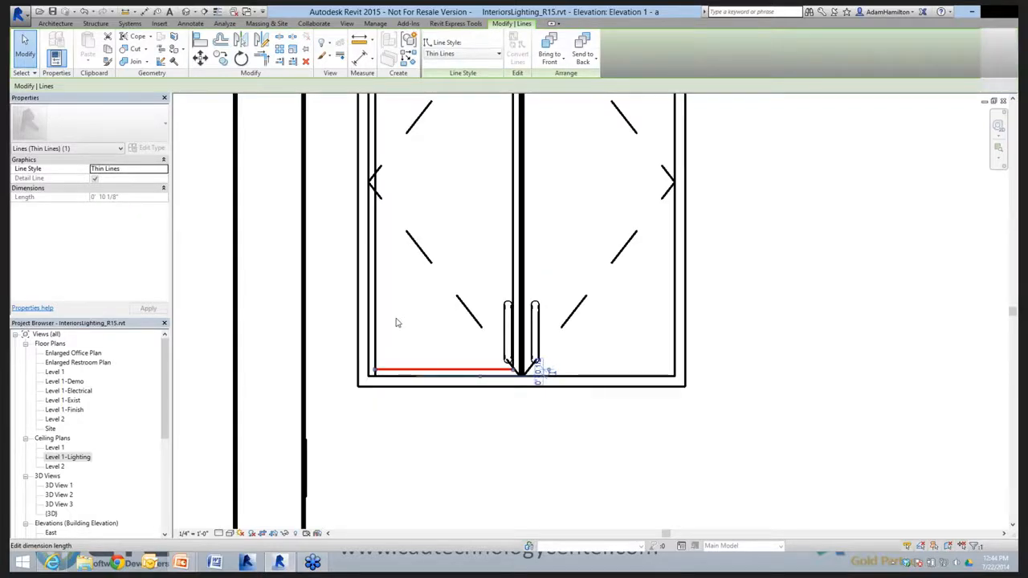
{"action": "key", "text": "Escape"}
{"action": "scroll", "coordinate": [384, 160], "scroll_direction": "down", "scroll_amount": 2}
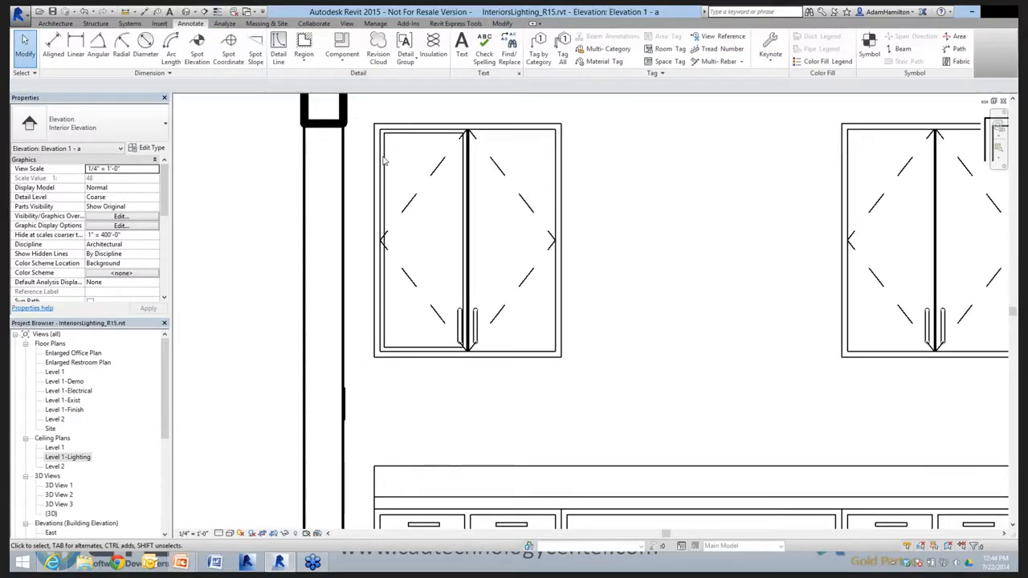
Copy the left and right detail lines inside the upper cabinet's left door about 1" inward.
{"action": "scroll", "coordinate": [384, 161], "scroll_direction": "up", "scroll_amount": 1}
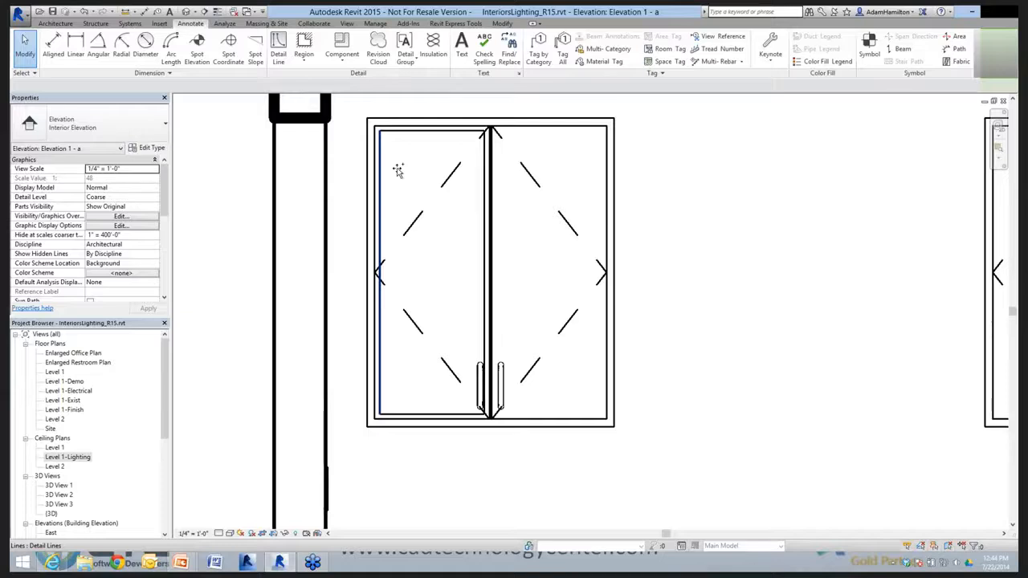
{"action": "left_click", "coordinate": [398, 170]}
{"action": "scroll", "coordinate": [399, 170], "scroll_direction": "up", "scroll_amount": 2}
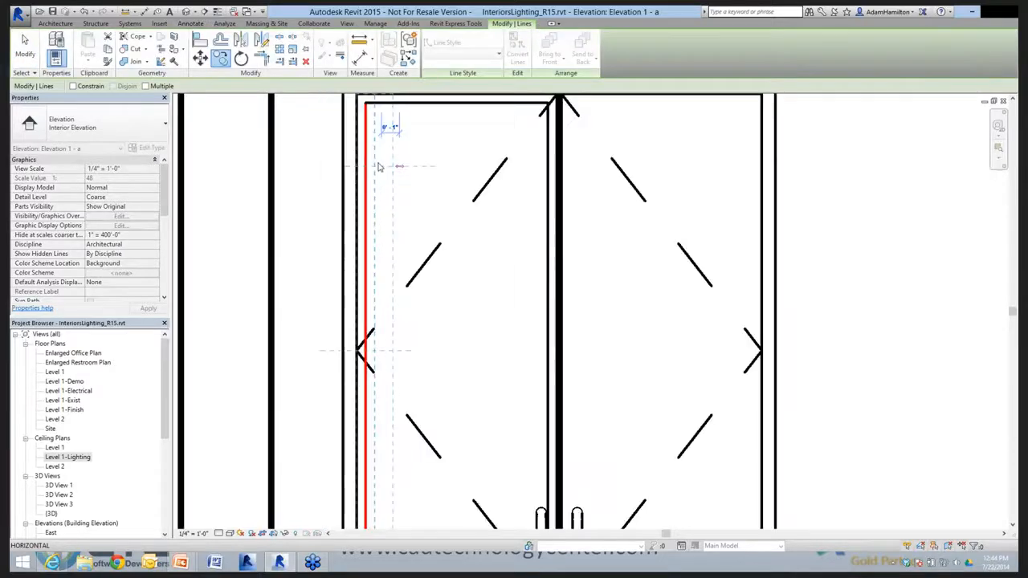
{"action": "left_click_drag", "start_coordinate": [380, 167], "coordinate": [389, 167]}
{"action": "left_click_drag", "start_coordinate": [543, 168], "coordinate": [543, 169]}
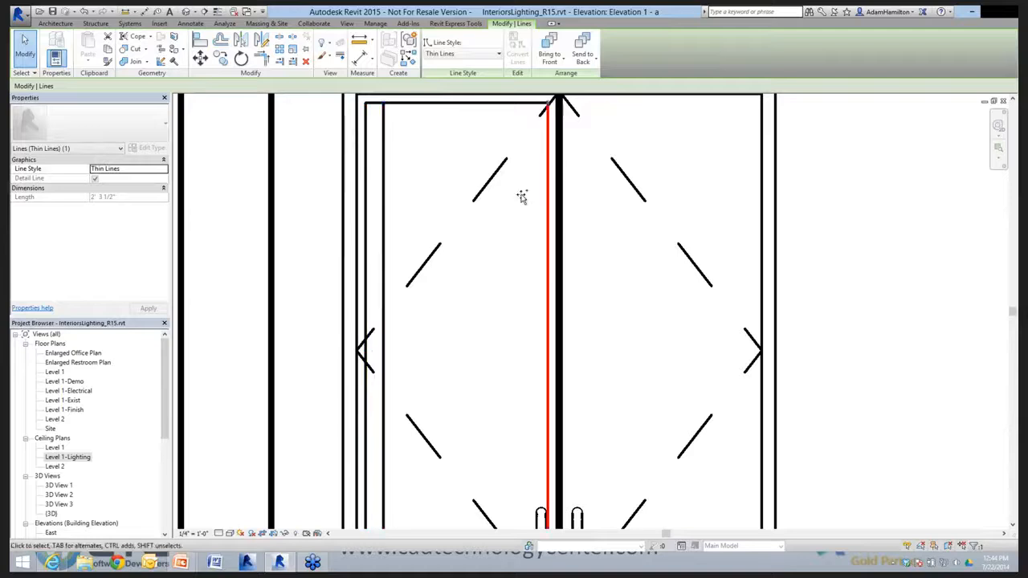
{"action": "key", "text": "m"}
{"action": "key", "text": "v"}
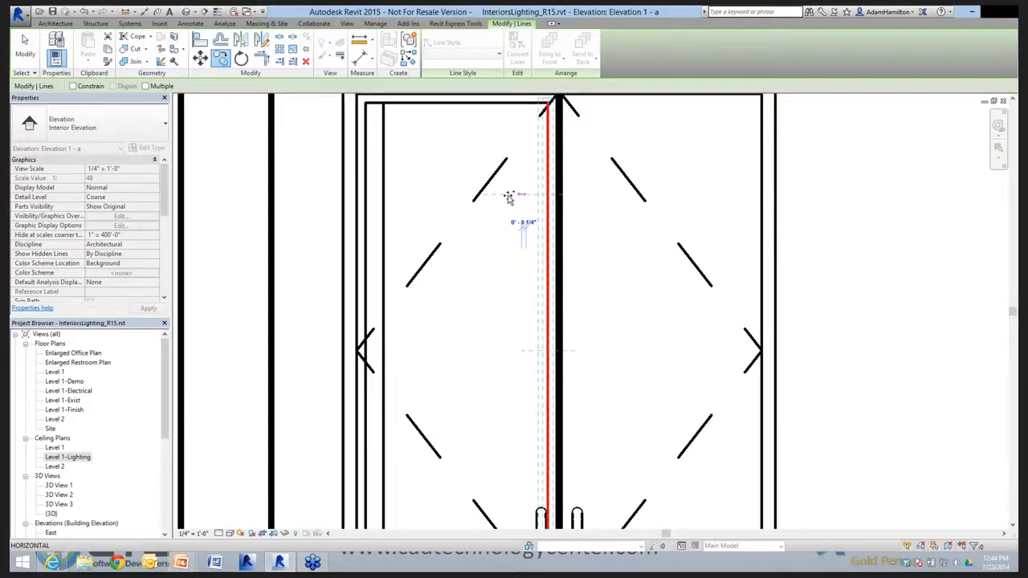
{"action": "left_click", "coordinate": [509, 196]}
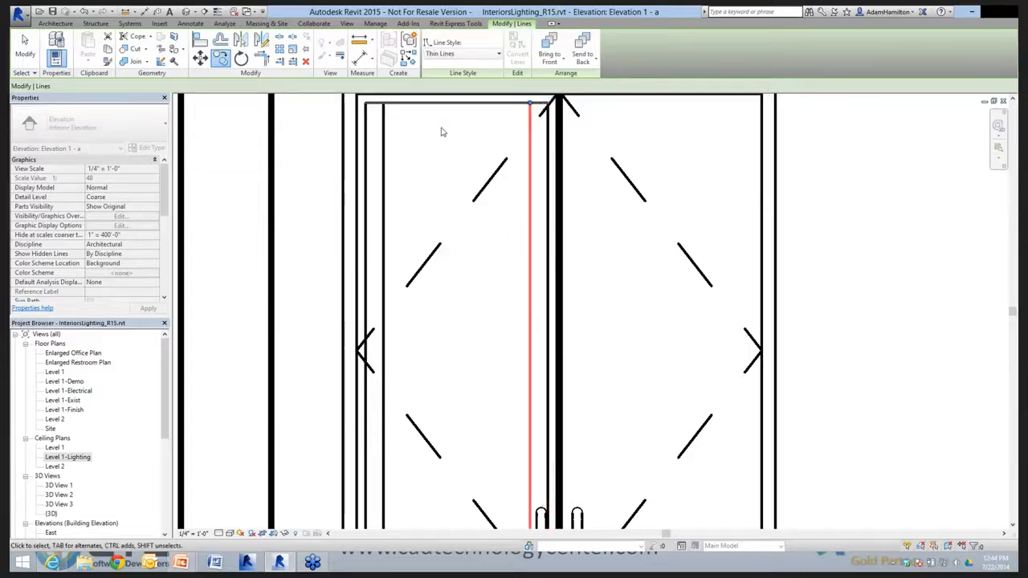
Copy the door's top detail line downward and shorten the copy to fit between the two inner vertical lines.
{"action": "left_click", "coordinate": [418, 103]}
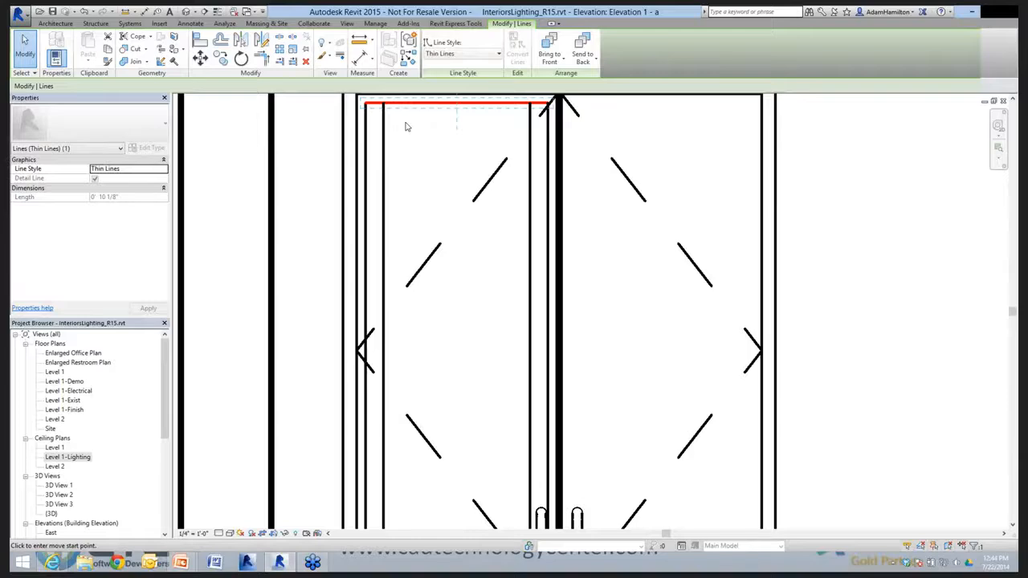
{"action": "key", "text": "Escape"}
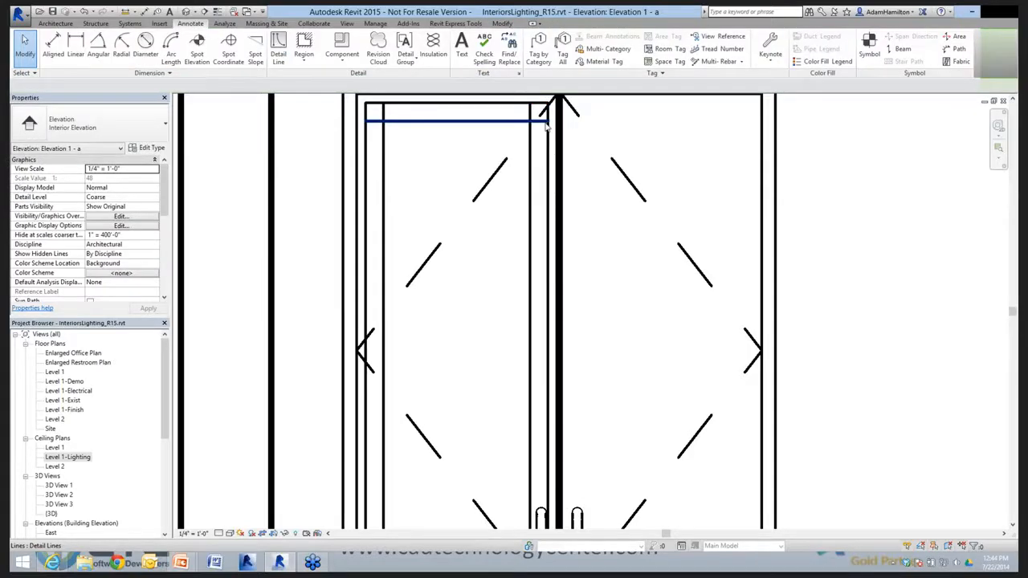
{"action": "left_click", "coordinate": [546, 122]}
{"action": "scroll", "coordinate": [426, 259], "scroll_direction": "down", "scroll_amount": 3}
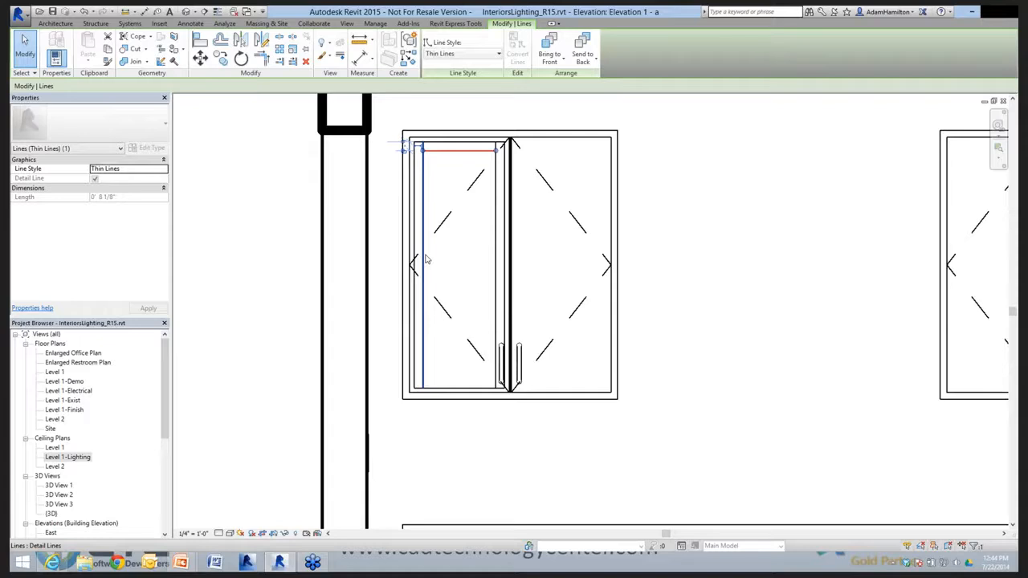
Mirror the shortened inner top line to the bottom of the cabinet door about an axis drawn at the door's mid-height.
{"action": "key", "text": "d"}
{"action": "key", "text": "m"}
{"action": "left_click", "coordinate": [422, 265]}
{"action": "left_click", "coordinate": [367, 265]}
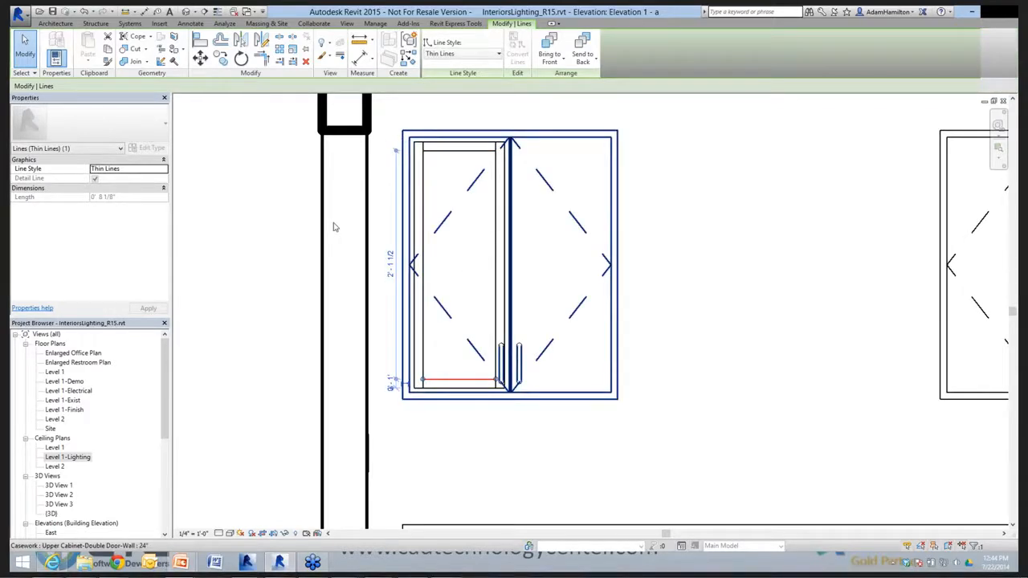
{"action": "key", "text": "Escape"}
{"action": "scroll", "coordinate": [294, 294], "scroll_direction": "down", "scroll_amount": 5}
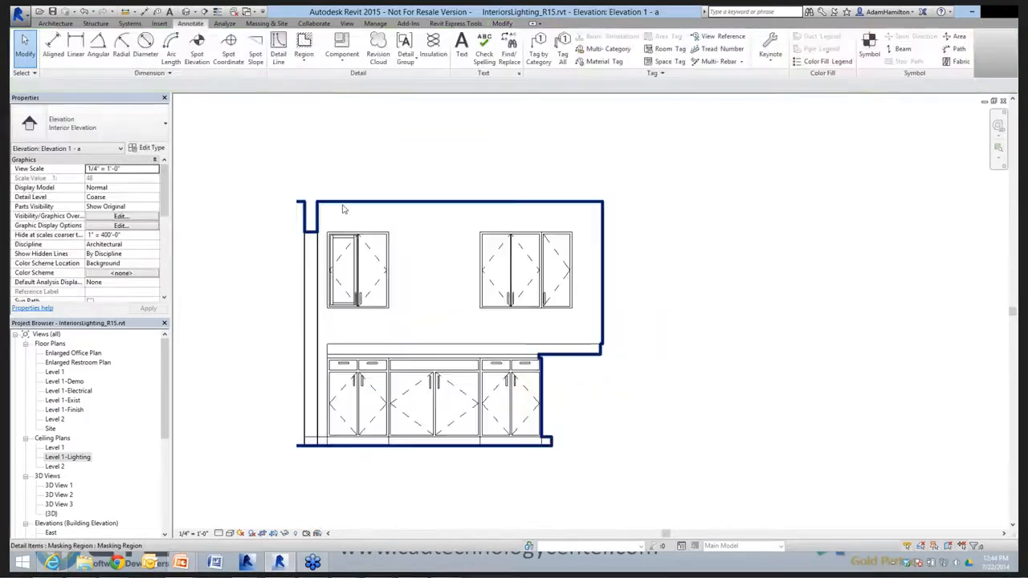
{"action": "scroll", "coordinate": [538, 319], "scroll_direction": "up", "scroll_amount": 3}
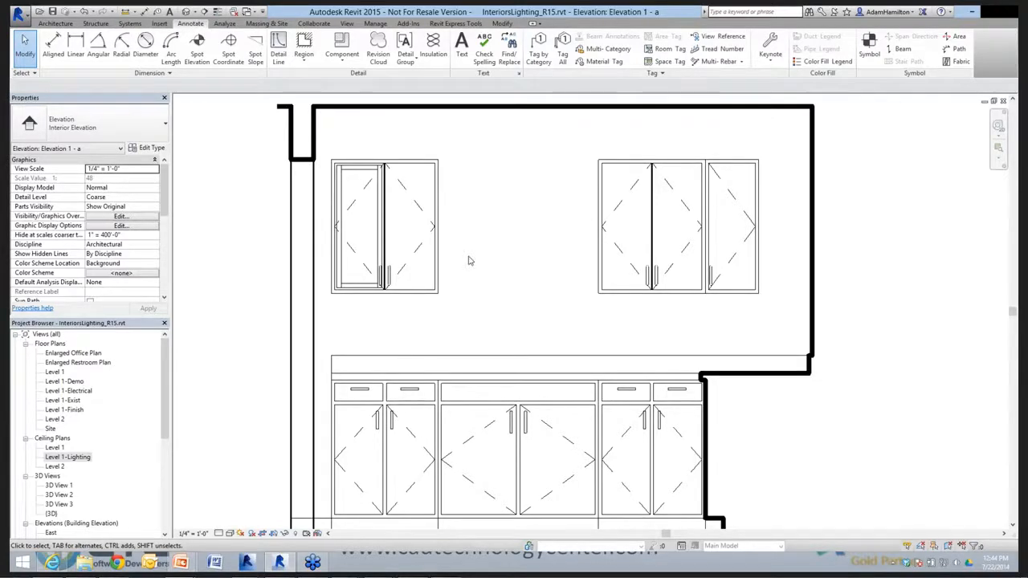
{"action": "scroll", "coordinate": [470, 260], "scroll_direction": "down", "scroll_amount": 2}
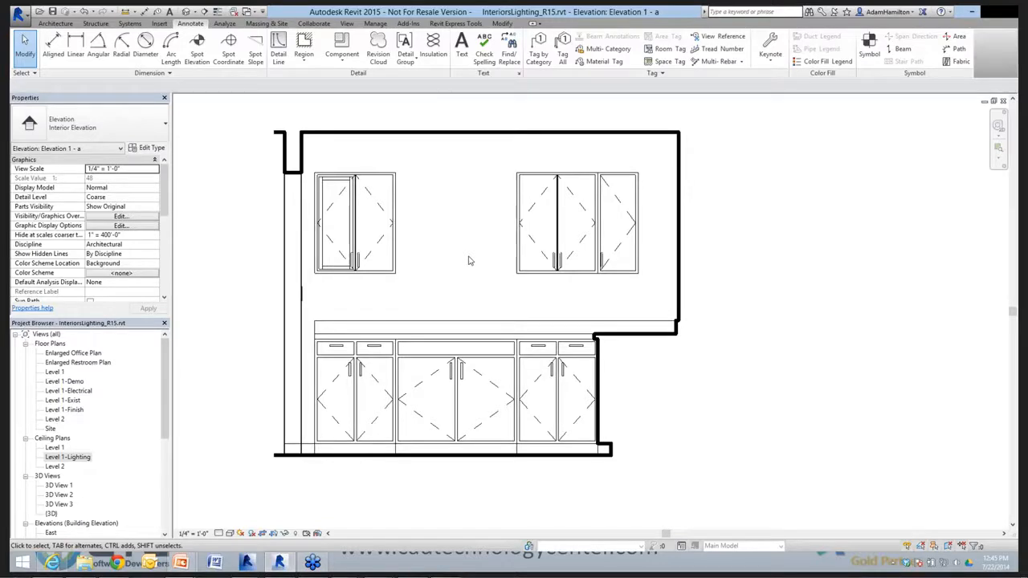
{"action": "left_click", "coordinate": [277, 50]}
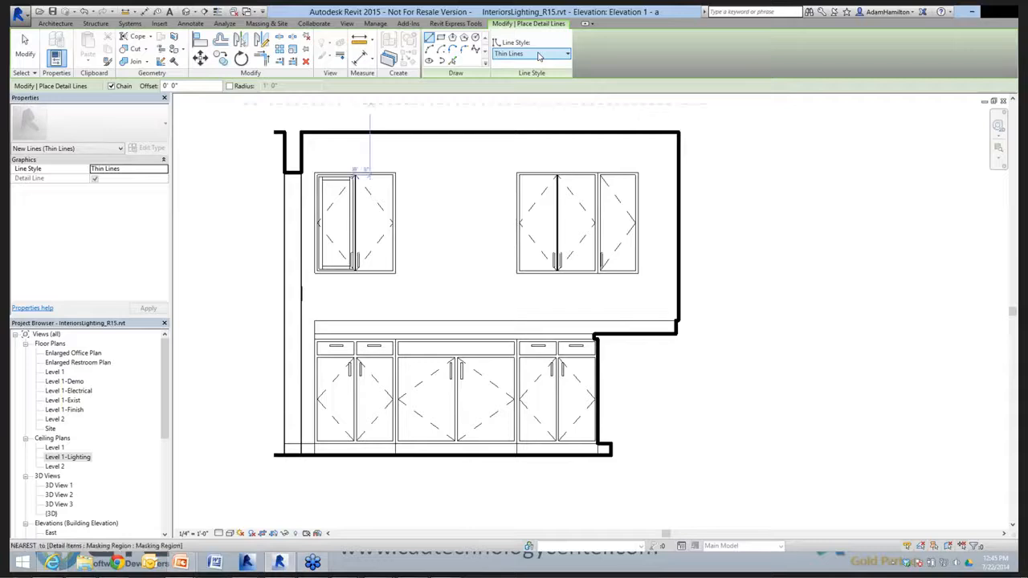
{"action": "left_click", "coordinate": [539, 54]}
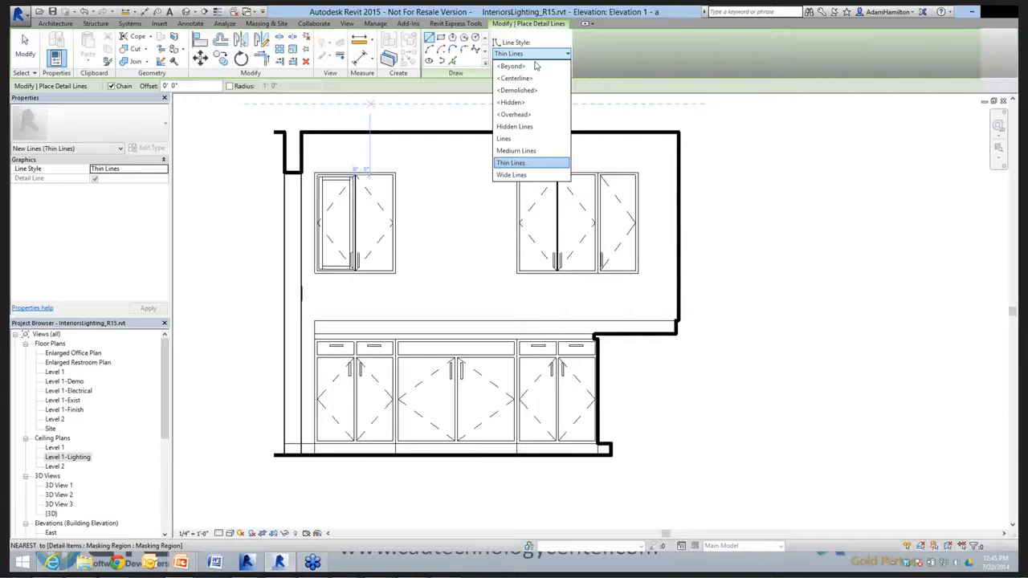
{"action": "key", "text": "Escape"}
{"action": "key", "text": "Escape"}
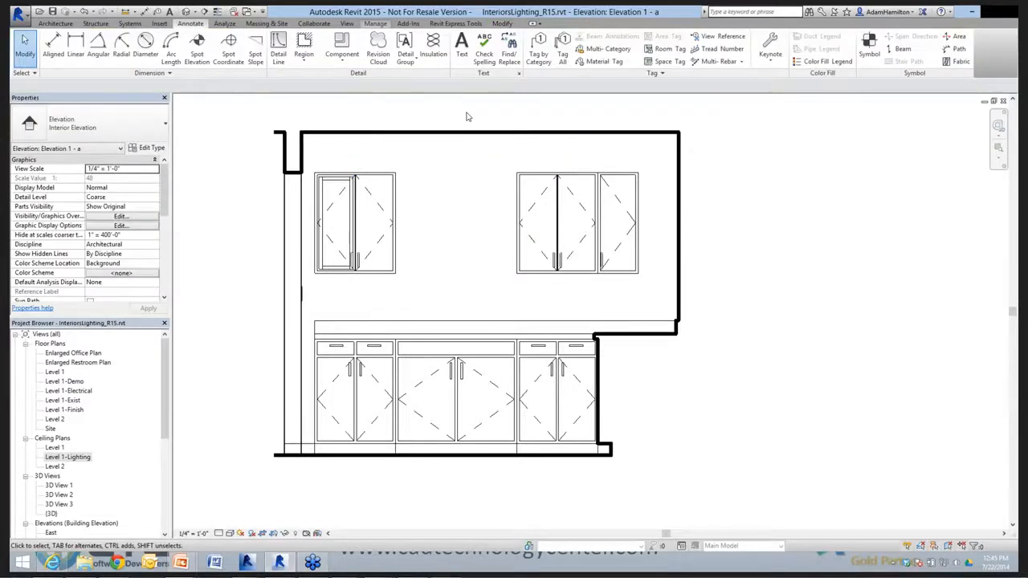
Create a new line style named "Thin Lines - 70% Shaded" as a subcategory of Lines.
{"action": "left_click", "coordinate": [375, 22]}
{"action": "left_click", "coordinate": [454, 50]}
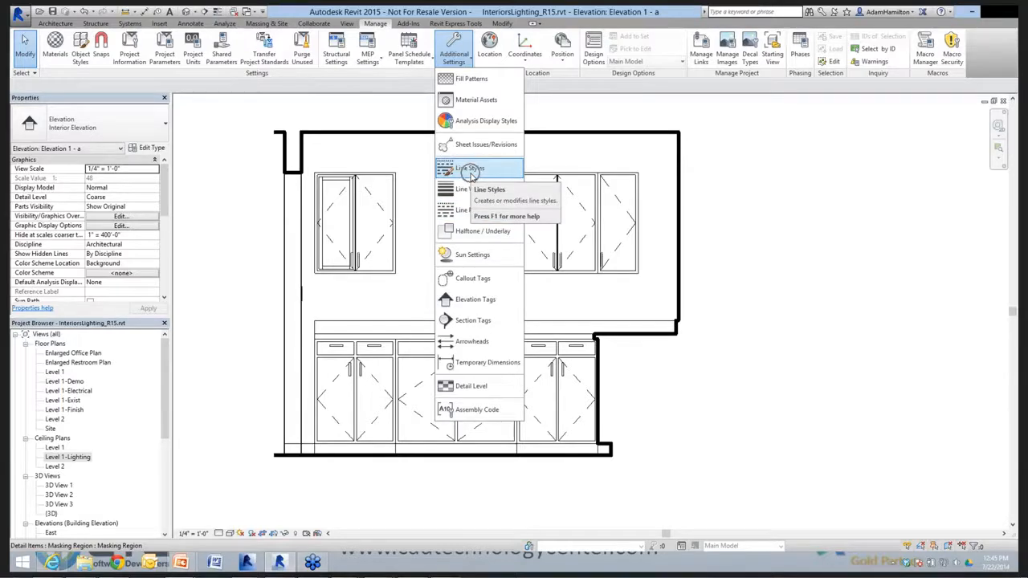
{"action": "left_click", "coordinate": [470, 171]}
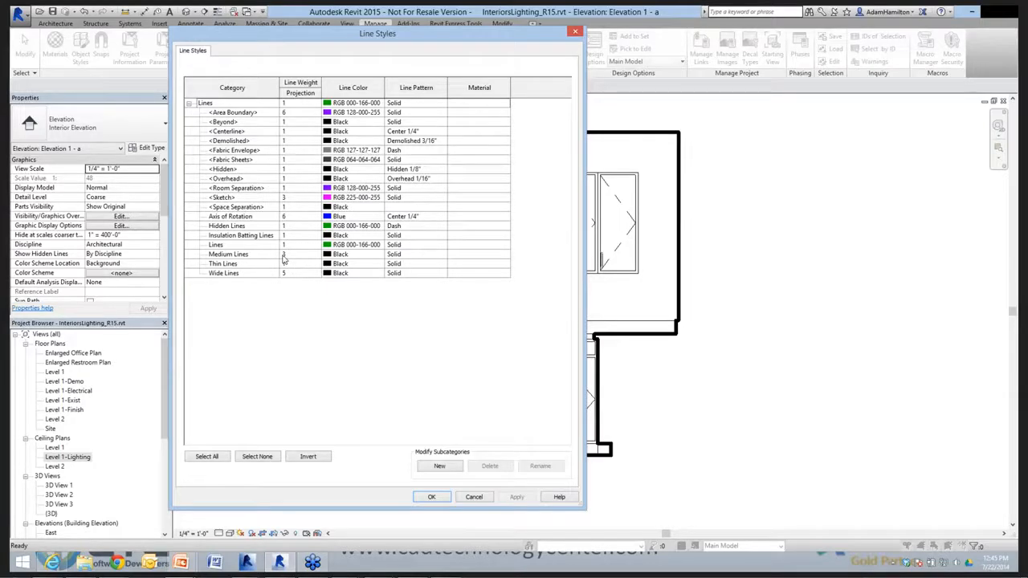
{"action": "key", "text": "ctrl"}
{"action": "left_click", "coordinate": [437, 466]}
{"action": "type", "text": "T"}
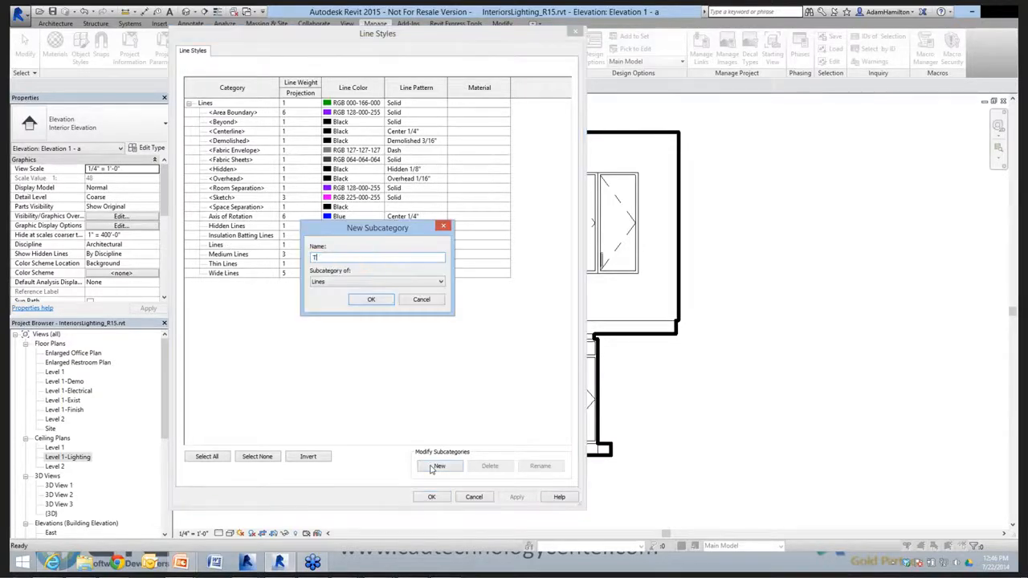
{"action": "type", "text": "hin Lines - 70% Shaded"}
{"action": "left_click", "coordinate": [372, 299]}
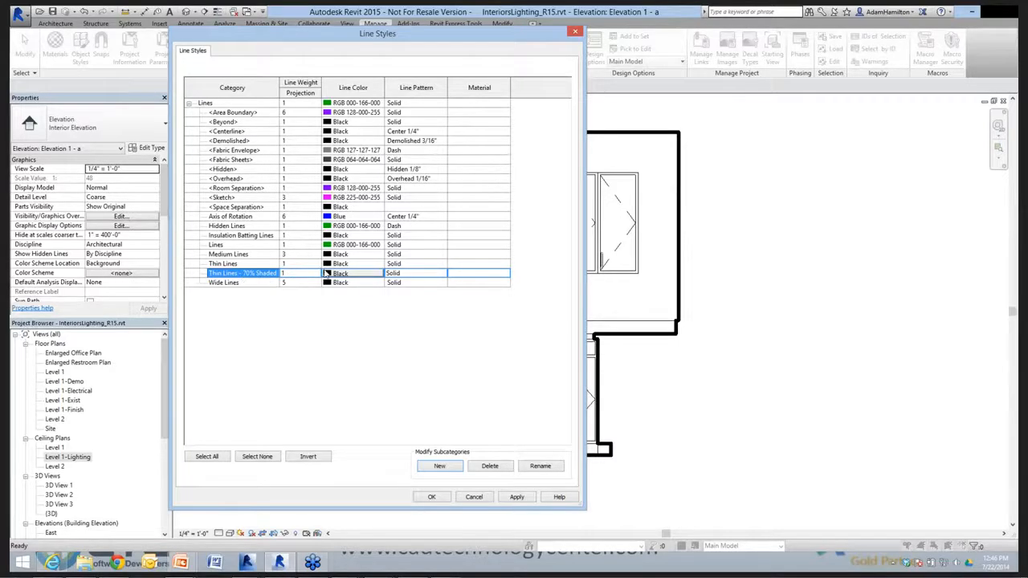
Set the line color of the Thin Lines - 70% Shaded style to gray RGB 096-096-096.
{"action": "left_click", "coordinate": [325, 273]}
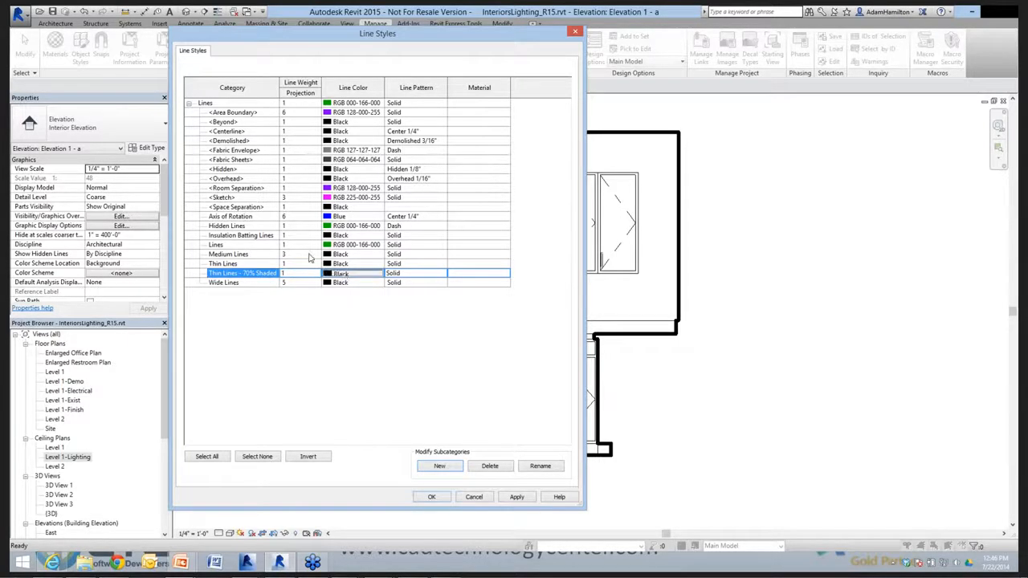
{"action": "left_click", "coordinate": [308, 253]}
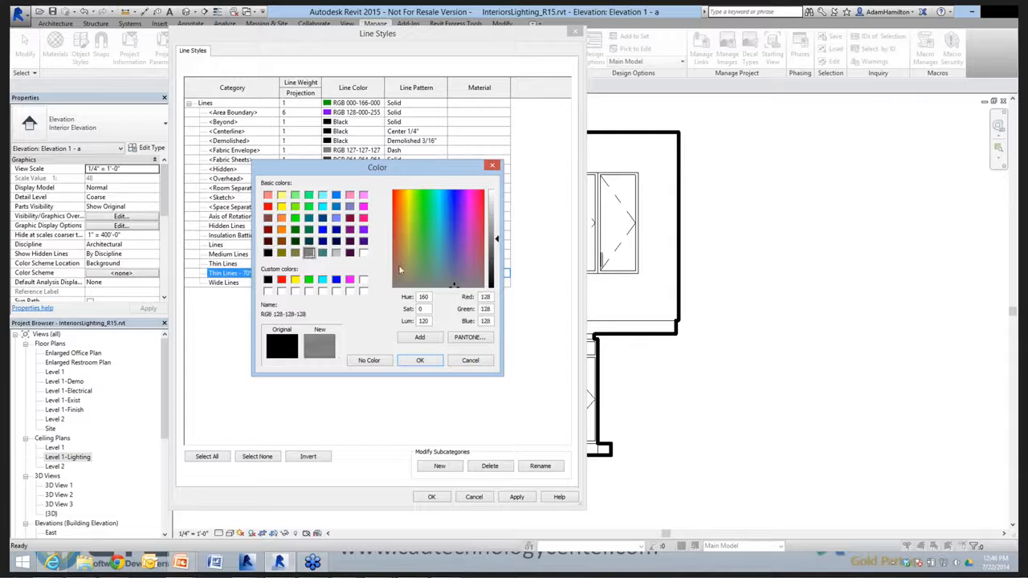
{"action": "left_click", "coordinate": [493, 252]}
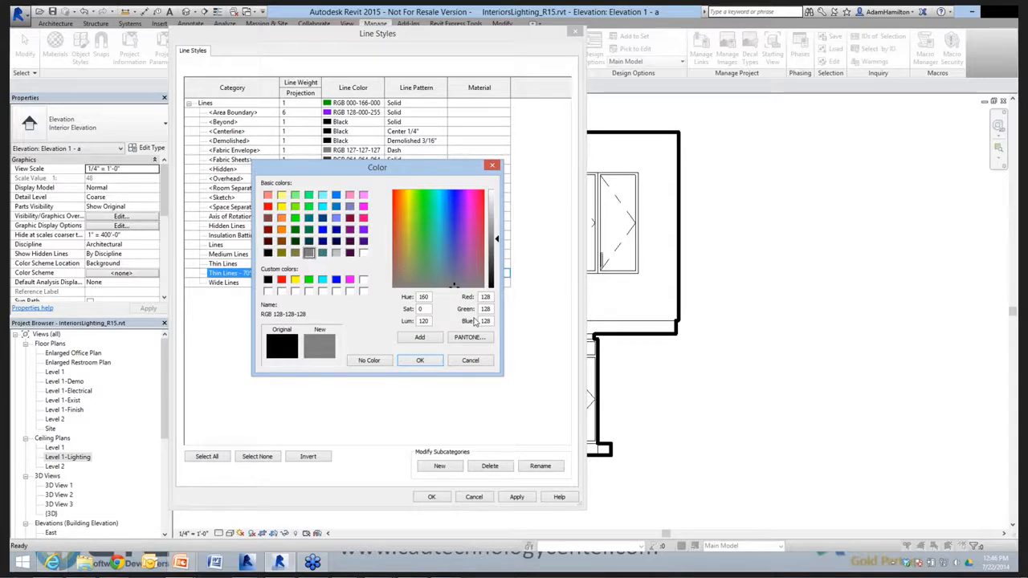
{"action": "left_click", "coordinate": [414, 362]}
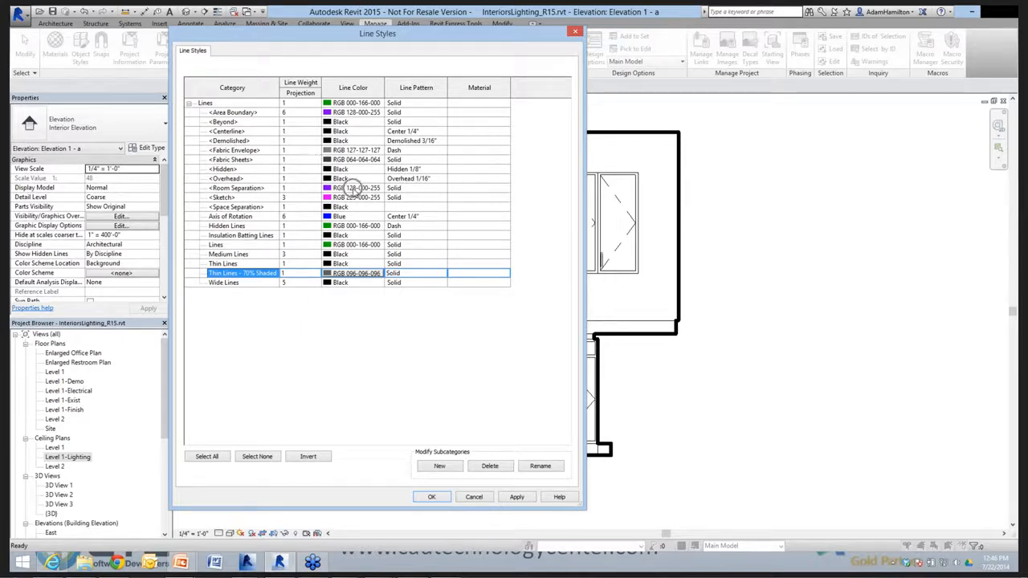
Set the <Room Separation> line pattern to Hidden 1/8" and accept the line style changes.
{"action": "left_click", "coordinate": [431, 190]}
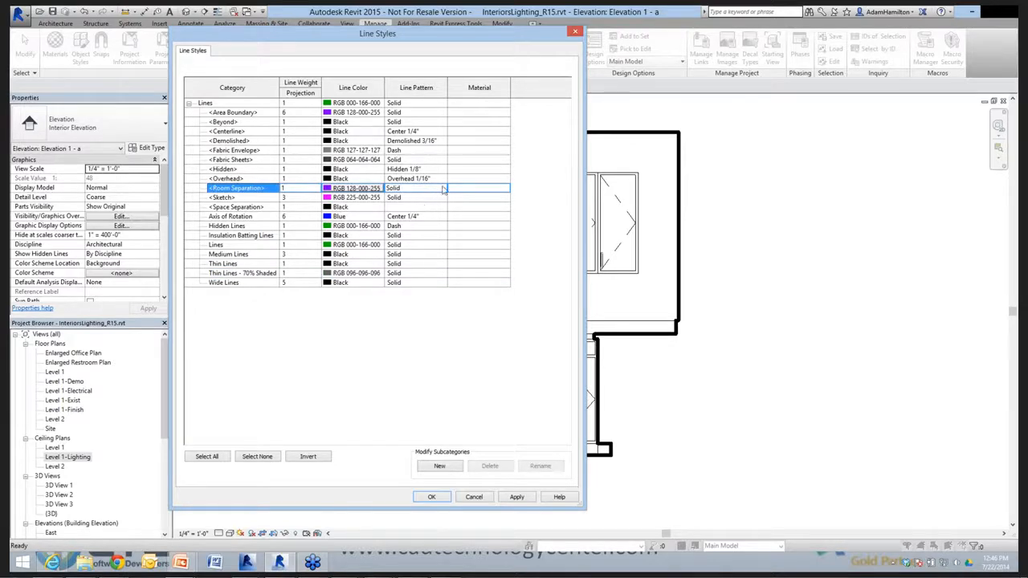
{"action": "left_click", "coordinate": [441, 189]}
{"action": "left_click", "coordinate": [442, 188]}
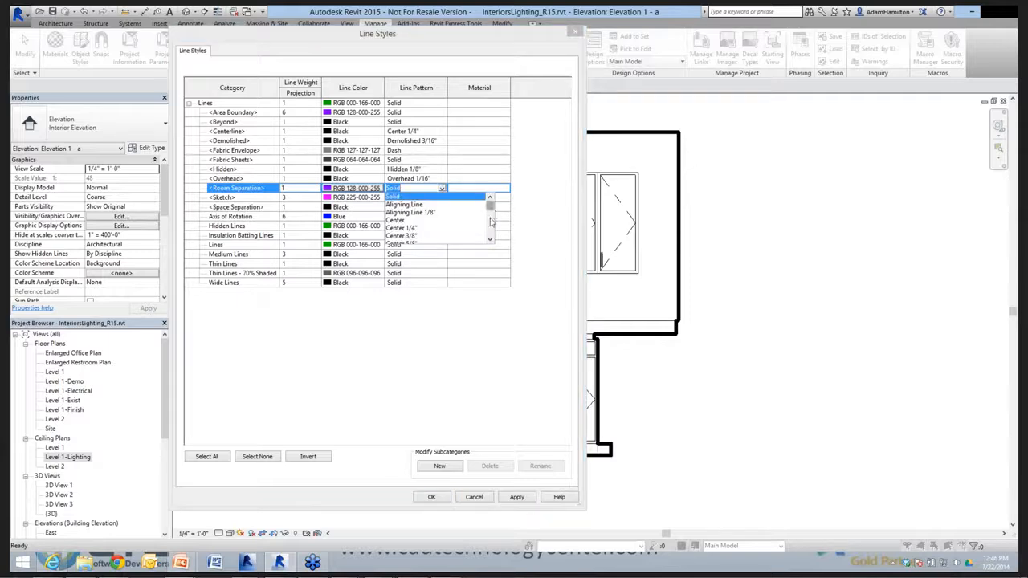
{"action": "left_click", "coordinate": [491, 222]}
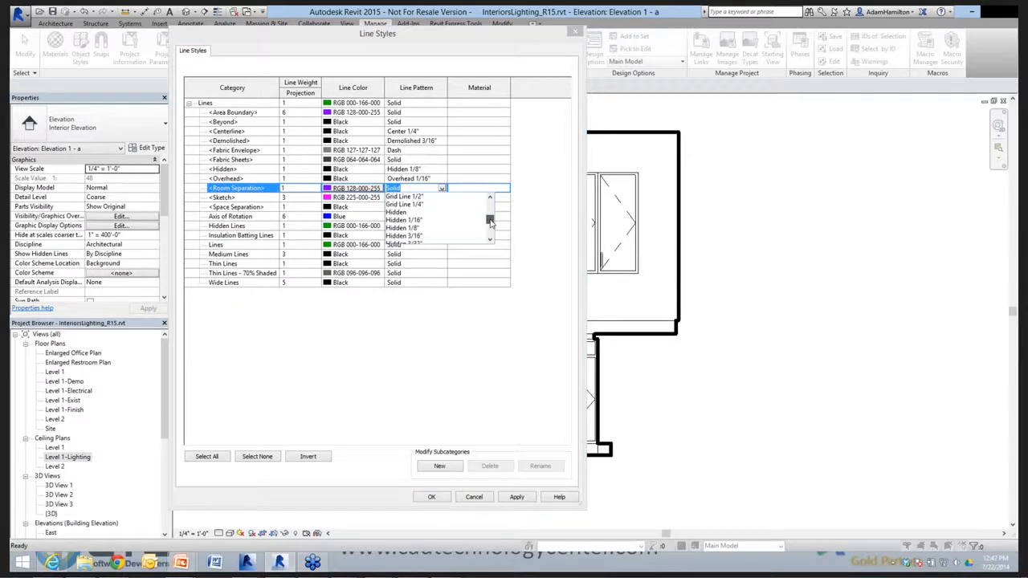
{"action": "left_click", "coordinate": [405, 227]}
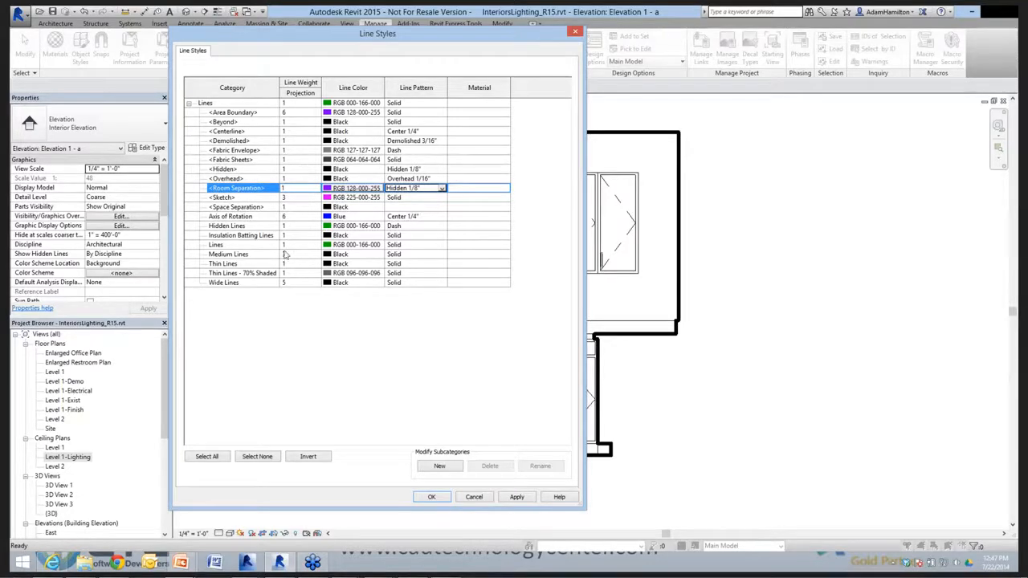
{"action": "left_click", "coordinate": [299, 287]}
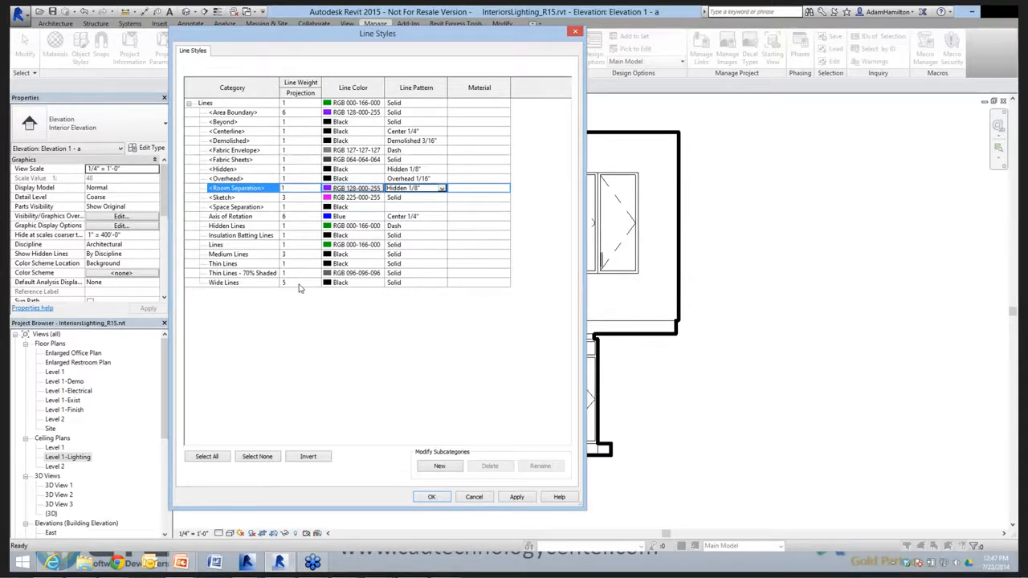
{"action": "left_click", "coordinate": [342, 274]}
{"action": "left_click", "coordinate": [344, 256]}
{"action": "left_click", "coordinate": [415, 255]}
{"action": "left_click", "coordinate": [413, 133]}
{"action": "left_click", "coordinate": [368, 258]}
{"action": "left_click", "coordinate": [430, 497]}
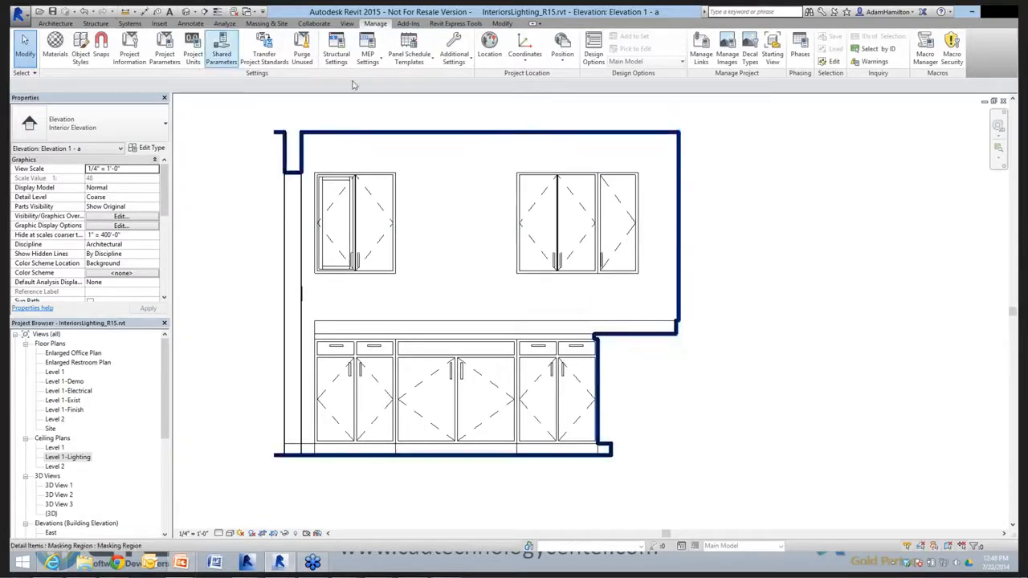
Draw a rectangle about 1'-8" tall between the upper cabinets using detail lines in the Thin Lines - 70% Shaded style.
{"action": "left_click", "coordinate": [197, 24]}
{"action": "key", "text": "d"}
{"action": "key", "text": "l"}
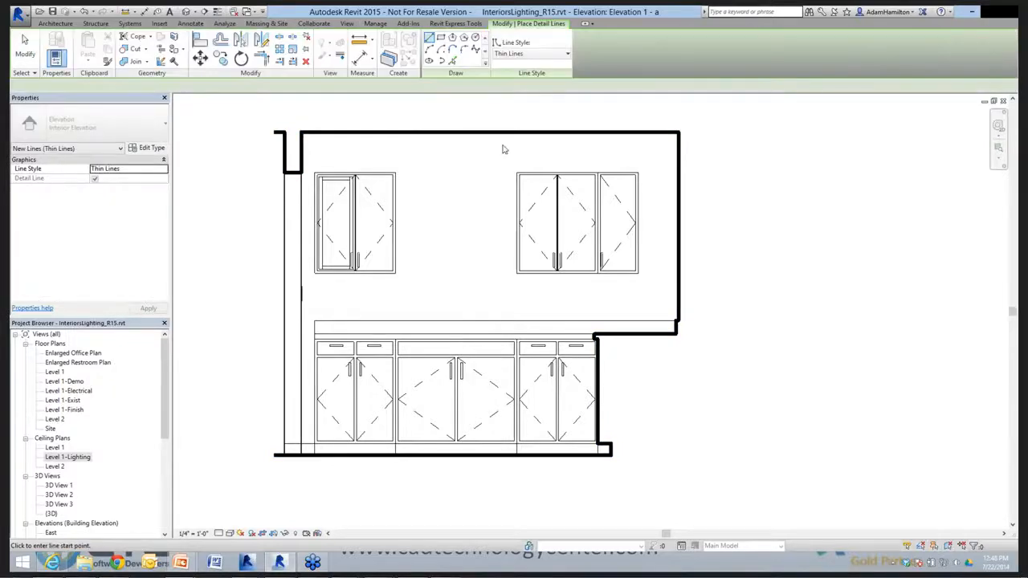
{"action": "left_click", "coordinate": [530, 53]}
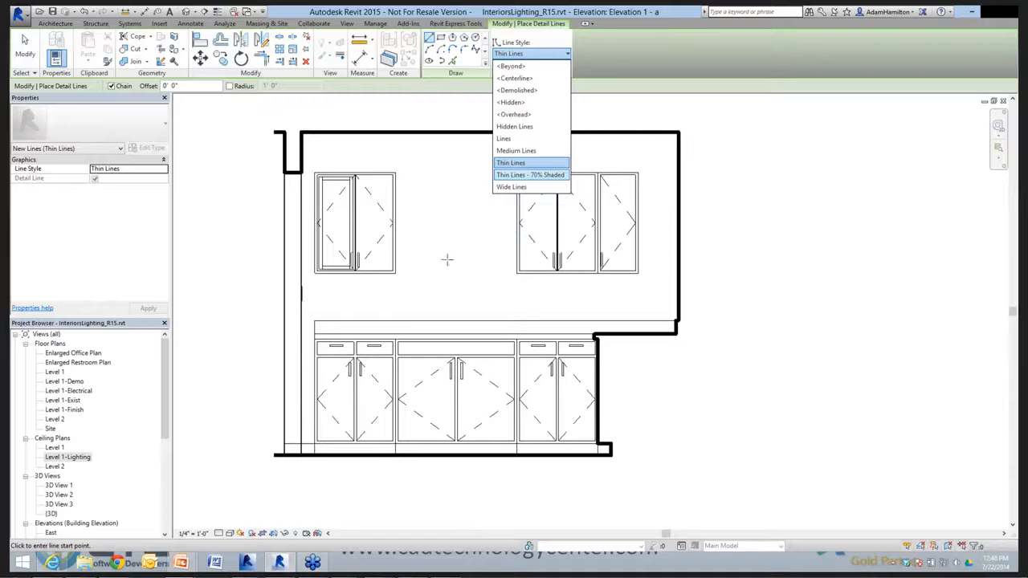
{"action": "left_click", "coordinate": [530, 174]}
{"action": "left_click", "coordinate": [410, 257]}
{"action": "left_click", "coordinate": [498, 256]}
{"action": "left_click", "coordinate": [498, 190]}
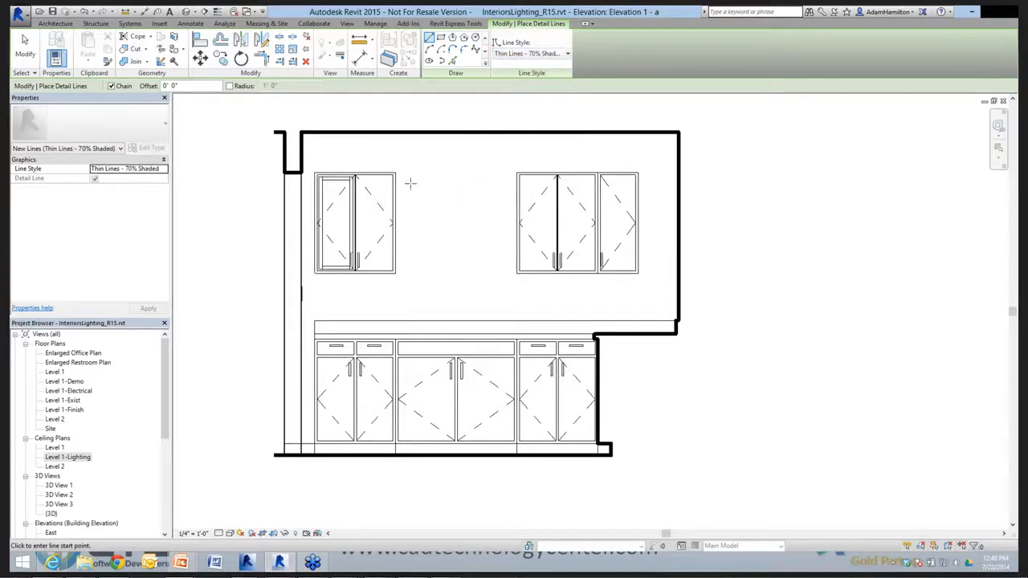
{"action": "left_click", "coordinate": [410, 187]}
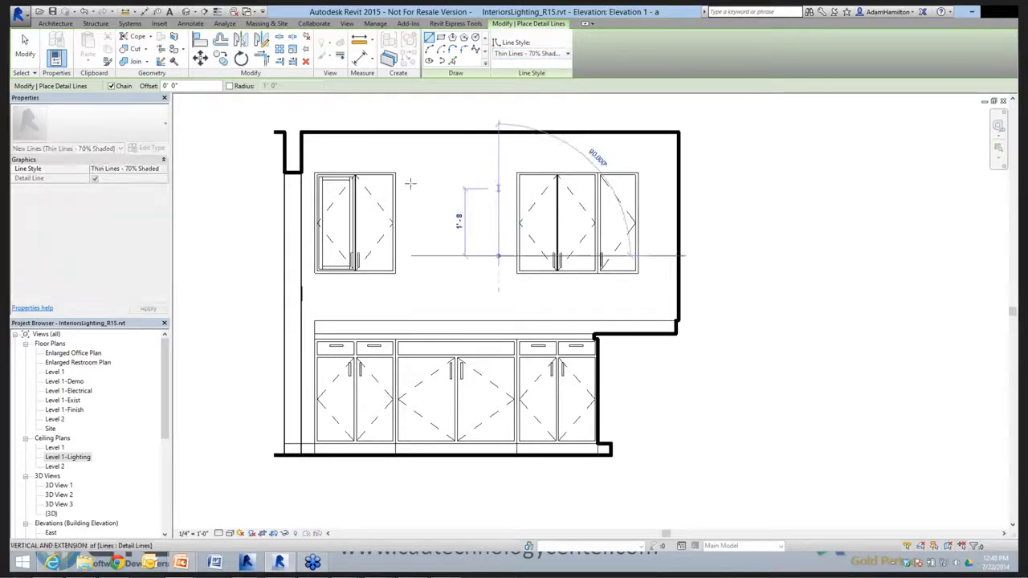
{"action": "left_click", "coordinate": [409, 256]}
{"action": "key", "text": "Escape"}
{"action": "key", "text": "Escape"}
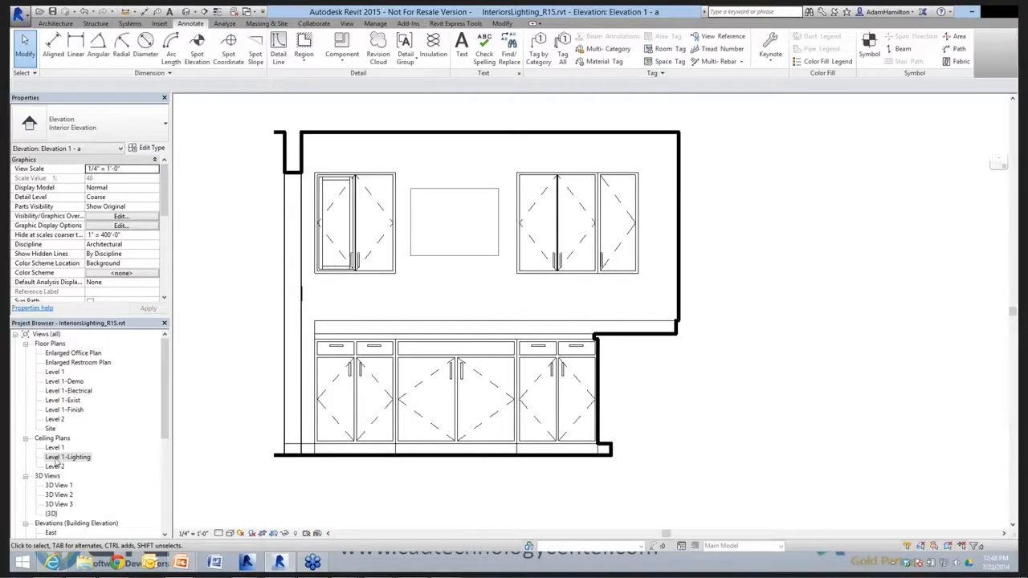
Open the Level 1-Lighting ceiling plan.
{"action": "double_click", "coordinate": [56, 459]}
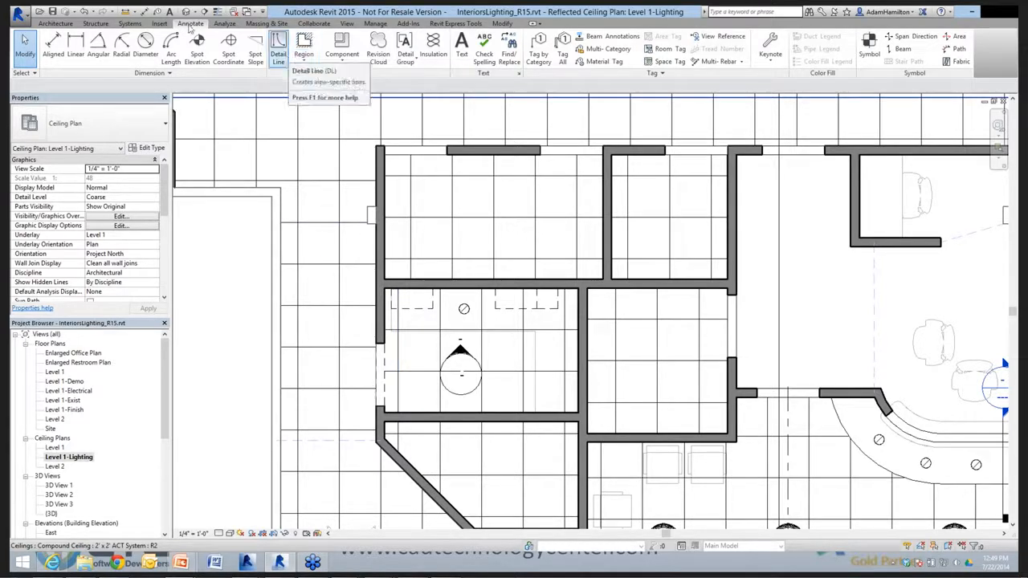
Draw a diagonal detail line in the <Hidden> style across the small room with the upper cabinets, corner to corner.
{"action": "left_click", "coordinate": [285, 62]}
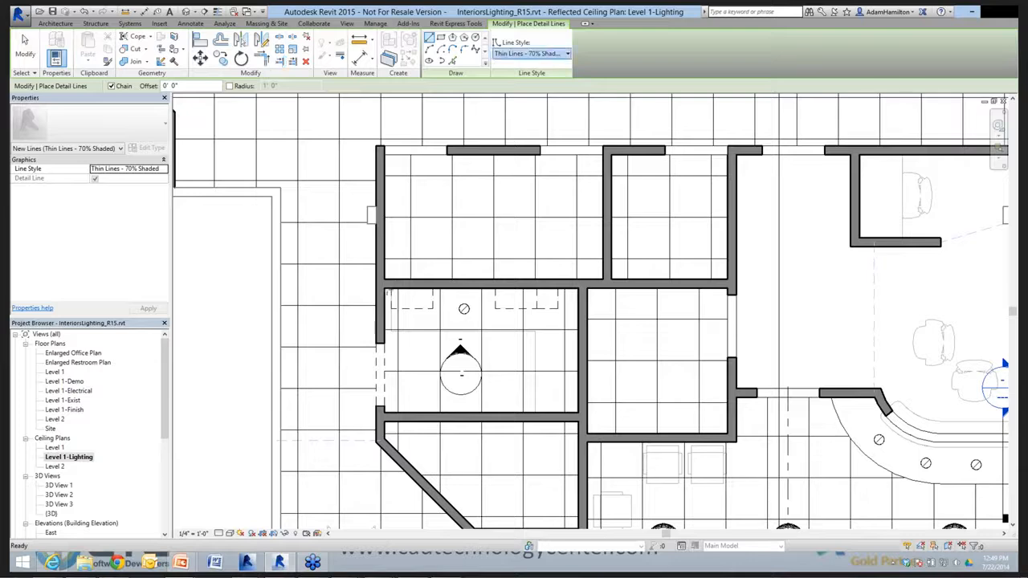
{"action": "left_click", "coordinate": [514, 98]}
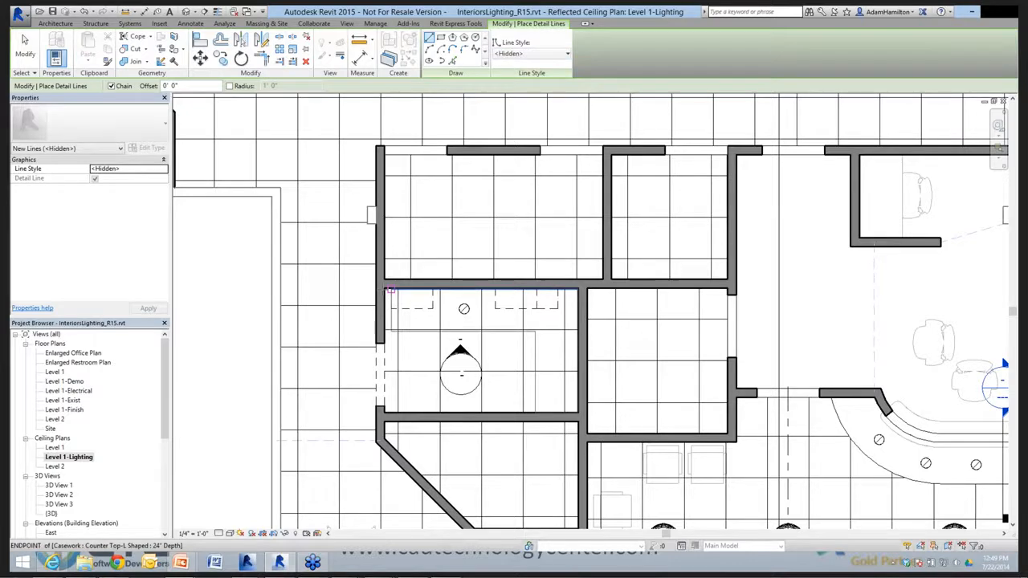
{"action": "left_click", "coordinate": [391, 290]}
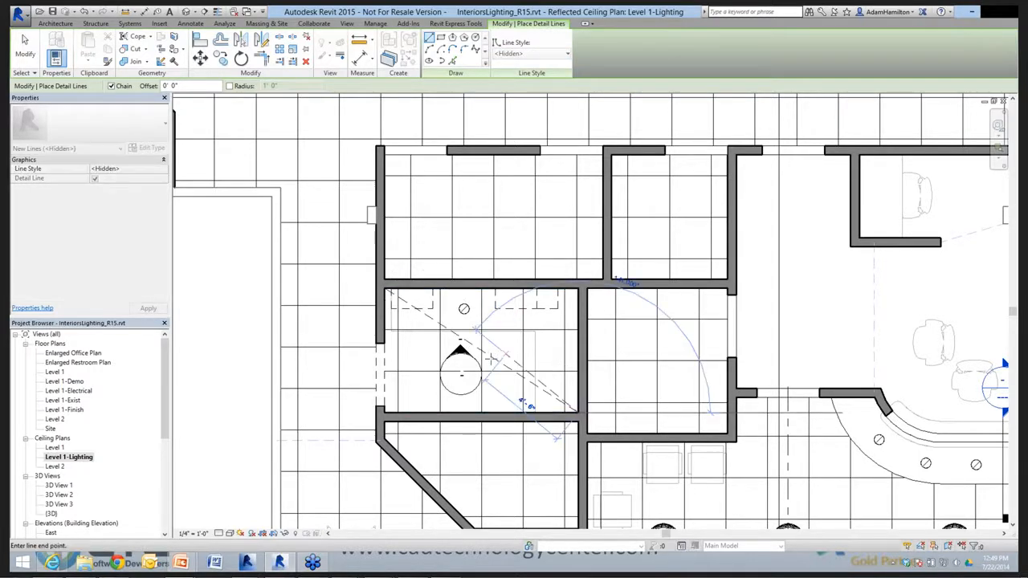
{"action": "key", "text": "Escape"}
Draw a vertical <Hidden> detail line upward from the midpoint of the diagonal, ending above the room's upper wall.
{"action": "key", "text": "s"}
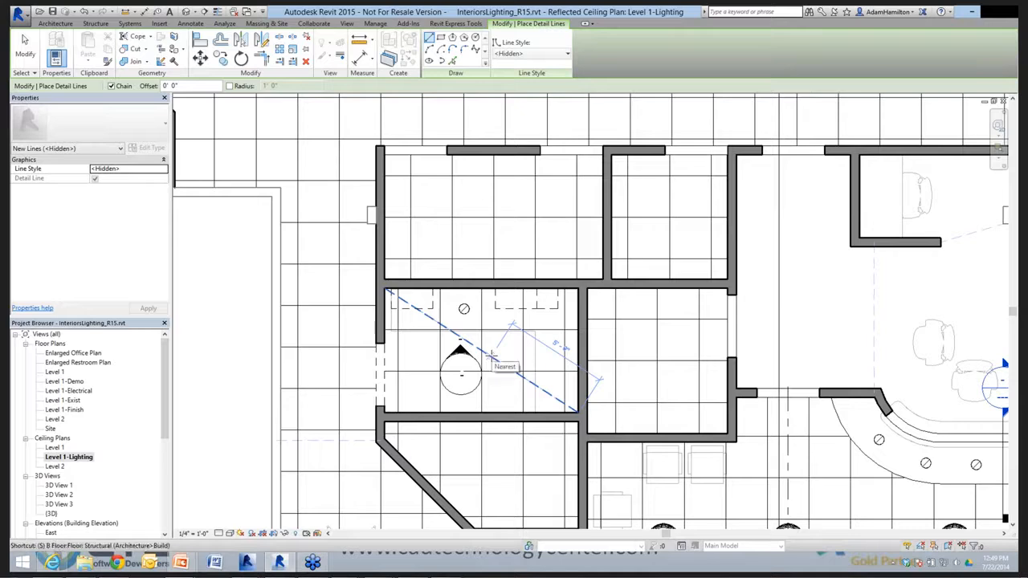
{"action": "key", "text": "m"}
{"action": "left_click", "coordinate": [479, 274]}
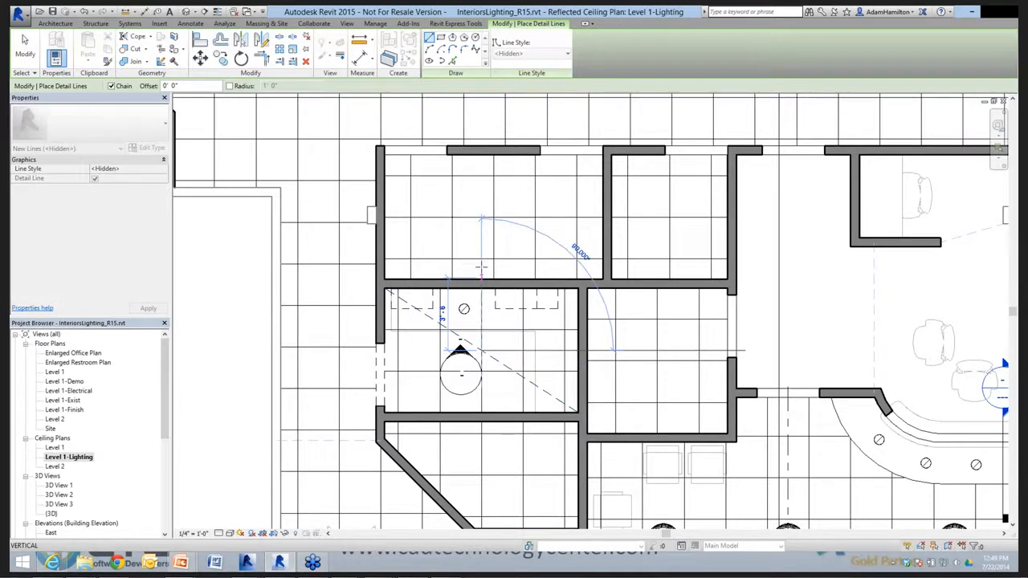
{"action": "left_click", "coordinate": [481, 268]}
{"action": "key", "text": "Escape"}
{"action": "key", "text": "Escape"}
{"action": "scroll", "coordinate": [489, 342], "scroll_direction": "up", "scroll_amount": 2}
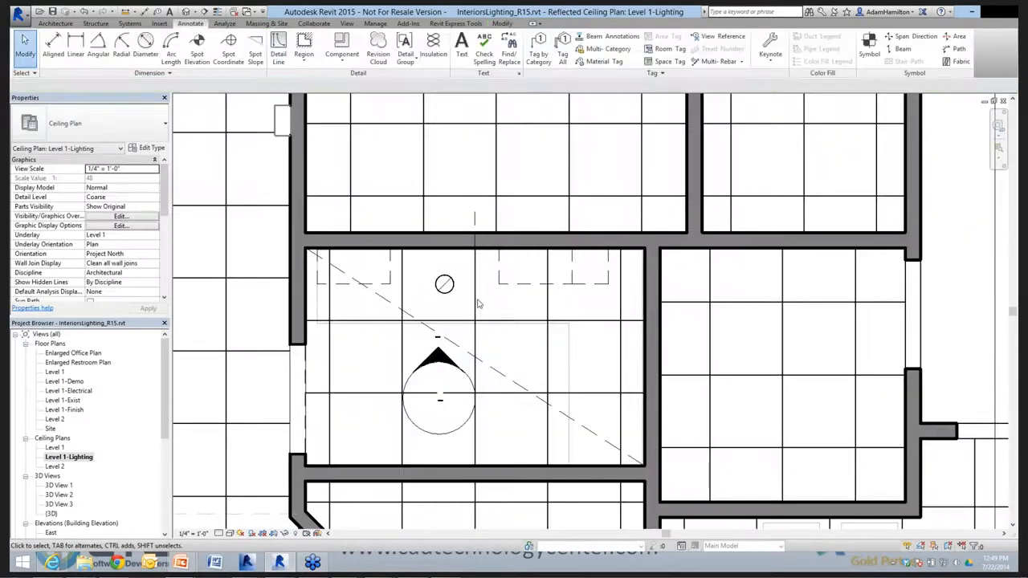
Remove the vertical and diagonal hidden detail lines from the small cabinet room.
{"action": "left_click", "coordinate": [509, 332]}
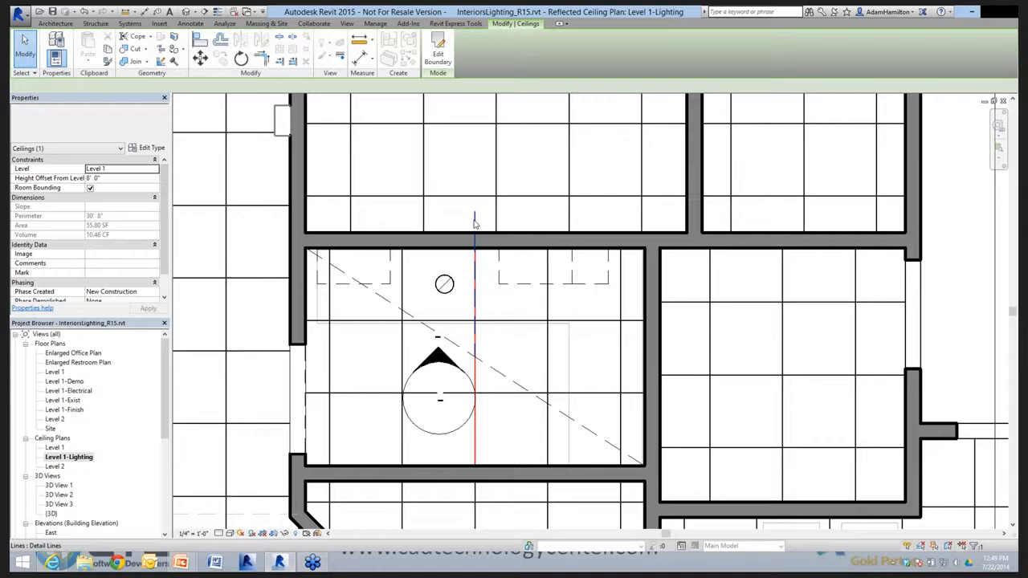
{"action": "key", "text": "Escape"}
{"action": "scroll", "coordinate": [433, 315], "scroll_direction": "down", "scroll_amount": 3}
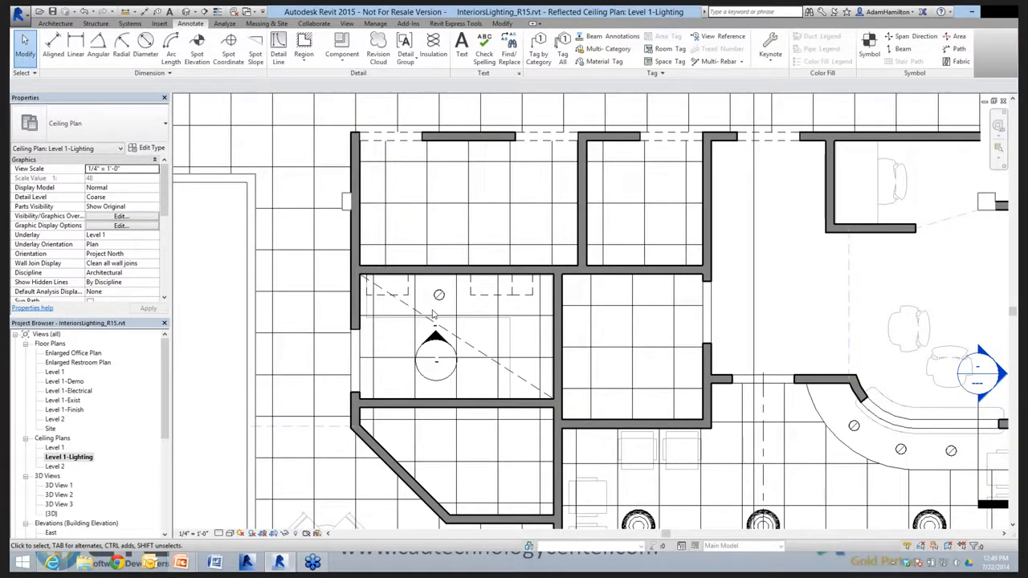
{"action": "scroll", "coordinate": [433, 315], "scroll_direction": "down", "scroll_amount": 2}
{"action": "middle_click_drag", "start_coordinate": [594, 403], "coordinate": [635, 406]}
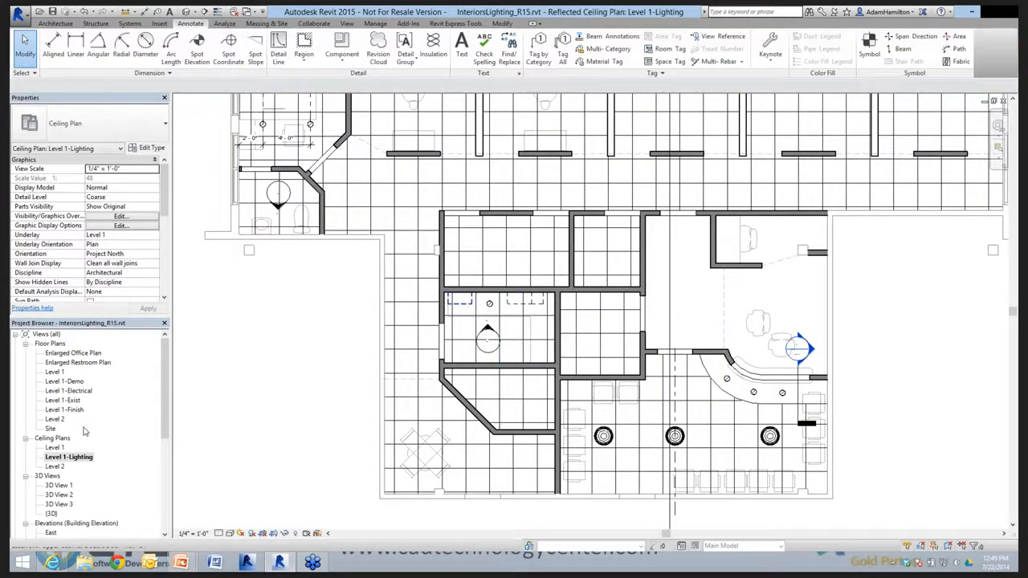
Duplicate the Level 1 floor plan without detailing and rename the copy Level 1-Working.
{"action": "right_click", "coordinate": [55, 372]}
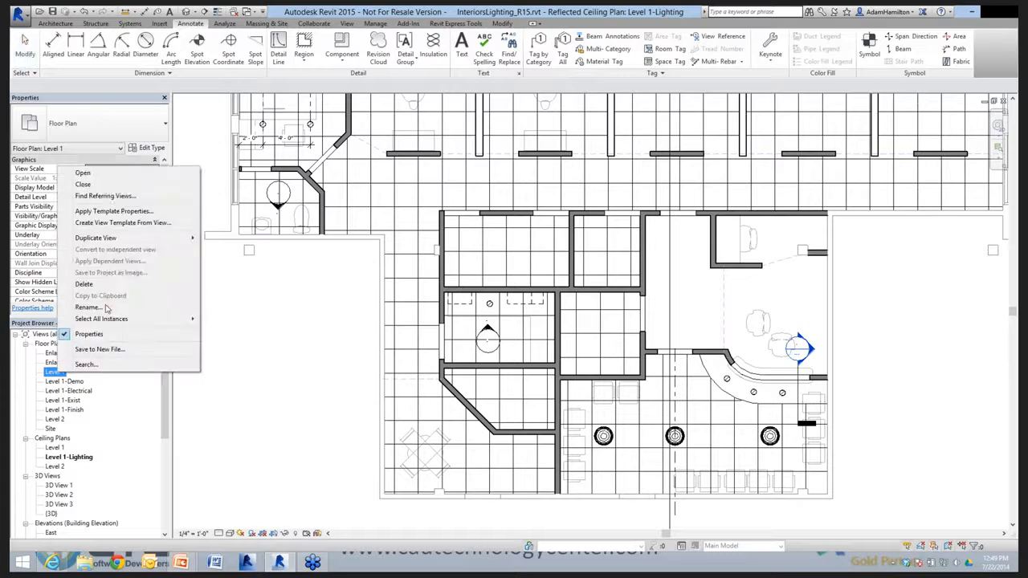
{"action": "mouse_move", "coordinate": [120, 237]}
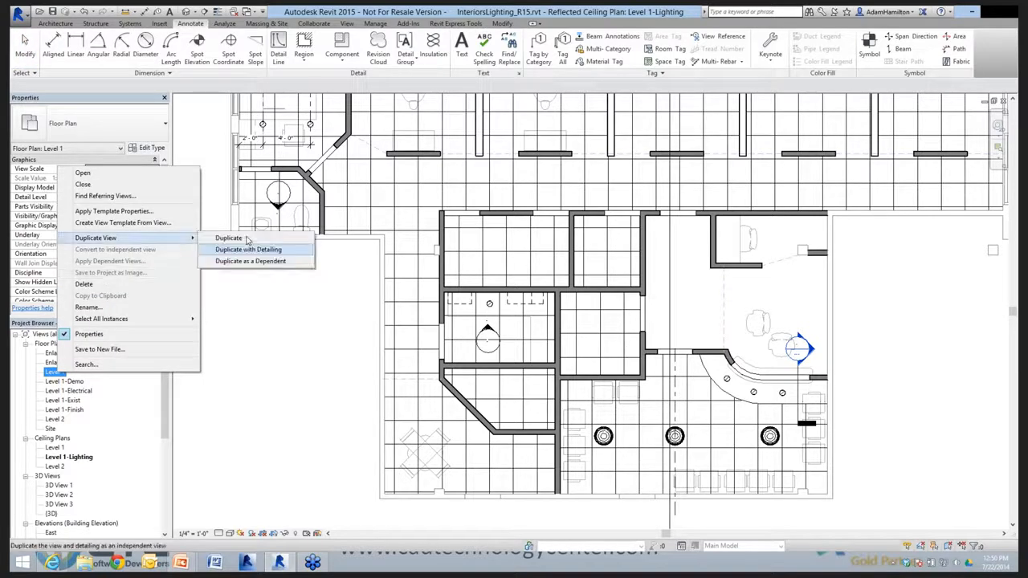
{"action": "left_click", "coordinate": [228, 238]}
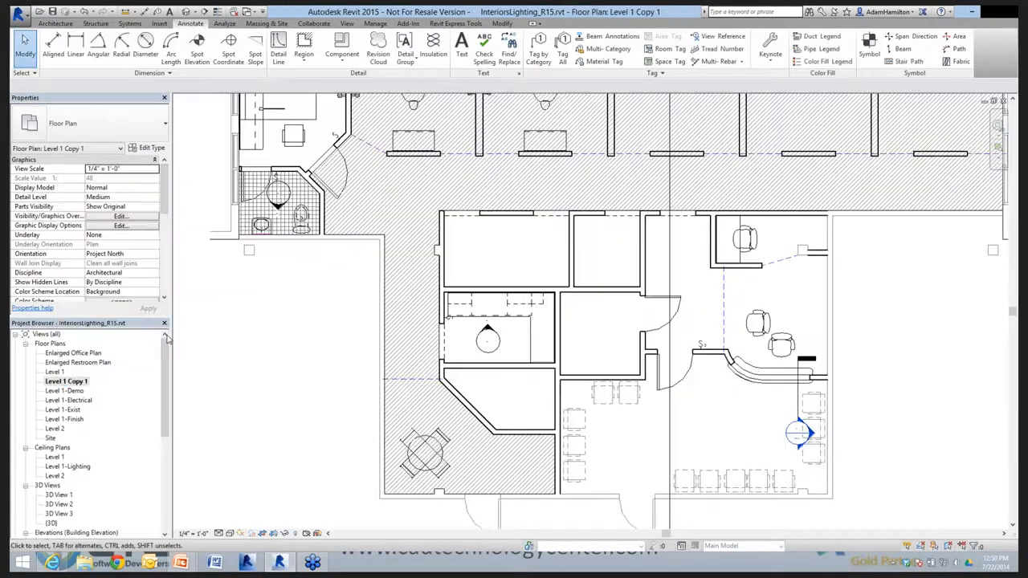
{"action": "right_click", "coordinate": [71, 381]}
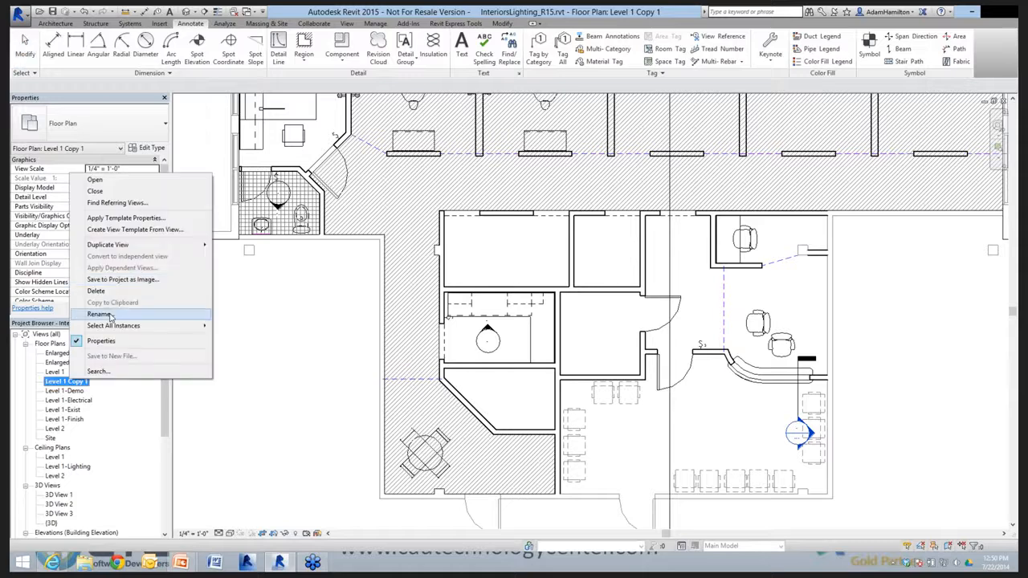
{"action": "left_click", "coordinate": [99, 314]}
{"action": "left_click_drag", "start_coordinate": [490, 273], "coordinate": [539, 274]}
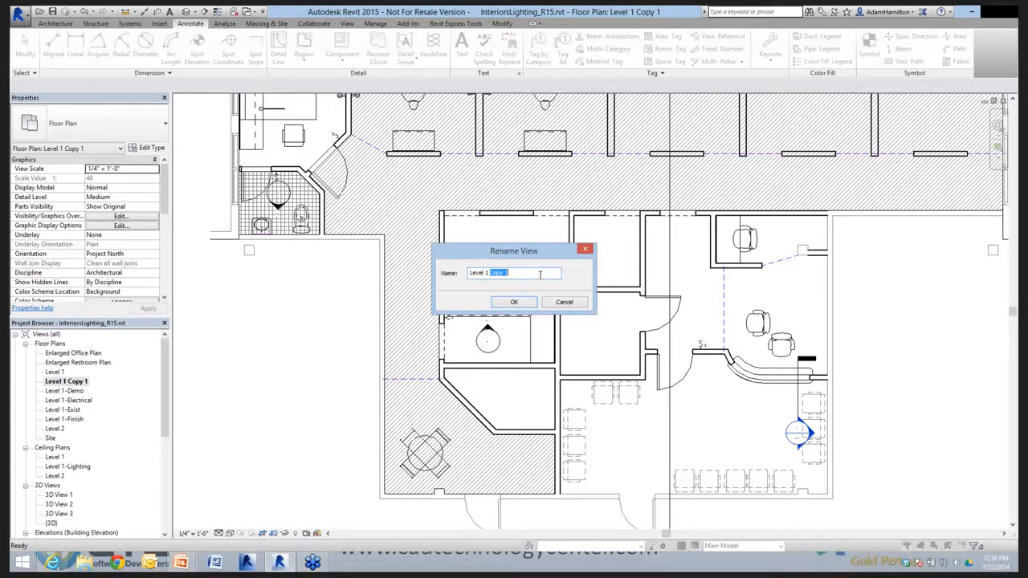
{"action": "key", "text": "BackSpace"}
{"action": "type", "text": "-Working"}
{"action": "key", "text": "Return"}
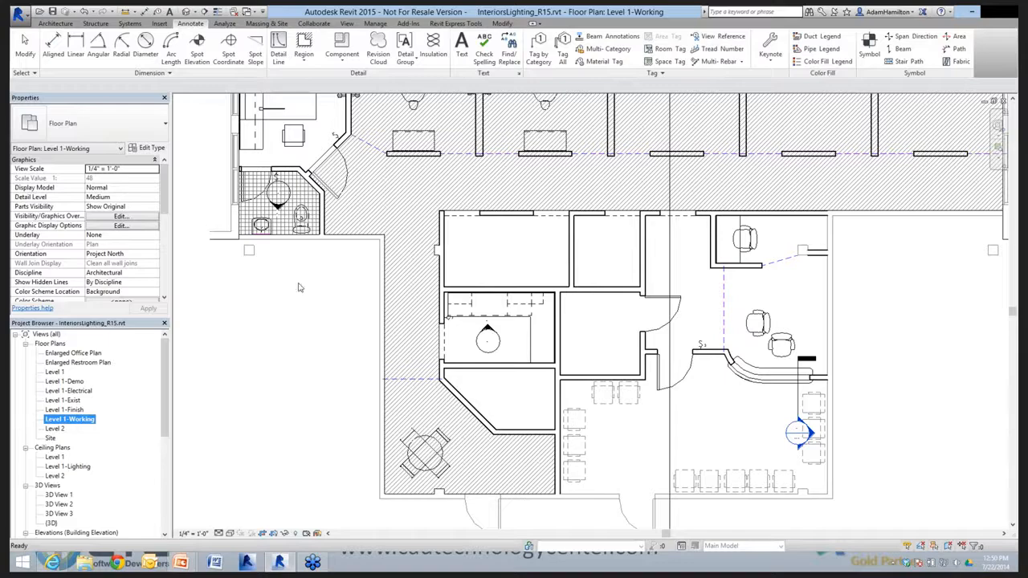
Search Autodesk Seek for herman miller products.
{"action": "middle_click_drag", "start_coordinate": [319, 376], "coordinate": [298, 456]}
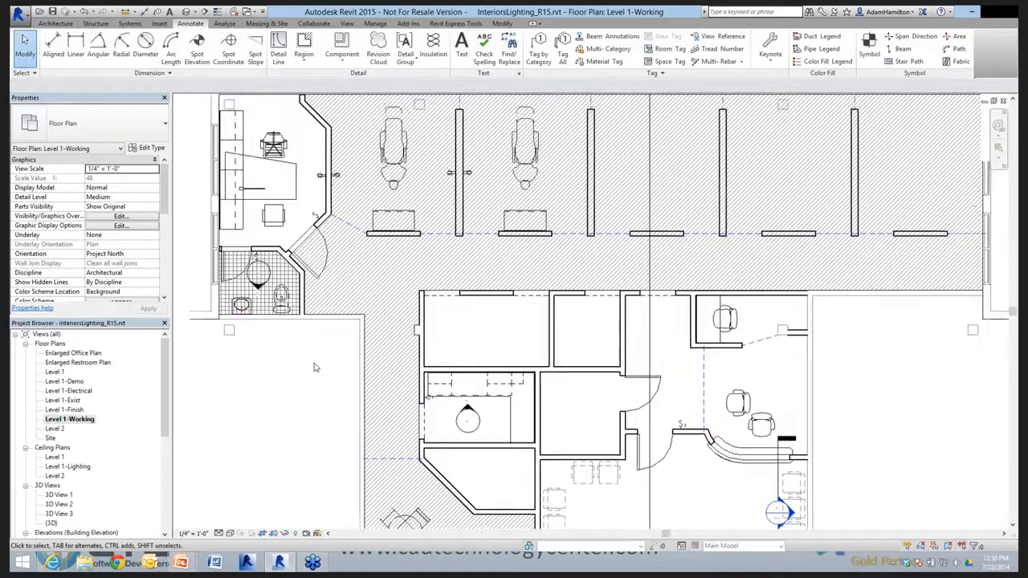
{"action": "scroll", "coordinate": [316, 367], "scroll_direction": "down", "scroll_amount": 2}
{"action": "scroll", "coordinate": [317, 260], "scroll_direction": "up", "scroll_amount": 3}
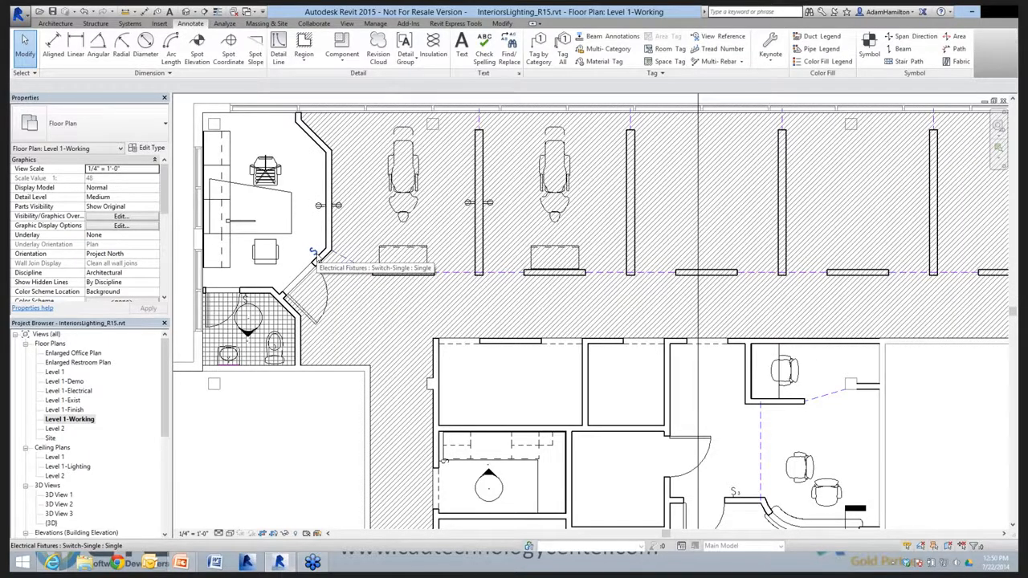
{"action": "left_click", "coordinate": [159, 23]}
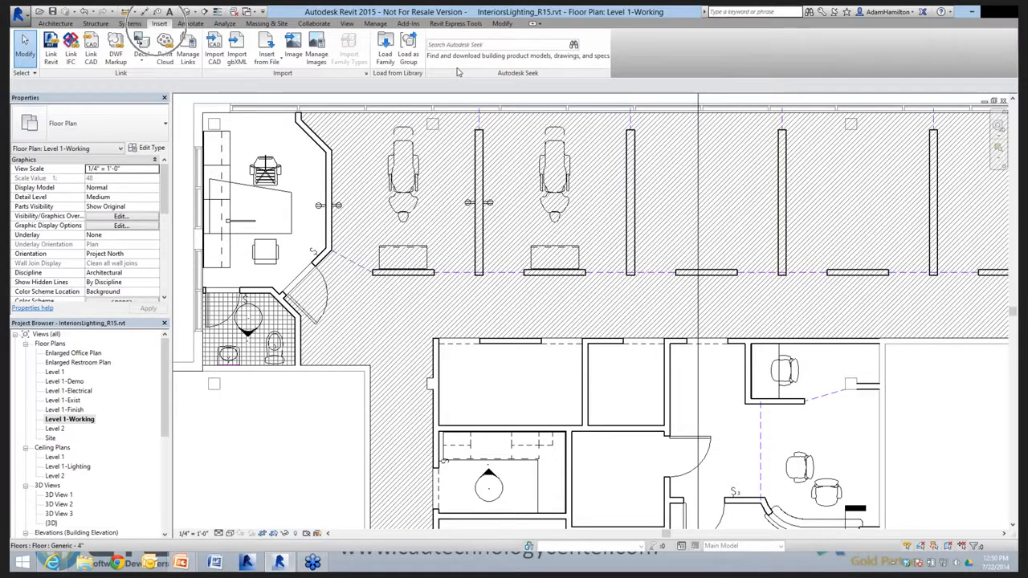
{"action": "left_click", "coordinate": [466, 45]}
{"action": "type", "text": "he"}
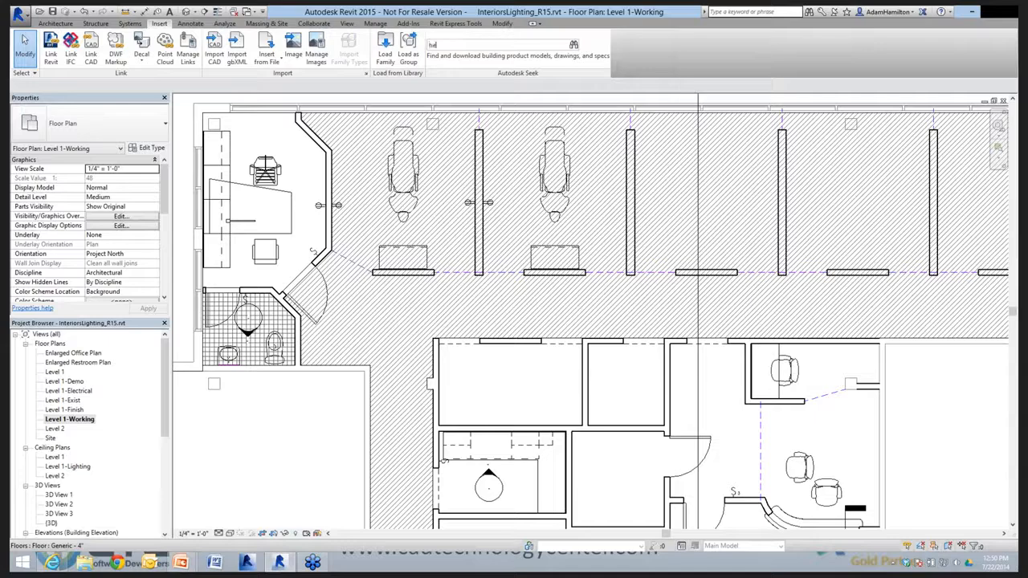
{"action": "type", "text": "rman miller"}
{"action": "key", "text": "Return"}
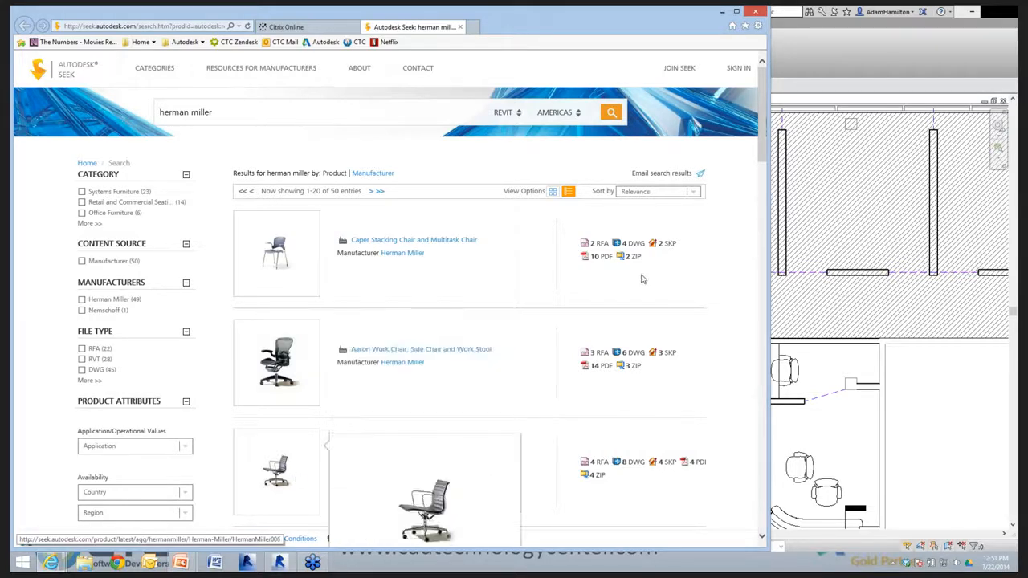
Check the RFA file option of the Caper Stacking Chair result and switch back to Revit.
{"action": "left_click", "coordinate": [600, 246]}
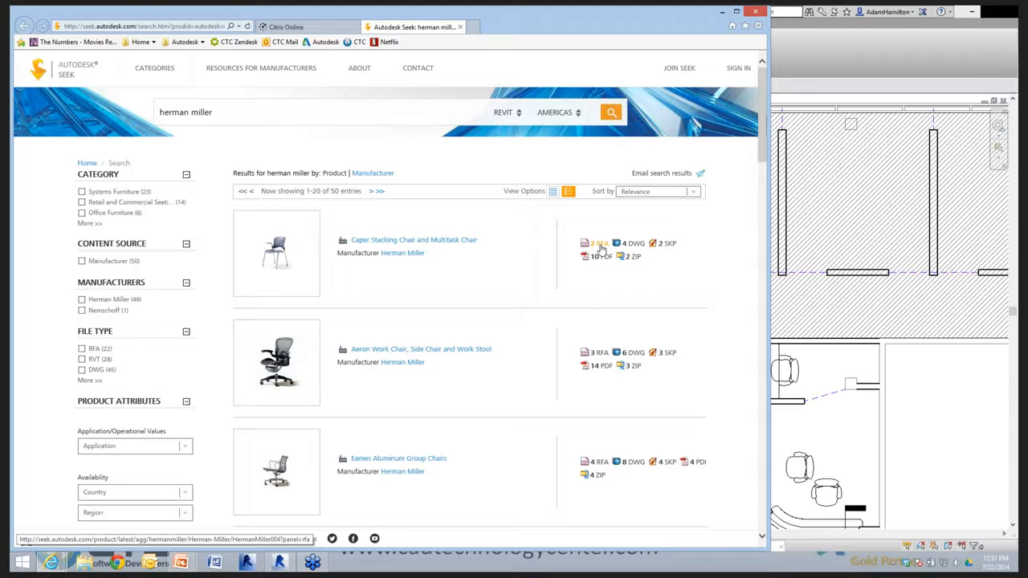
{"action": "left_click", "coordinate": [673, 251]}
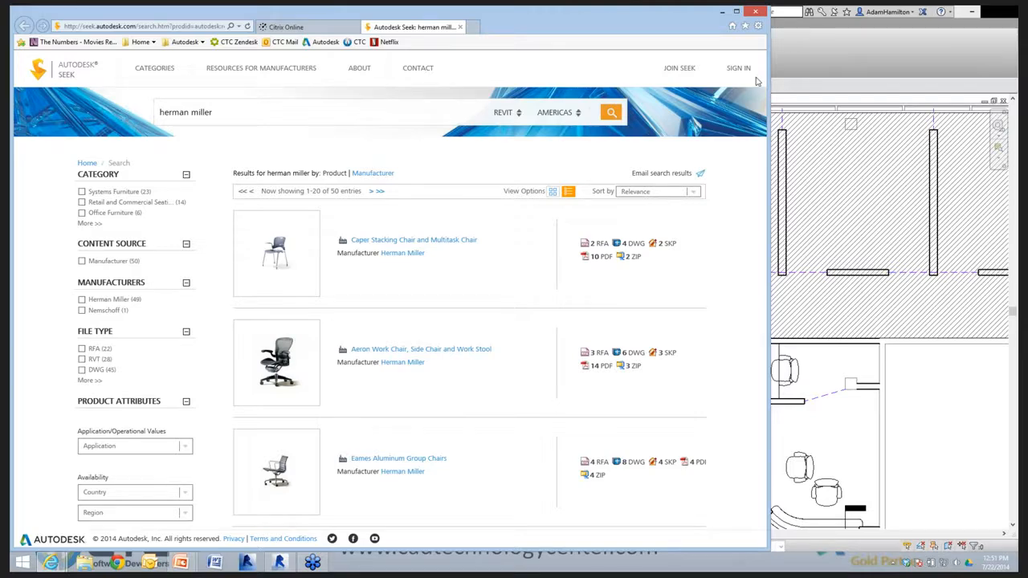
{"action": "left_click", "coordinate": [722, 11]}
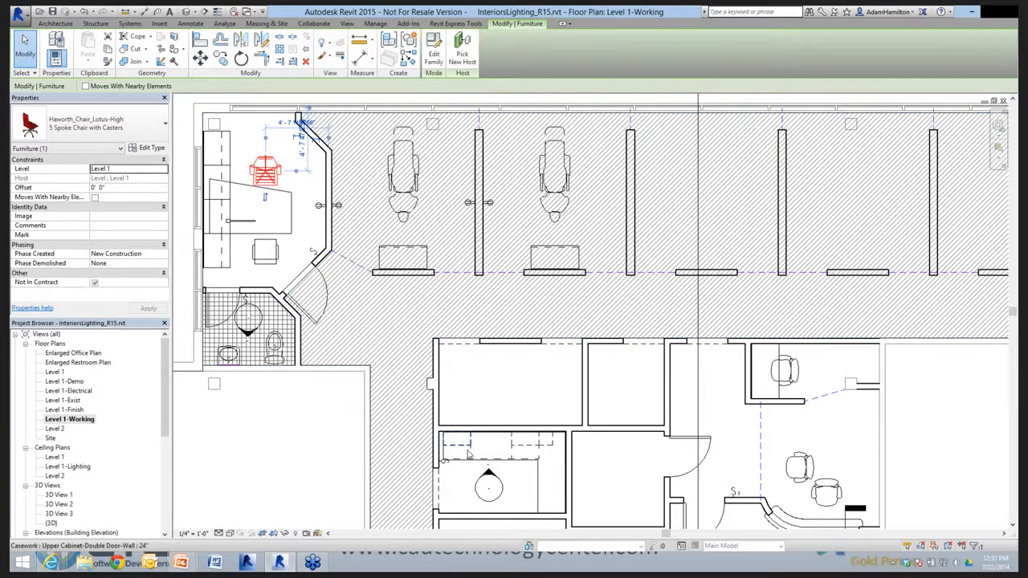
Inspect the upper cabinet's instance properties and the type properties of the desk chair in the upper-left office.
{"action": "left_click", "coordinate": [470, 455]}
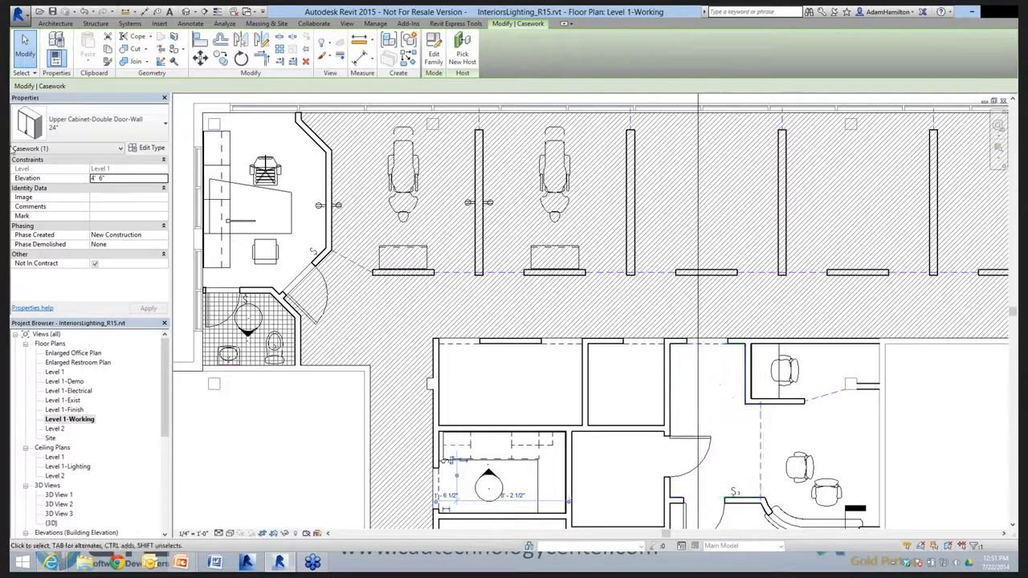
{"action": "left_click", "coordinate": [265, 170]}
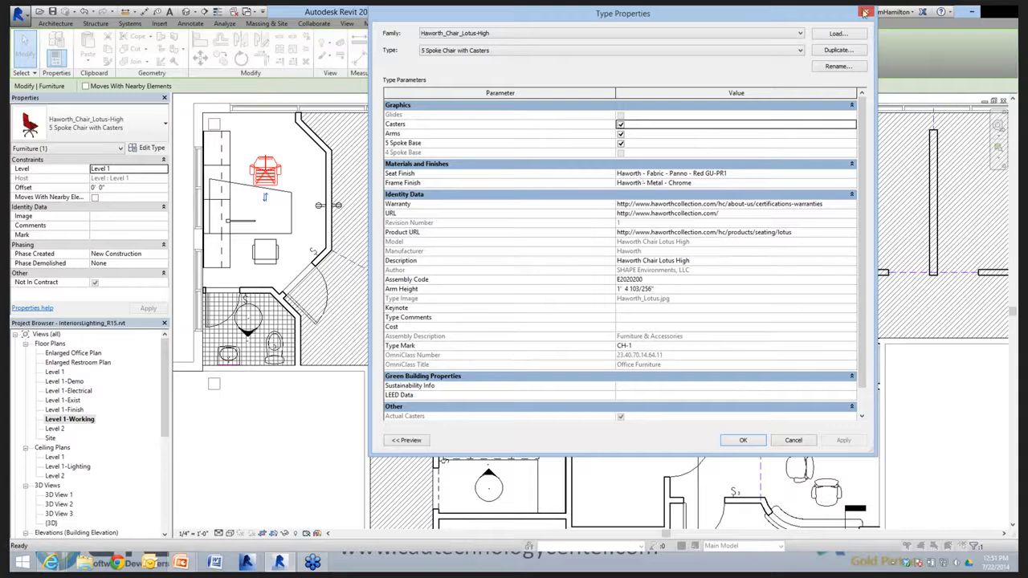
{"action": "key", "text": "Escape"}
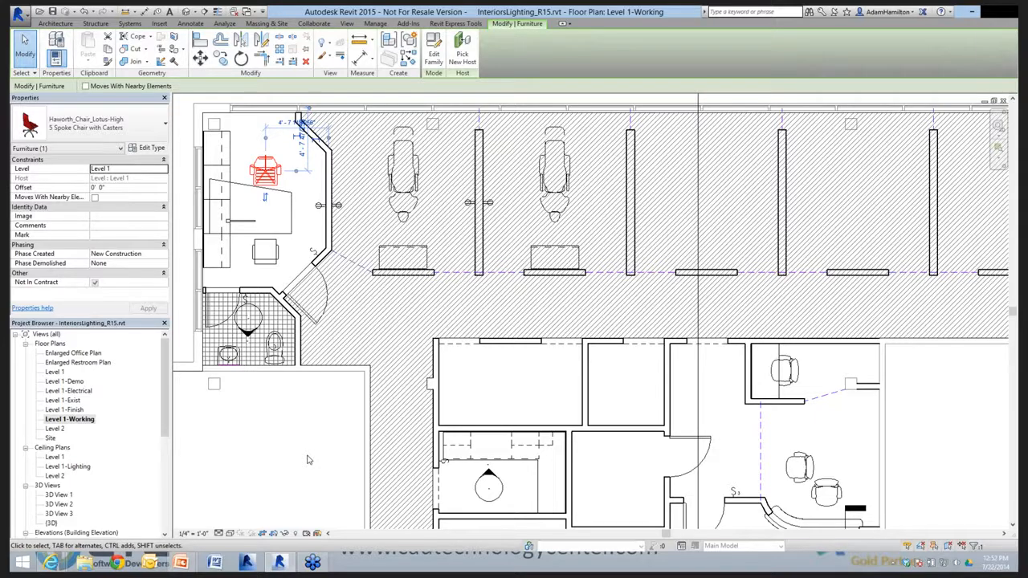
Open the Furniture Schedule and review its type mark, type image, manufacturer and model entries for the chairs.
{"action": "scroll", "coordinate": [68, 482], "scroll_direction": "down", "scroll_amount": 5}
{"action": "key", "text": "Escape"}
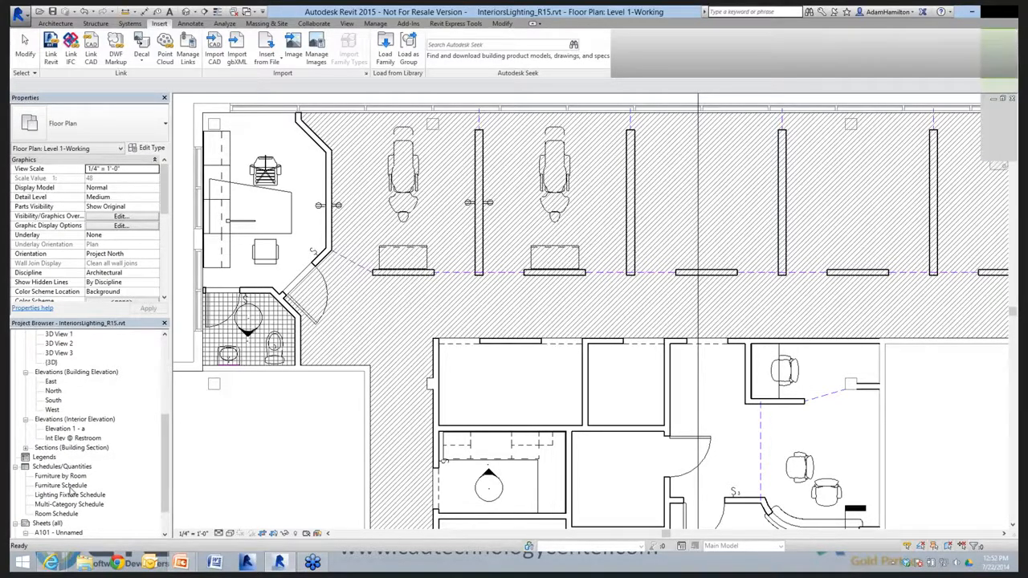
{"action": "double_click", "coordinate": [69, 486]}
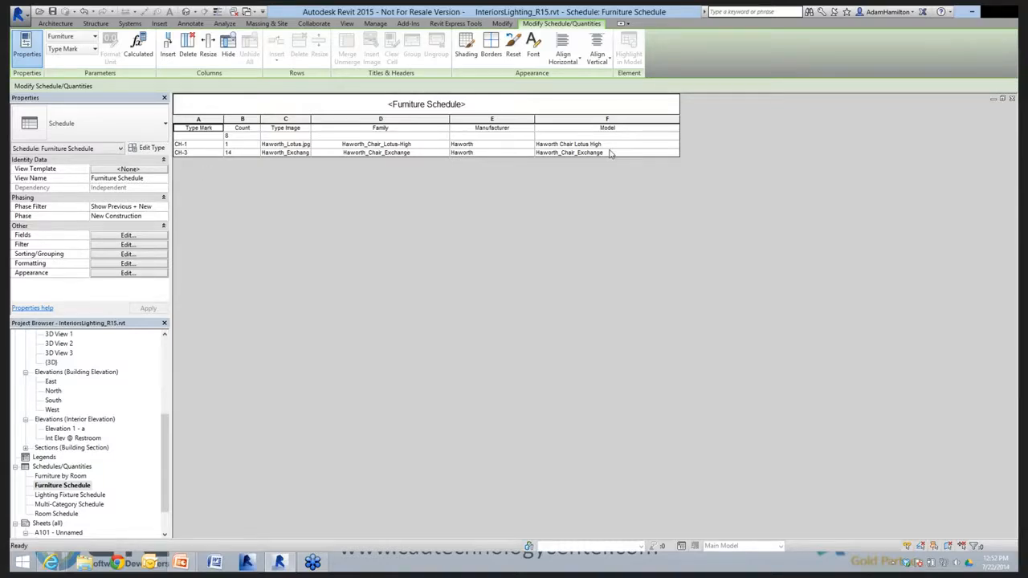
{"action": "left_click", "coordinate": [287, 136]}
Open sheet A101 and examine the chair type images in the placed Furniture Schedule.
{"action": "double_click", "coordinate": [64, 534]}
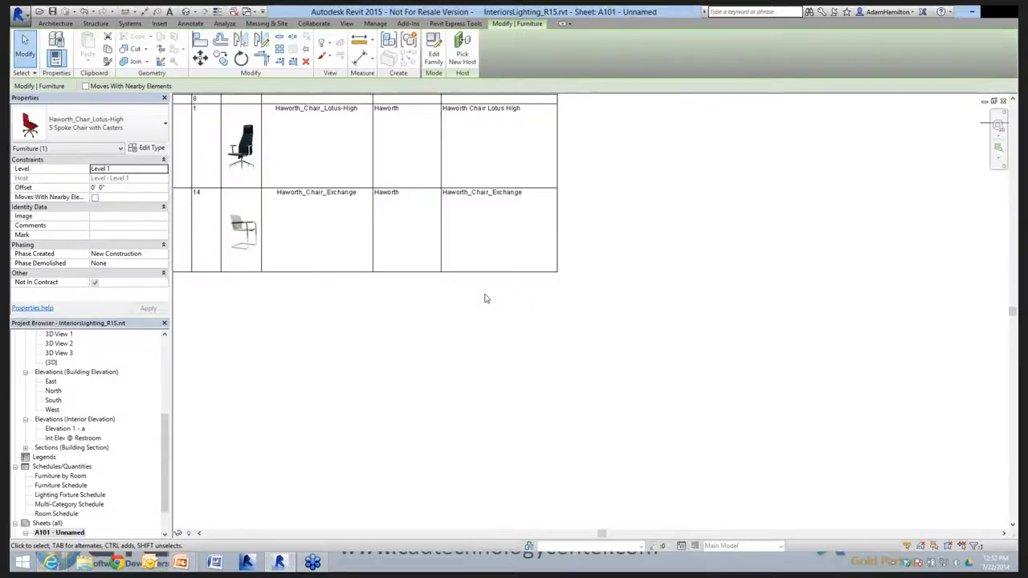
{"action": "middle_click_drag", "start_coordinate": [207, 316], "coordinate": [341, 434]}
{"action": "scroll", "coordinate": [385, 321], "scroll_direction": "up", "scroll_amount": 1}
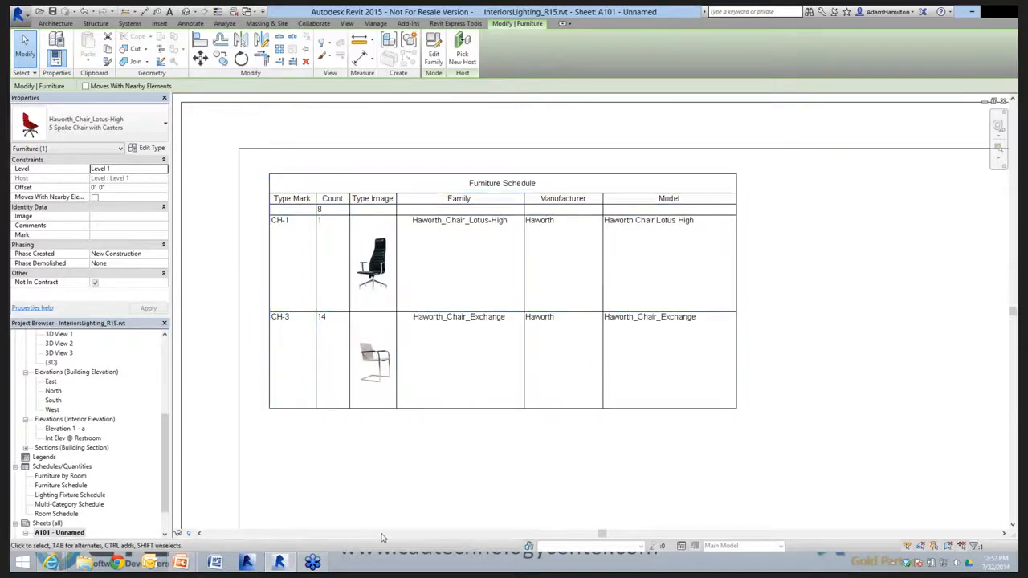
{"action": "left_click", "coordinate": [403, 490]}
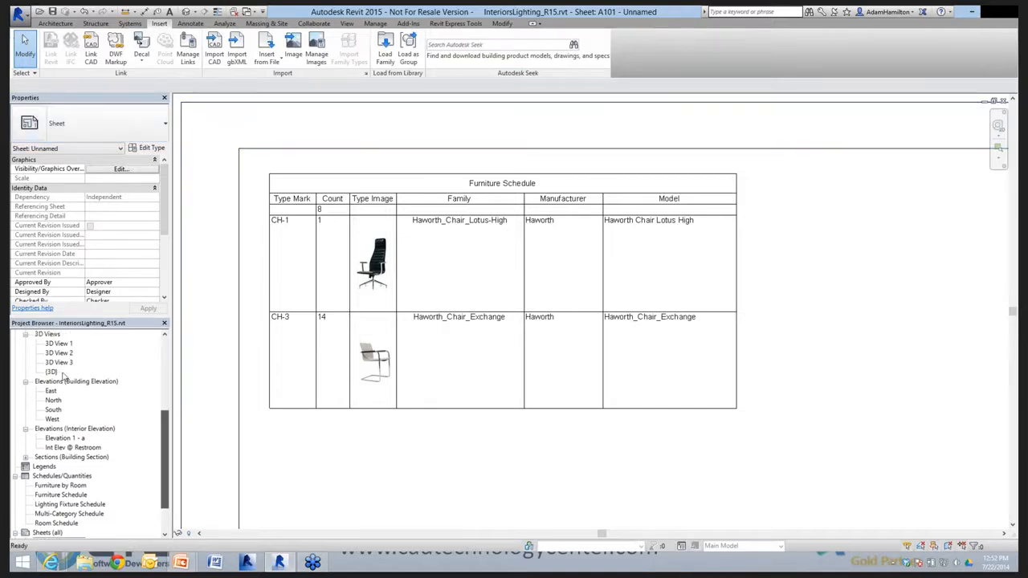
Open the Level 1 floor plan and review the type properties of the Haworth desk chair in the private office.
{"action": "left_click_drag", "start_coordinate": [167, 448], "coordinate": [167, 364]}
{"action": "left_click", "coordinate": [54, 371]}
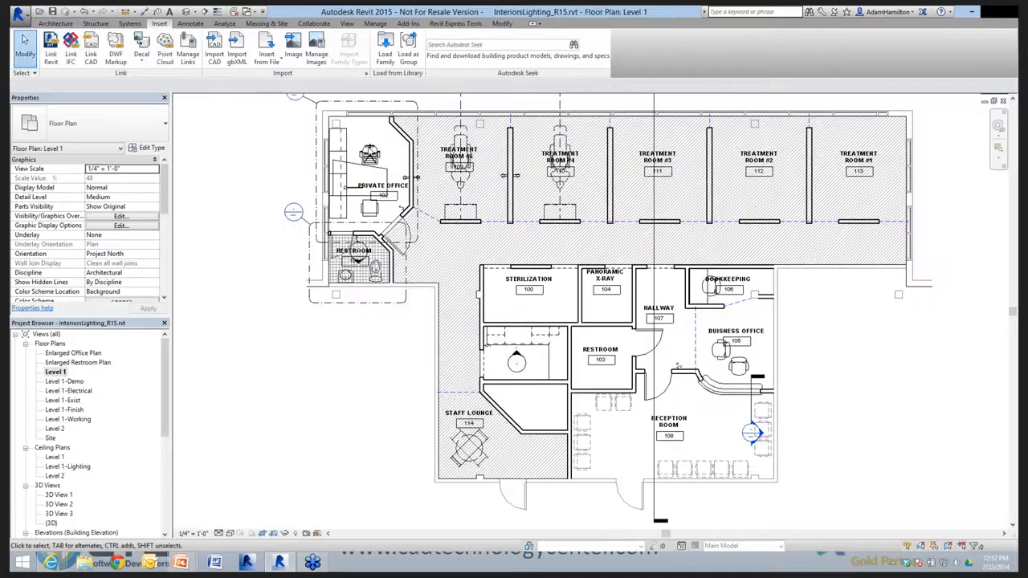
{"action": "scroll", "coordinate": [368, 149], "scroll_direction": "up", "scroll_amount": 3}
{"action": "left_click", "coordinate": [369, 157]}
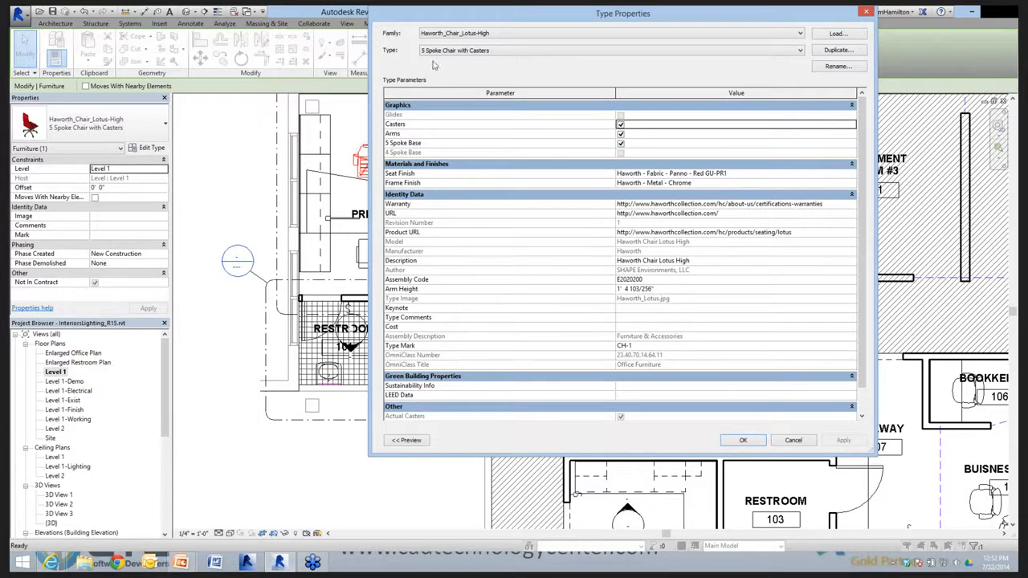
{"action": "key", "text": "Escape"}
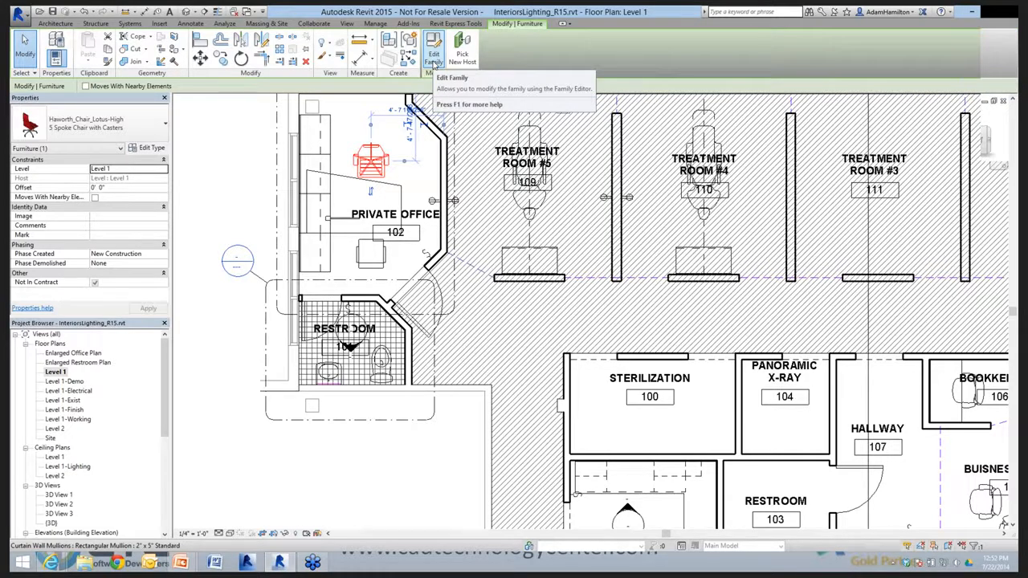
Open the selected Haworth chair in the Family Editor and display its family types.
{"action": "left_click", "coordinate": [433, 63]}
{"action": "left_click", "coordinate": [70, 61]}
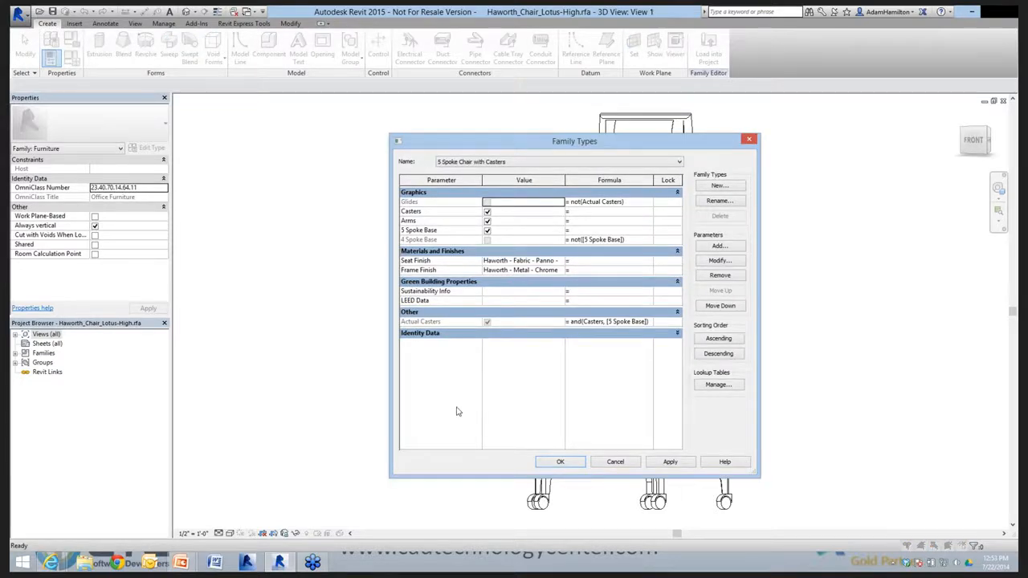
Inspect the image file assigned to the chair's Type Image parameter, leave the family types unchanged, and close the chair family.
{"action": "left_click", "coordinate": [550, 416]}
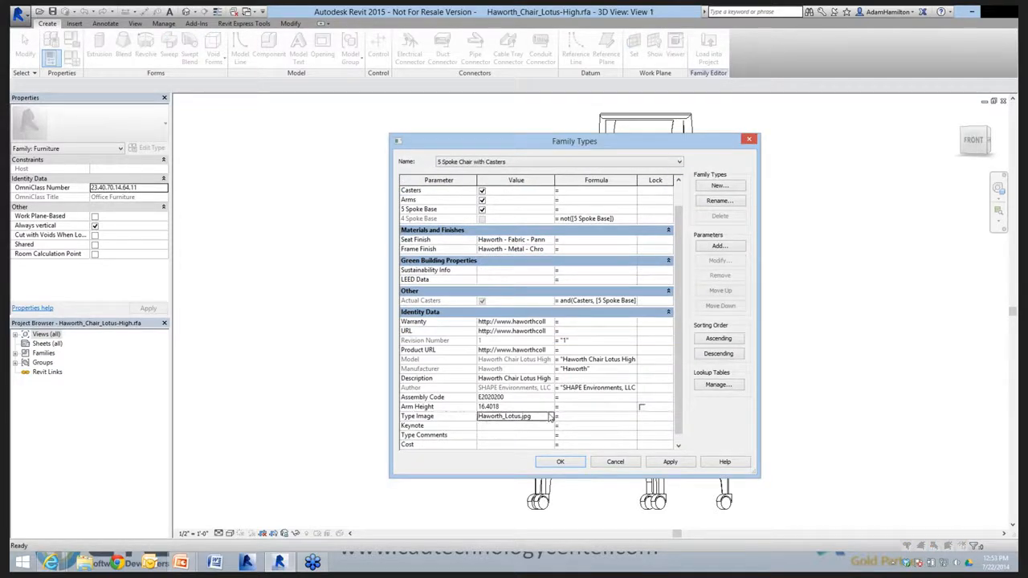
{"action": "left_click", "coordinate": [550, 416]}
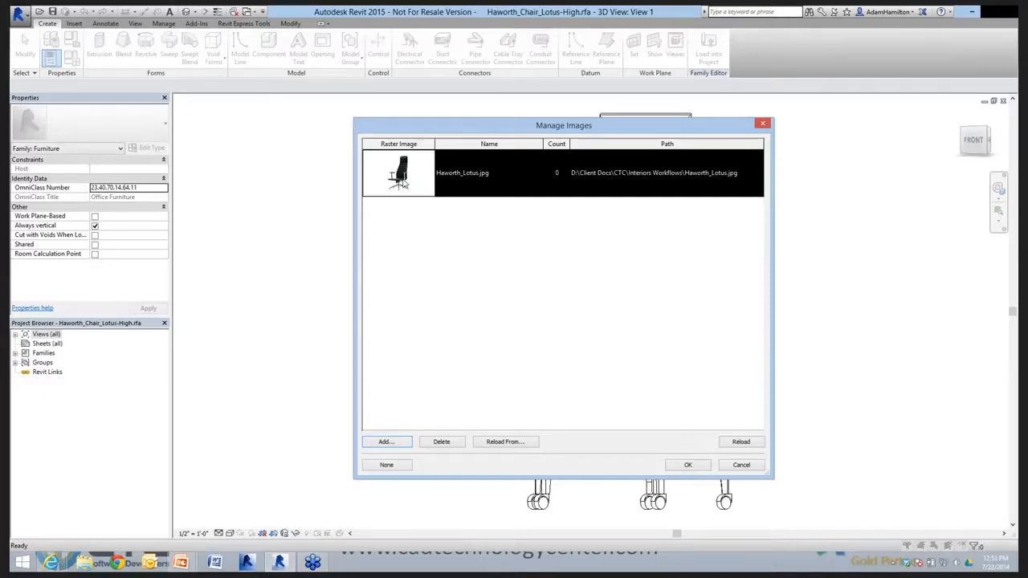
{"action": "left_click", "coordinate": [754, 465]}
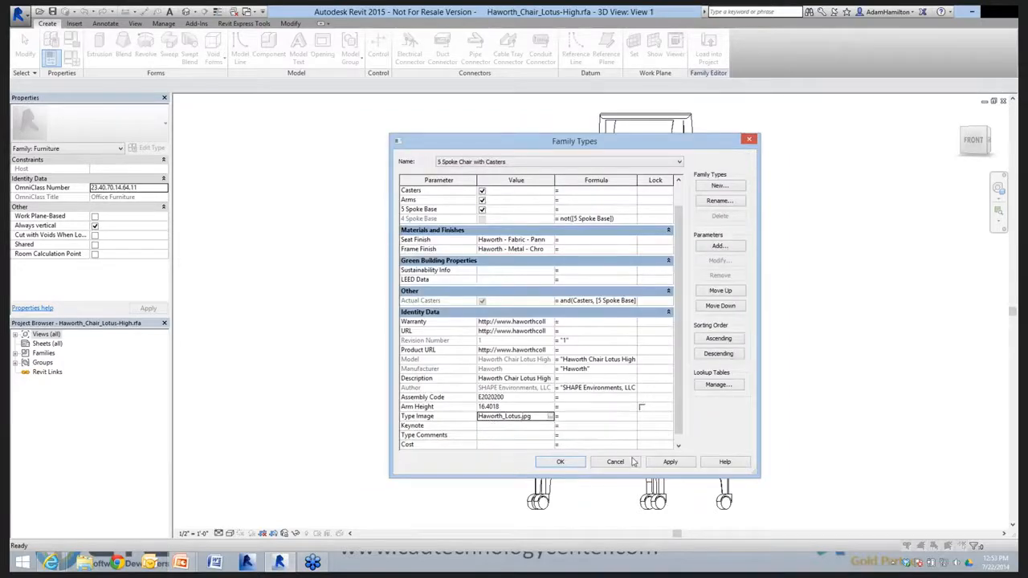
{"action": "left_click", "coordinate": [629, 463]}
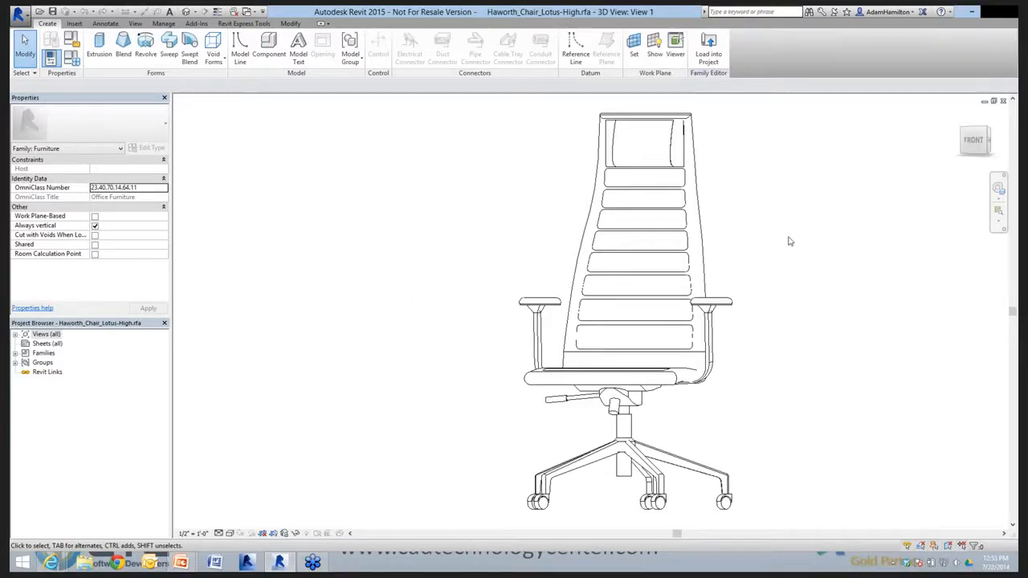
{"action": "left_click", "coordinate": [995, 102]}
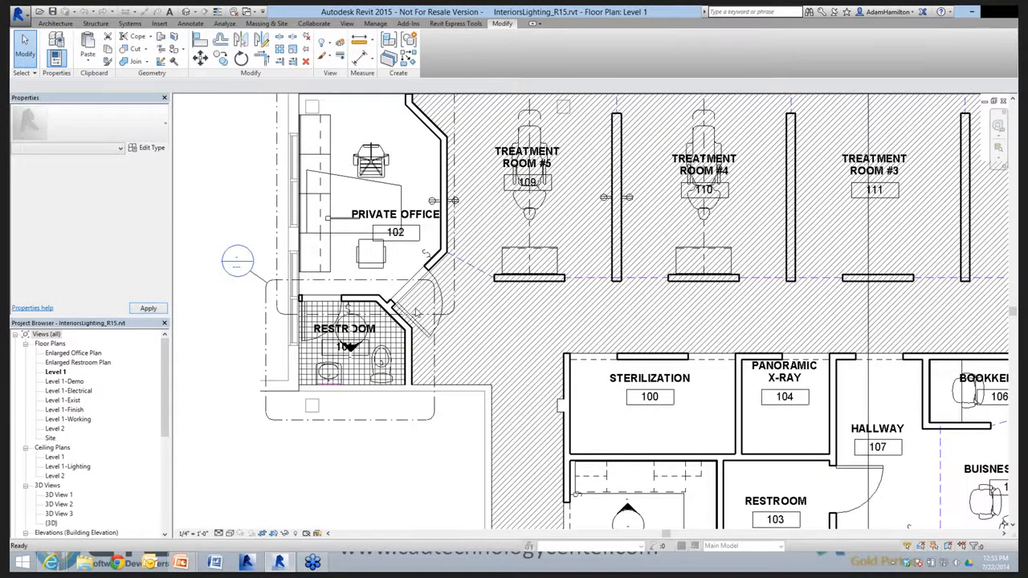
Open the Furniture by Room schedule and review its Rooms fields and its embedded Furniture schedule settings.
{"action": "scroll", "coordinate": [77, 480], "scroll_direction": "down", "scroll_amount": 5}
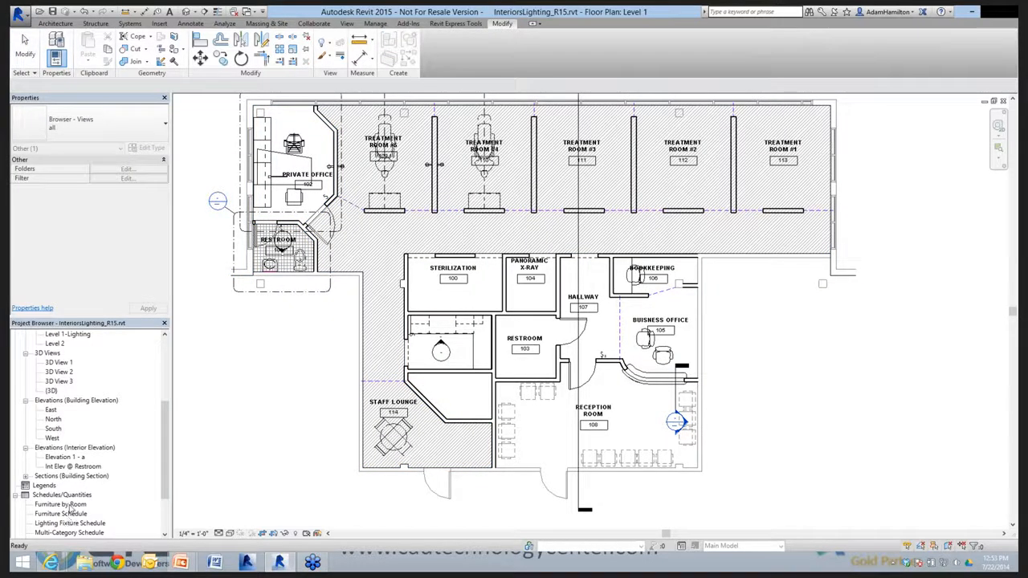
{"action": "left_click", "coordinate": [61, 505]}
{"action": "double_click", "coordinate": [70, 505]}
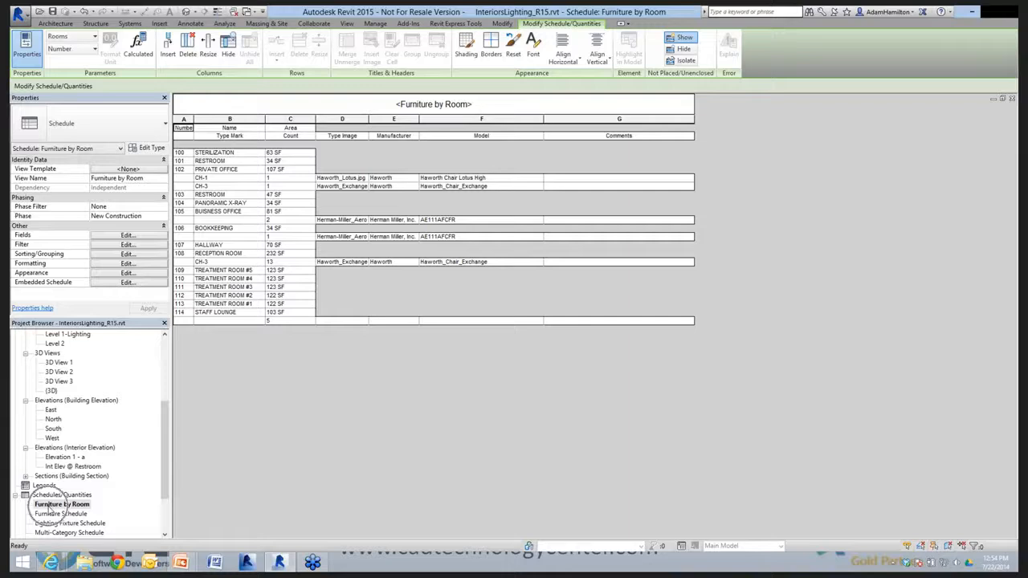
{"action": "left_click", "coordinate": [112, 235]}
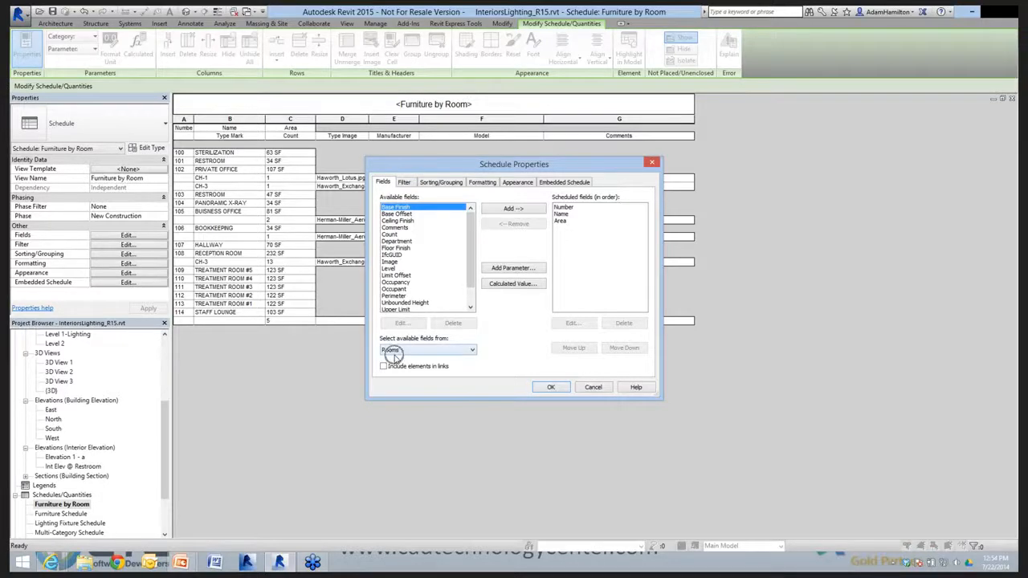
{"action": "left_click", "coordinate": [556, 183]}
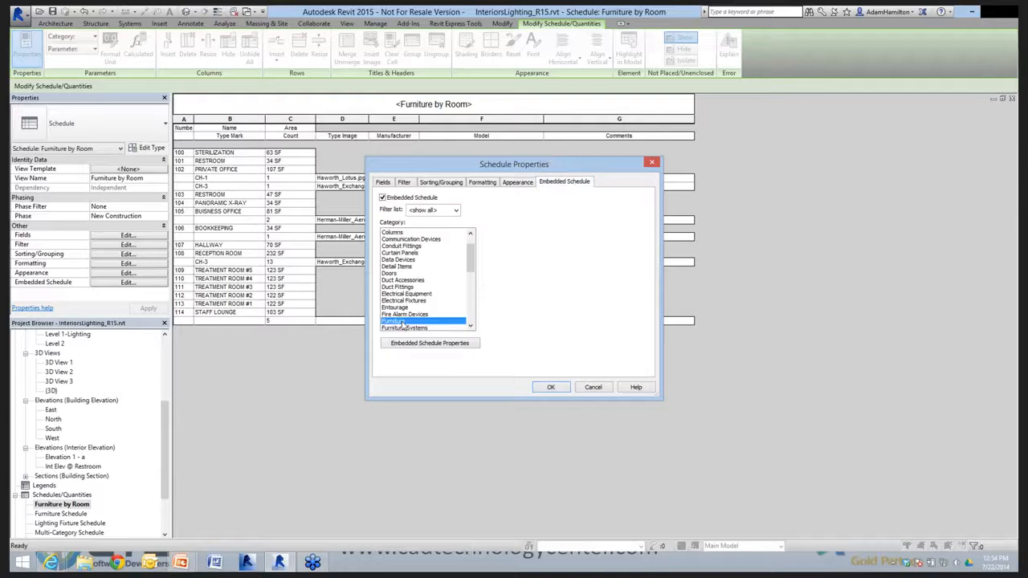
{"action": "left_click", "coordinate": [593, 388]}
Open the Furniture Schedule, then the Multi-Category Schedule, and examine the Room fields available to the latter.
{"action": "double_click", "coordinate": [65, 514]}
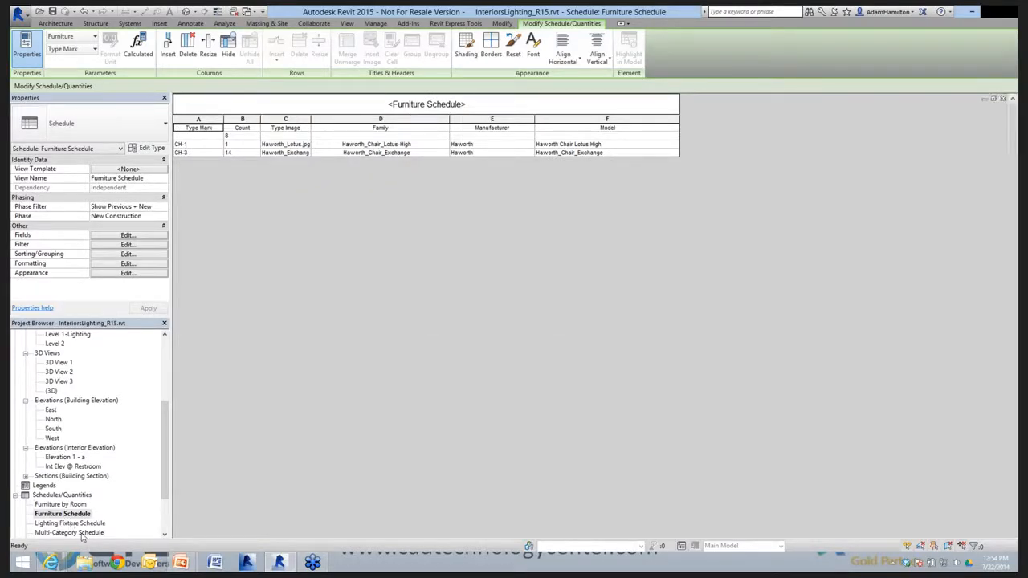
{"action": "double_click", "coordinate": [82, 533]}
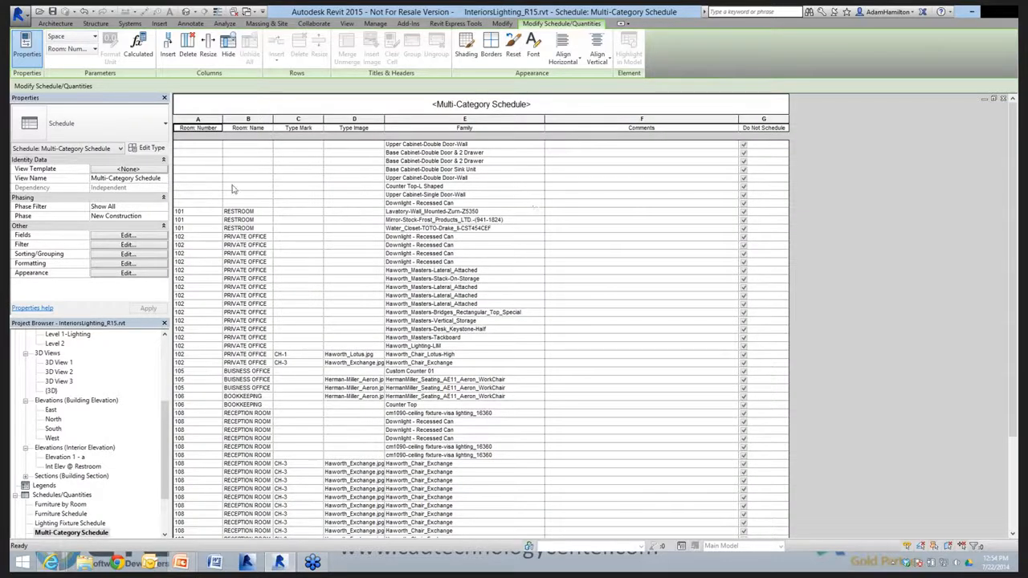
{"action": "left_click", "coordinate": [120, 235]}
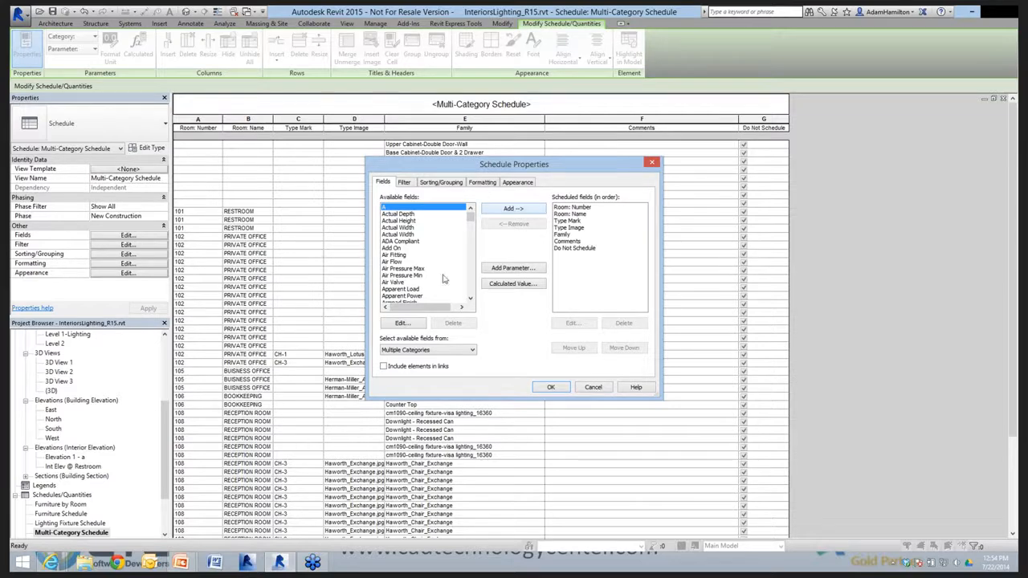
{"action": "left_click", "coordinate": [465, 351]}
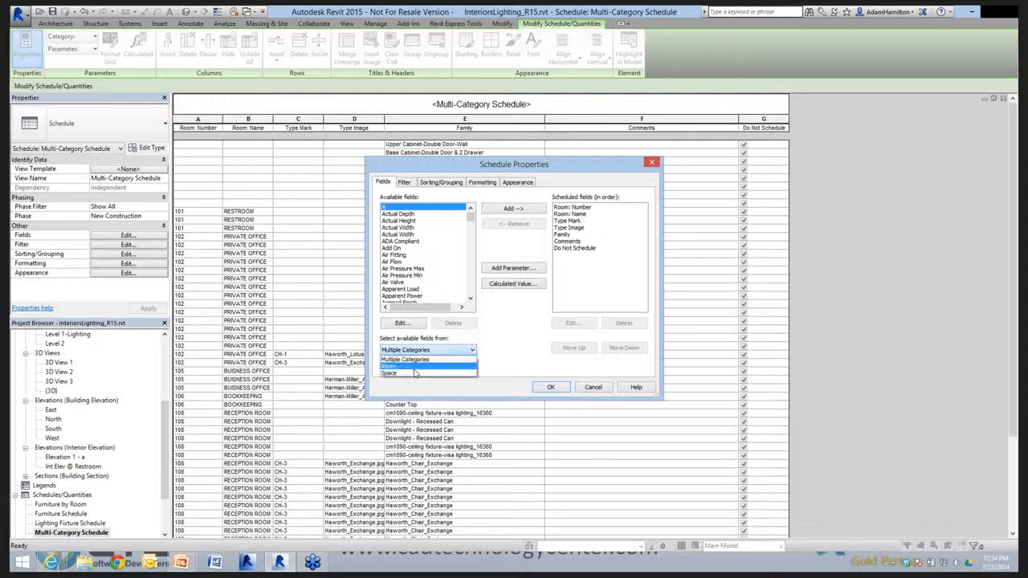
{"action": "left_click", "coordinate": [414, 367]}
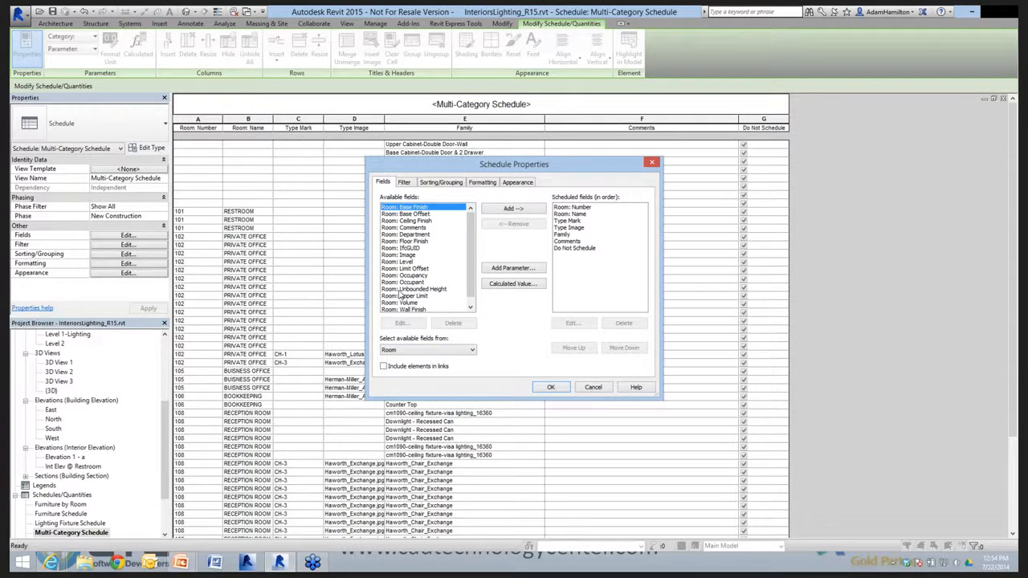
{"action": "left_click", "coordinate": [592, 387]}
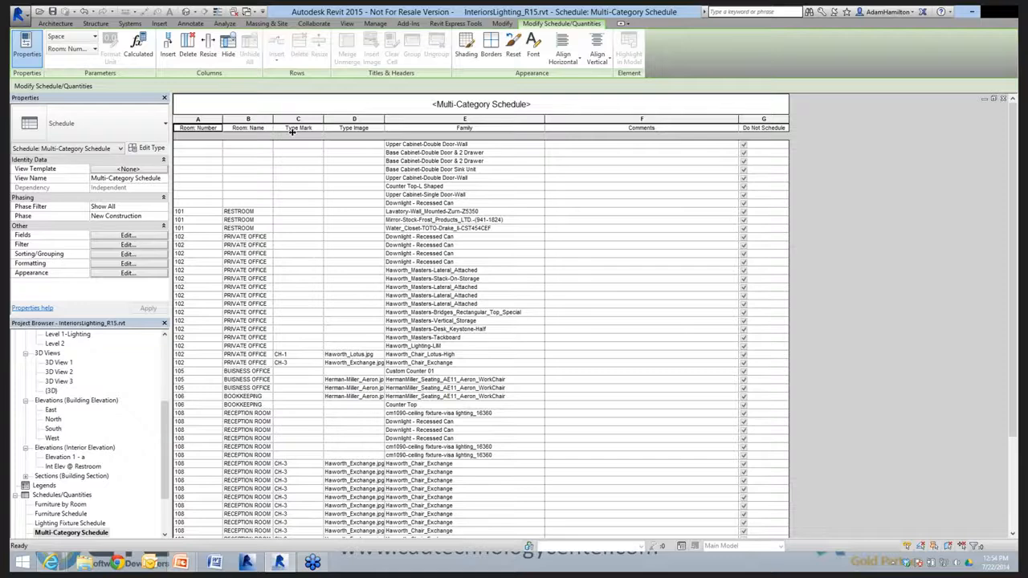
Resize the room number, room name and type image columns of the Multi-Category Schedule and review its rows.
{"action": "left_click_drag", "start_coordinate": [293, 131], "coordinate": [293, 131]}
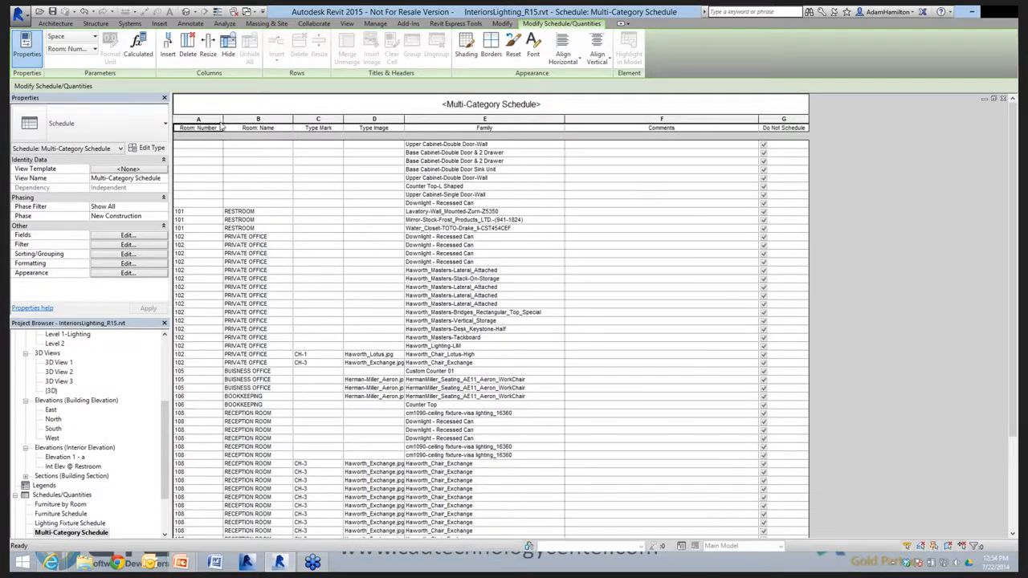
{"action": "left_click_drag", "start_coordinate": [221, 127], "coordinate": [203, 127]}
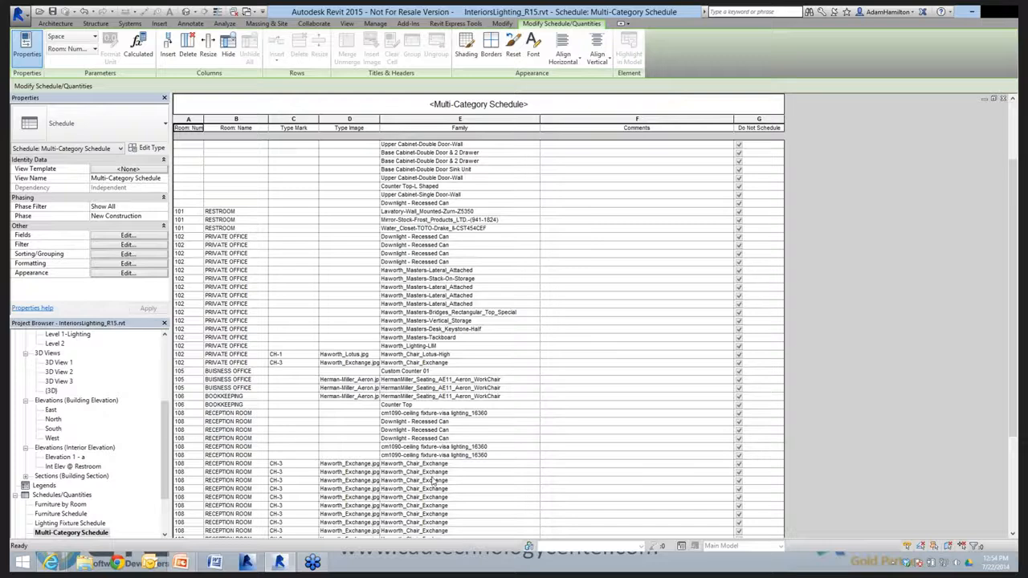
{"action": "scroll", "coordinate": [434, 482], "scroll_direction": "down", "scroll_amount": 3}
{"action": "scroll", "coordinate": [346, 393], "scroll_direction": "down", "scroll_amount": 2}
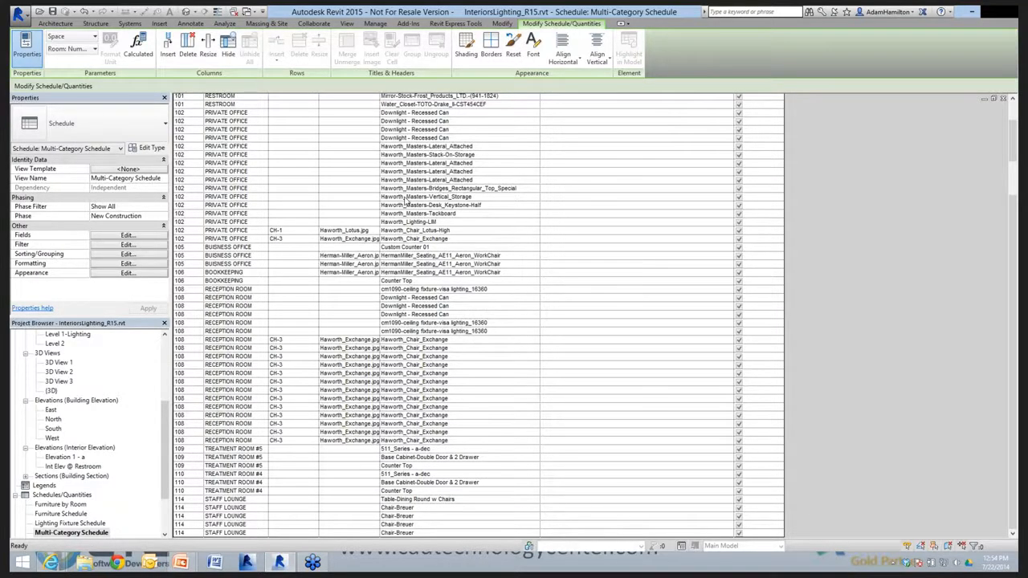
{"action": "scroll", "coordinate": [315, 368], "scroll_direction": "up", "scroll_amount": 5}
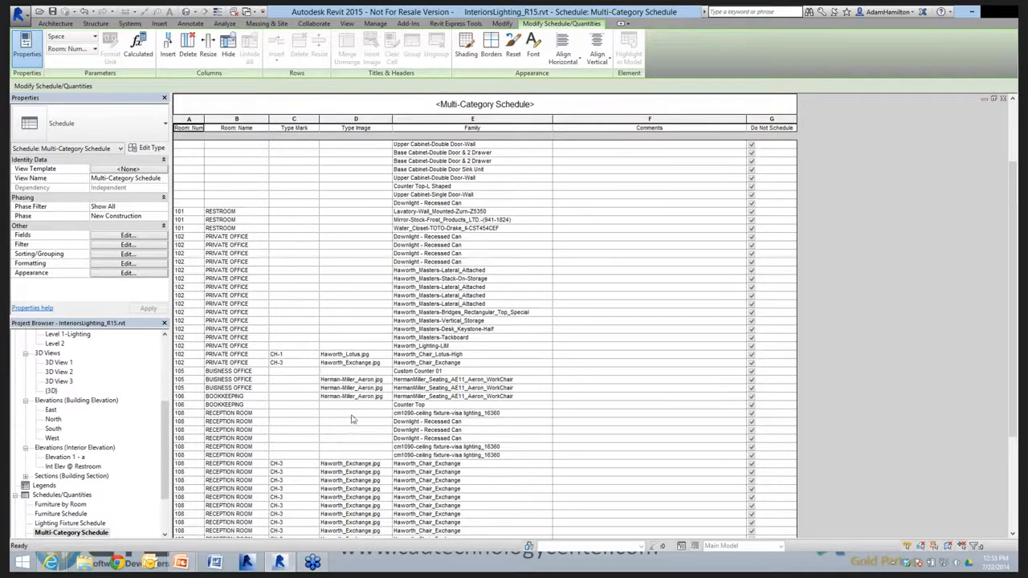
{"action": "scroll", "coordinate": [351, 417], "scroll_direction": "down", "scroll_amount": 4}
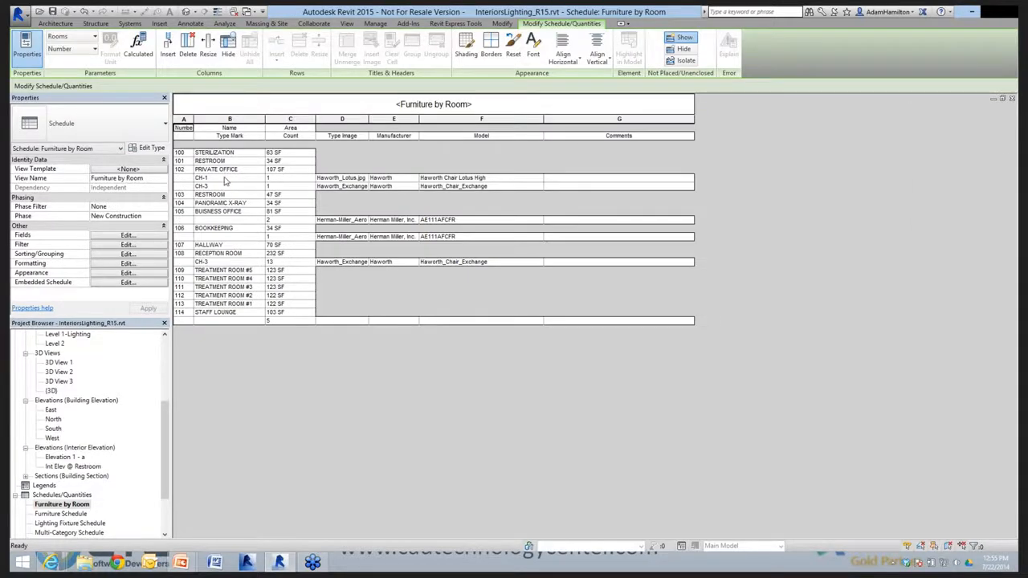
Review the private office chair entries in the Furniture by Room schedule, then open the Level 1 floor plan.
{"action": "left_click", "coordinate": [225, 180]}
{"action": "scroll", "coordinate": [32, 382], "scroll_direction": "up", "scroll_amount": 5}
{"action": "double_click", "coordinate": [55, 374]}
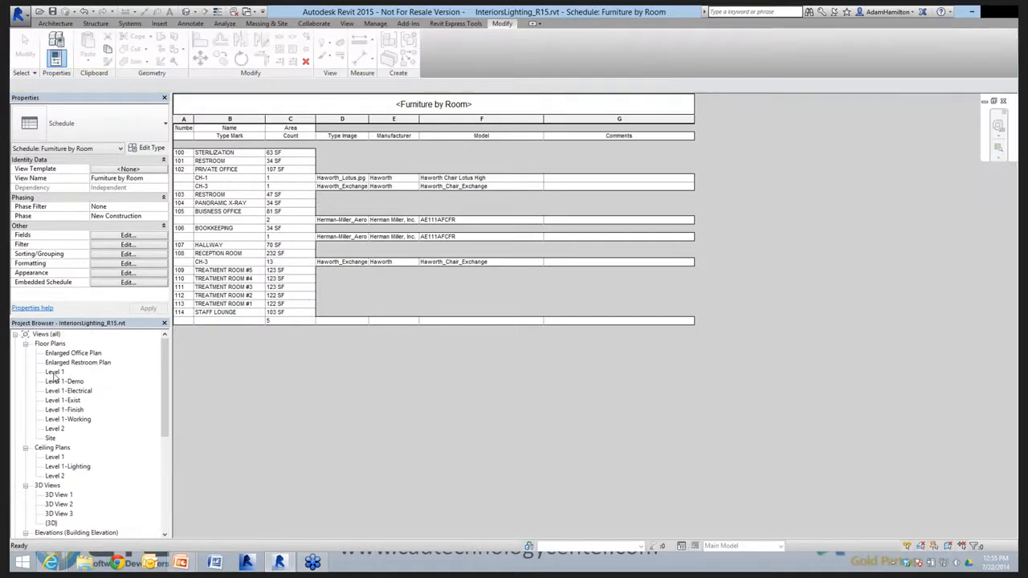
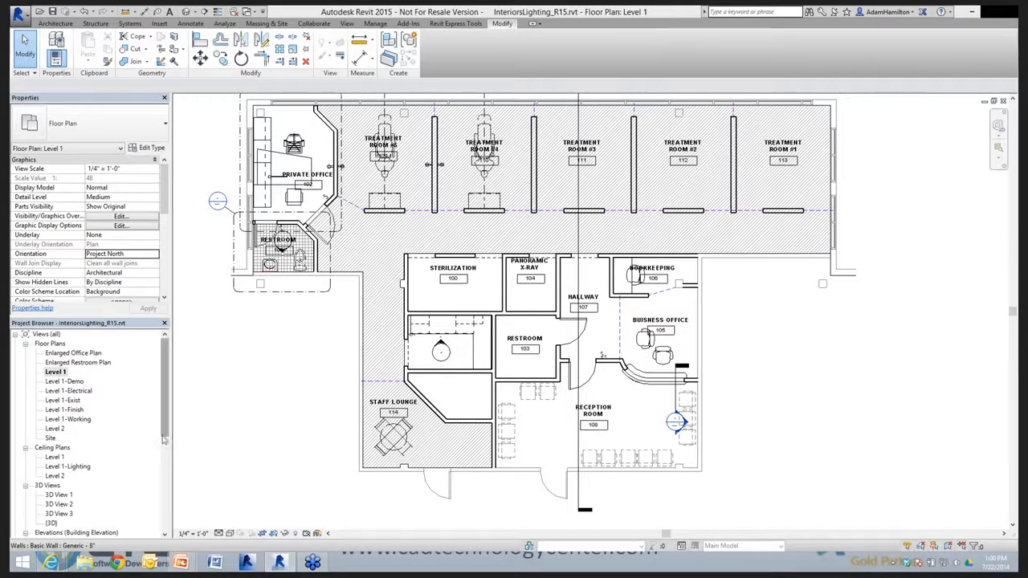
{"action": "scroll", "coordinate": [72, 426], "scroll_direction": "down", "scroll_amount": 5}
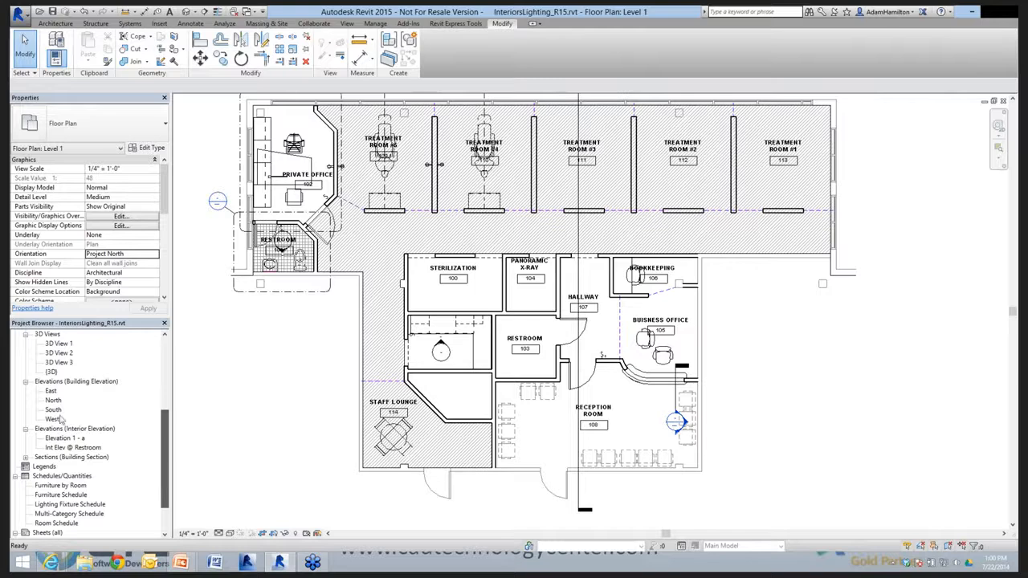